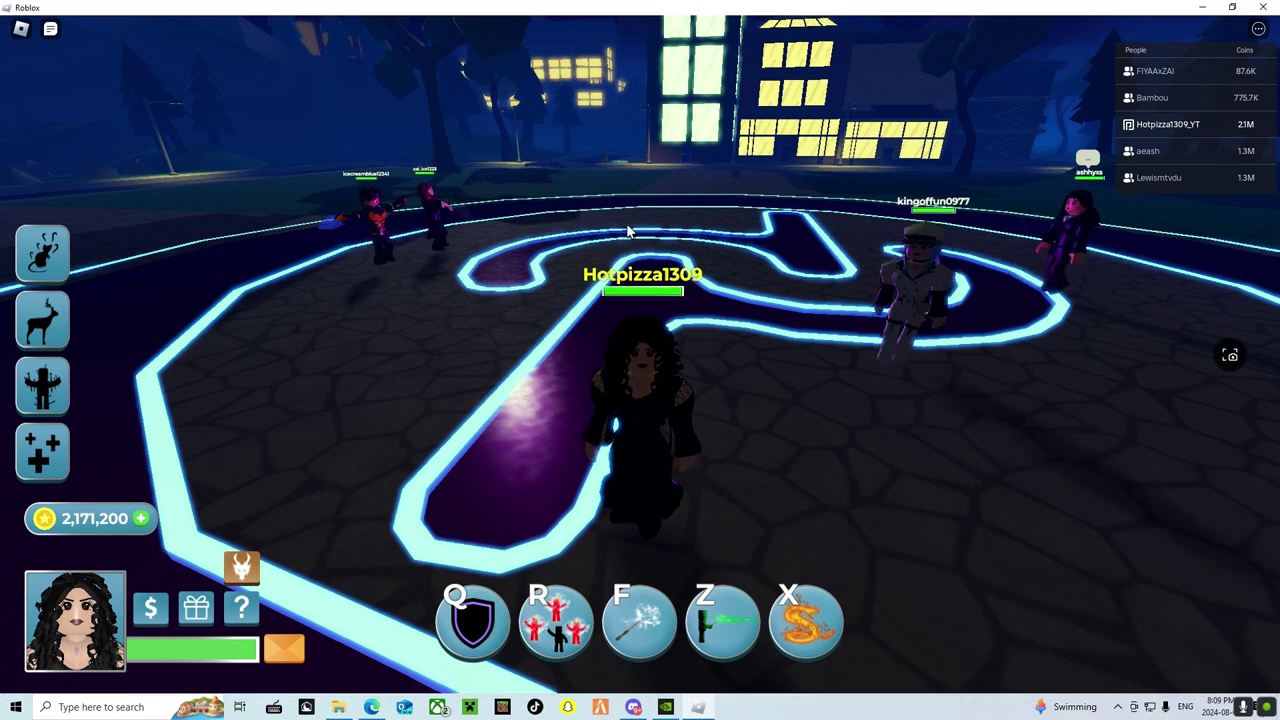
Step: Walk along the glowing dance-floor track and orbit the view toward the other players
key("w")
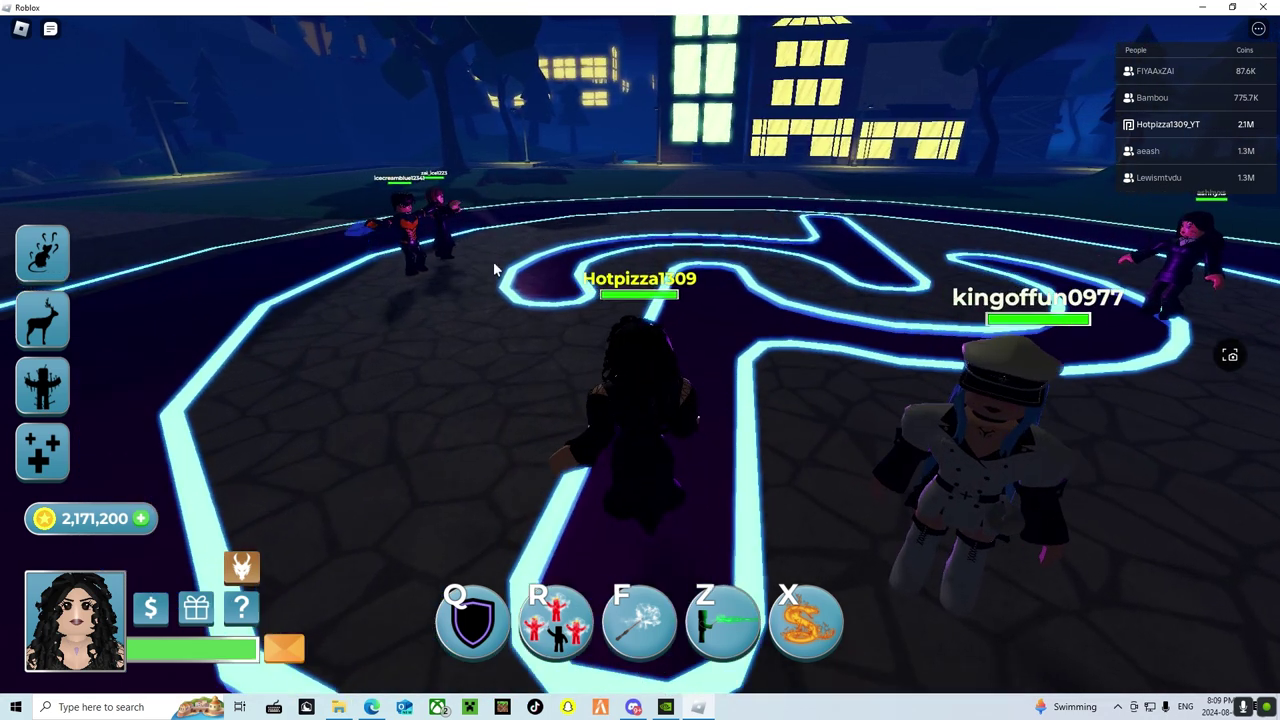
key("w")
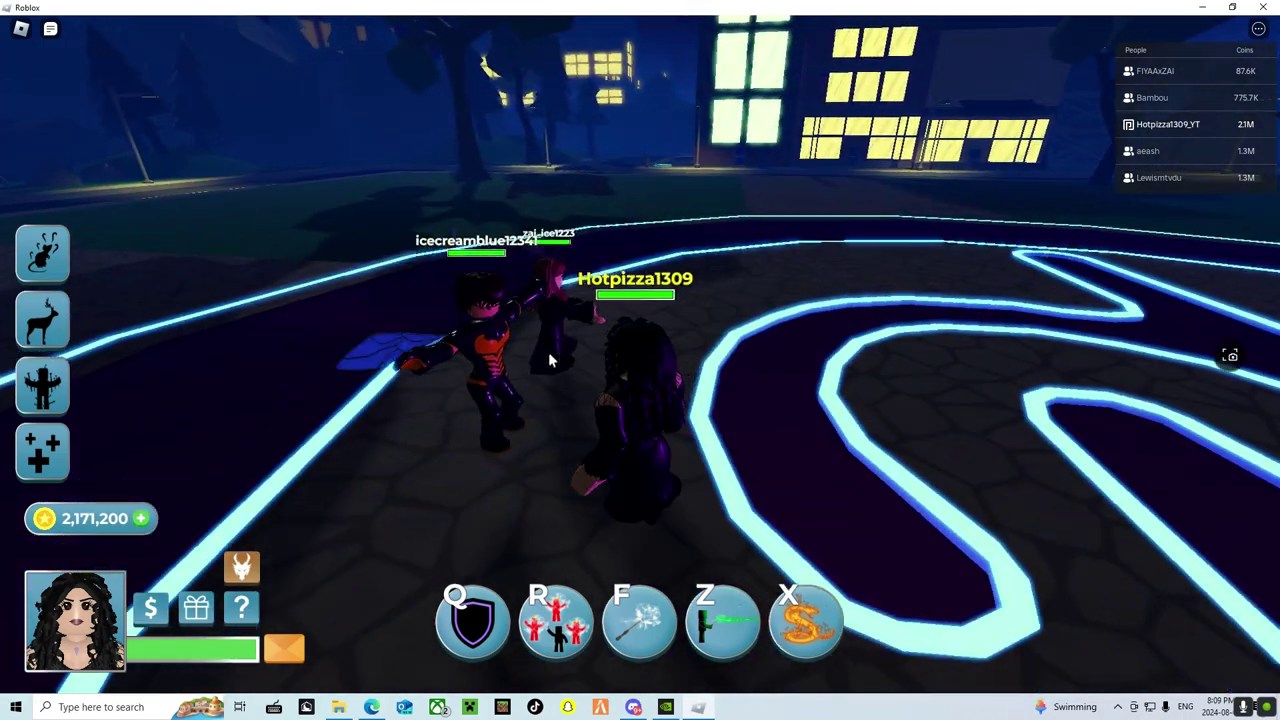
key("w")
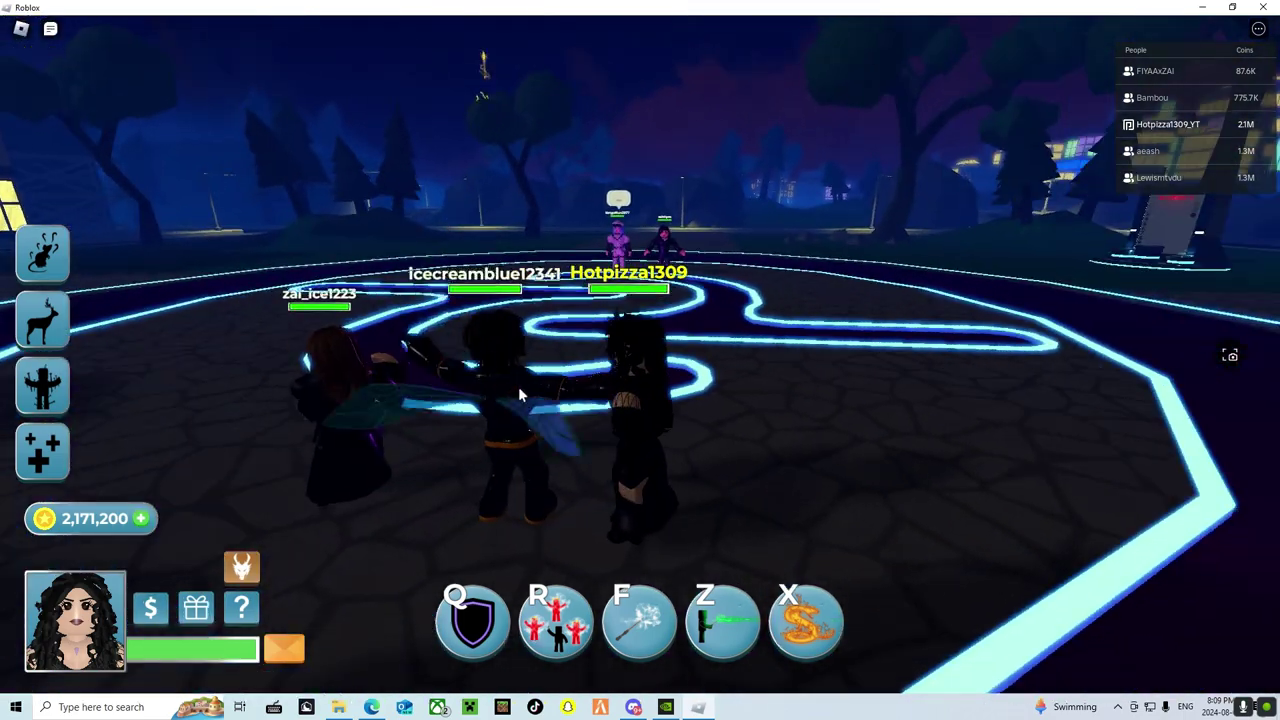
key("w")
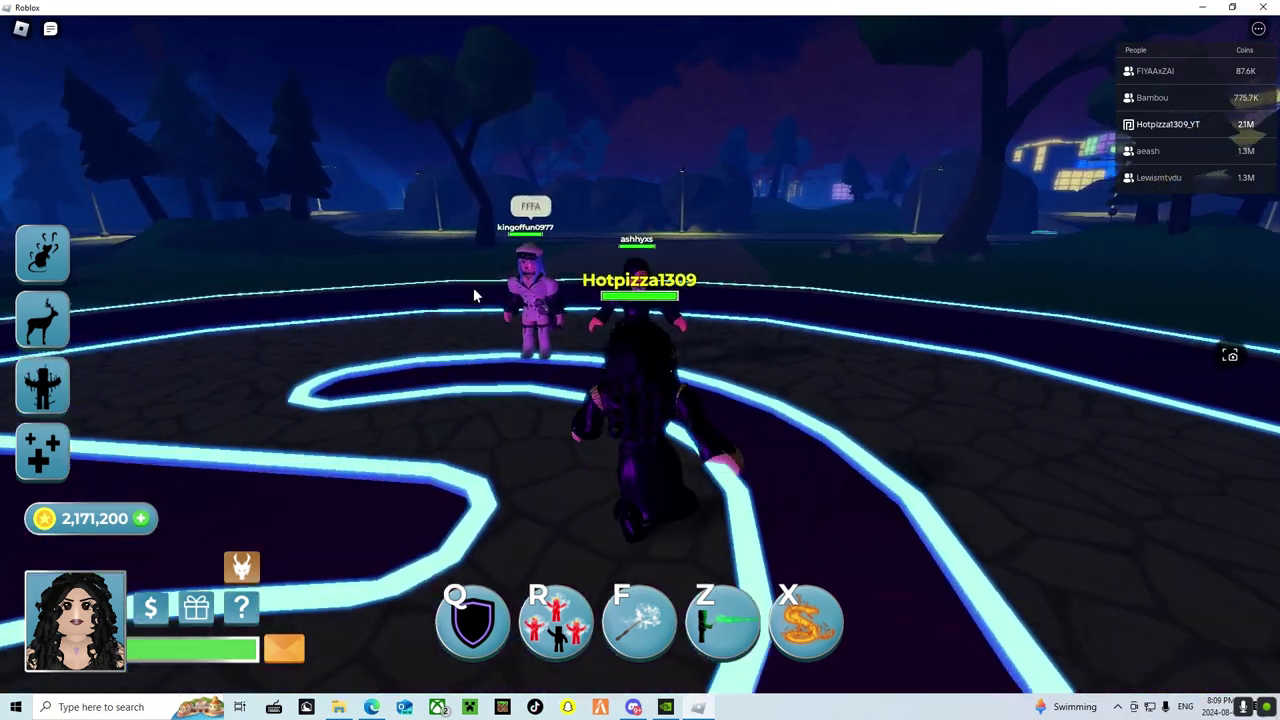
key("w")
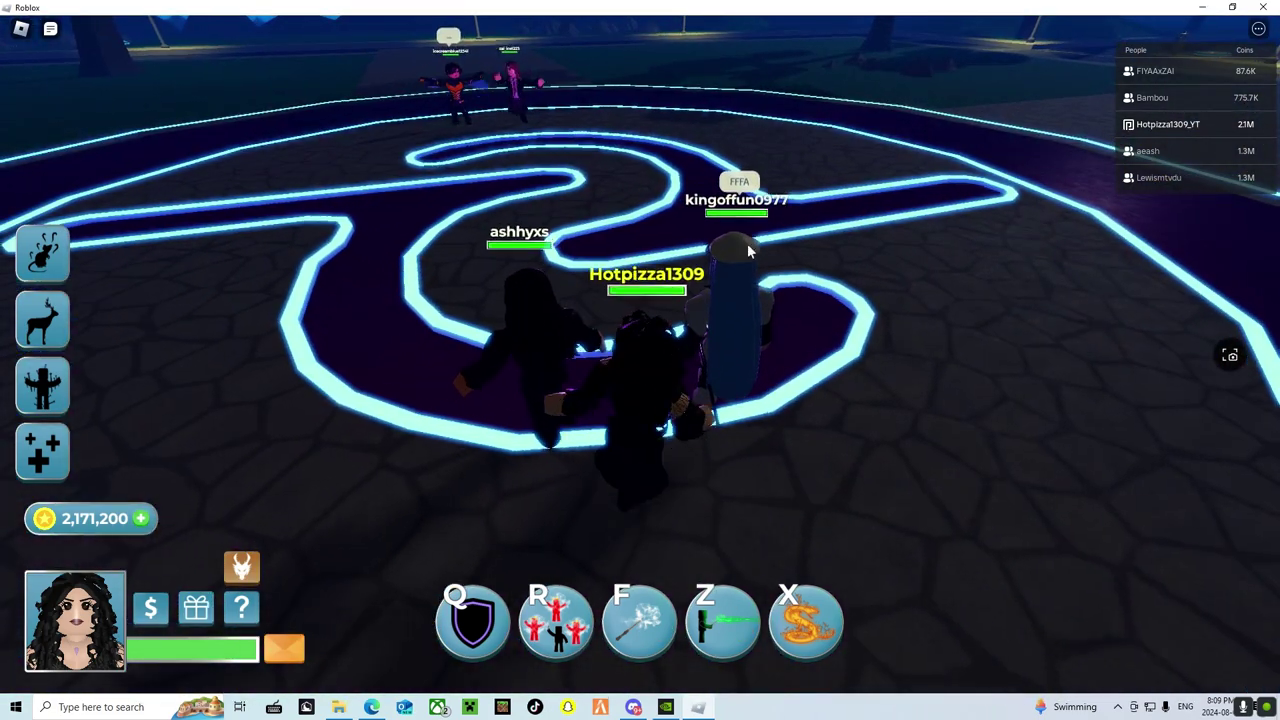
key("w")
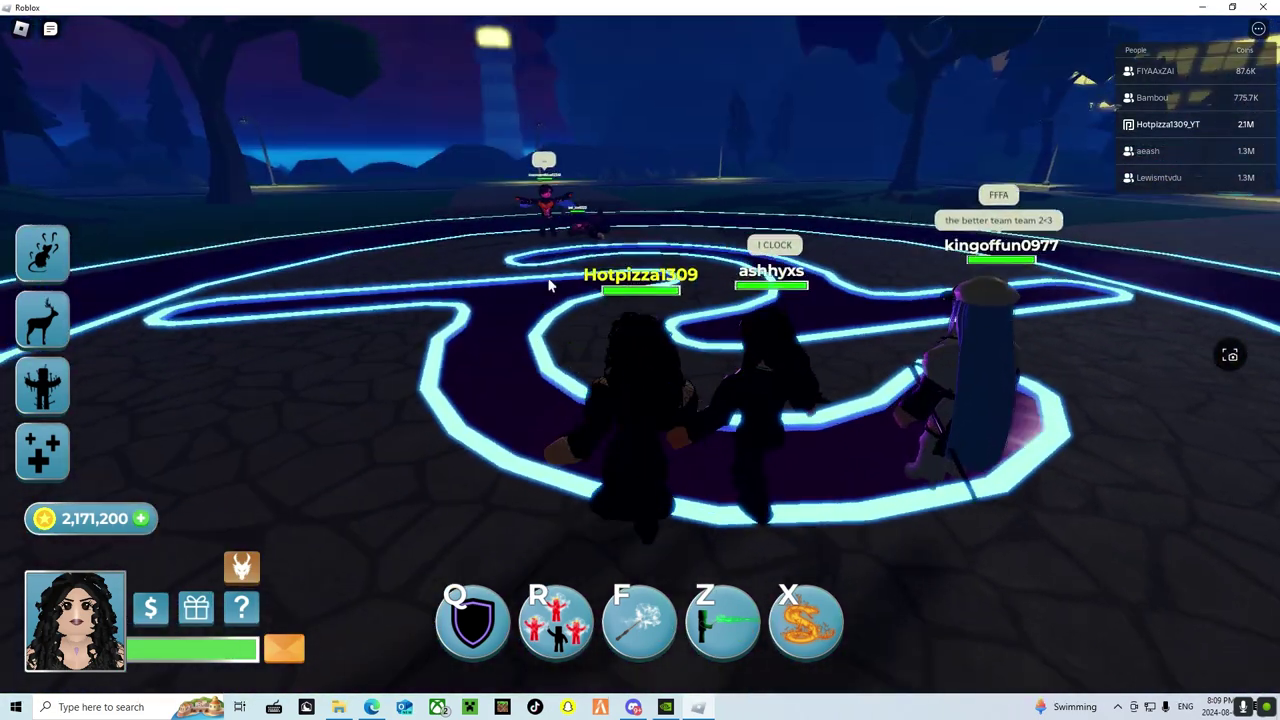
key("w")
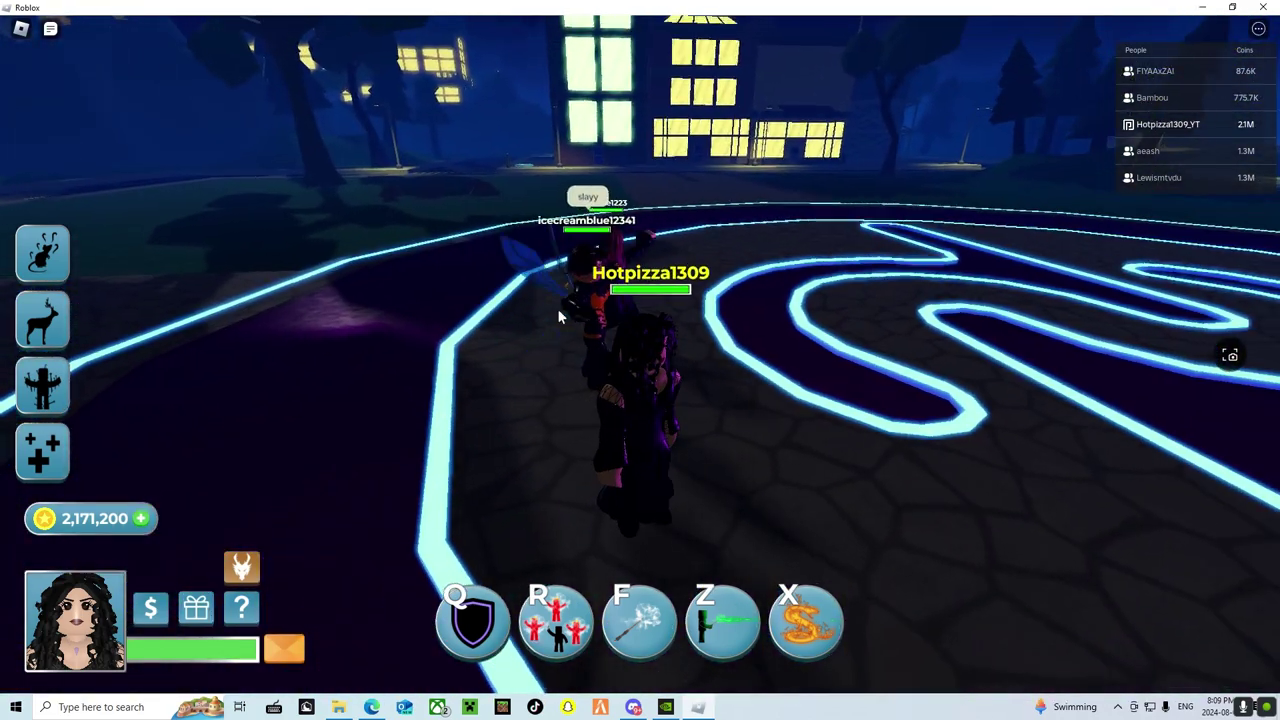
mouse_move(557, 315)
left_mouse_down()
mouse_move(469, 372)
mouse_move(473, 385)
left_mouse_up()
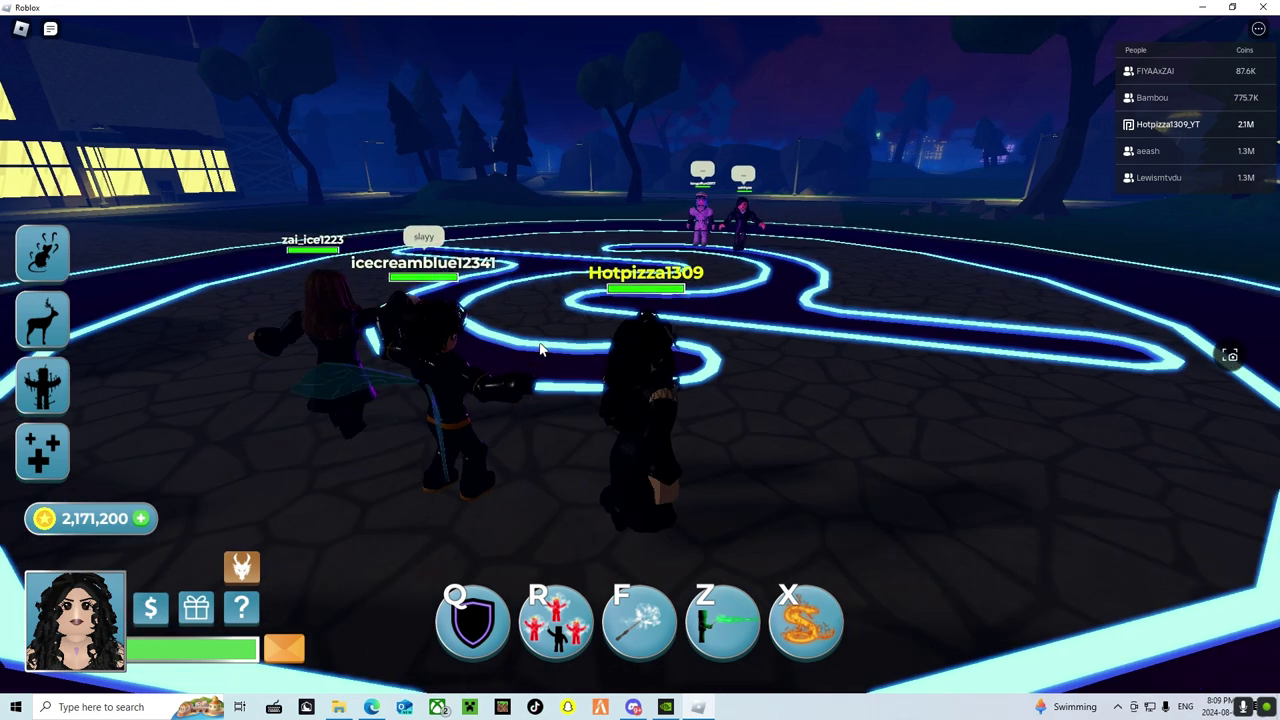
scroll(549, 350, "down", 5)
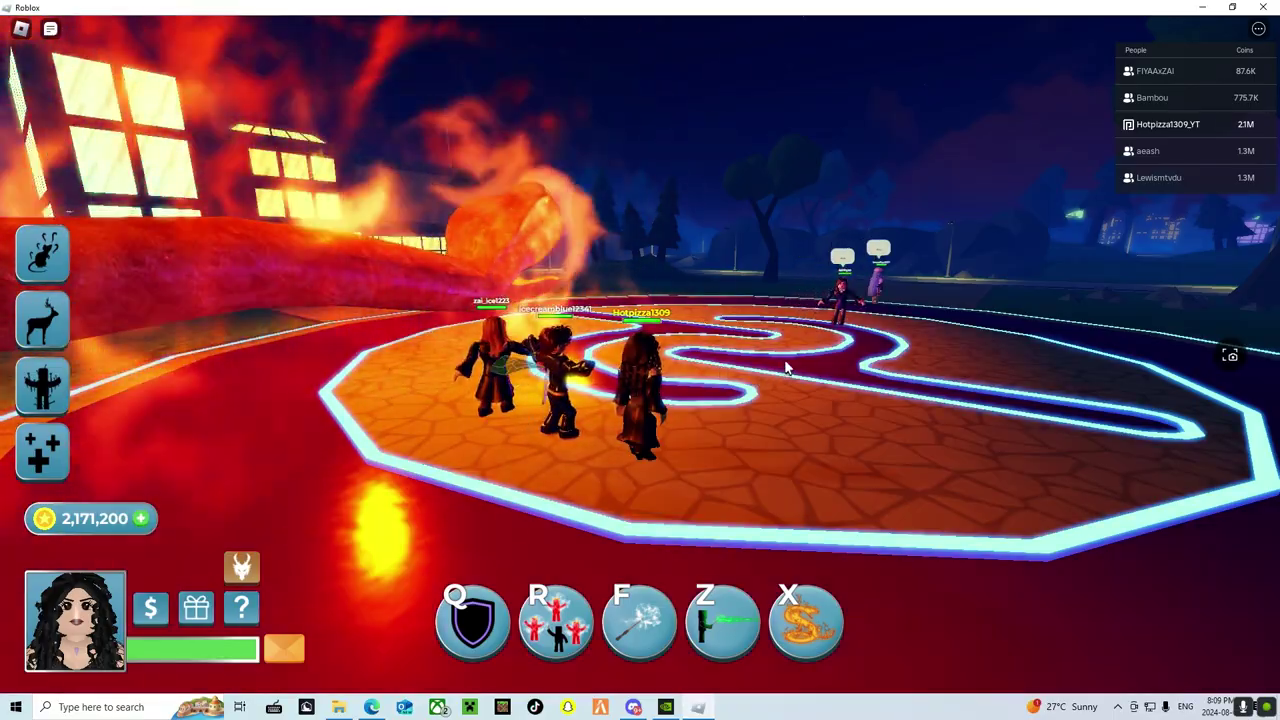
scroll(785, 370, "down", 5)
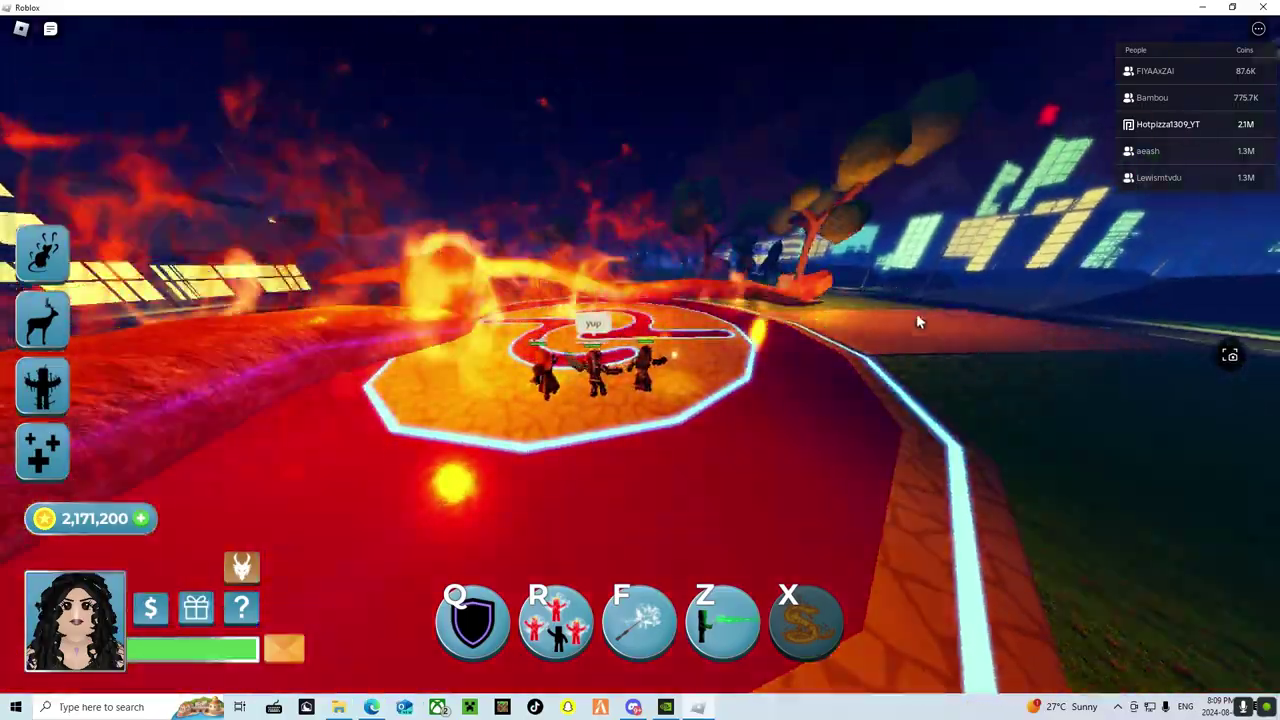
Step: Leap into the air over the dance floor and land with a massive fire explosion
key("w")
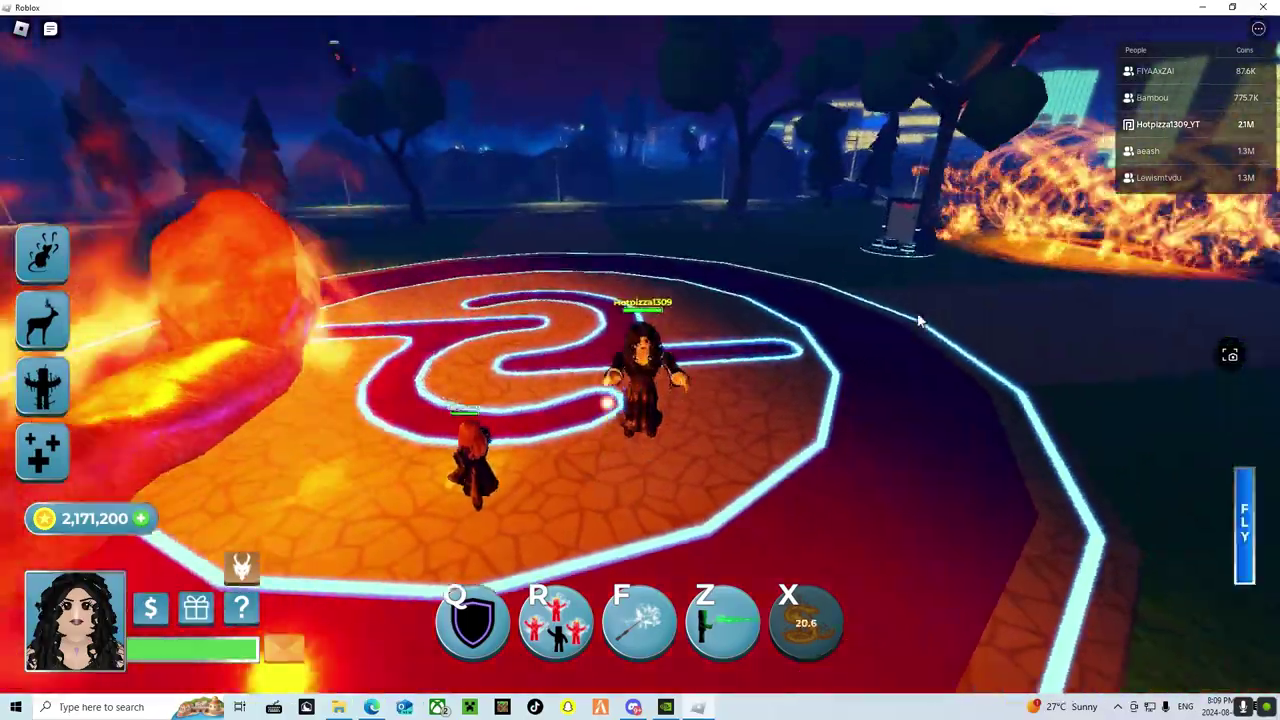
key("space")
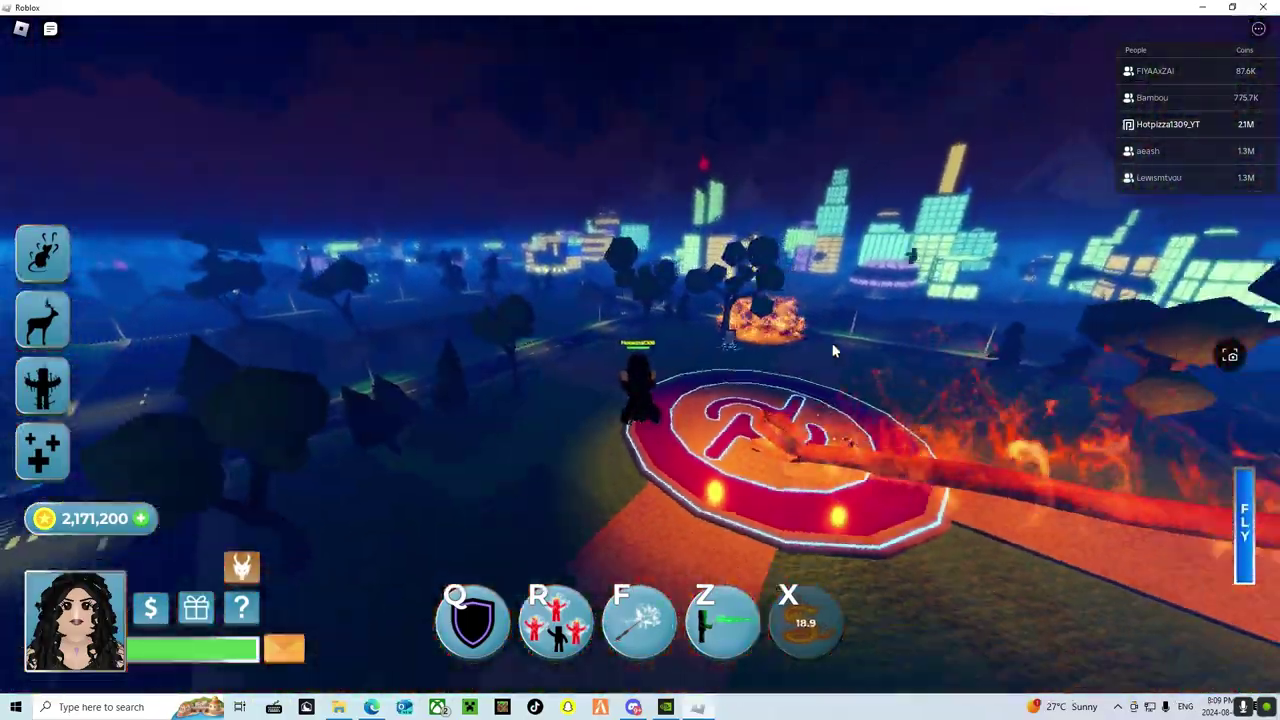
key("f")
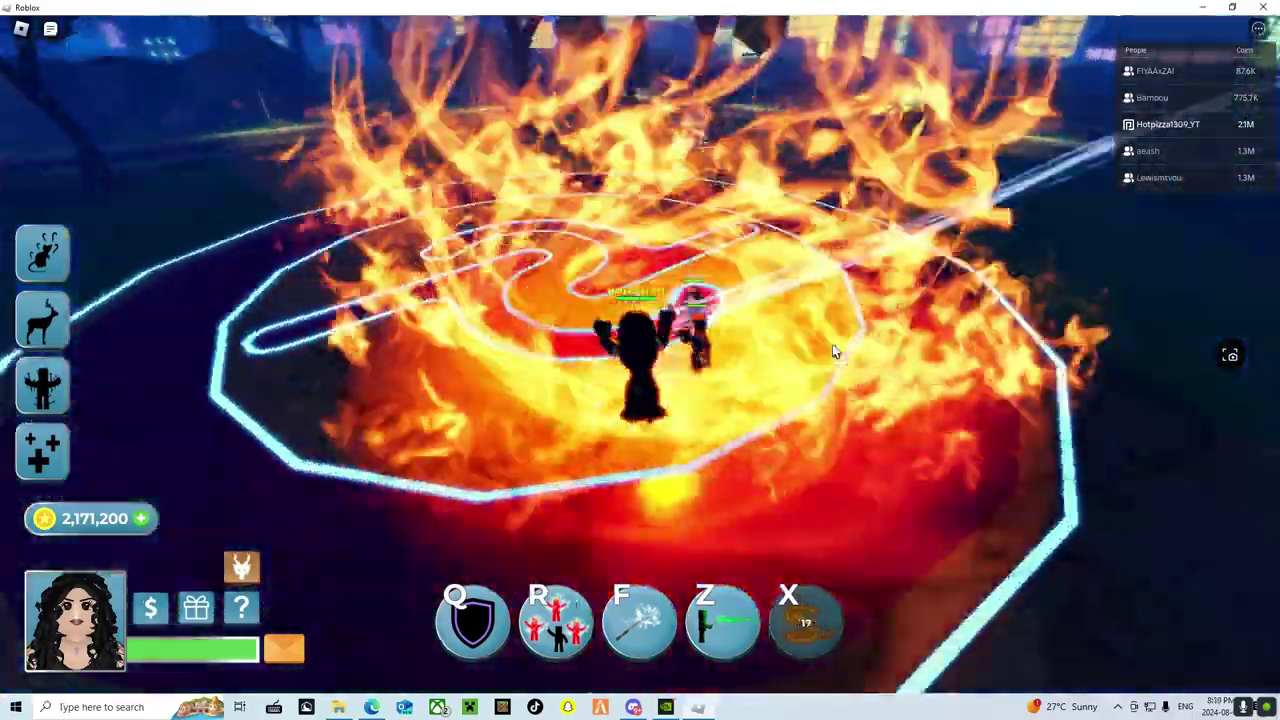
key("r")
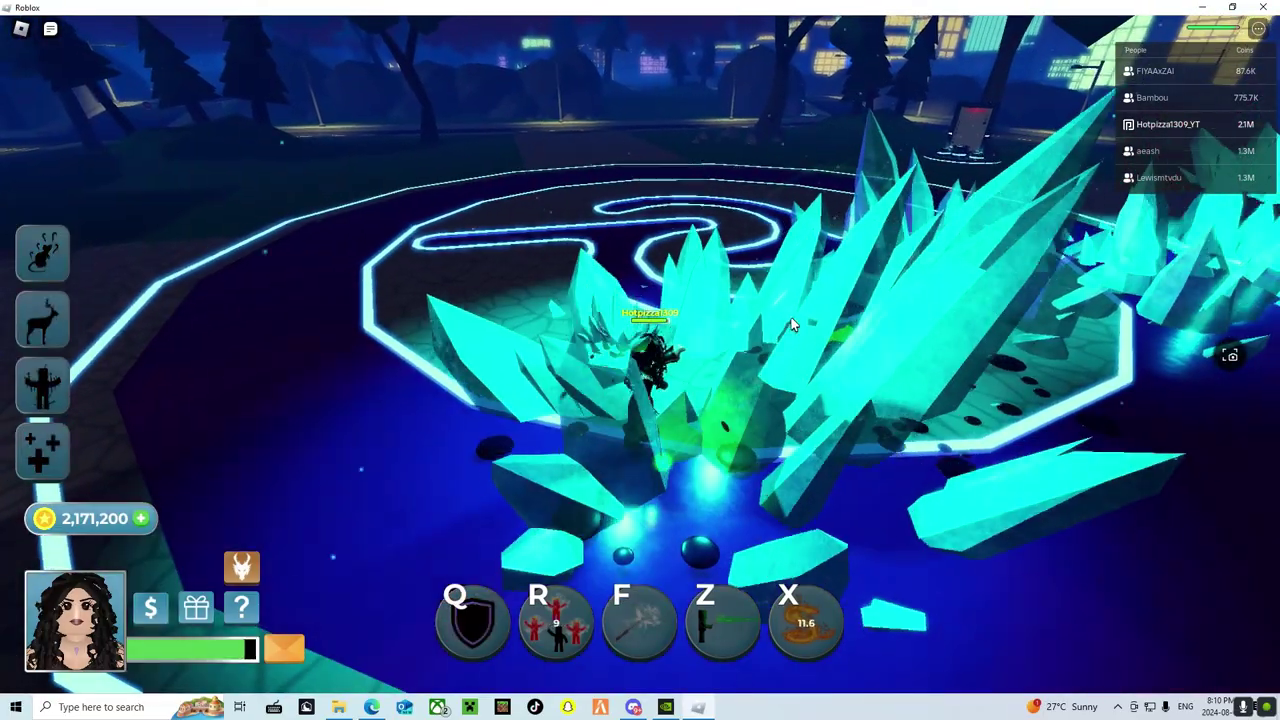
Step: Cast crystal shield, Episkey healing and Expecto Patronum, then switch to Discord and back
key("z")
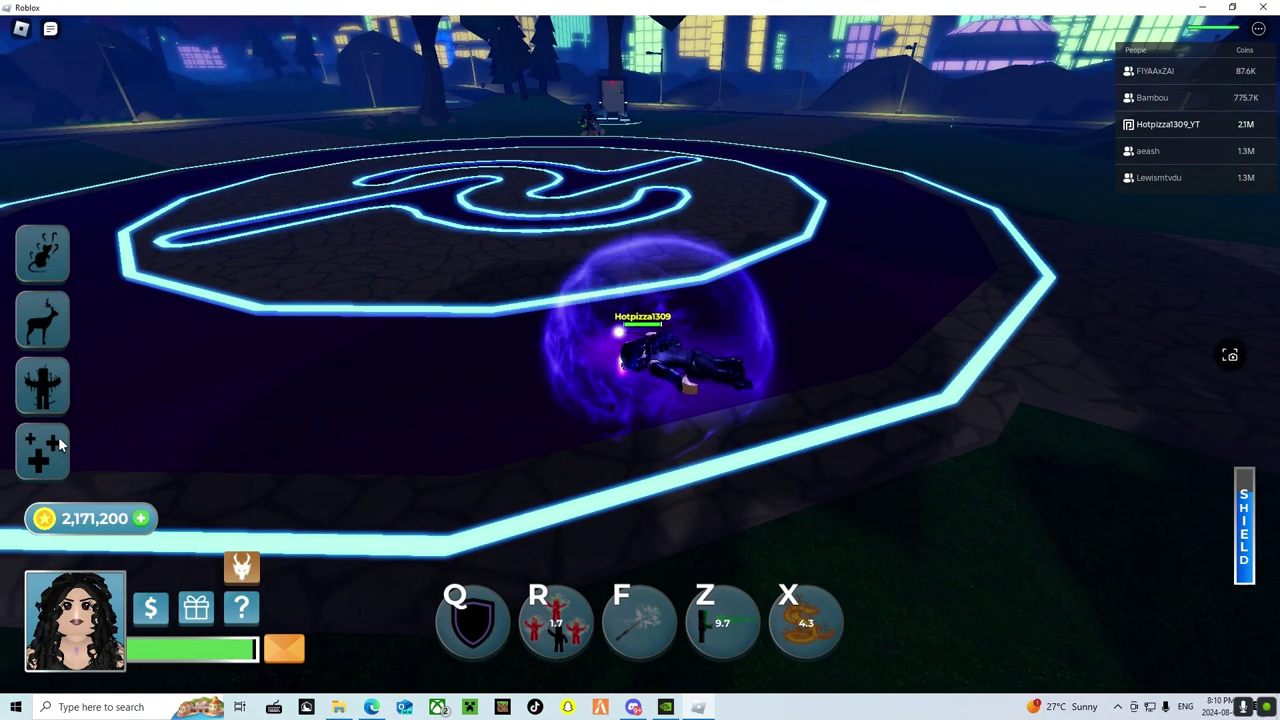
key("q")
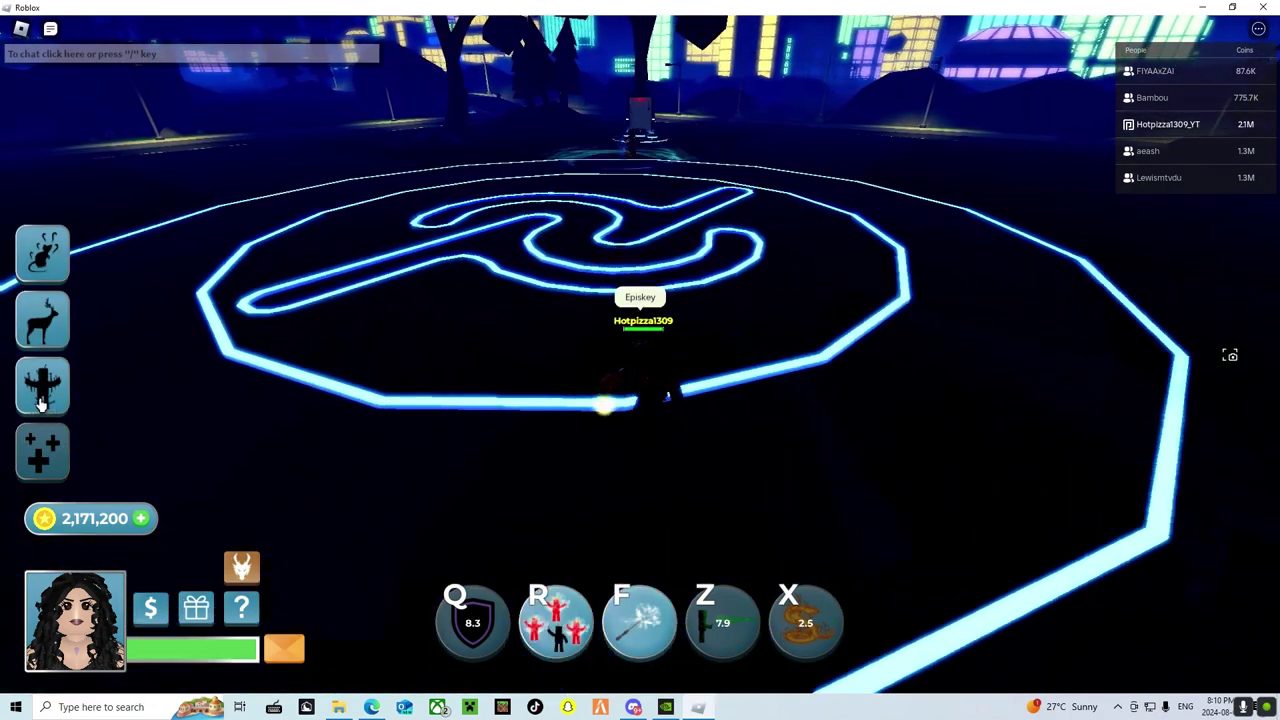
key("4")
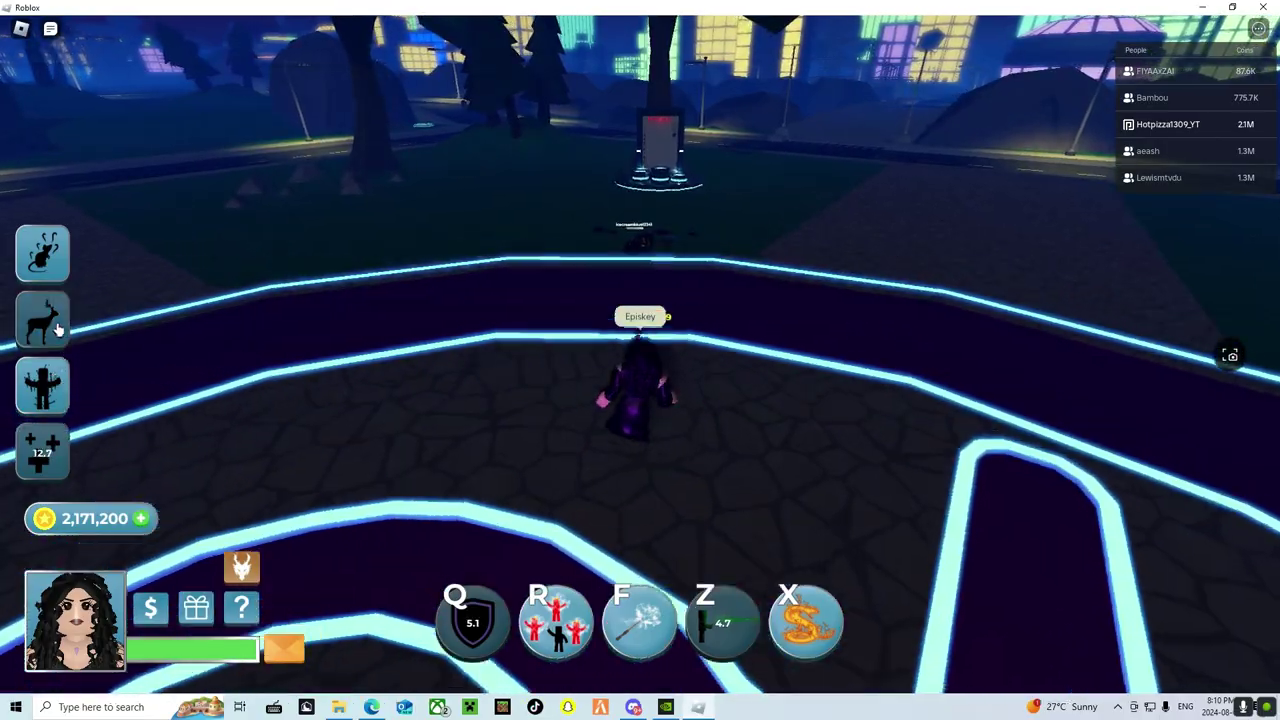
key("2")
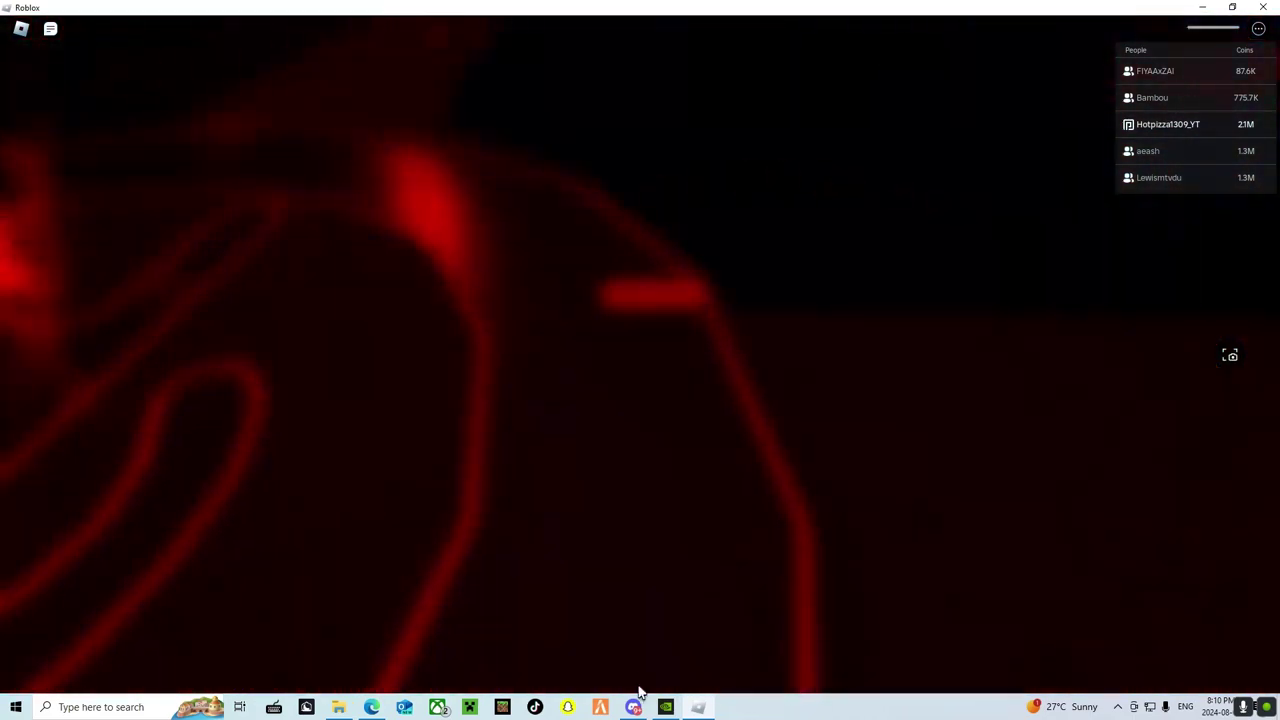
left_click(634, 707)
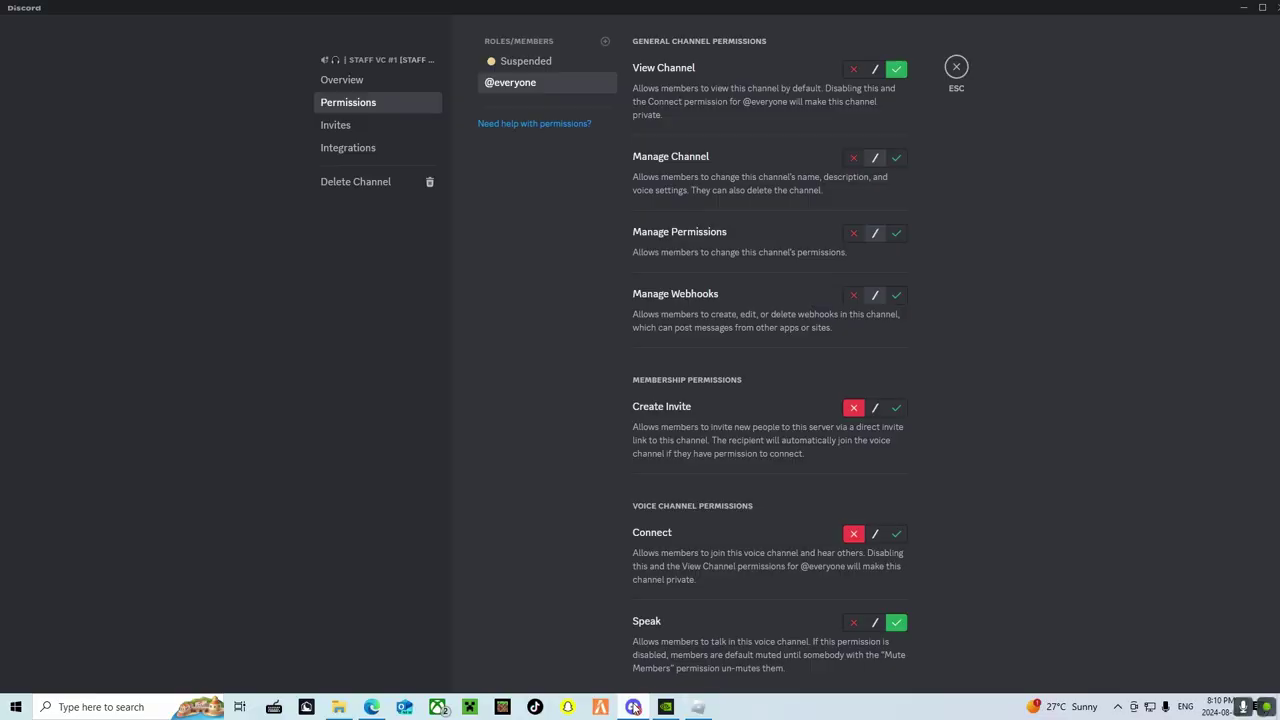
left_click(699, 707)
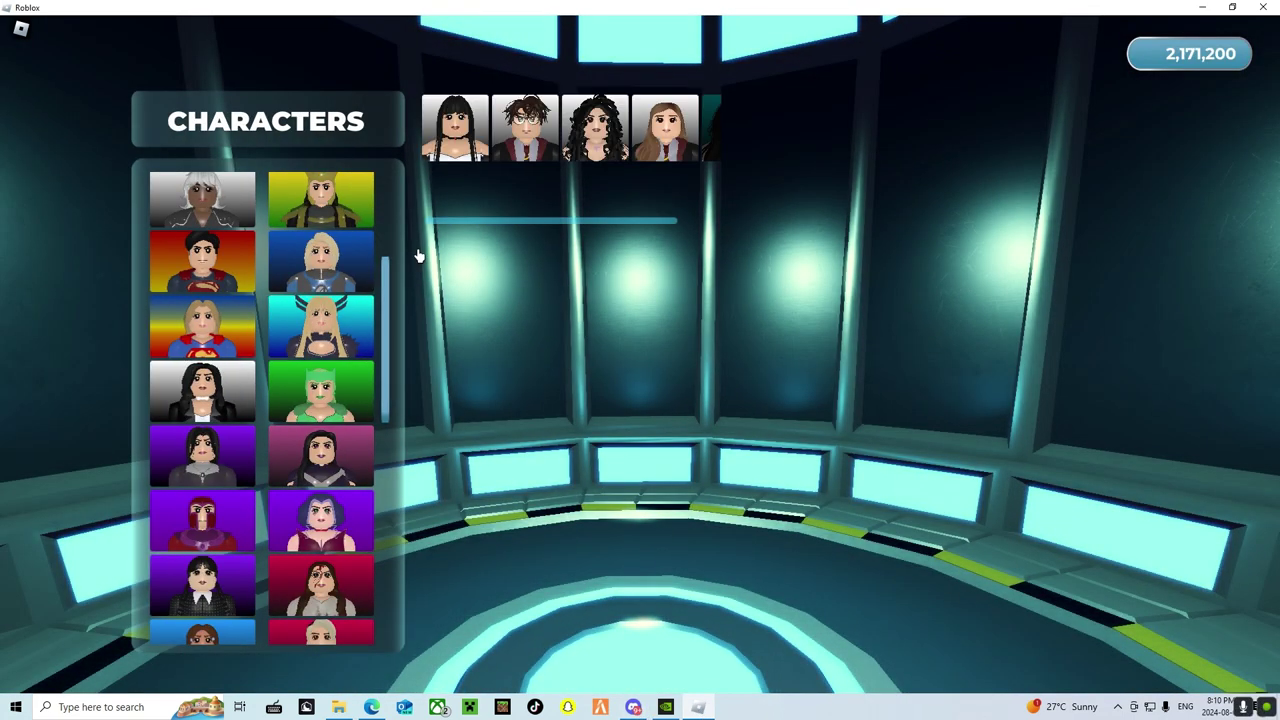
Step: Respawn the witch from the Characters screen and open with an explosion and fire spells
left_click(598, 128)
left_click(1085, 596)
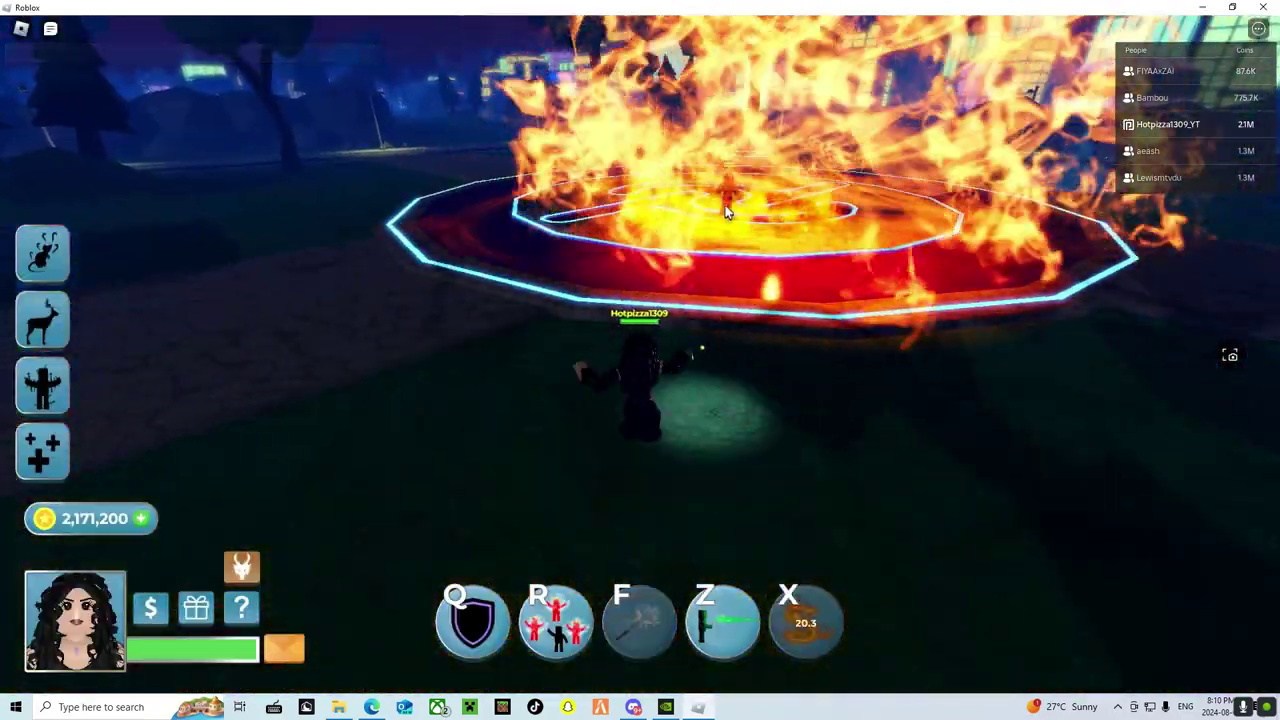
key("x")
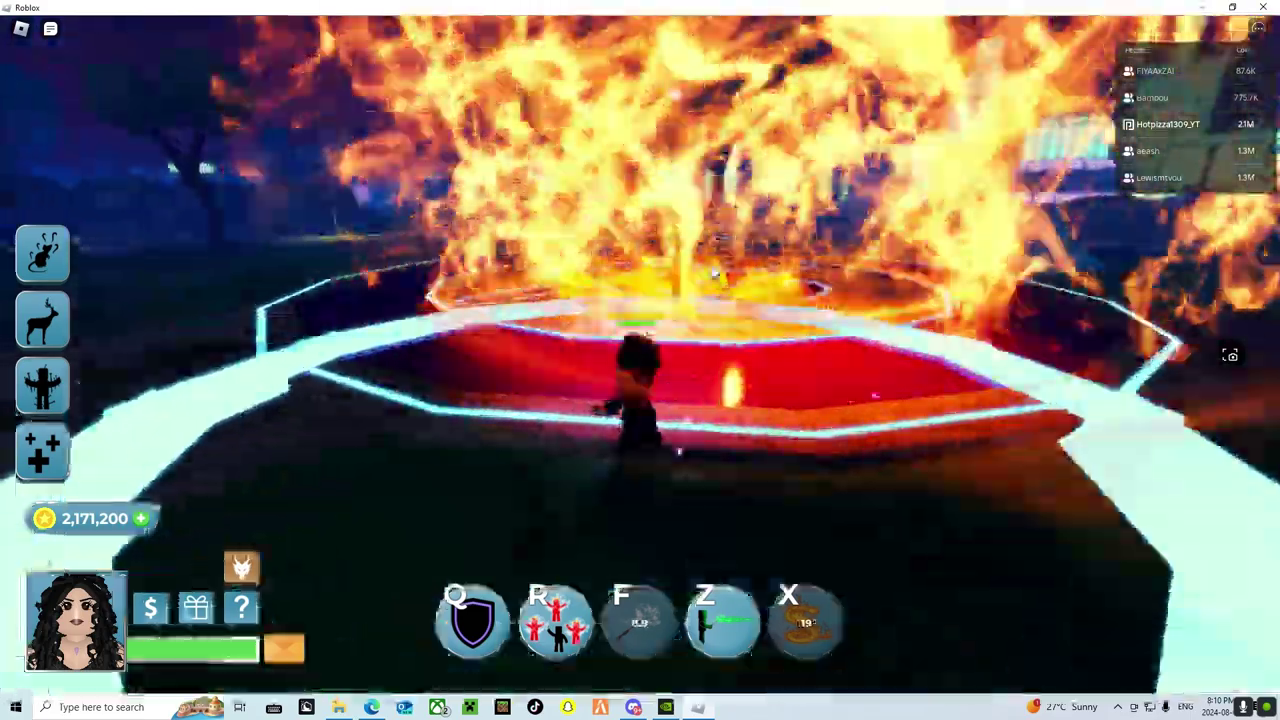
key("f")
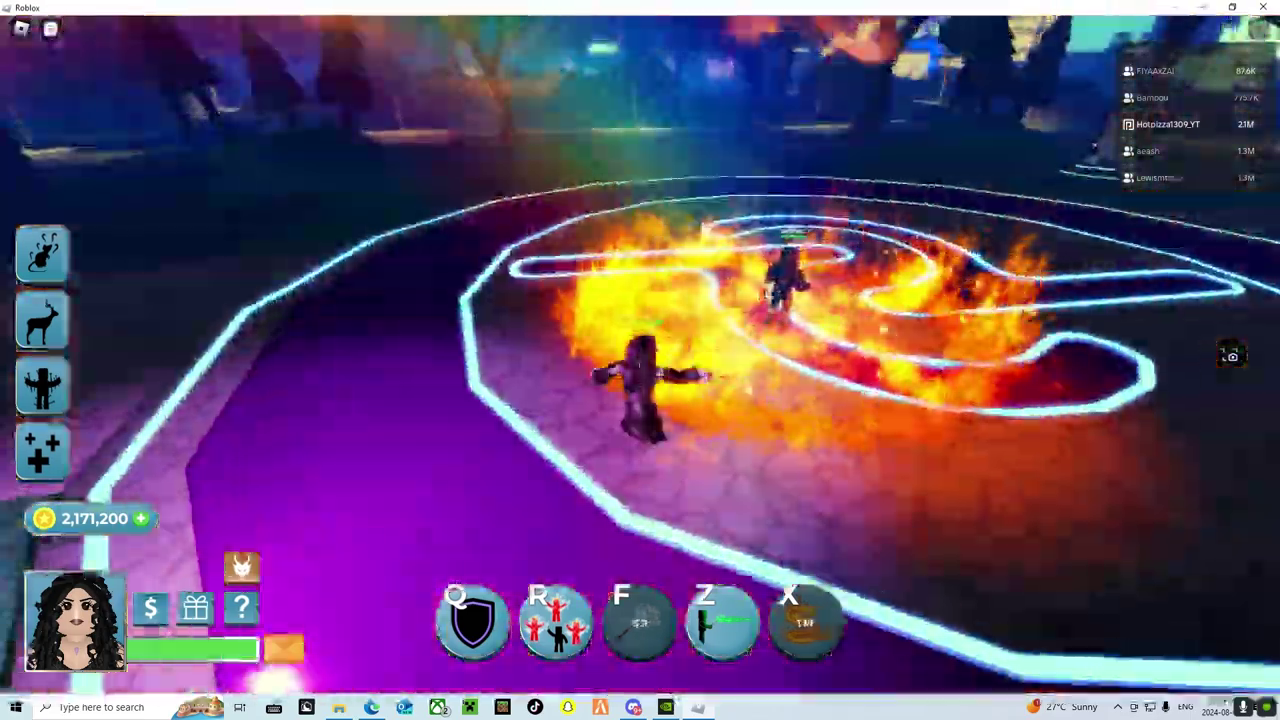
mouse_move(699, 296)
left_mouse_down()
mouse_move(733, 371)
mouse_move(748, 362)
left_mouse_up()
key("f")
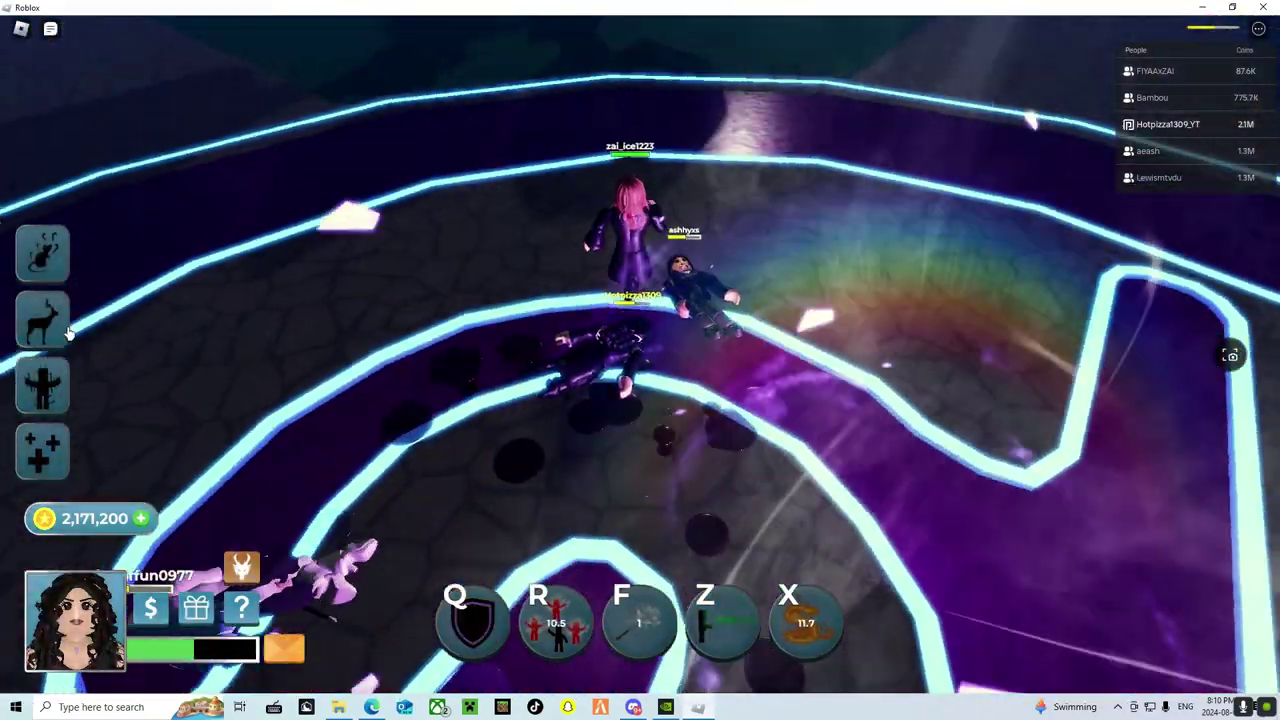
Step: Cast Expecto Patronum, a green blade attack and a wand spell while orbiting the fight
left_click_drag(100, 358, 344, 332)
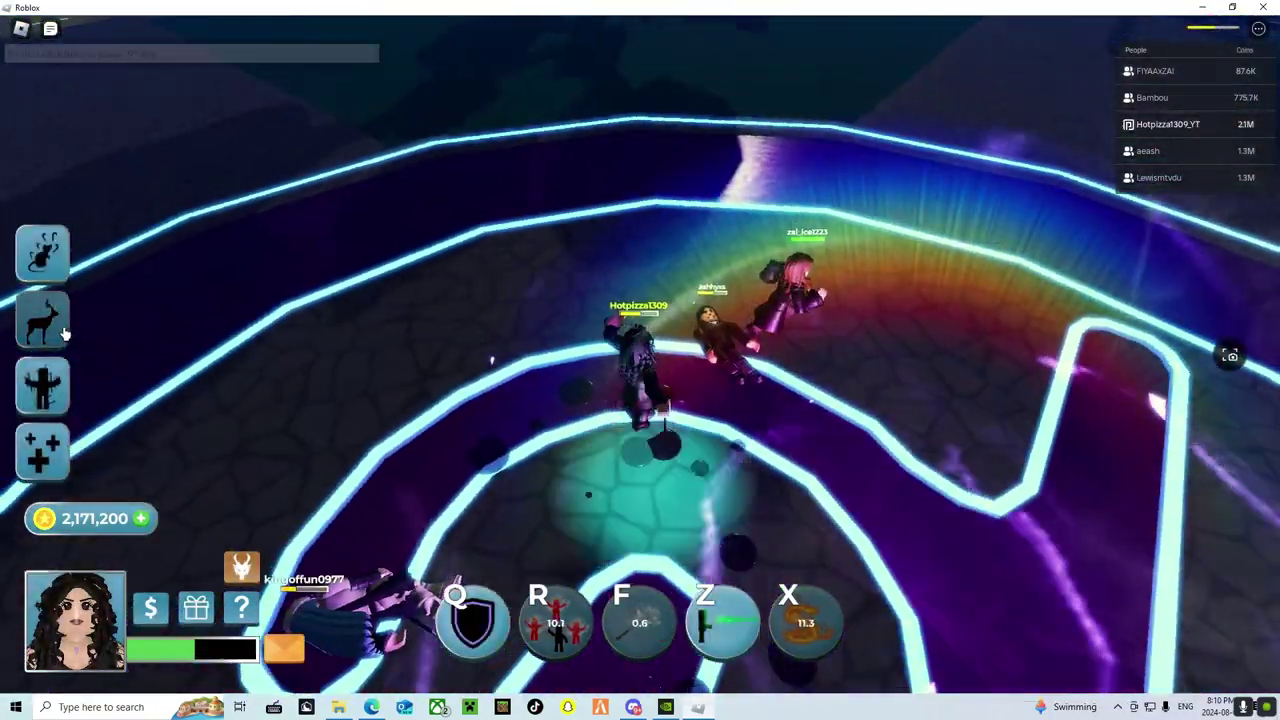
key("2")
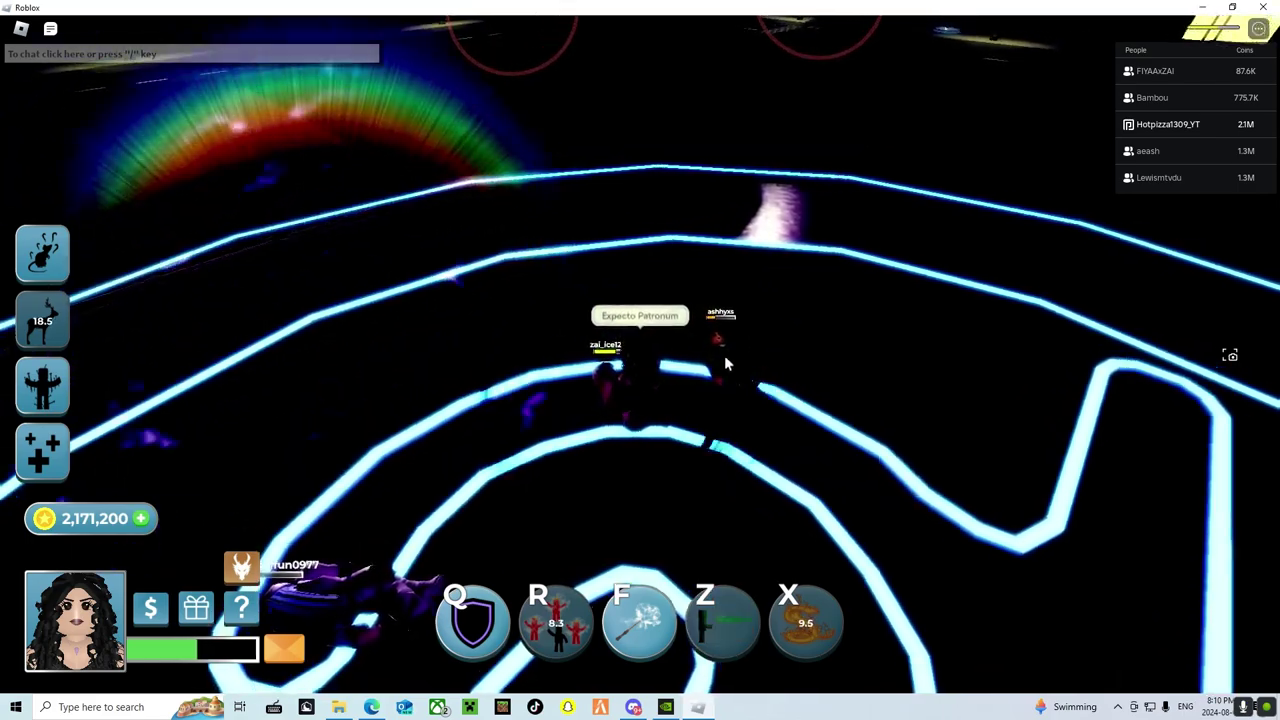
key("z")
right_click_drag(775, 308, 861, 293)
key("f")
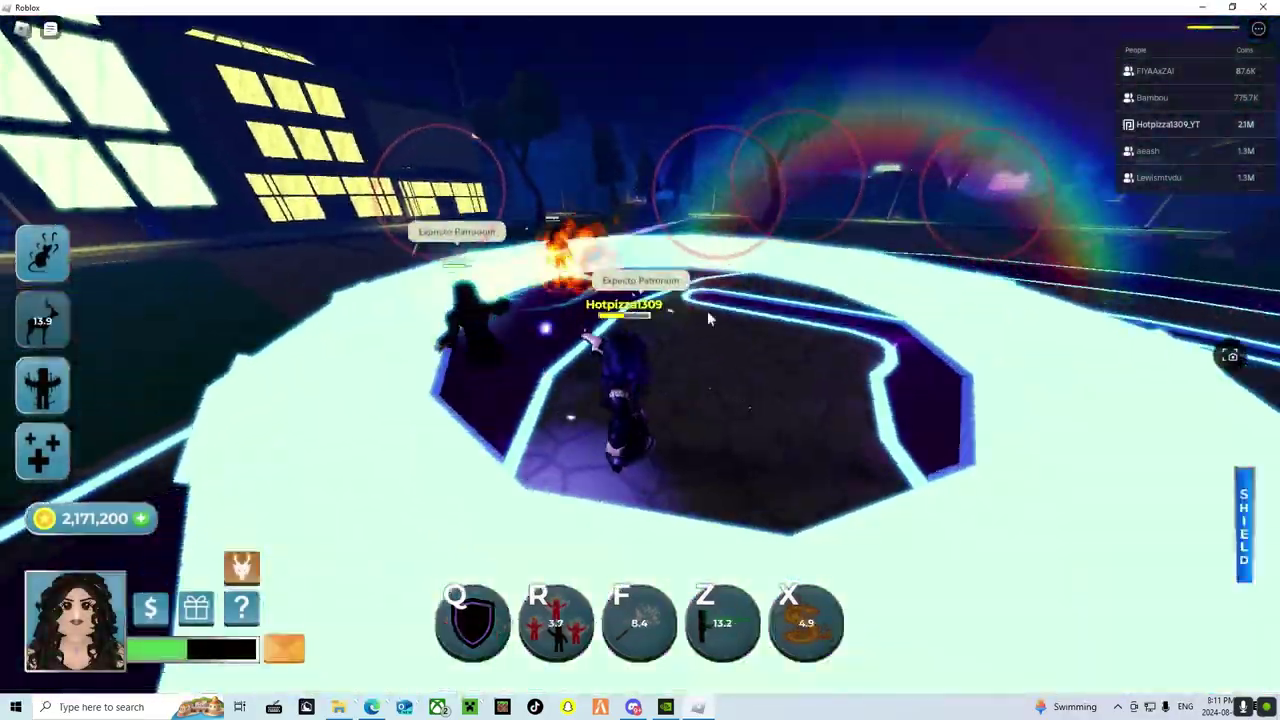
mouse_move(707, 310)
right_mouse_down()
mouse_move(500, 330)
mouse_move(715, 230)
mouse_move(324, 310)
mouse_move(825, 258)
right_mouse_up()
Step: Raise the shield, unleash fire and Episkey healing, then a huge purple magic explosion
key("q")
key("4")
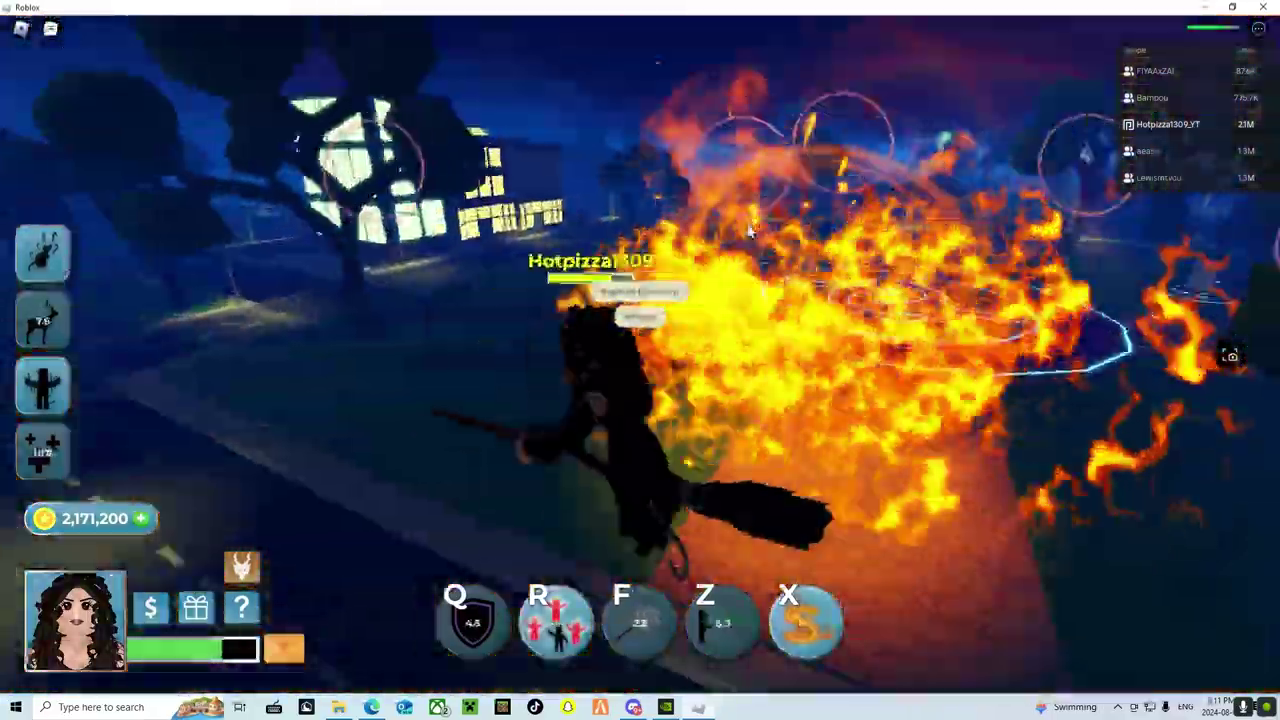
right_click_drag(748, 232, 778, 232)
key("2")
key("f")
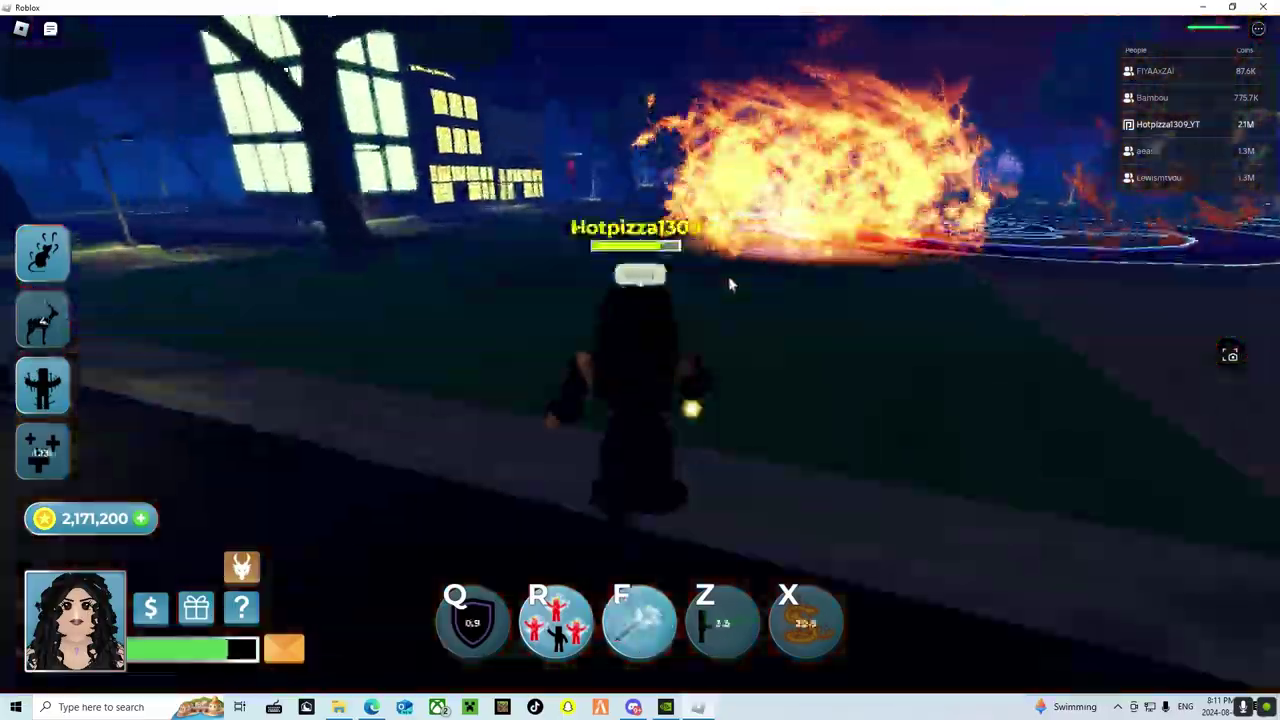
key("q")
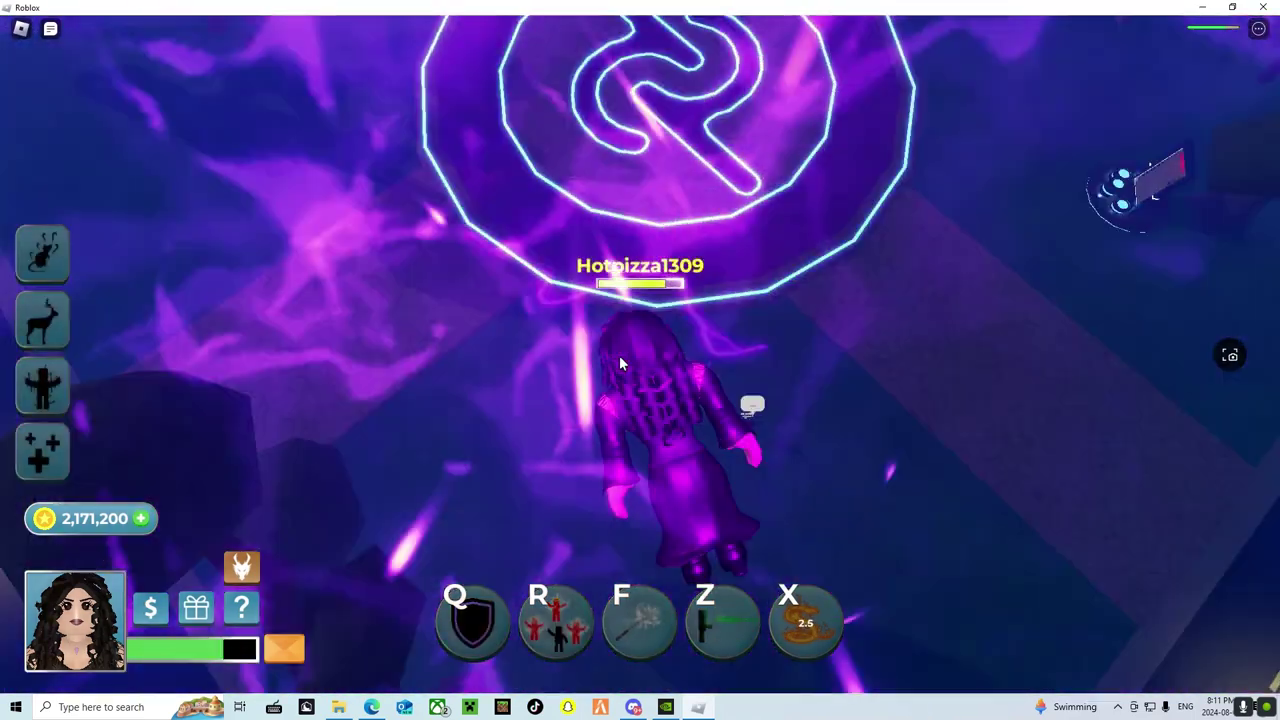
key("q")
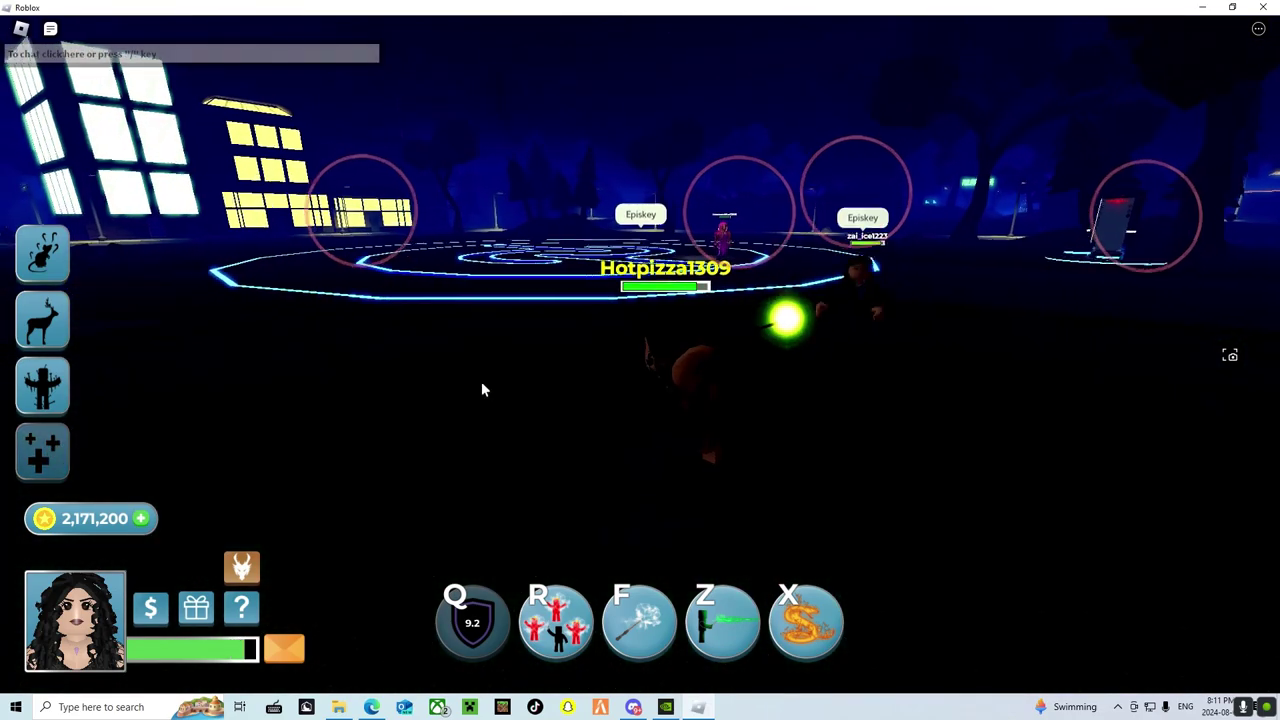
Step: Cast a light-blade attack, then choose Captain Death on the Characters screen
key("4")
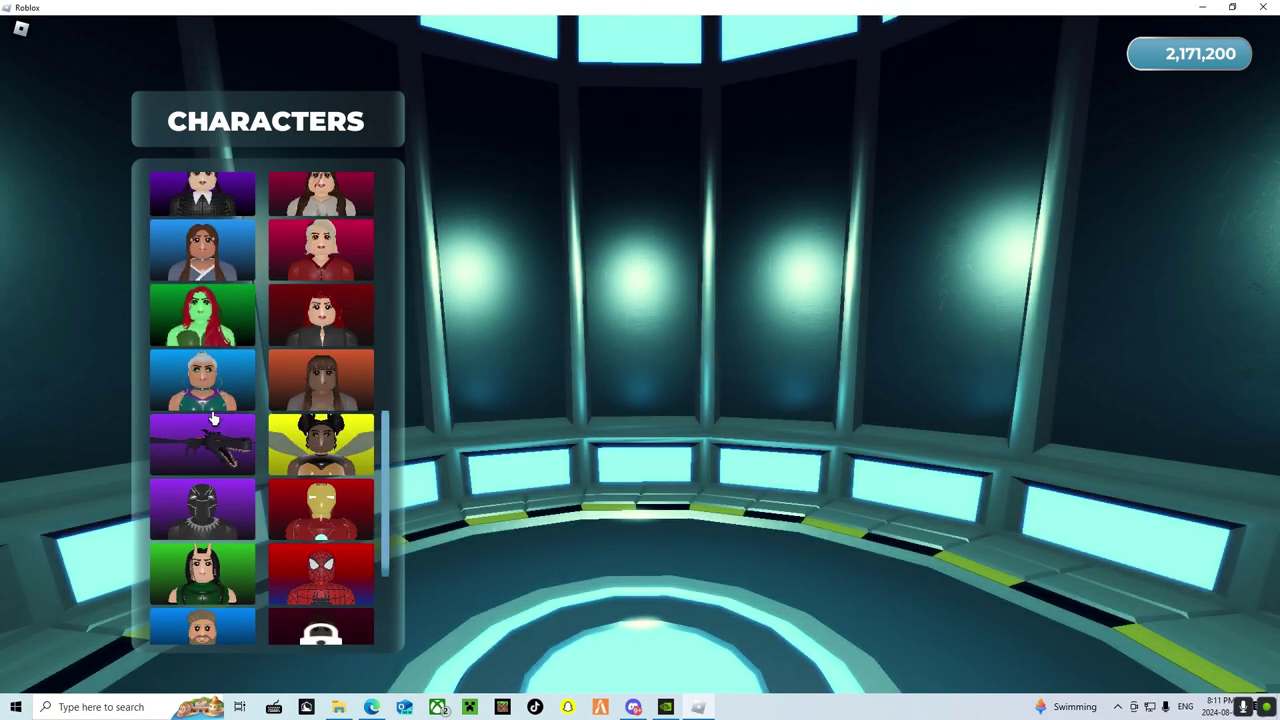
left_click(455, 128)
Step: Deploy Captain Death, jump, and cast the large dark sphere while crossing the park
left_click(1085, 596)
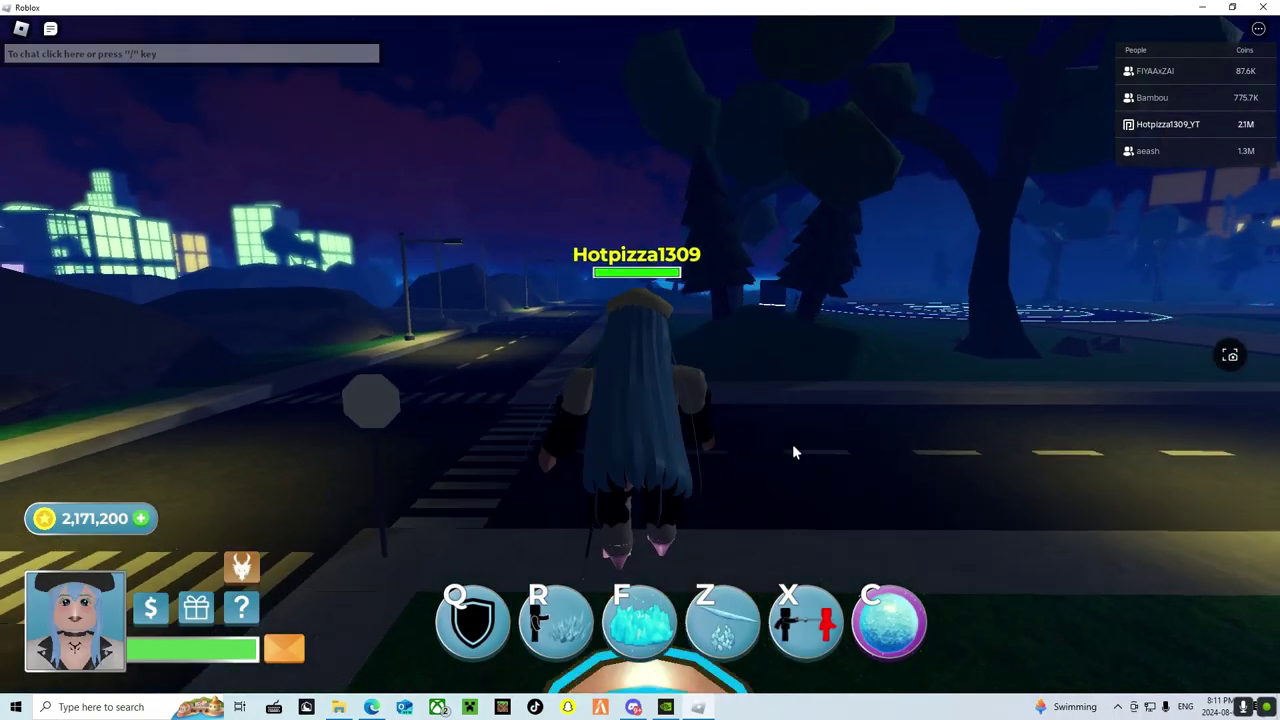
key("space")
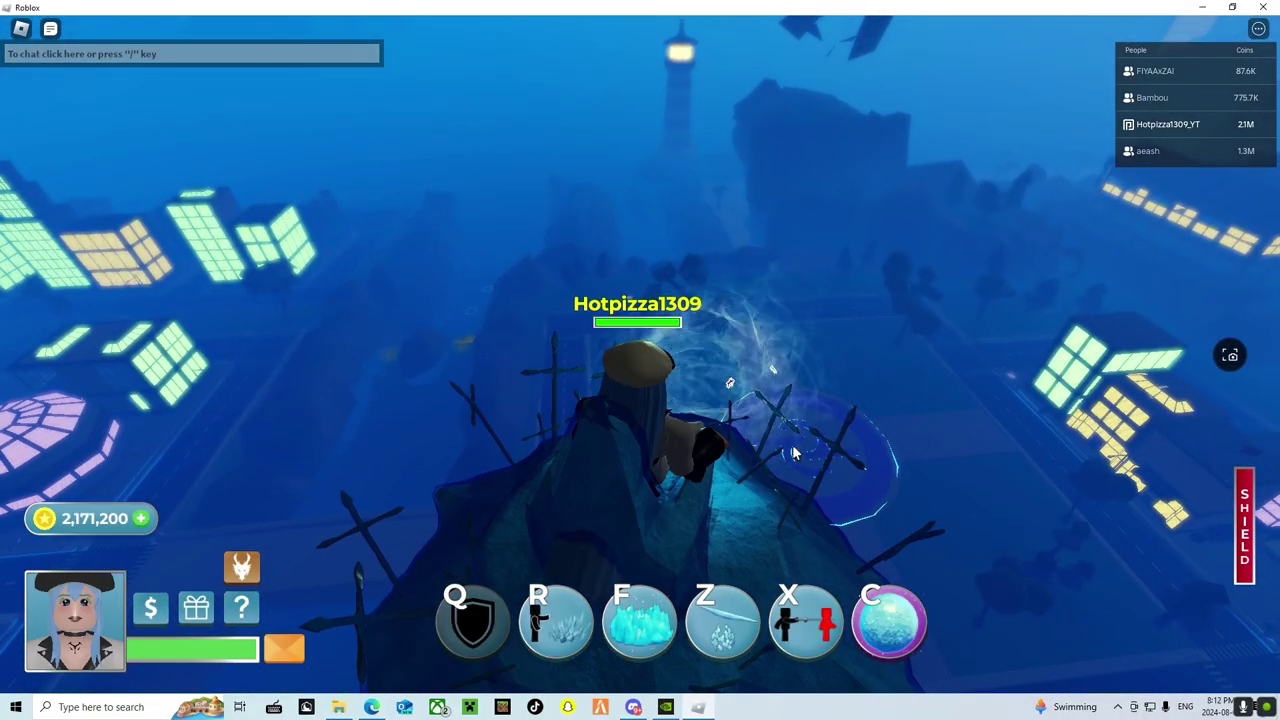
left_click_drag(792, 444, 814, 392)
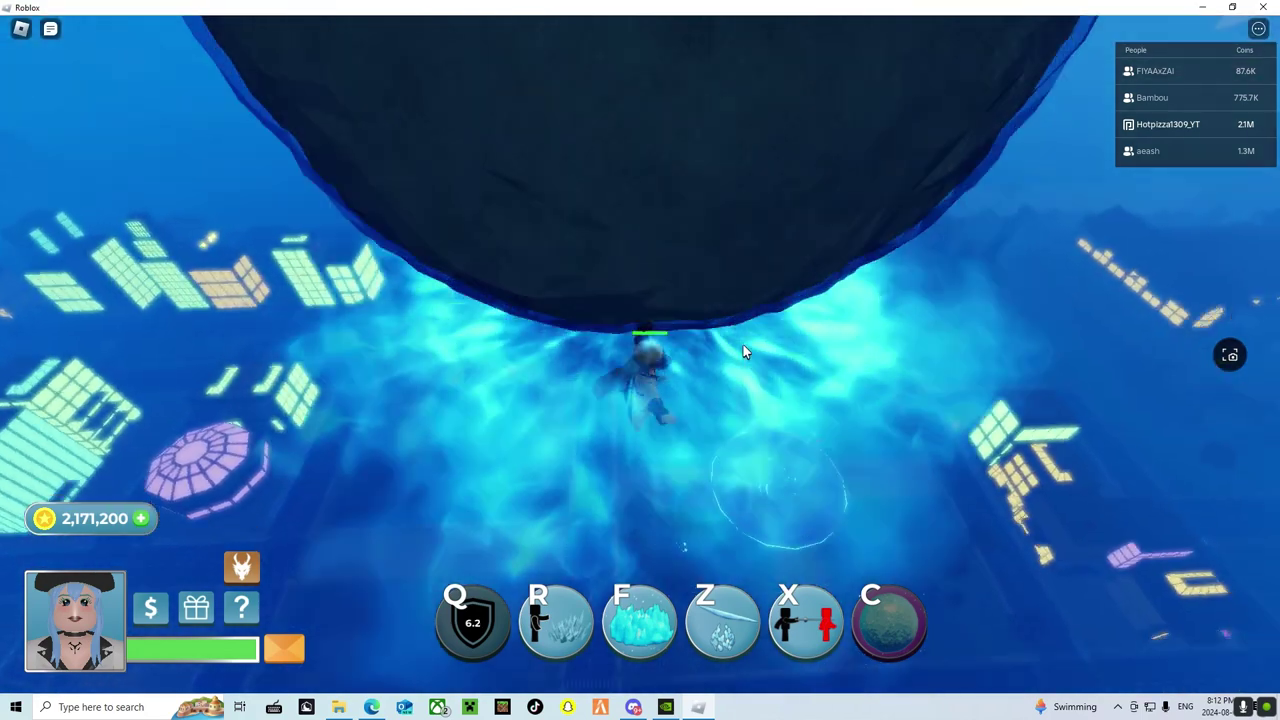
scroll(744, 352, "up", 5)
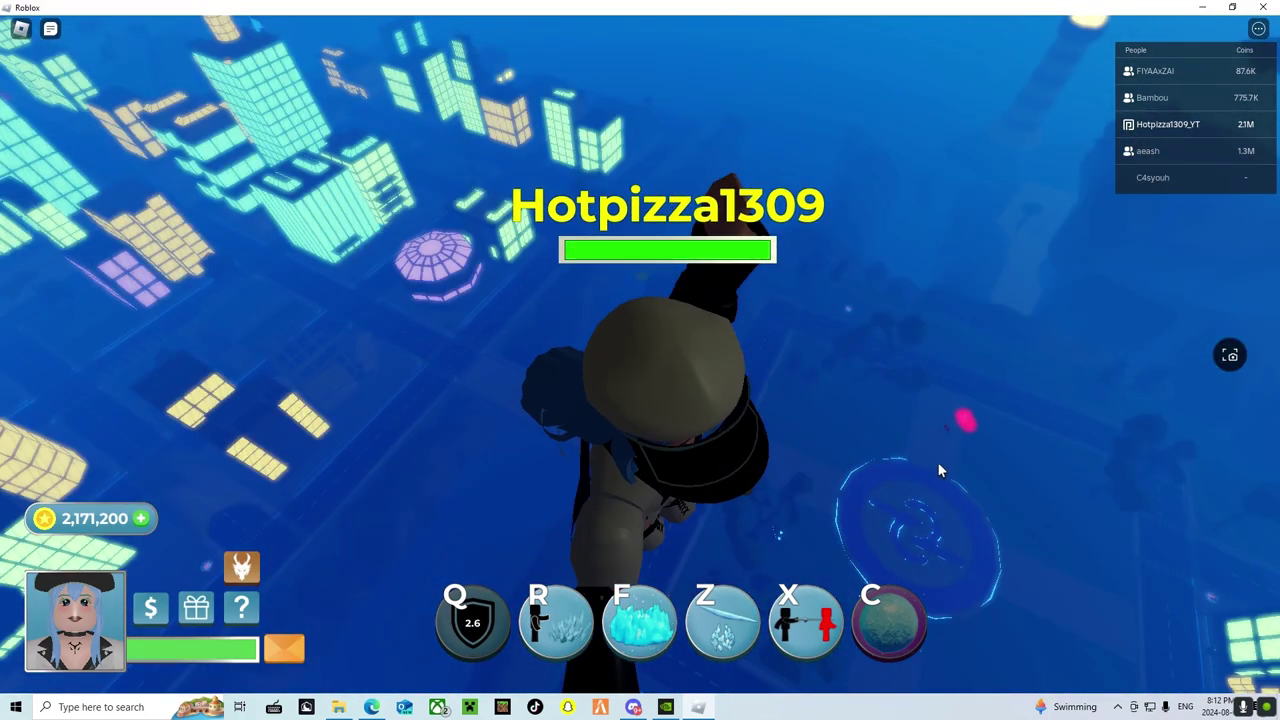
key("c")
scroll(939, 456, "down", 8)
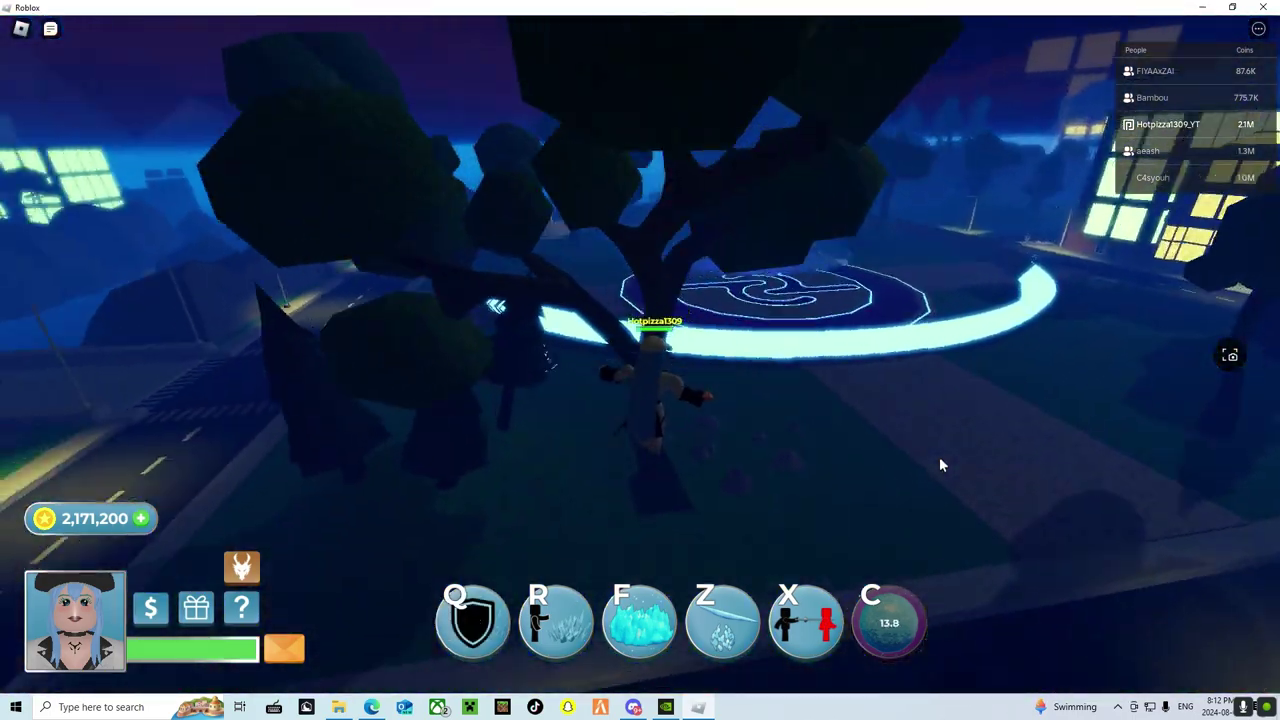
key("w")
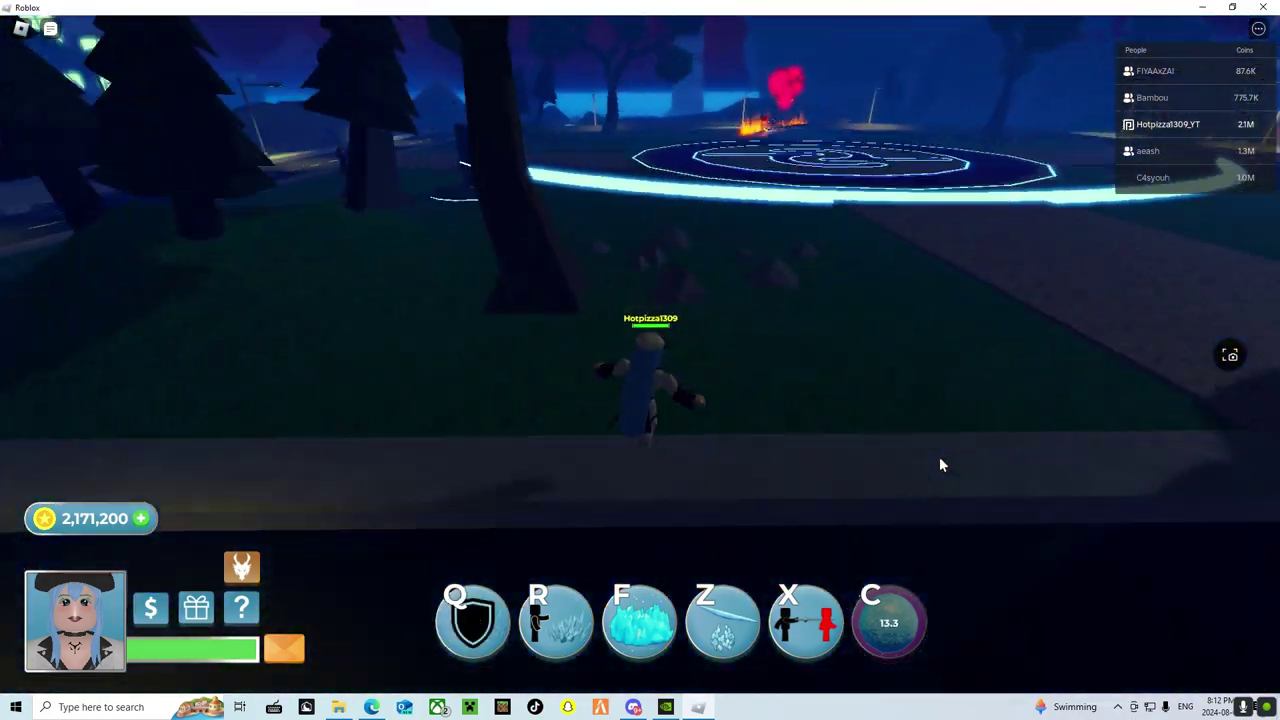
key("w")
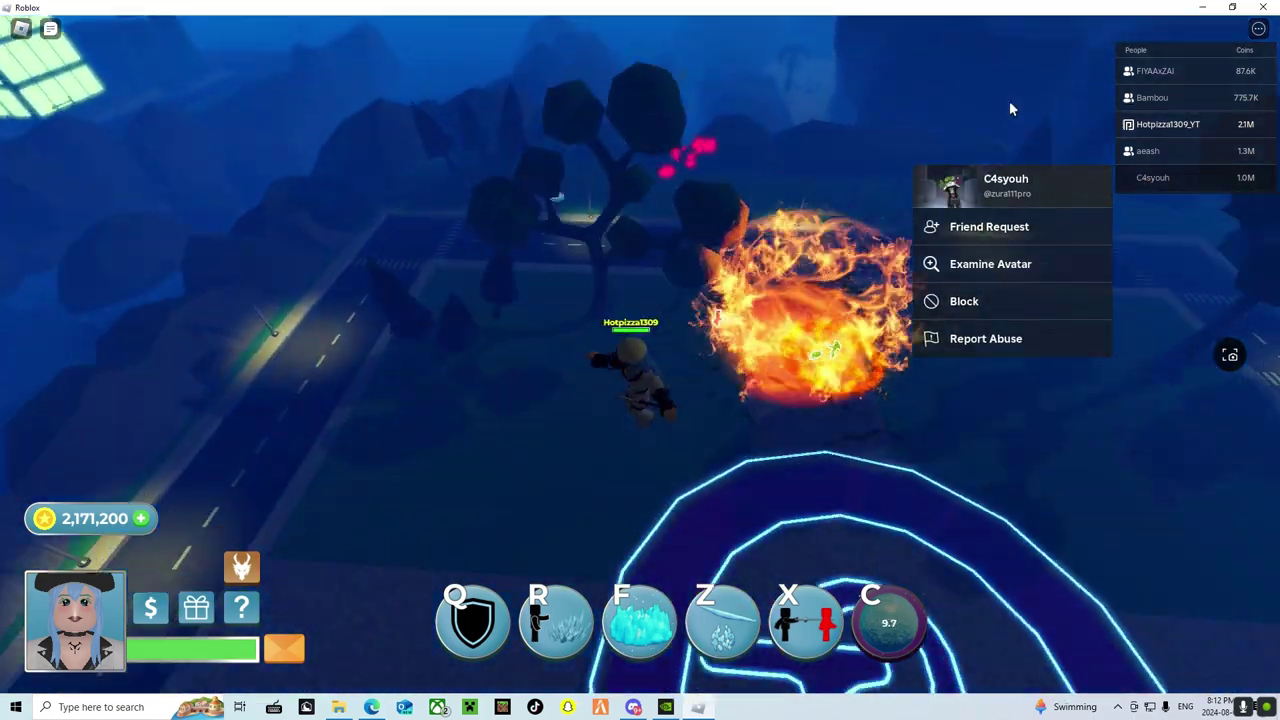
Step: Hit arena fighters with a frost slash and ice crystals, then trigger a huge fire explosion
left_click(1009, 100)
key("w")
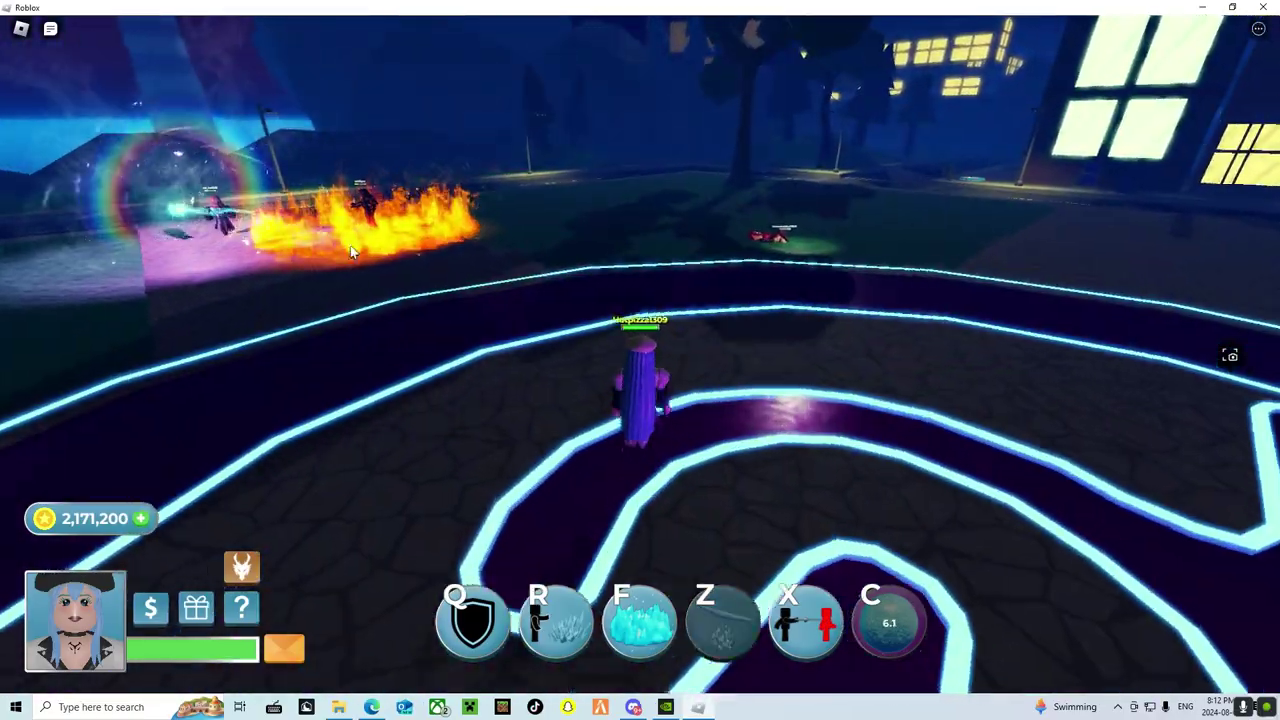
key("z")
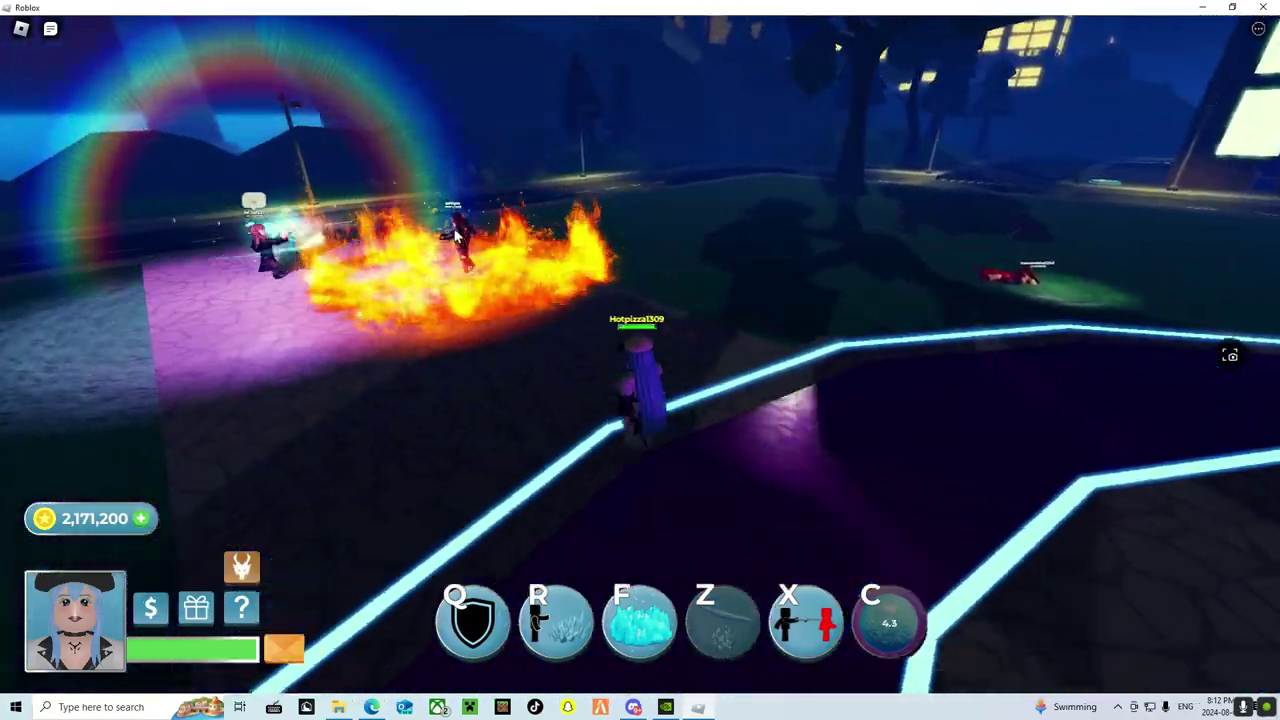
key("w")
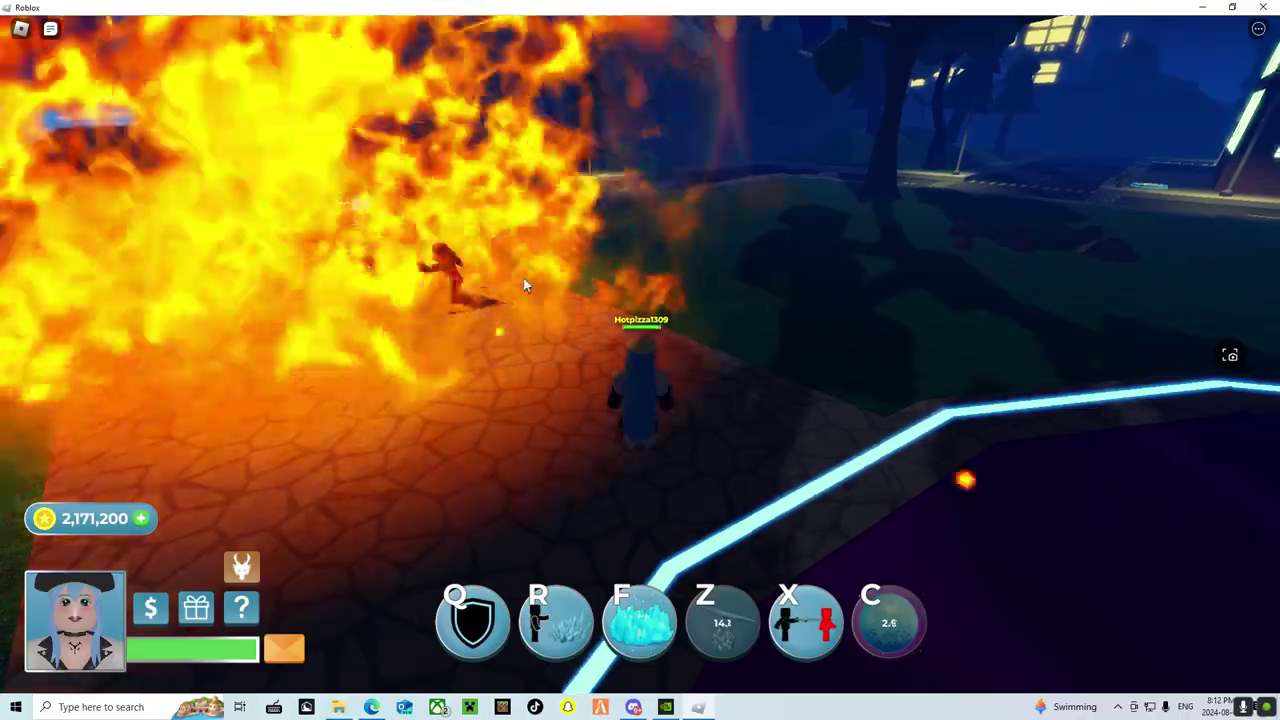
key("f")
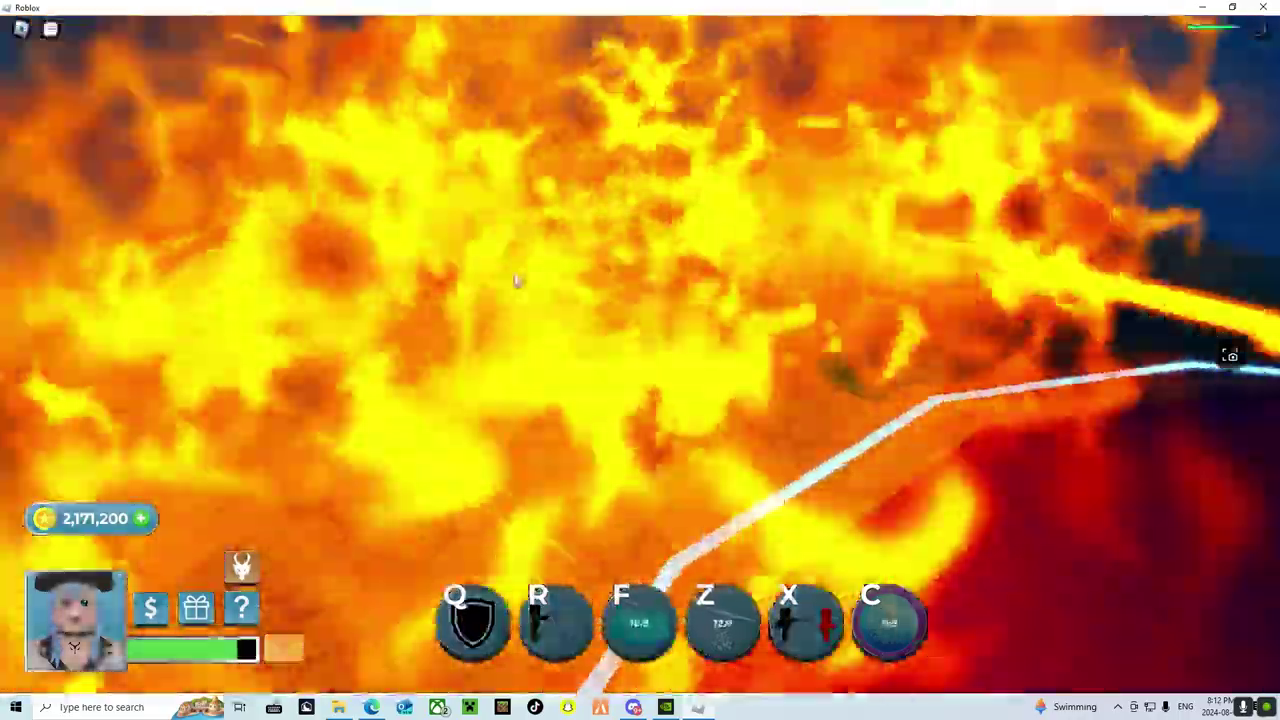
key("w")
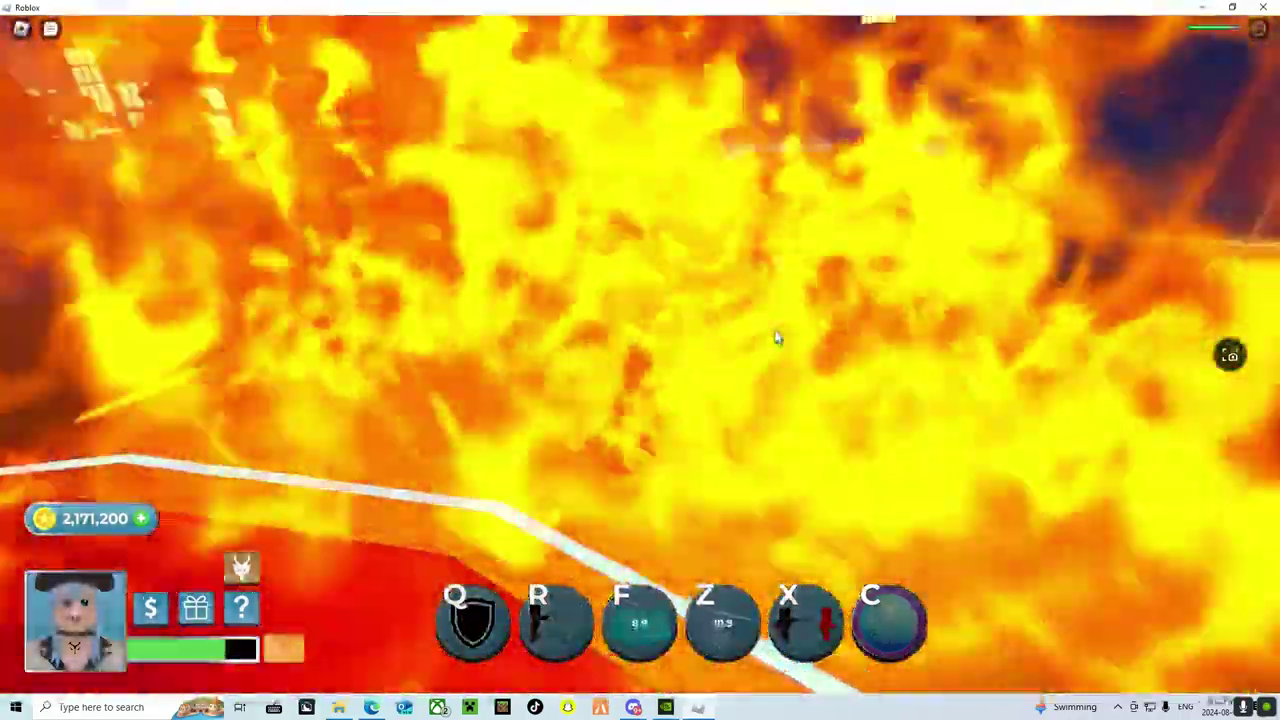
key("s")
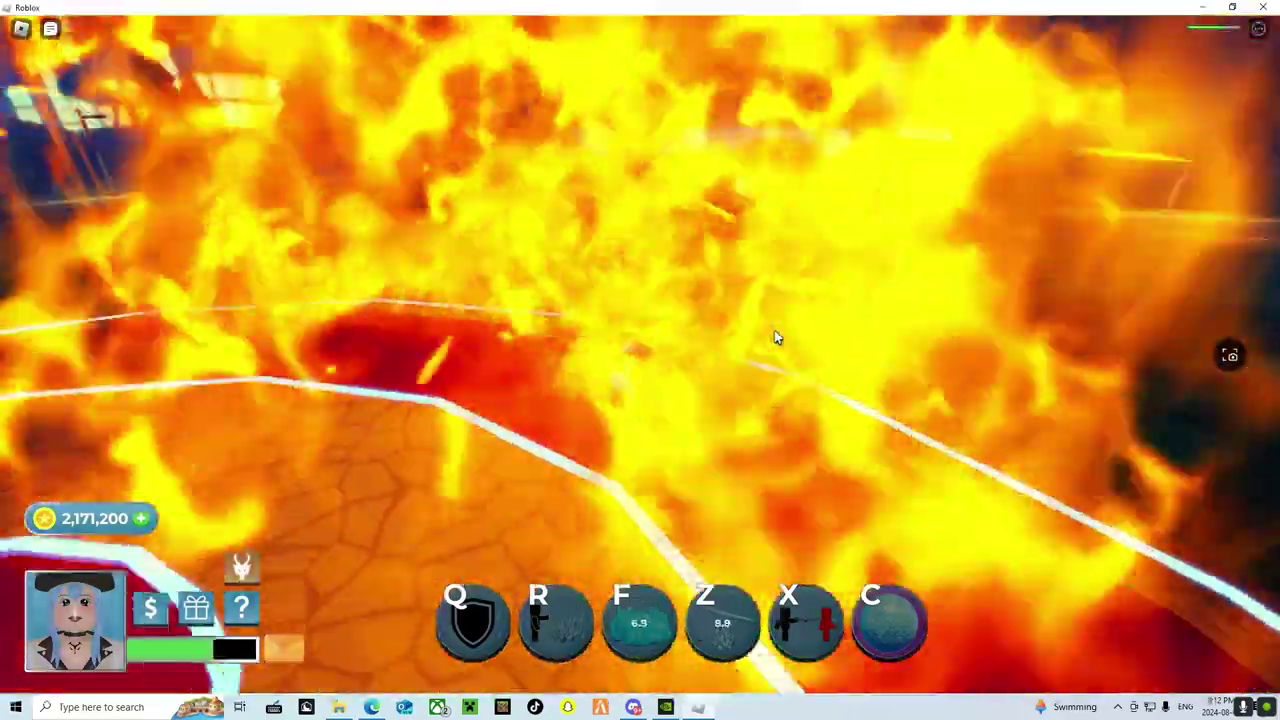
key("w")
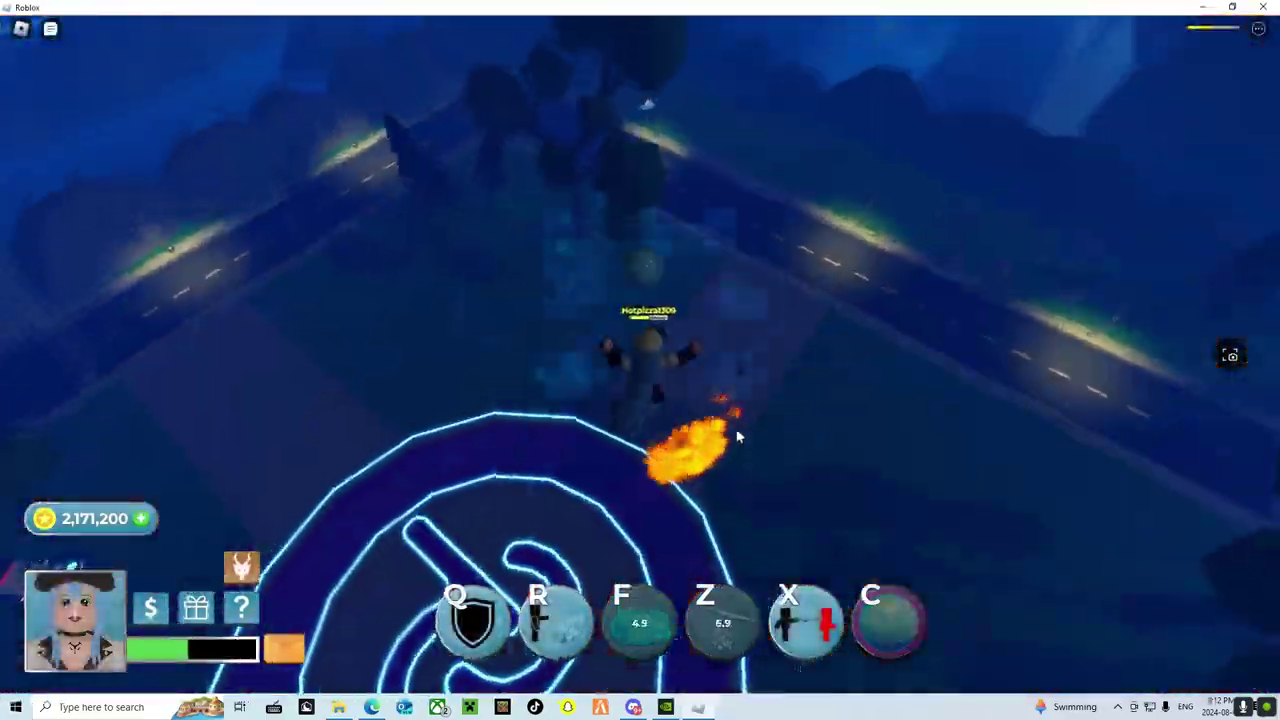
key("c")
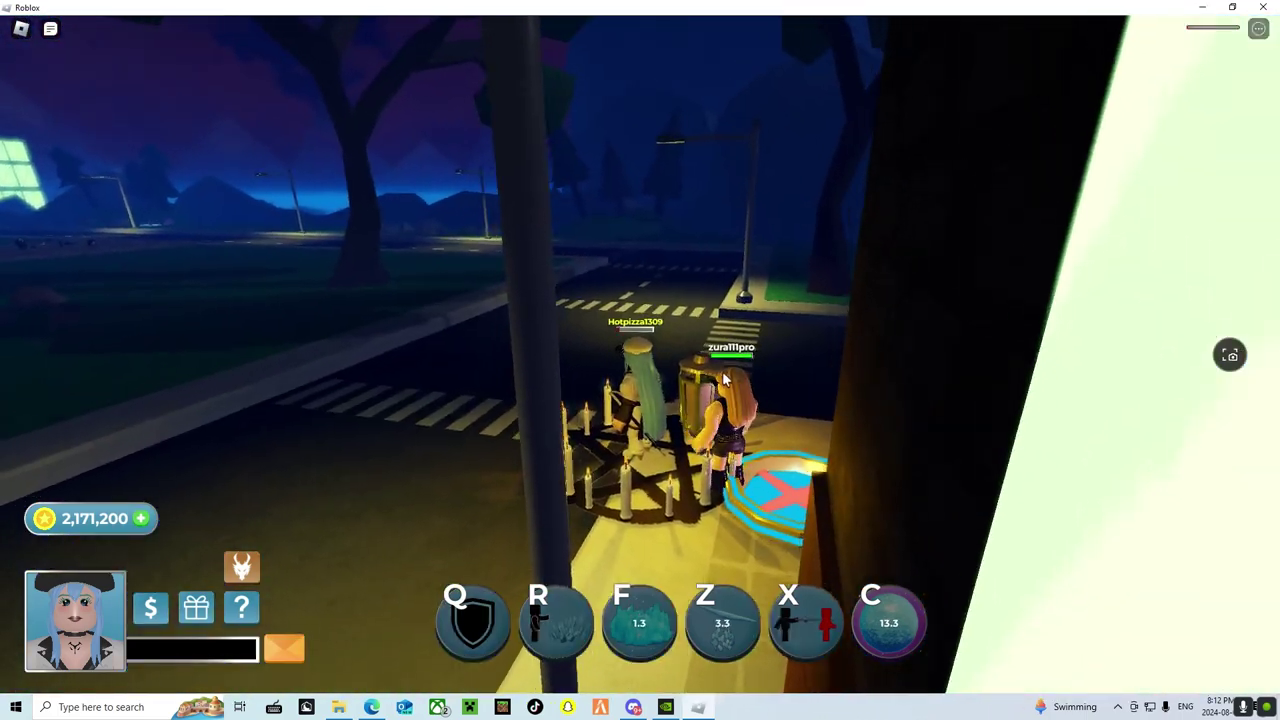
scroll(726, 378, "down", 2)
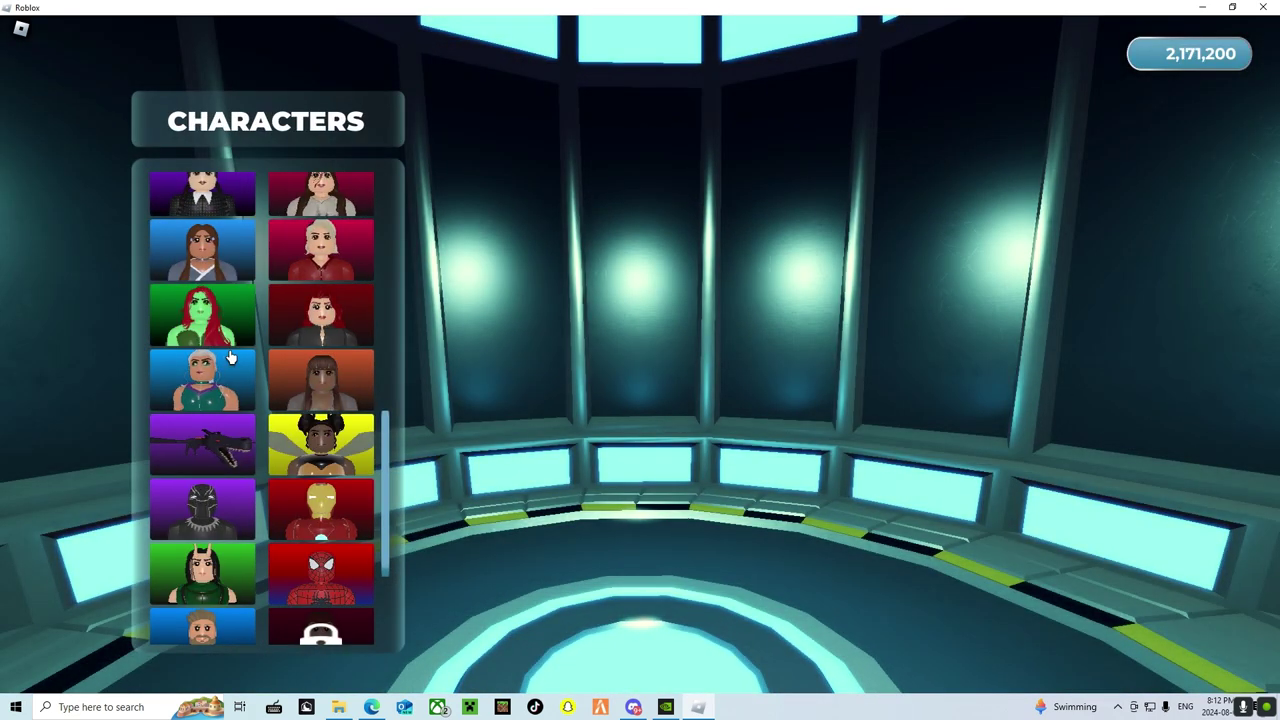
Step: Preview Poison Ivy, then pick the Water Fairy Layla and deploy her
left_click(225, 330)
left_click(200, 258)
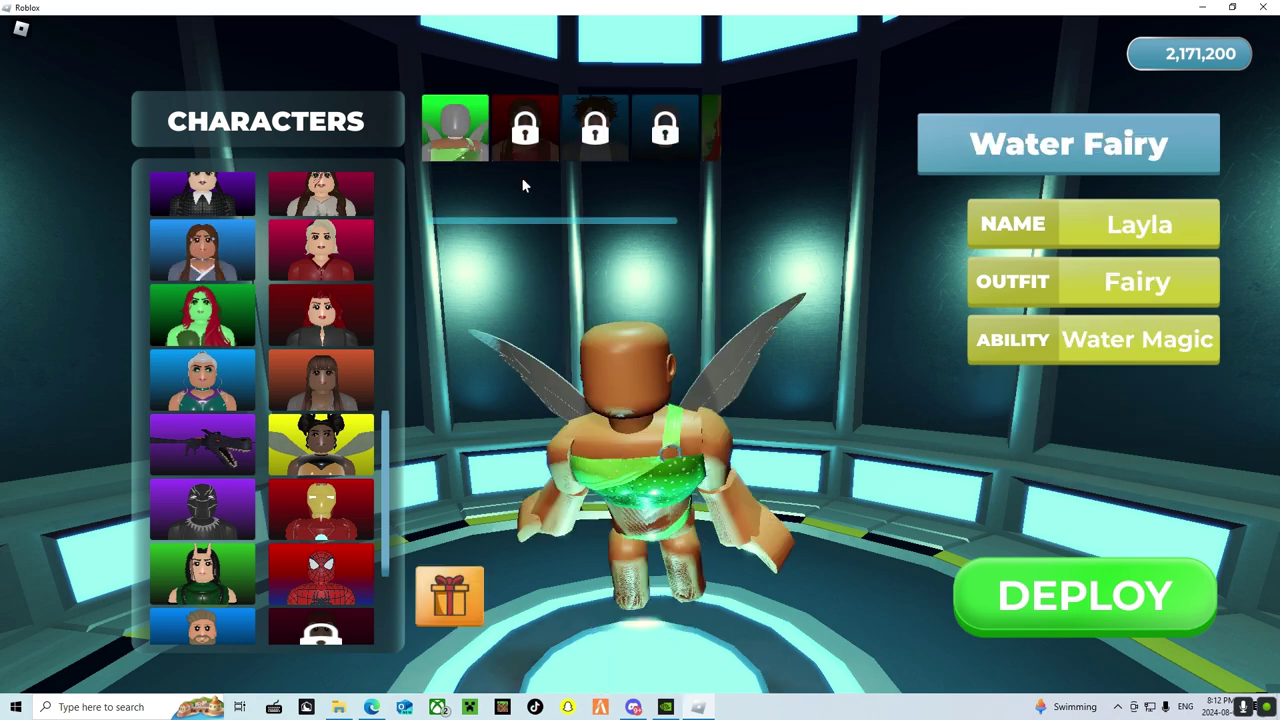
left_click(1022, 622)
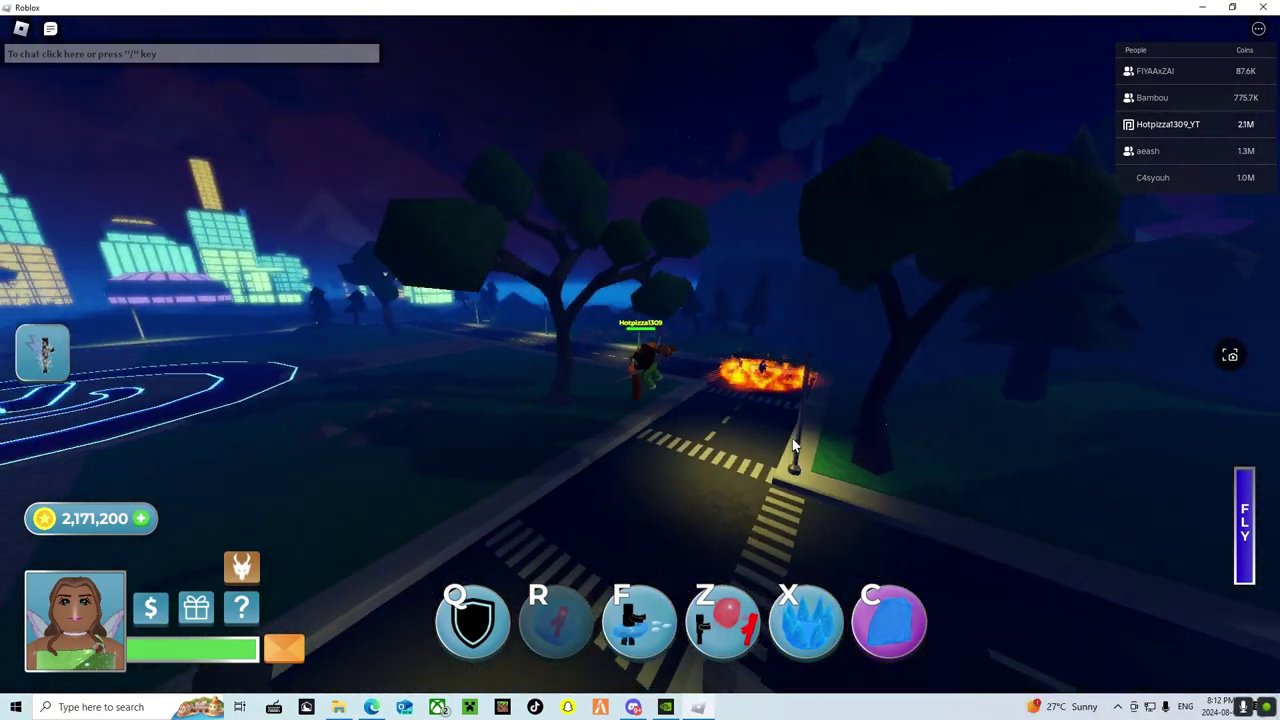
scroll(791, 437, "up", 5)
scroll(791, 437, "down", 5)
Step: Charge down the street into the explosion, summoning the purple octopus and a shield
key("w")
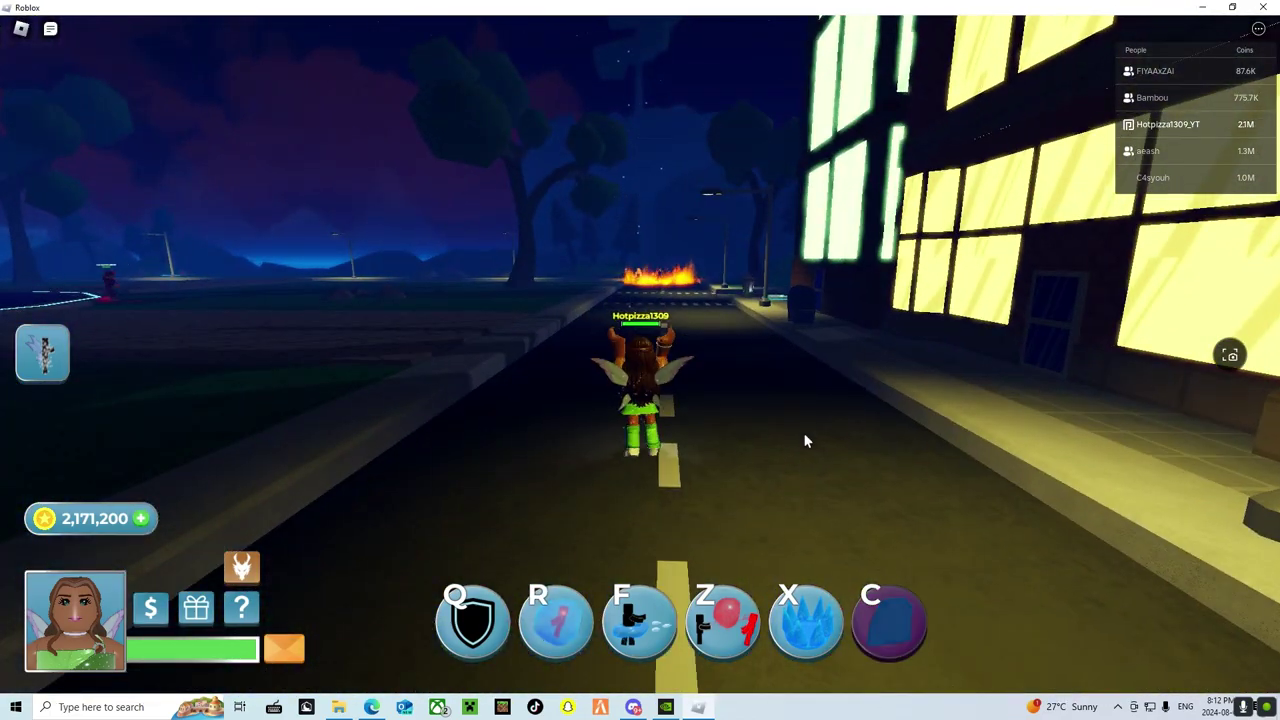
key("c")
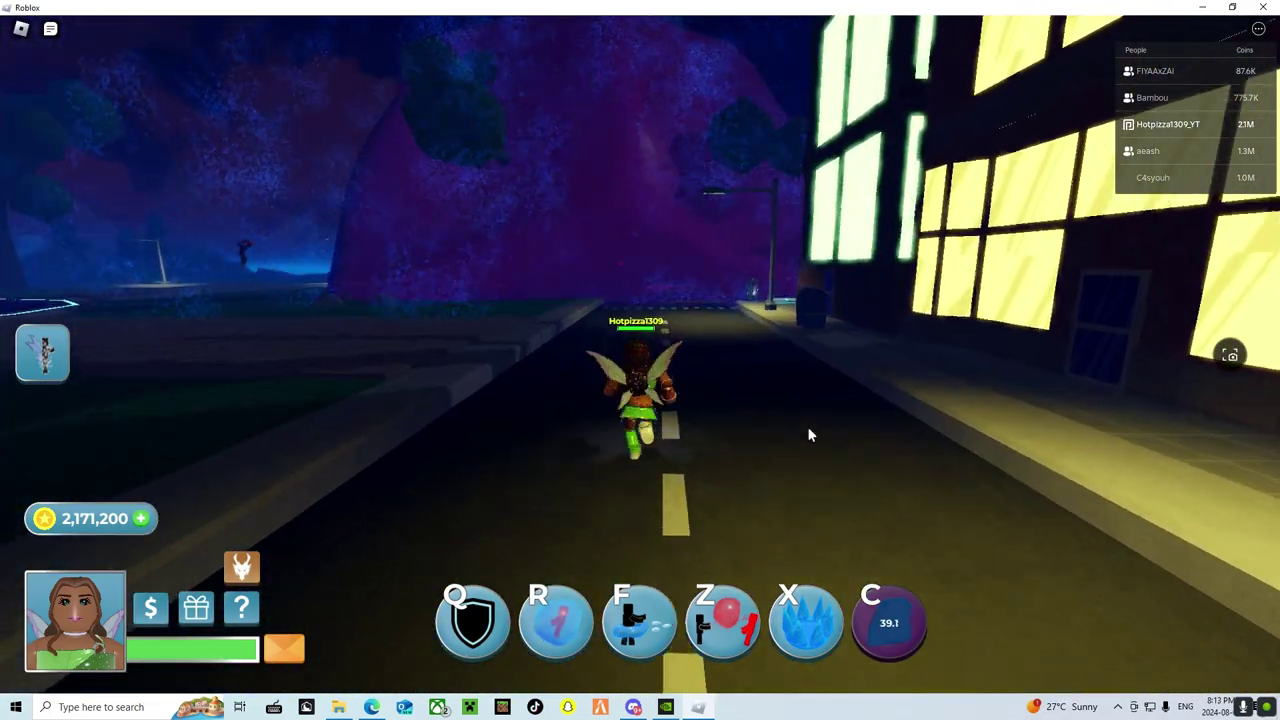
key("w")
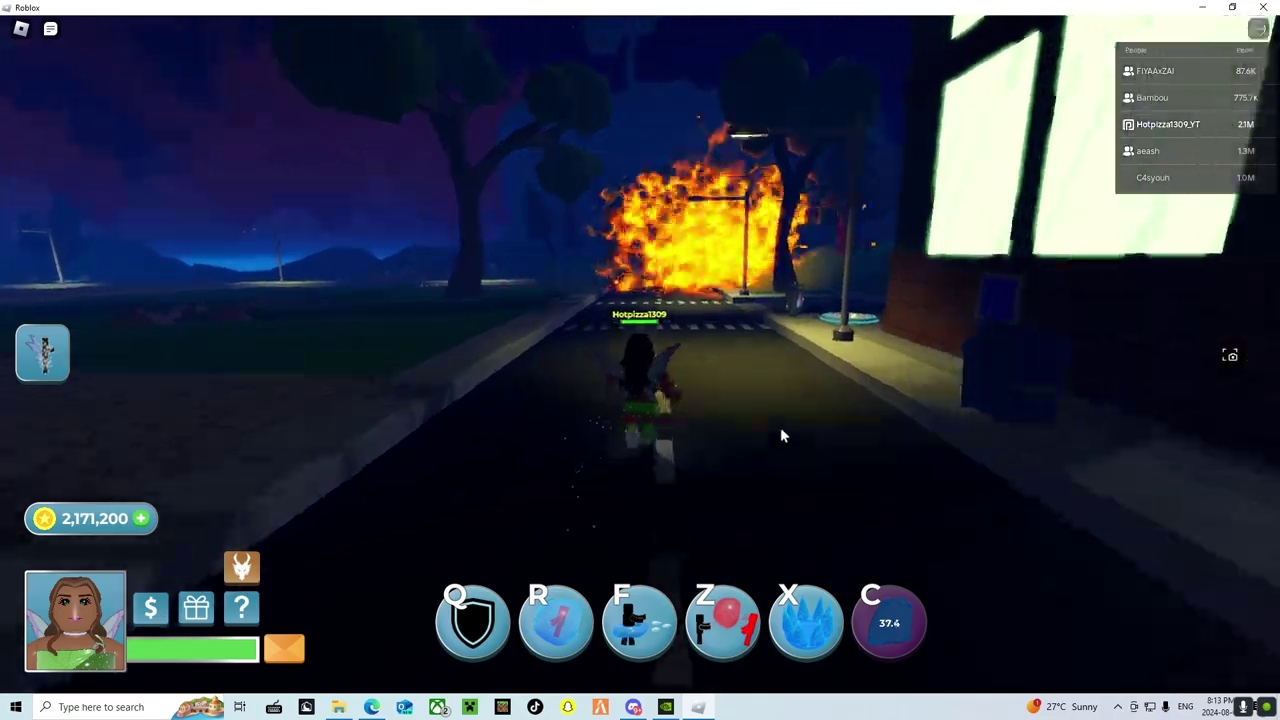
key("w")
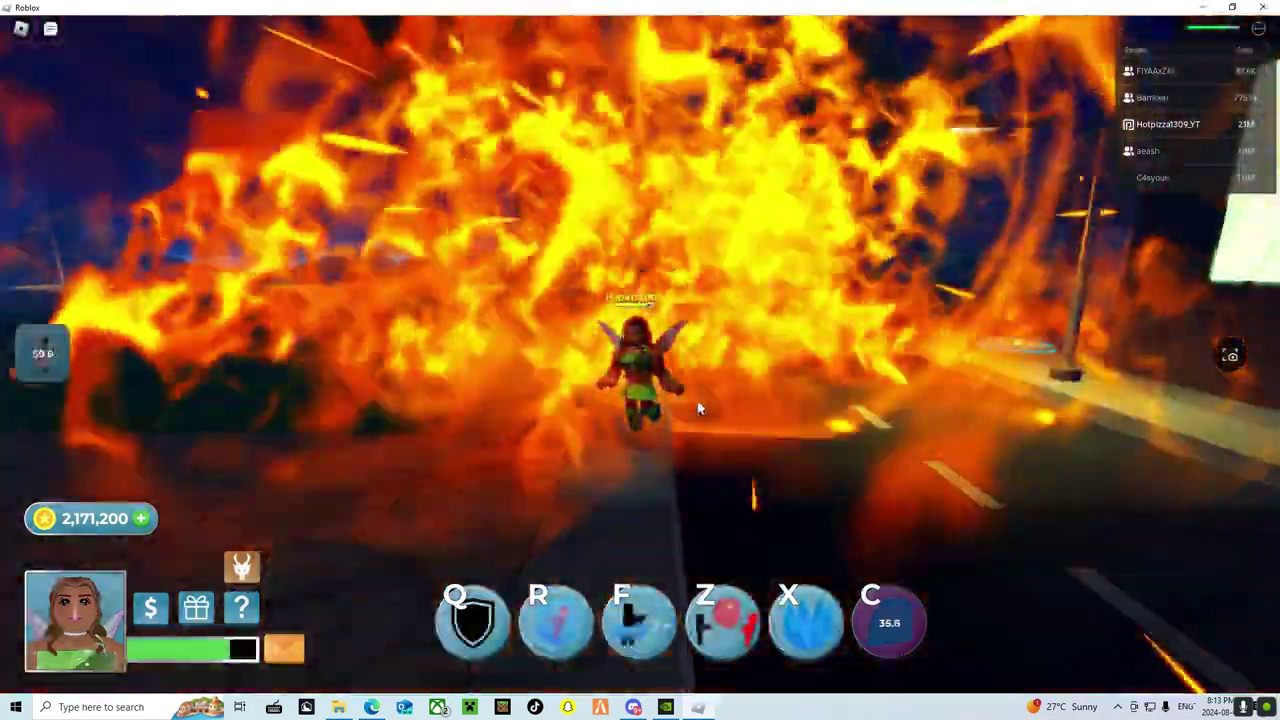
key("w")
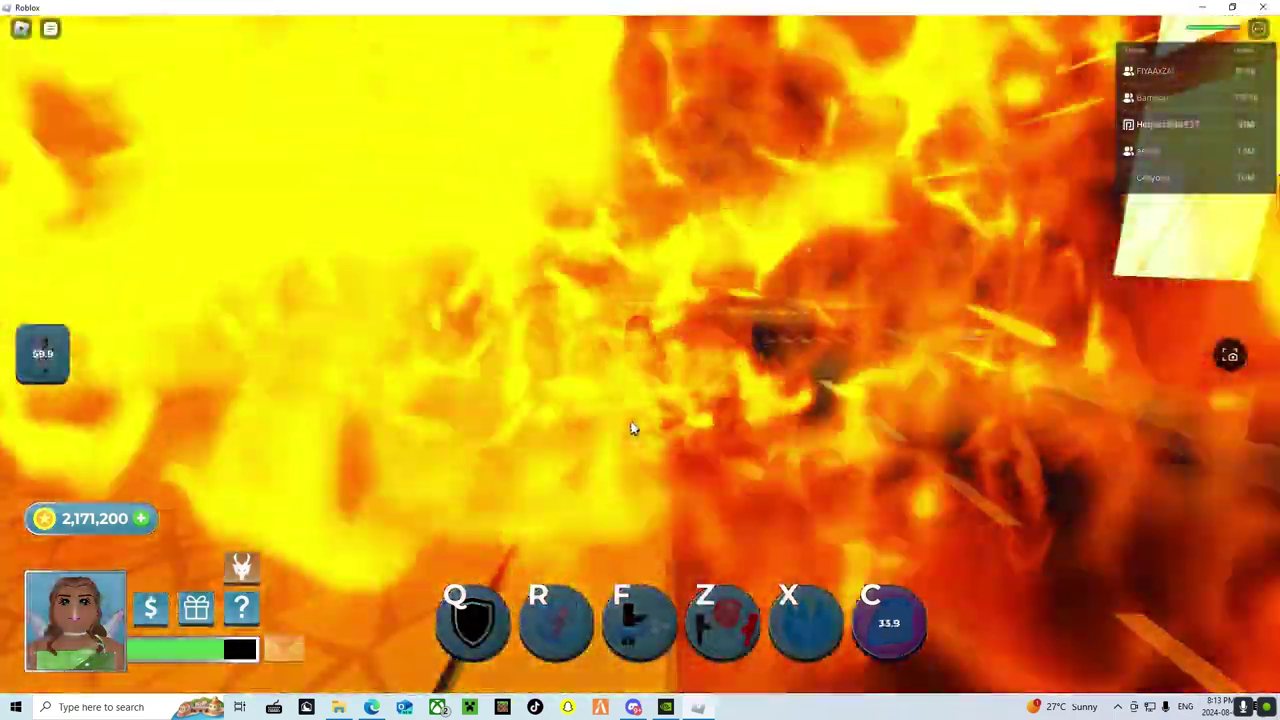
key("w")
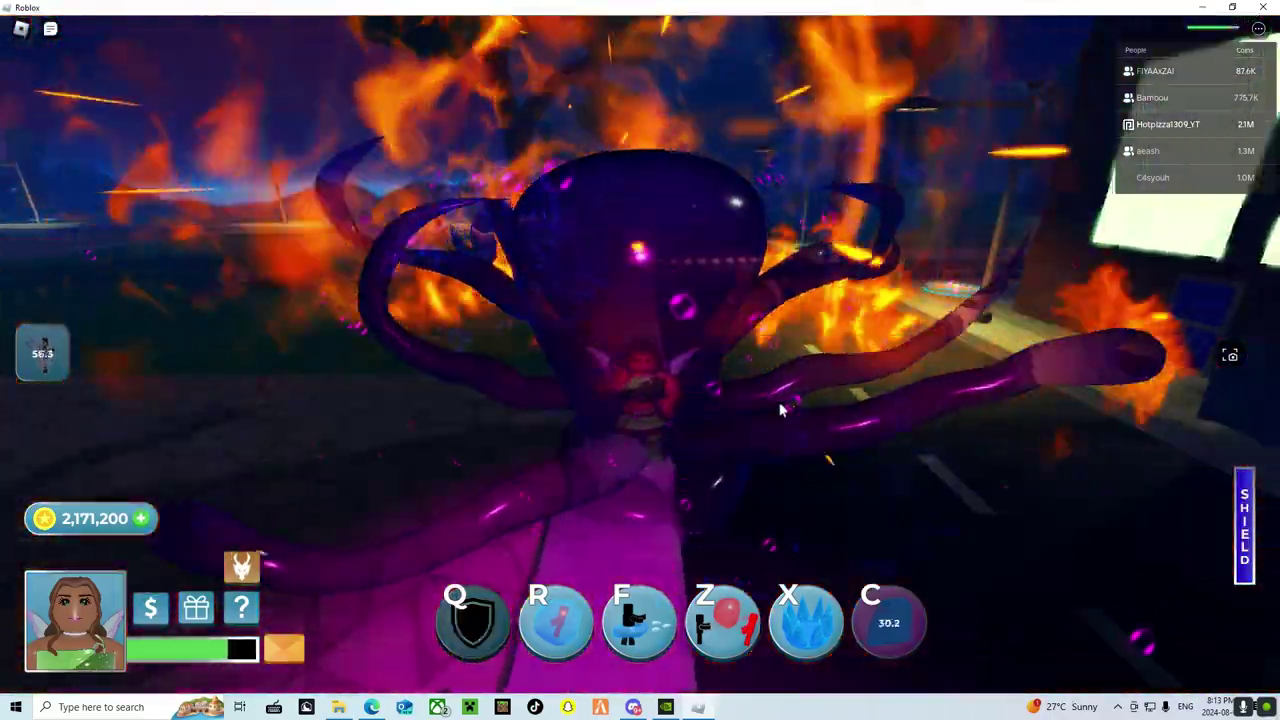
key("q")
Step: Fly above the road, land, then call down lightning and freeze nearby enemies
key("space")
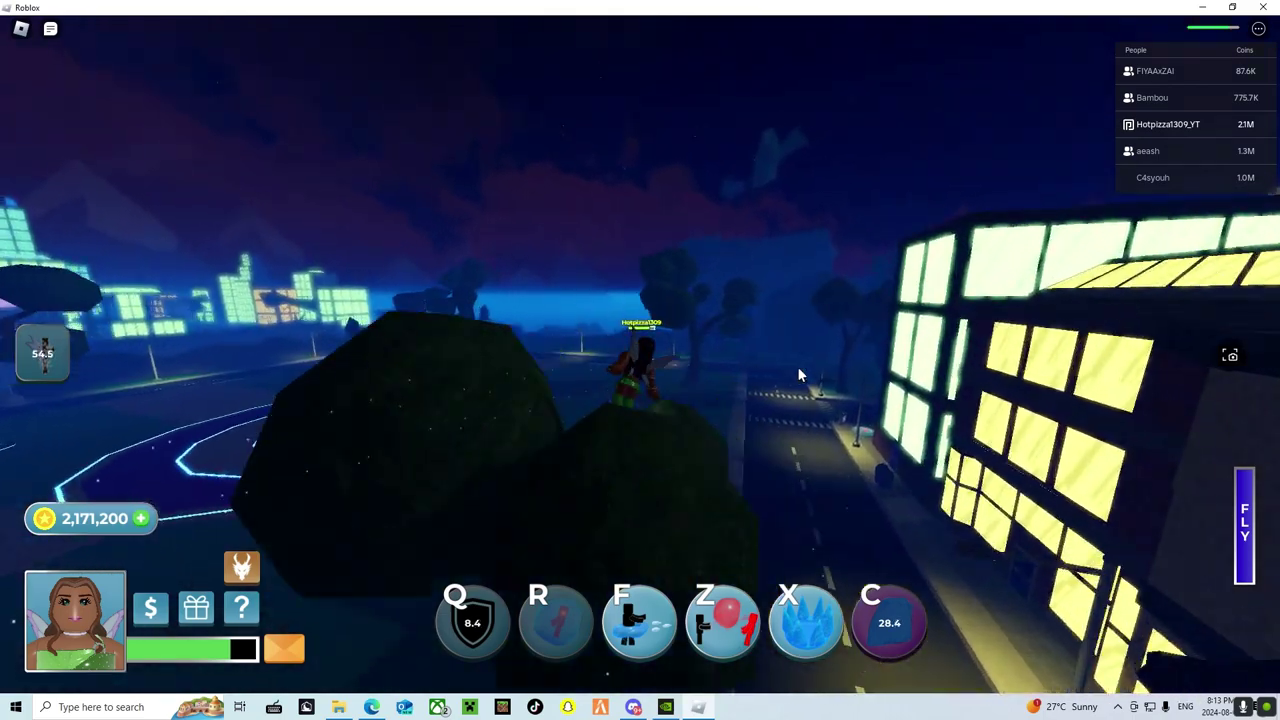
key("w")
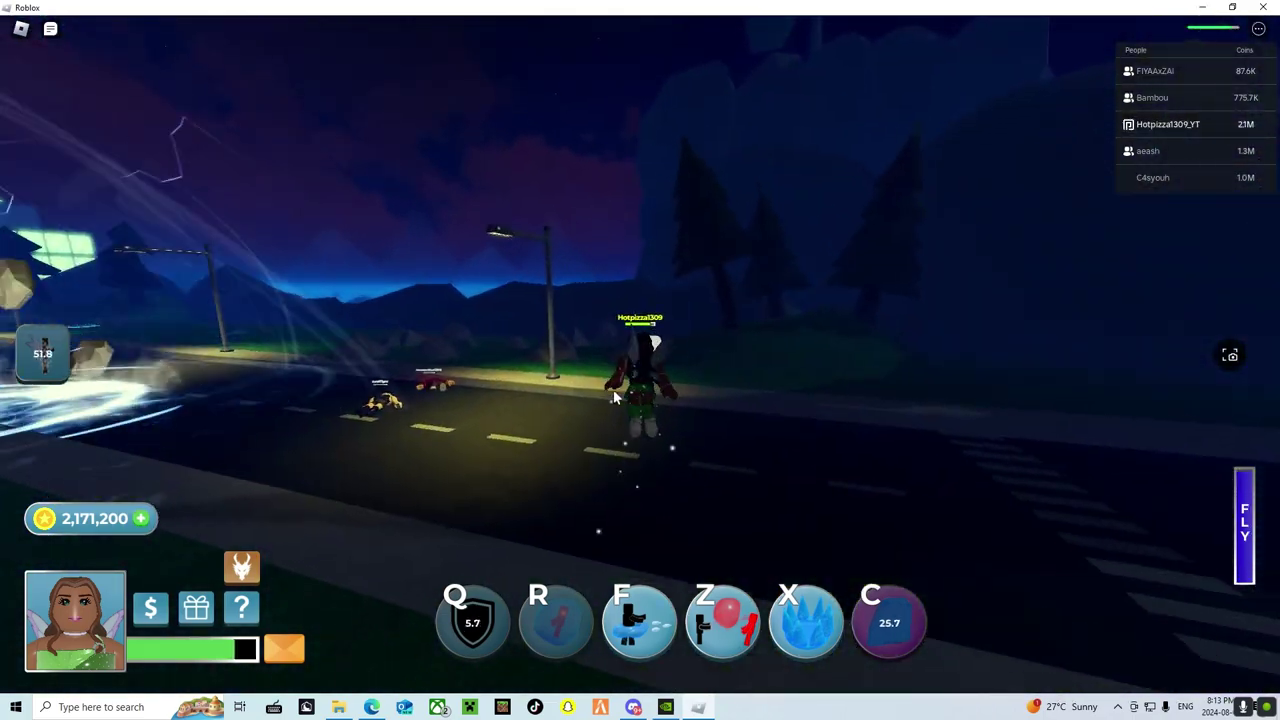
left_click_drag(653, 376, 527, 390)
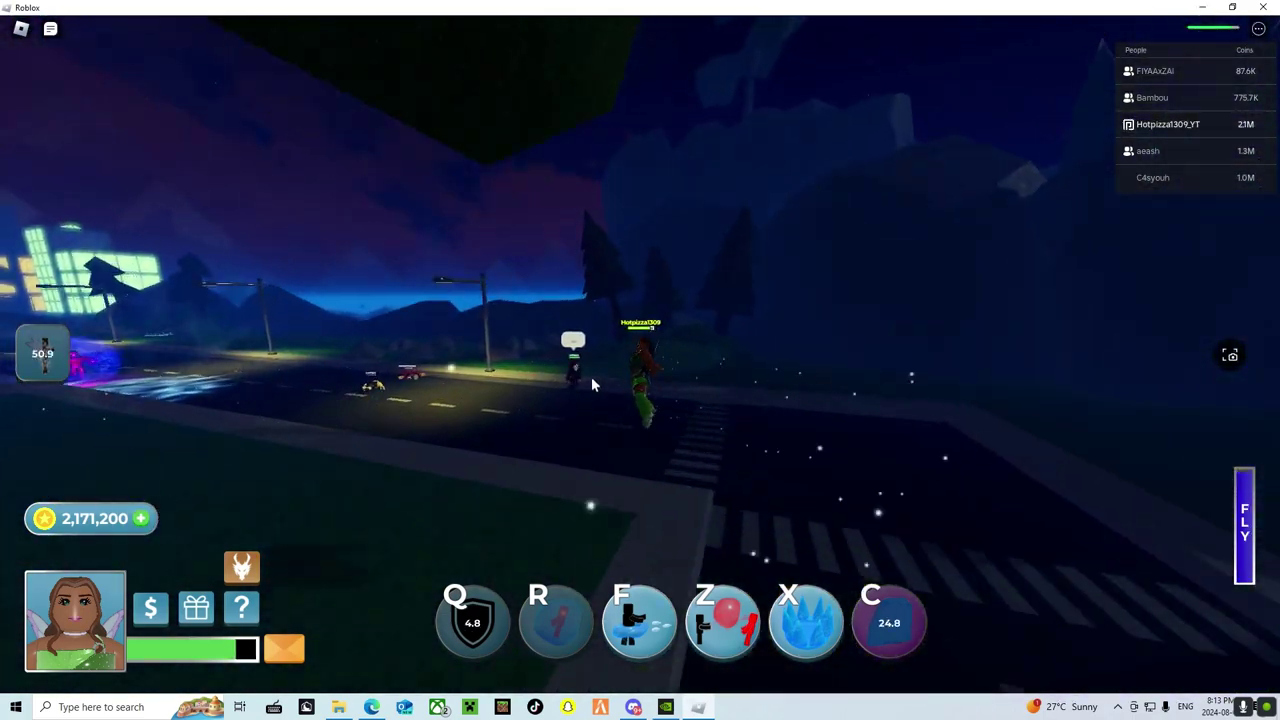
key("w")
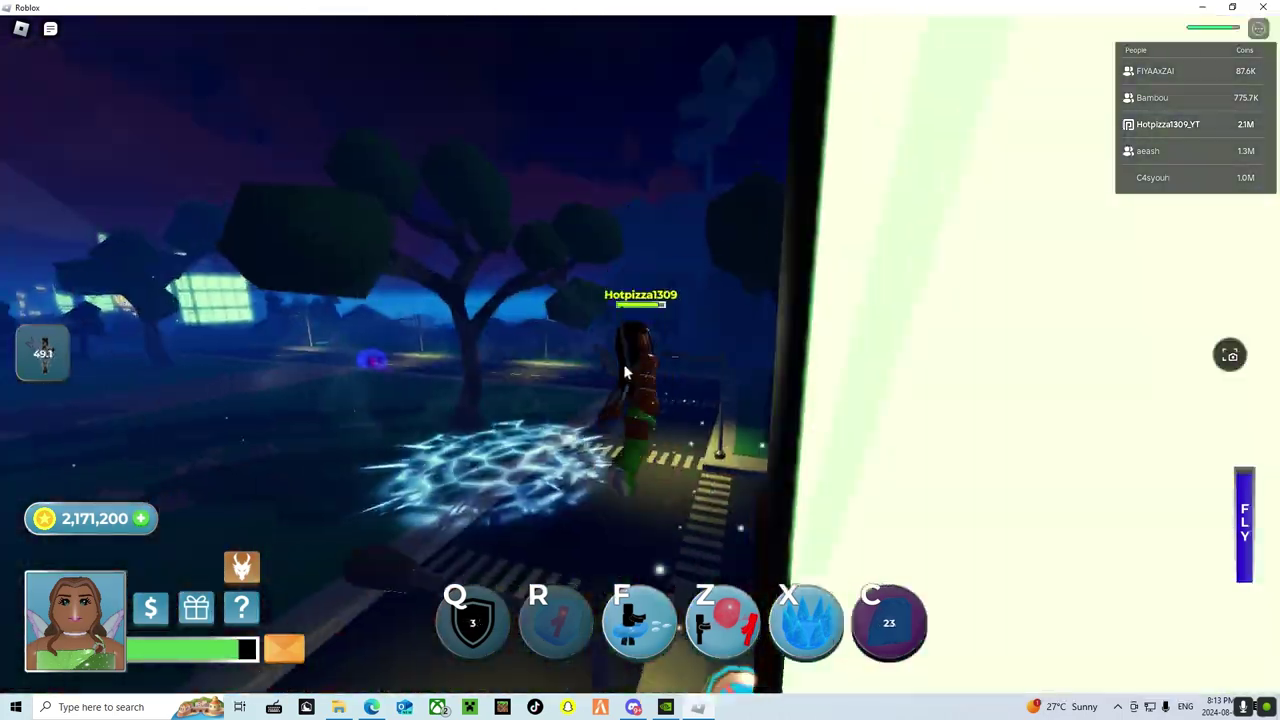
key("x")
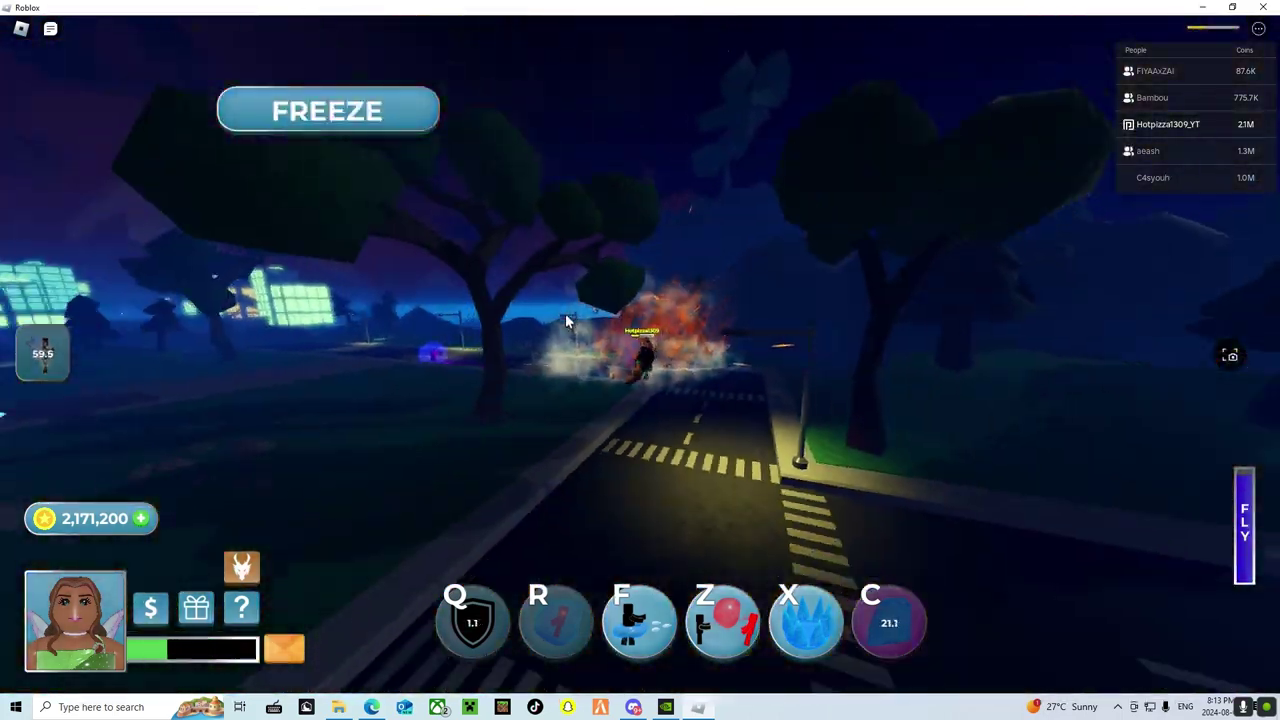
Step: Fly over the town buildings and land in the darker forest terrain
key("space")
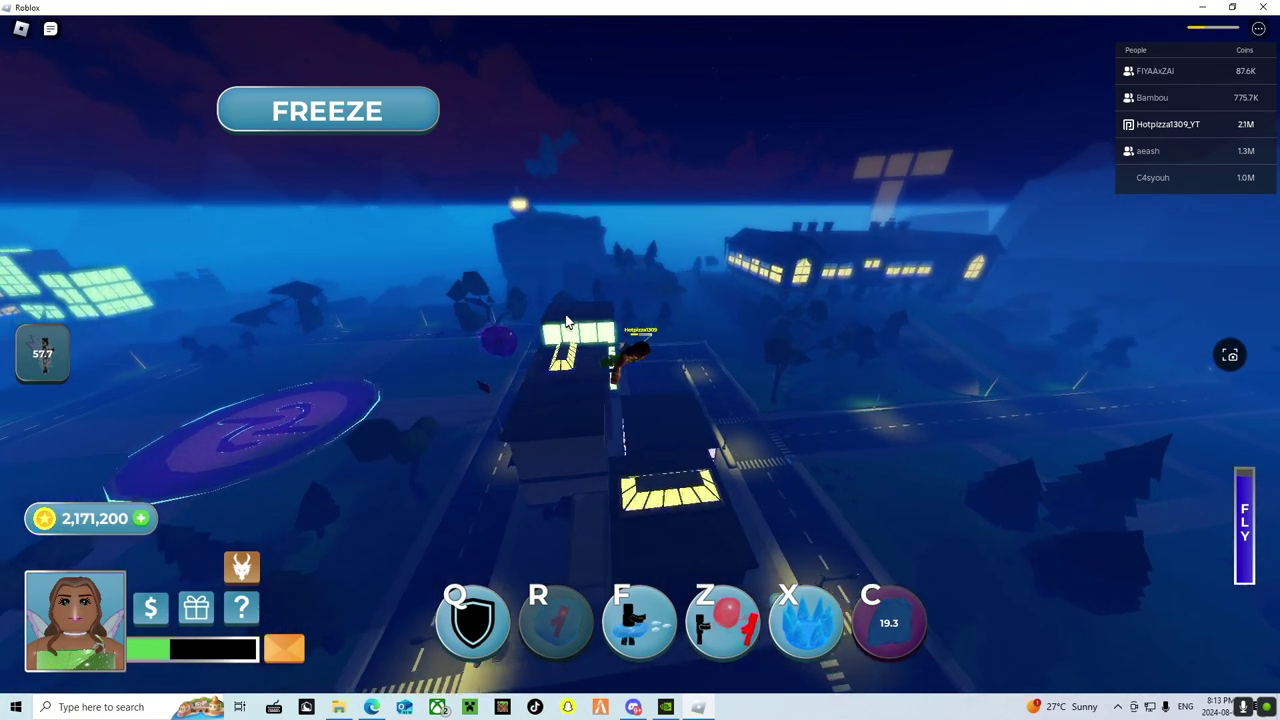
key("w")
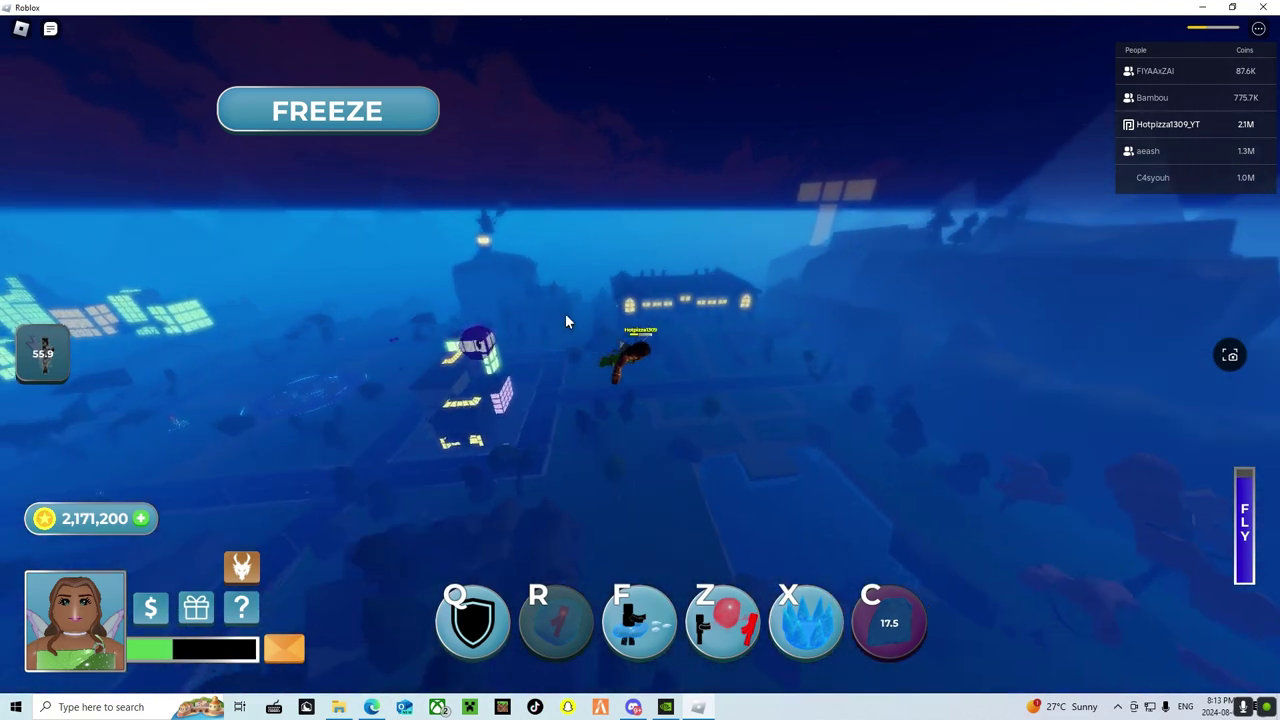
key("w")
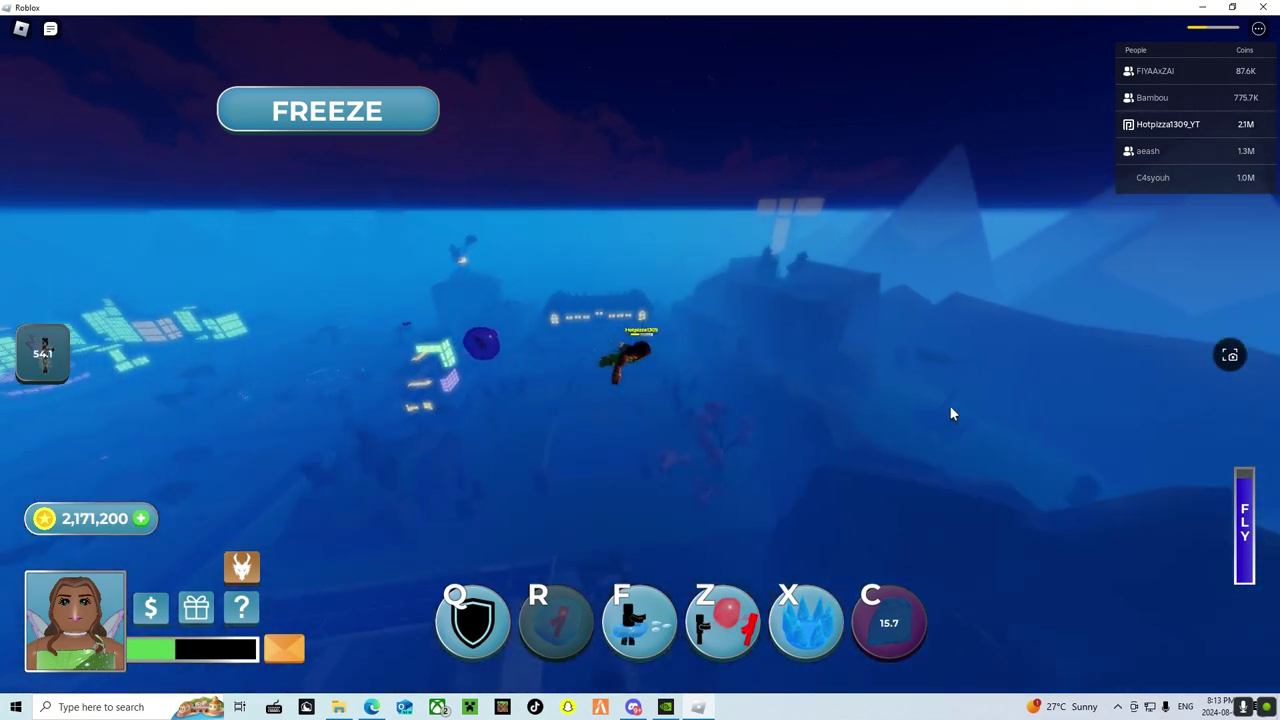
key("w")
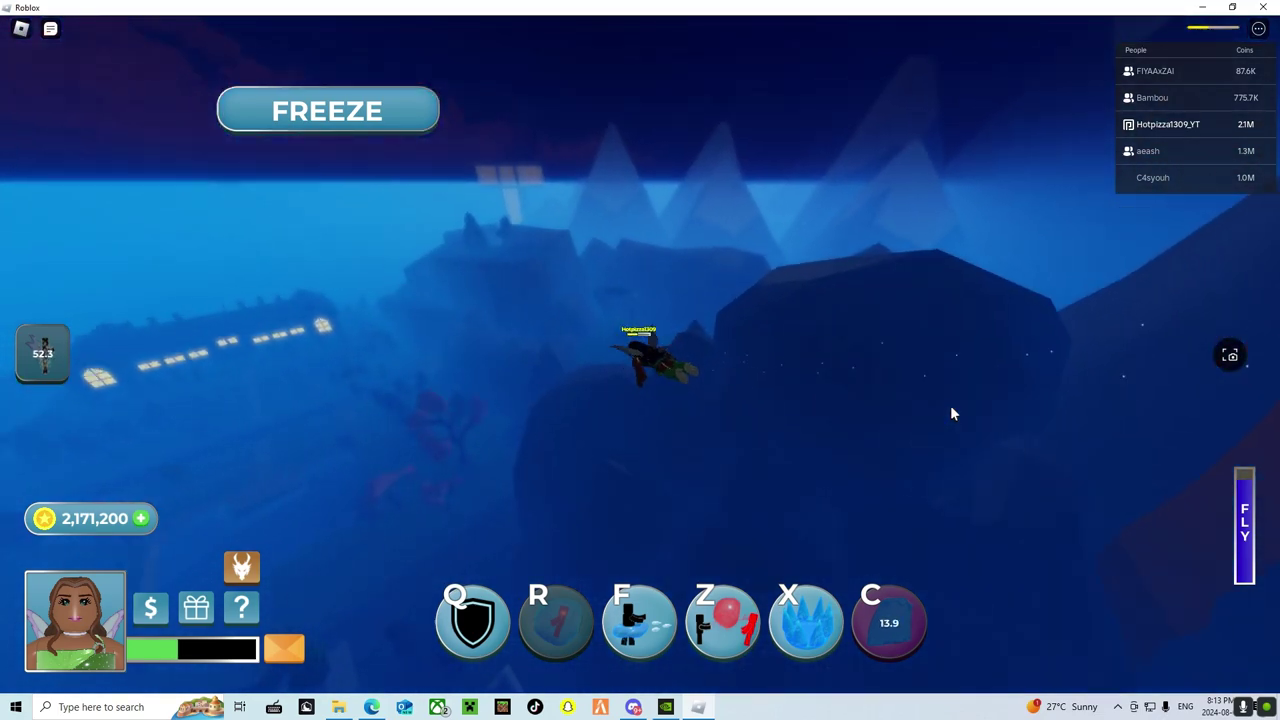
key("w")
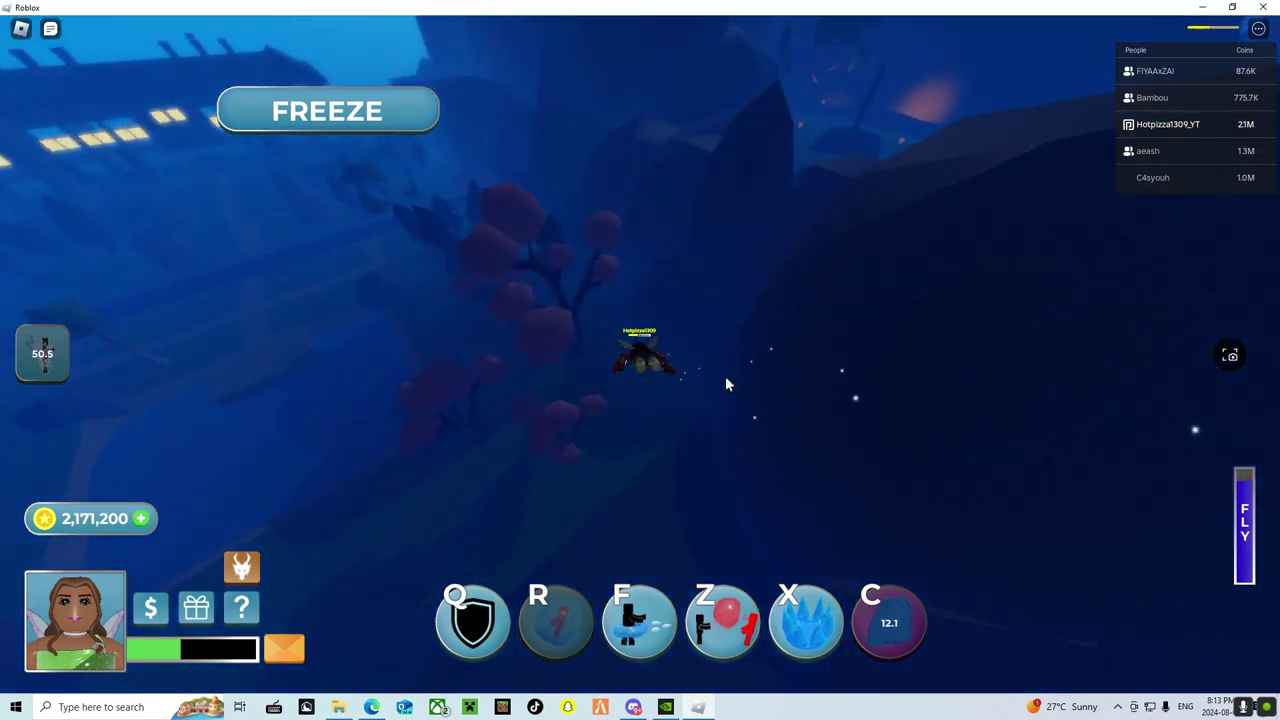
key("w")
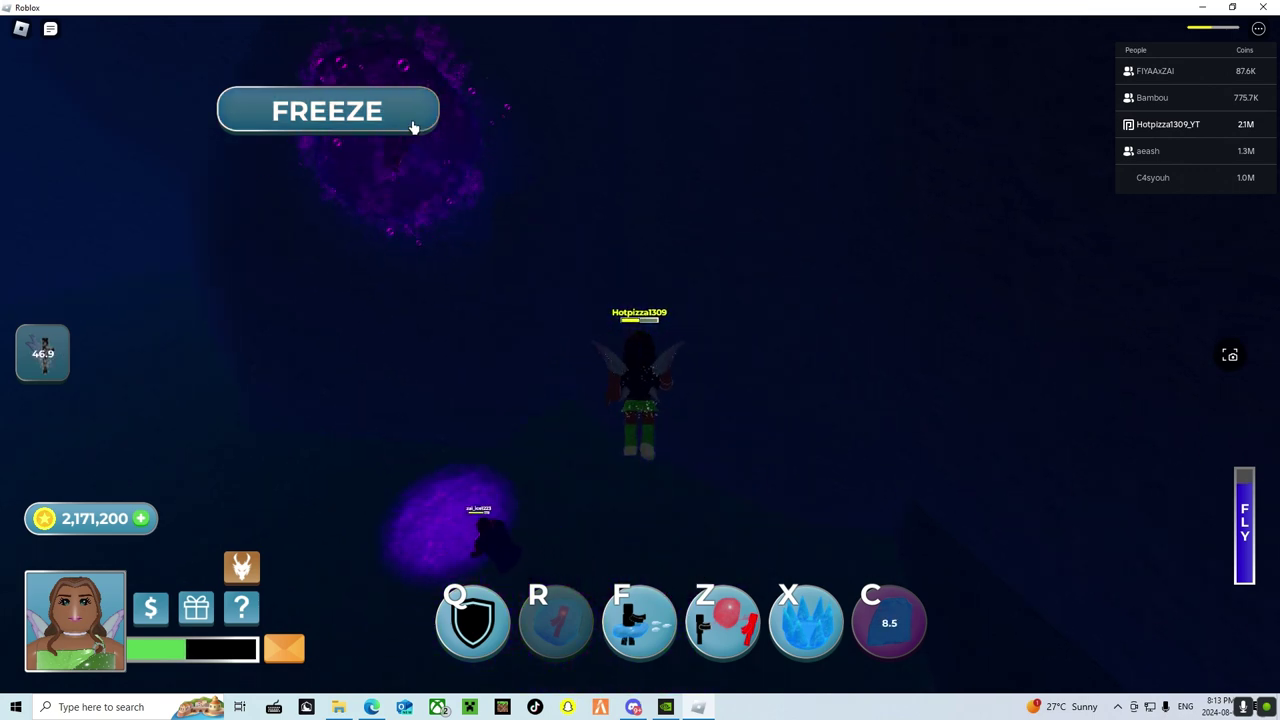
key("w")
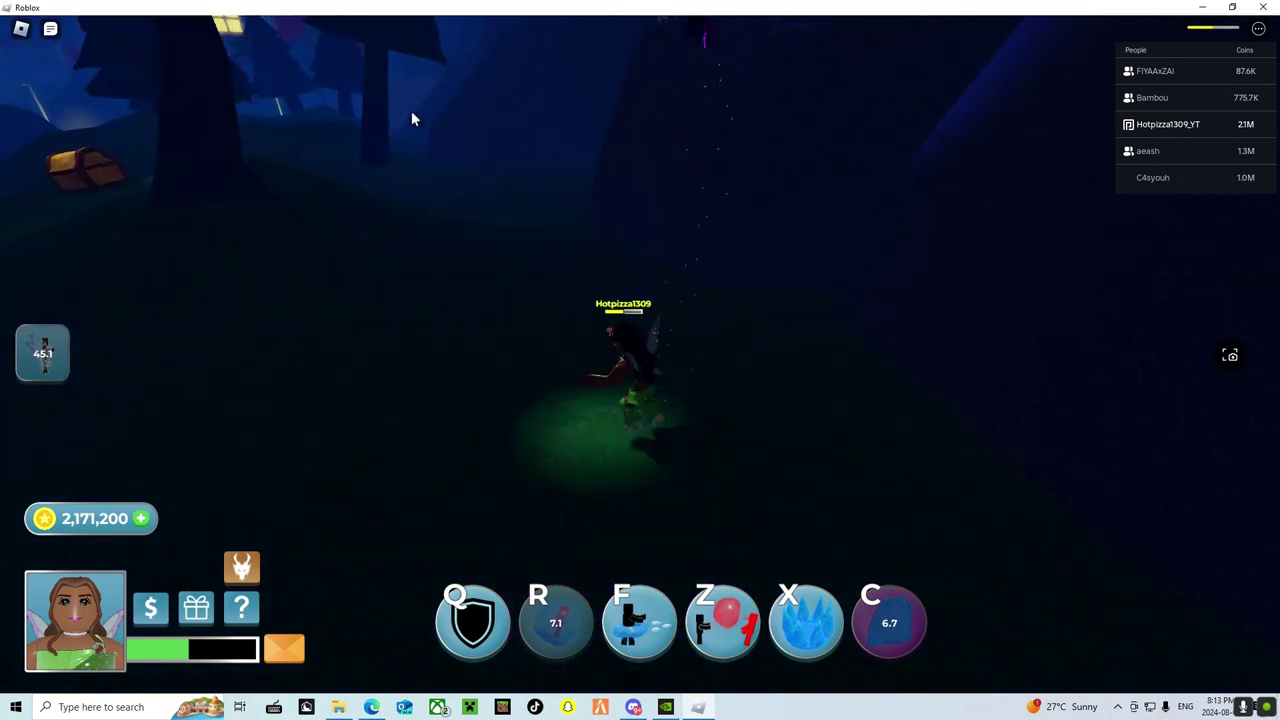
Step: Attack forest rivals with a purple projectile, an X attack and a fiery explosion
key("z")
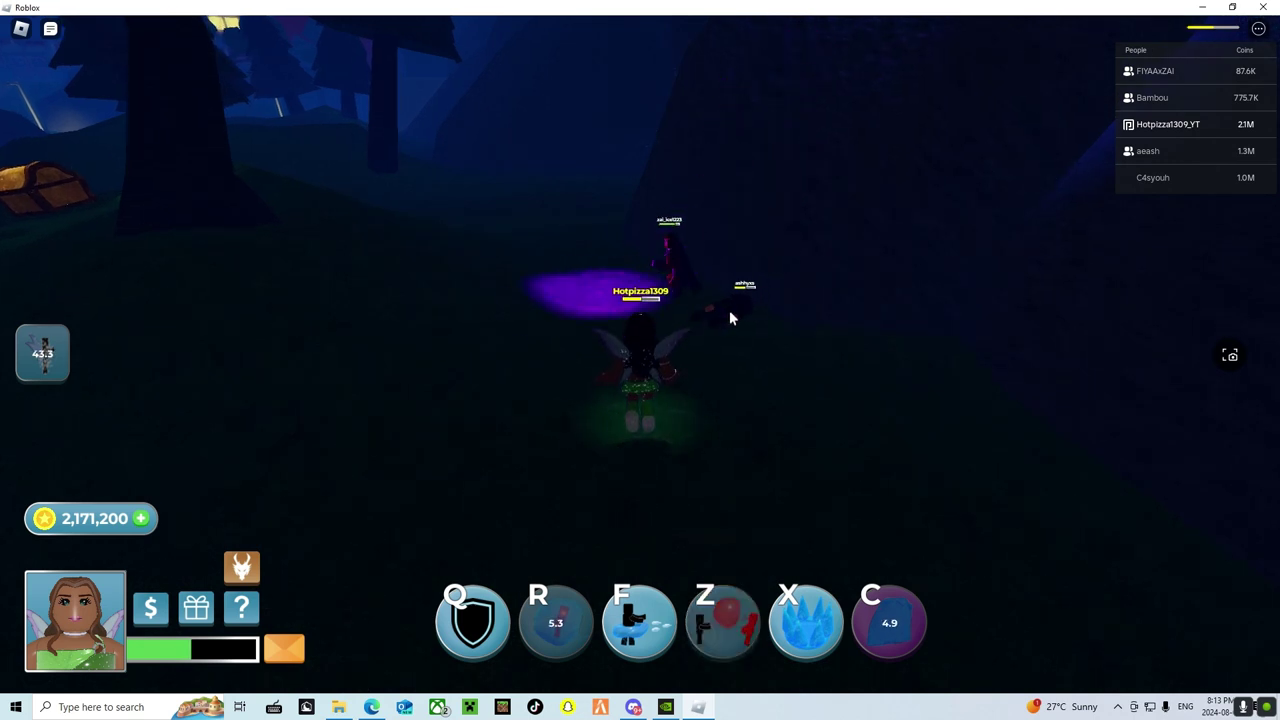
left_click_drag(730, 302, 765, 272)
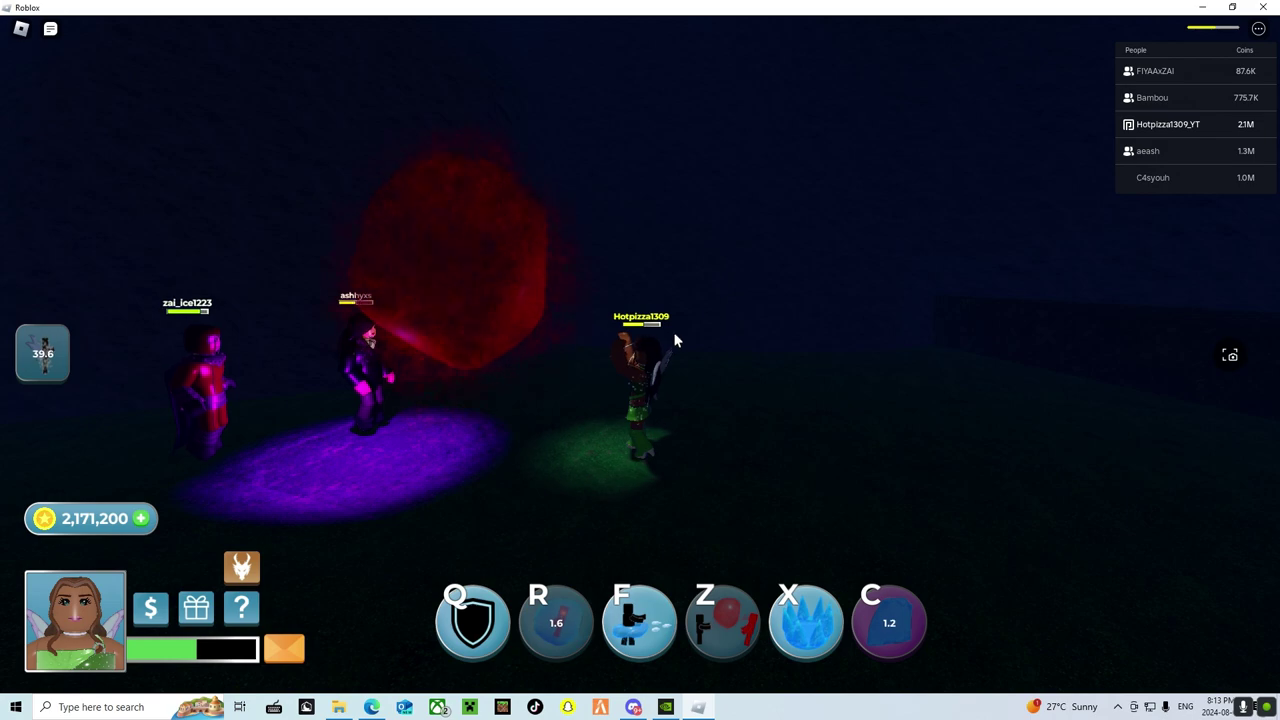
key("x")
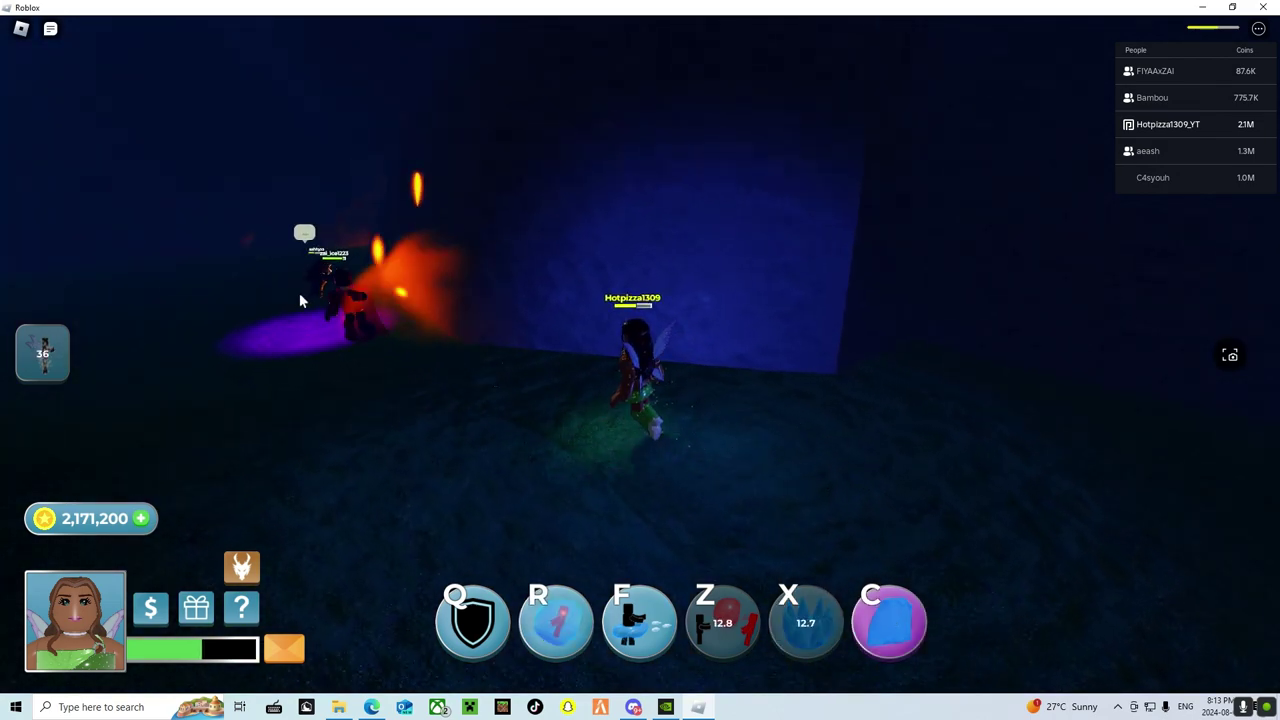
key("c")
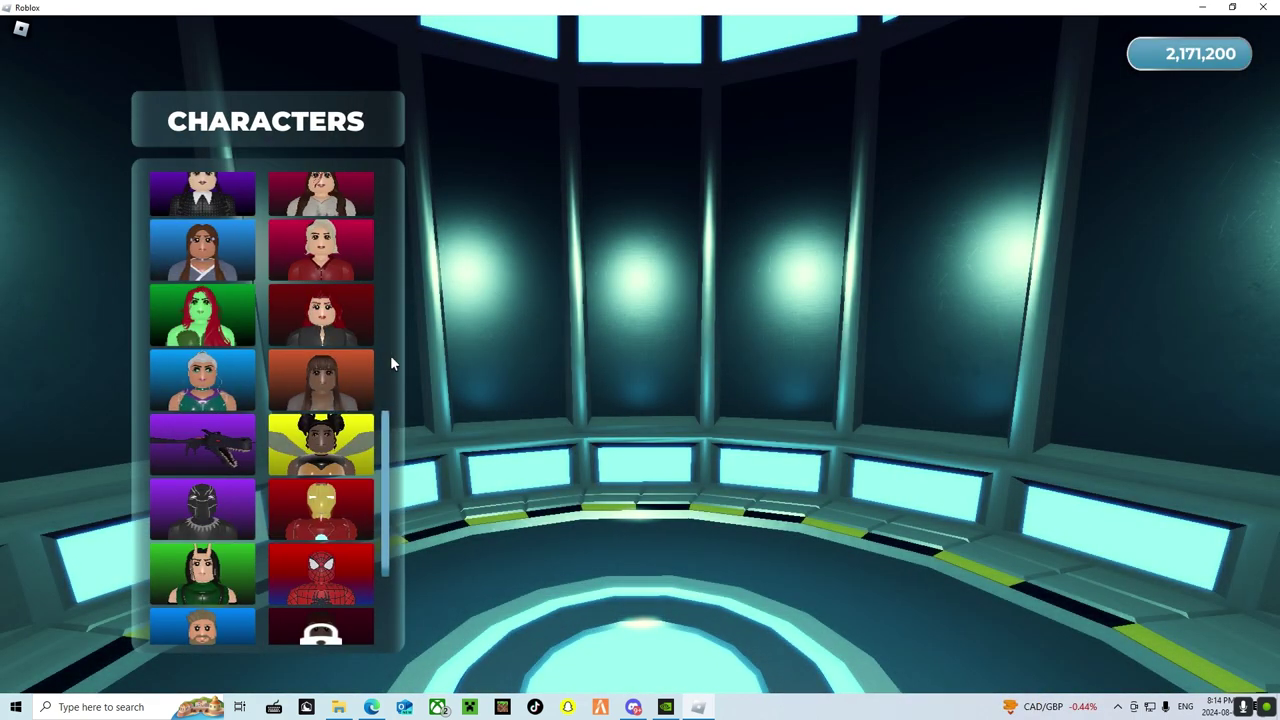
Step: Choose The Ice Witch on the Characters screen, deploy, and soar high above the city
left_click(325, 380)
left_click(203, 381)
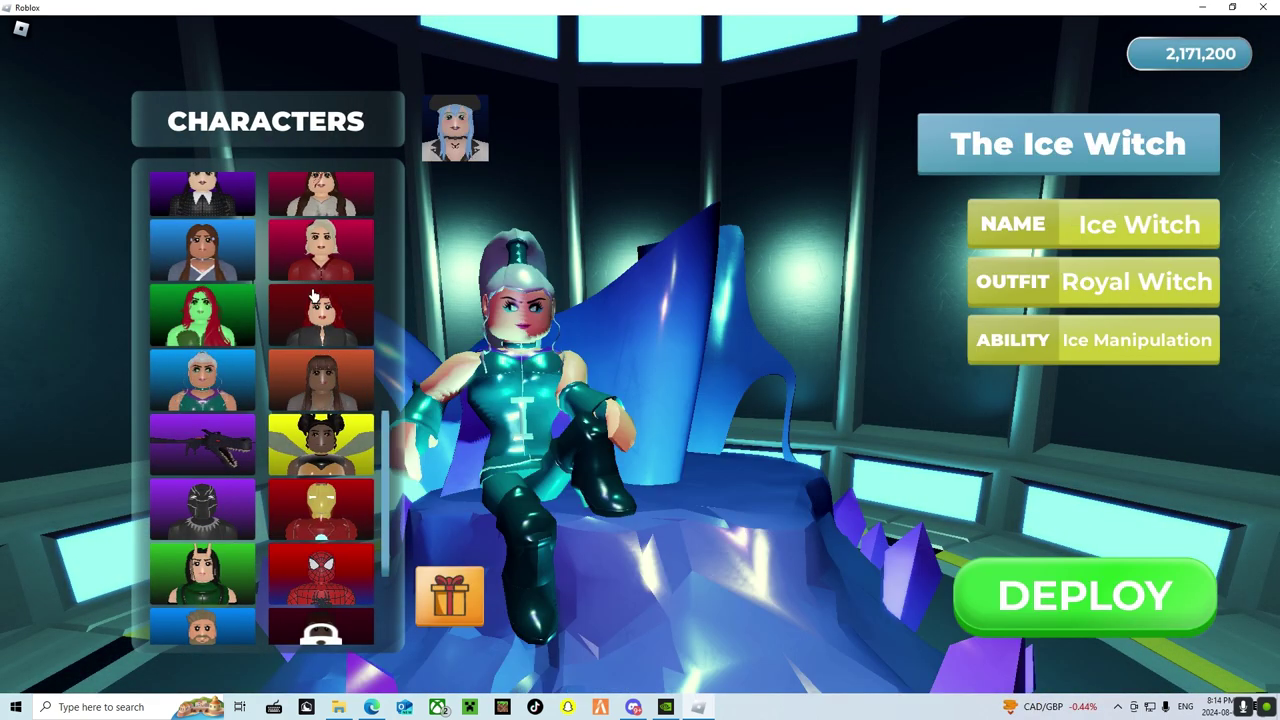
left_click(320, 314)
left_click(1085, 595)
key("c")
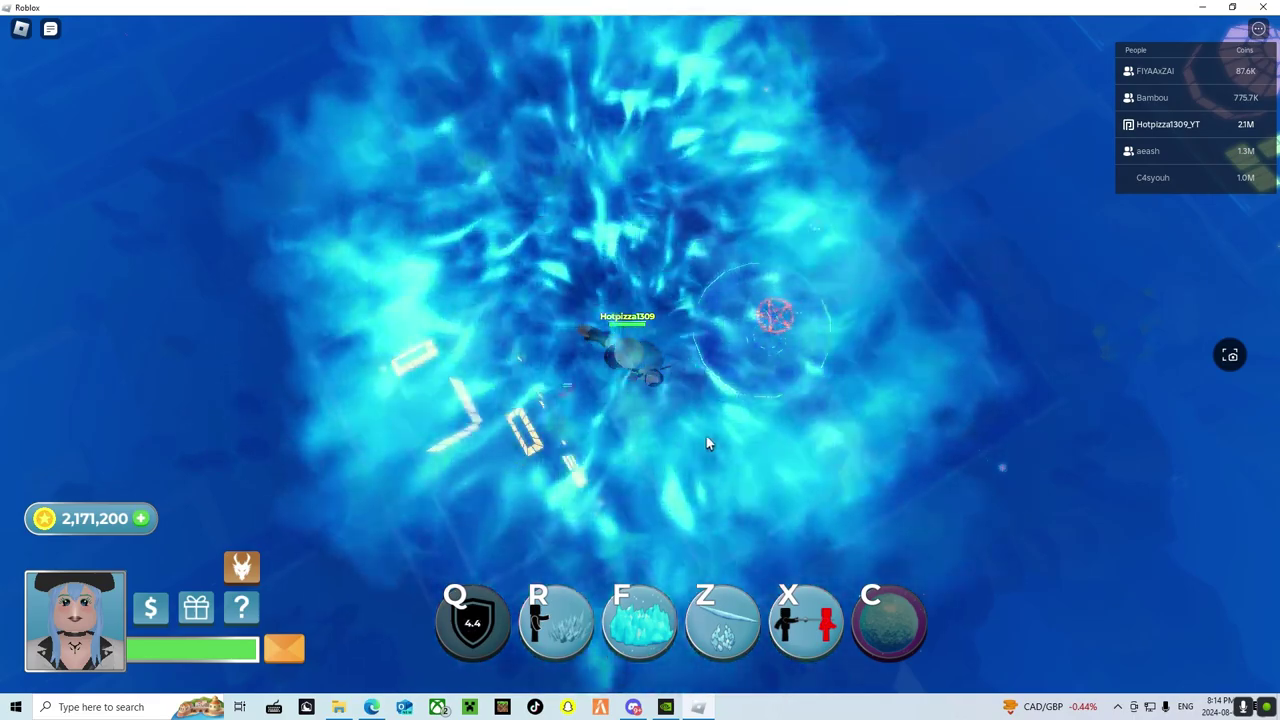
Step: Unleash a water blast, a protective shield and another ice ability in the fight
key("f")
key("z")
key("c")
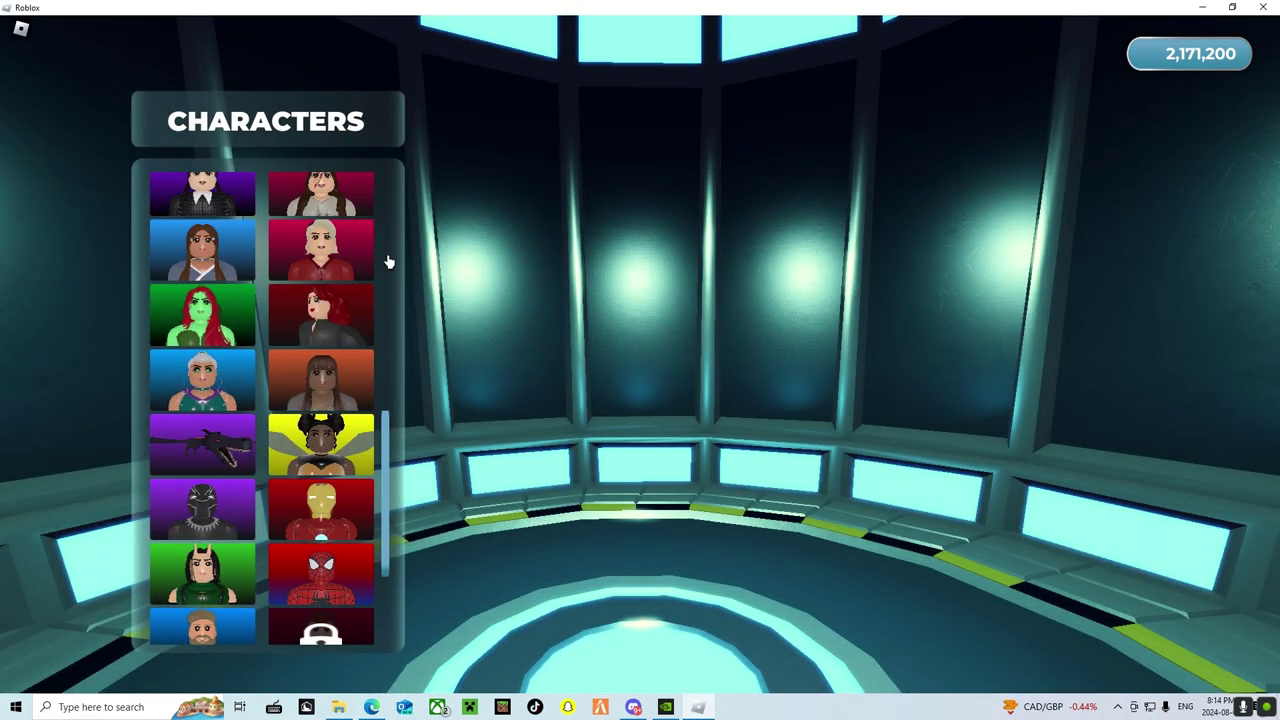
Step: Preview Black Widow, then select Spy Alex and deploy her
left_click(320, 315)
left_click(587, 130)
left_click(1086, 598)
Step: Fly over the city, land by the pink dome, and hit players with F and X attacks
key("w")
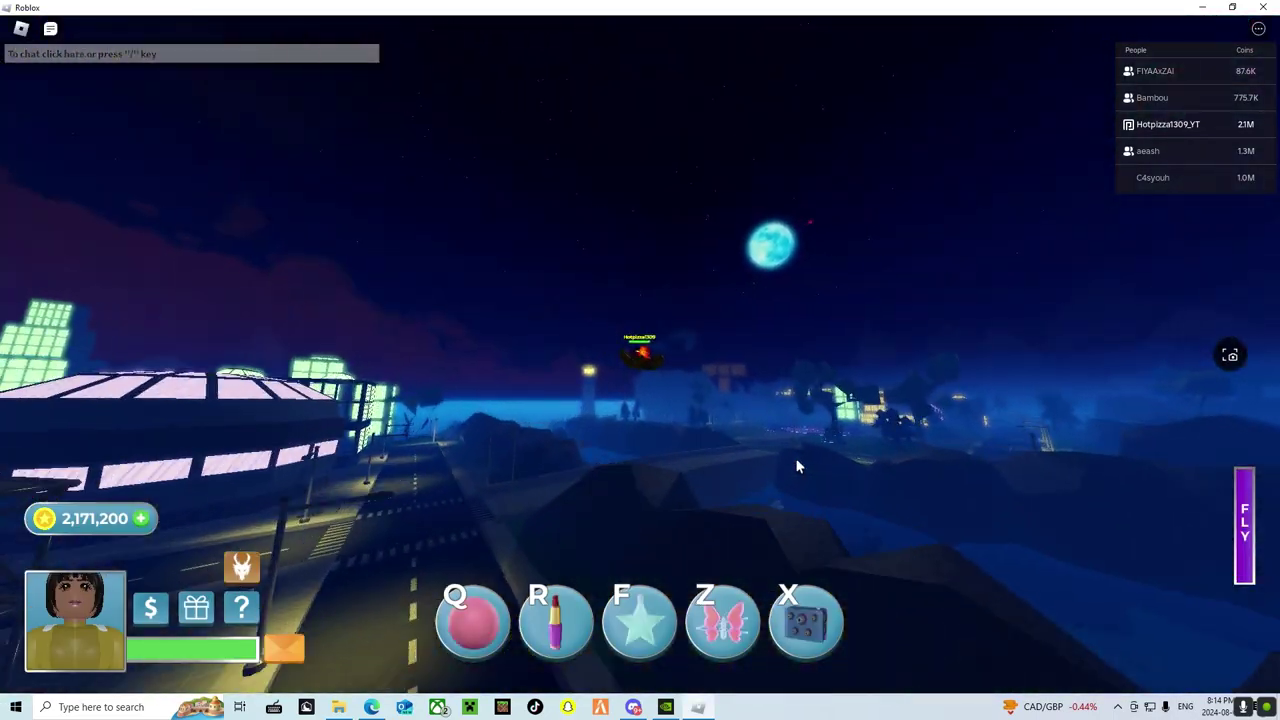
key("w")
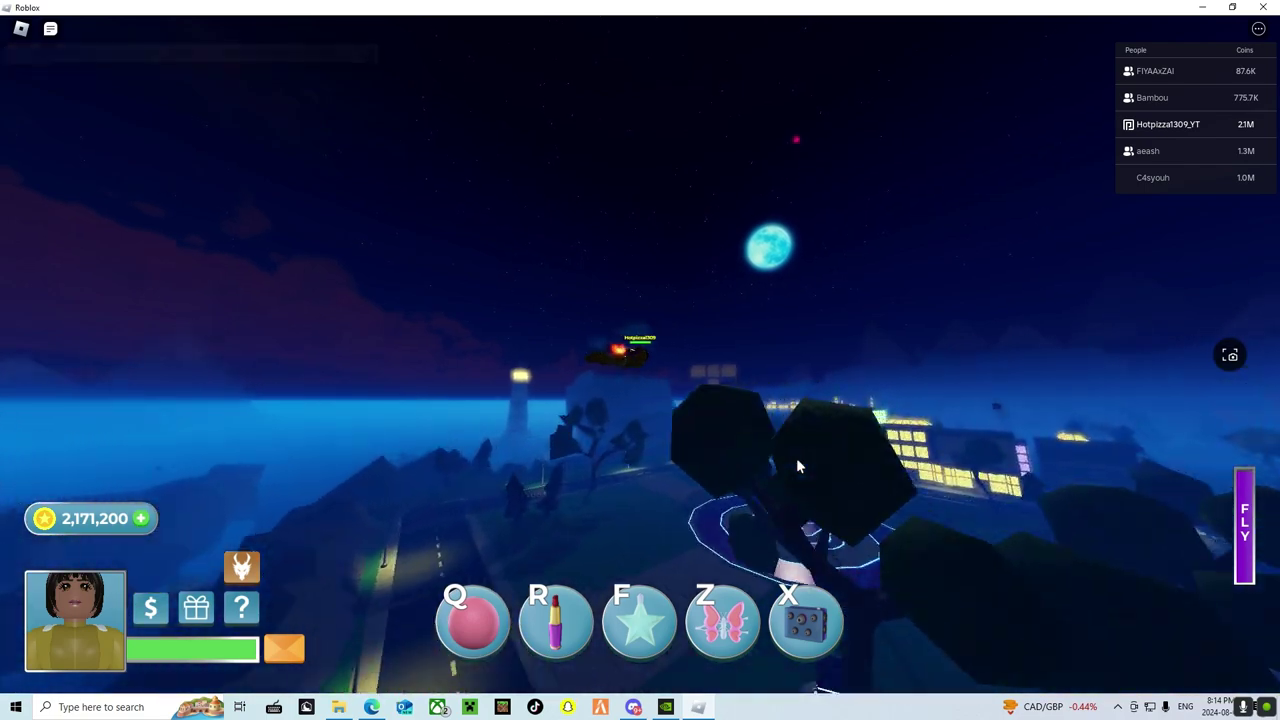
key("w")
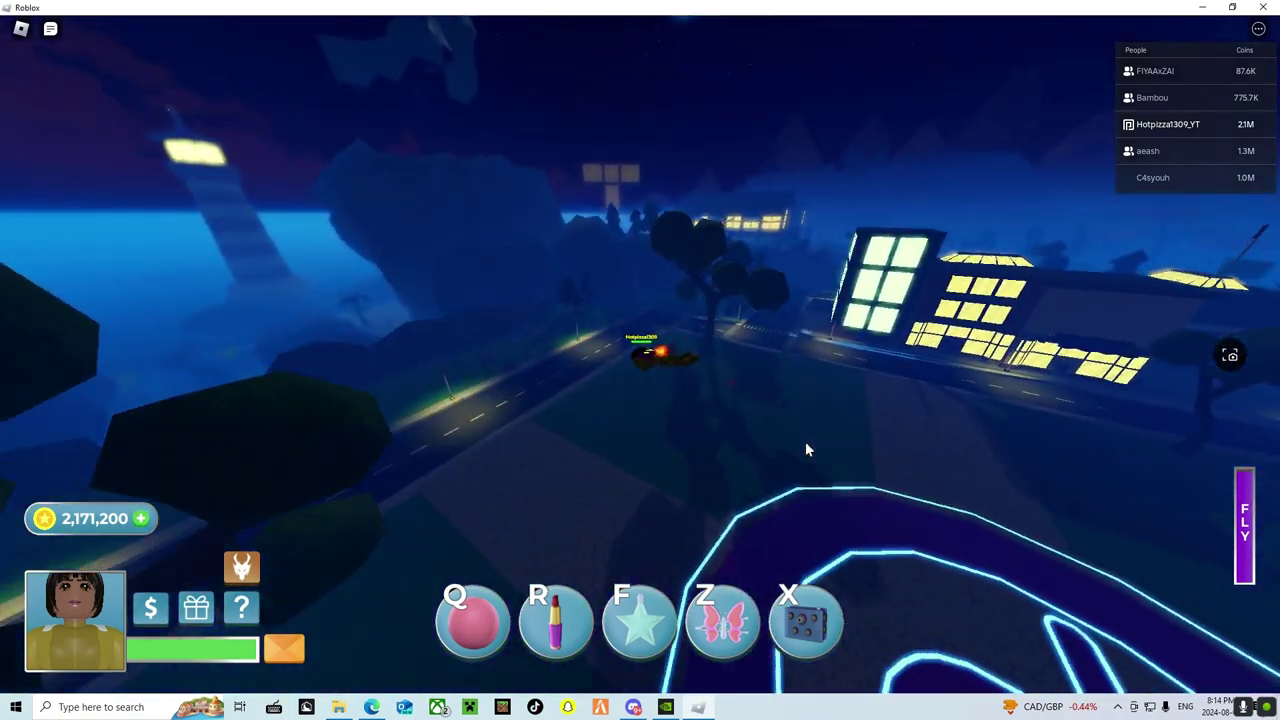
key("w")
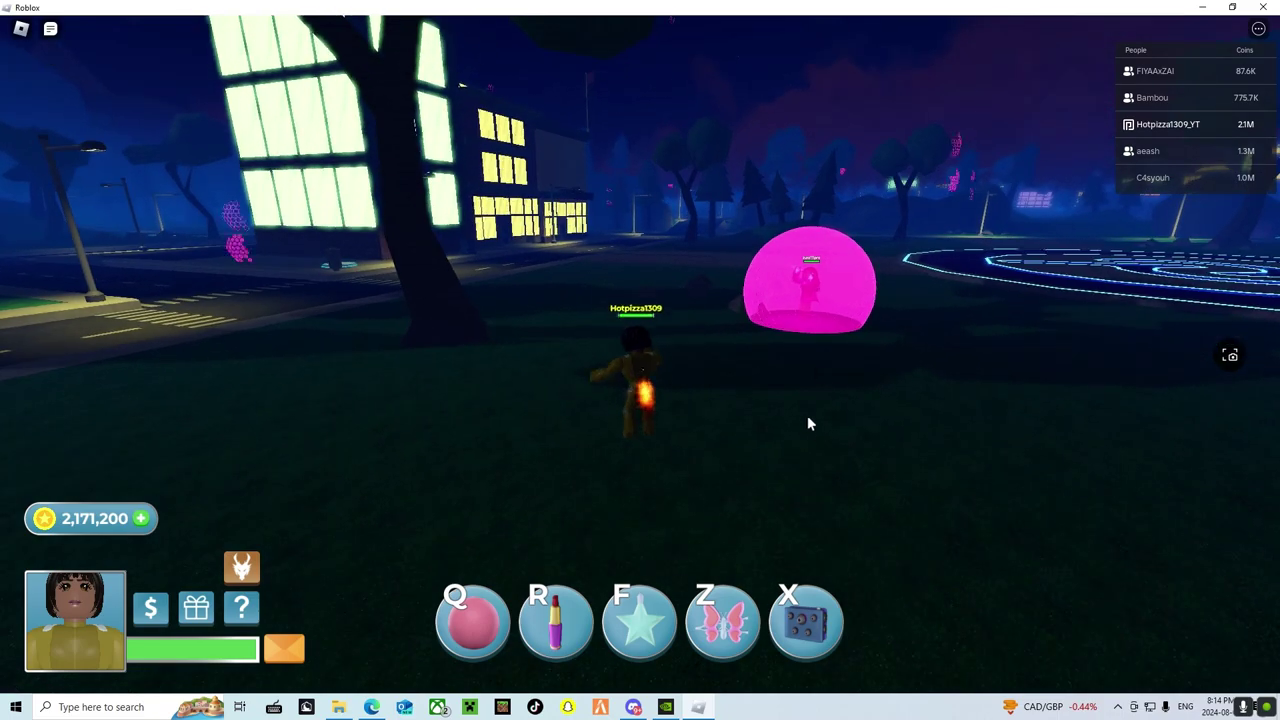
key("f")
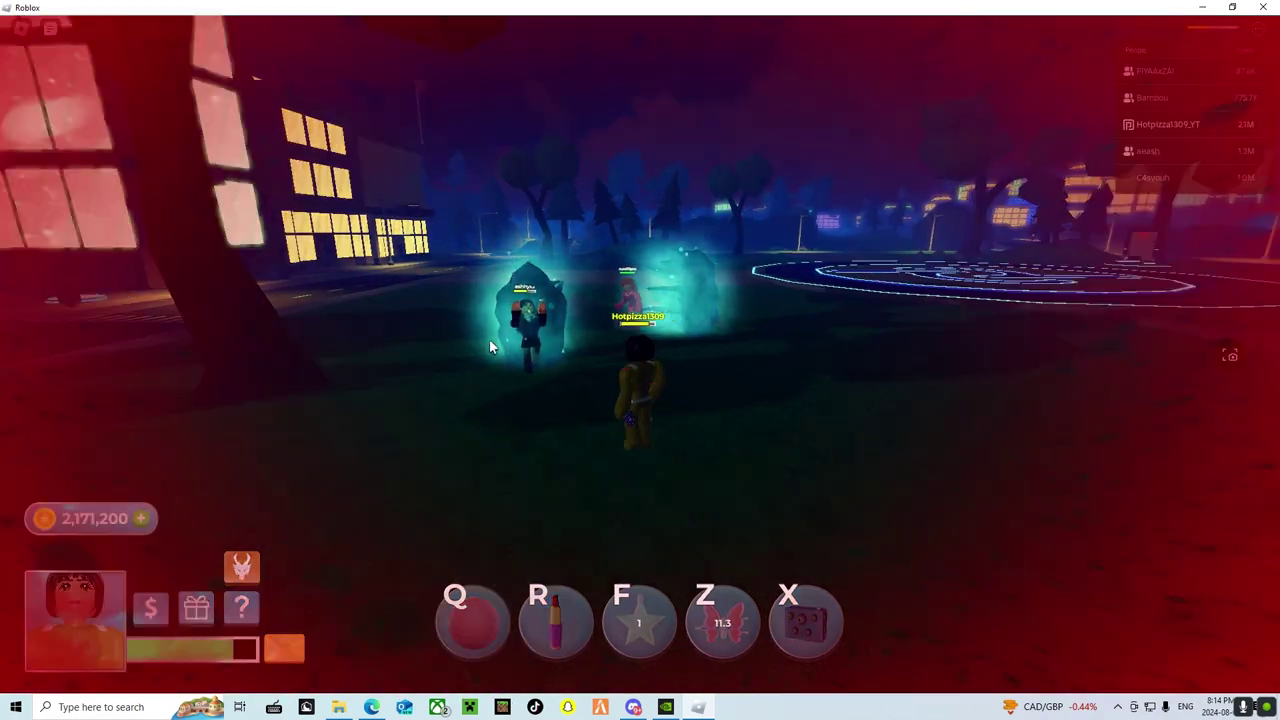
key("x")
key("w")
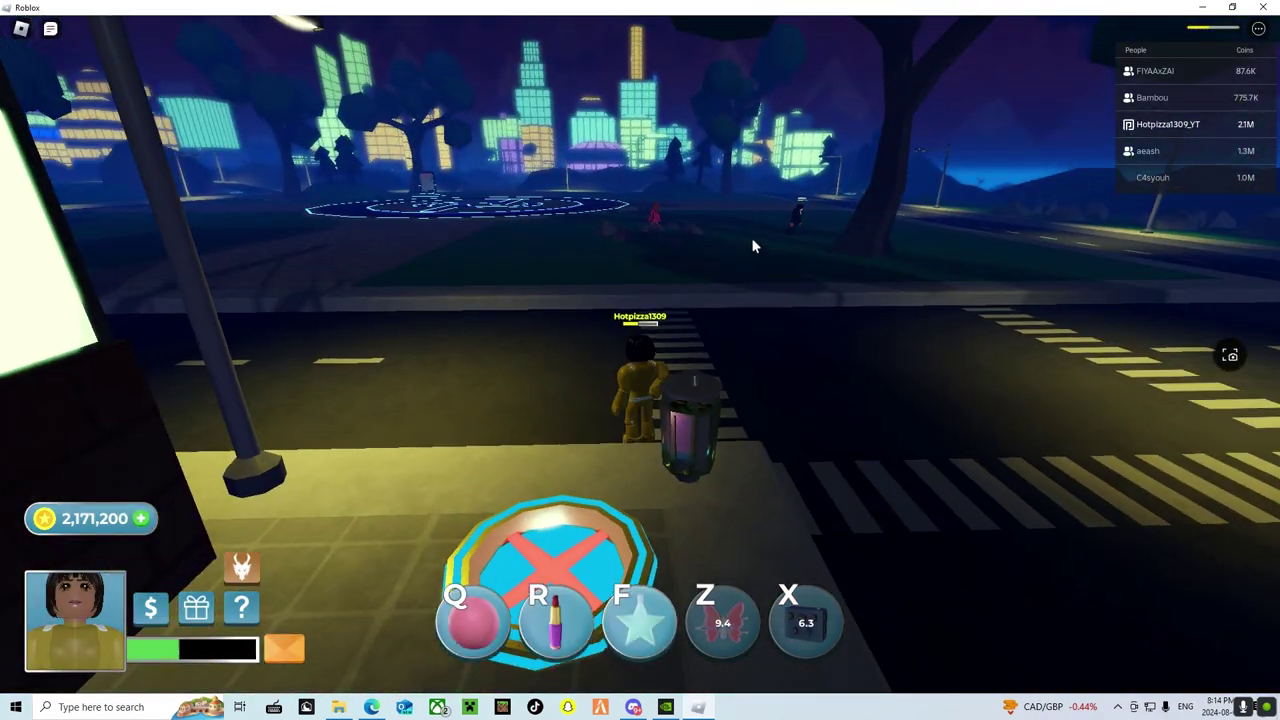
key("f")
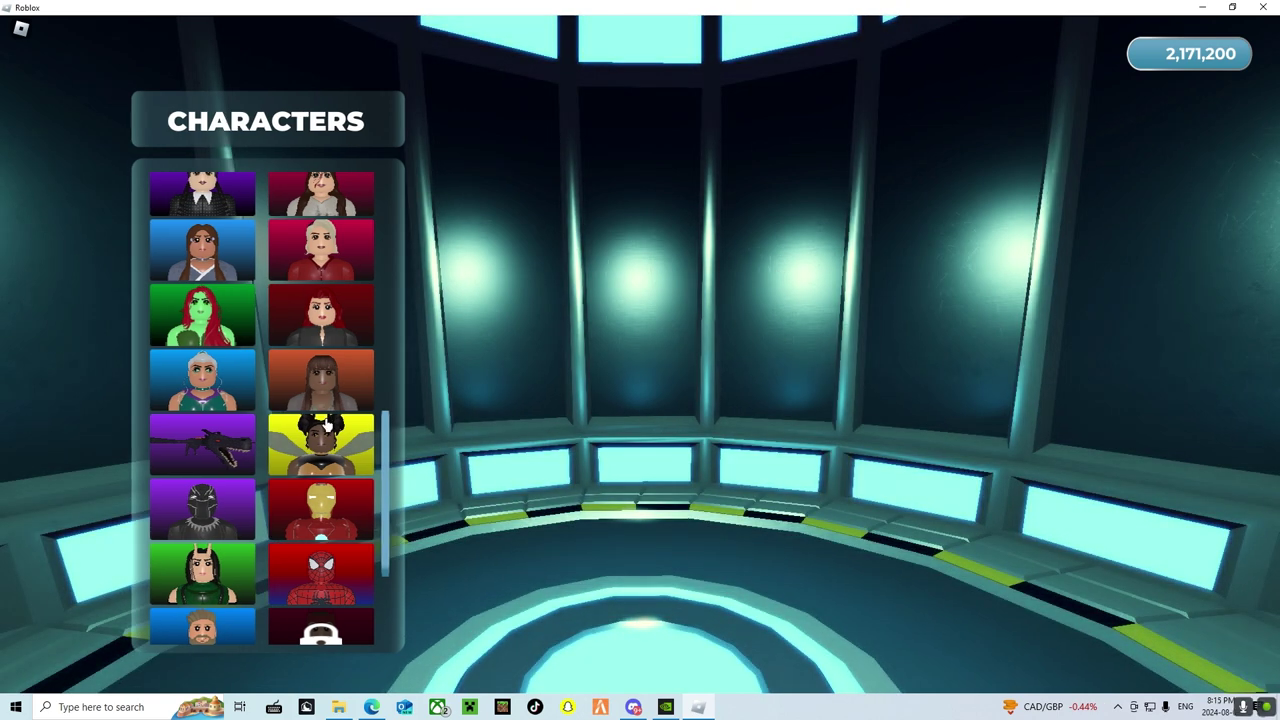
Step: Preview BumbleBee, Bonnie Bennett, Dark Josie, Ice Witch, Poison Ivy and Zatanna, then select Bella
left_click(325, 430)
left_click(340, 395)
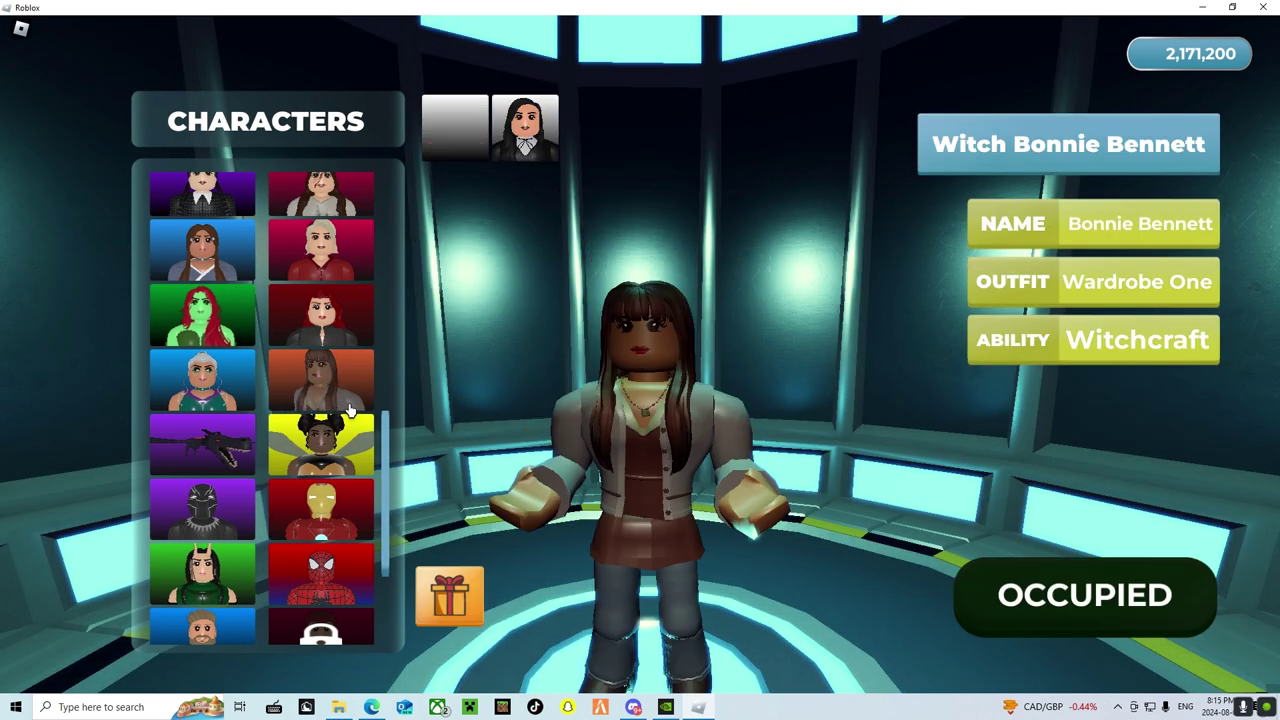
left_click(525, 128)
left_click(202, 380)
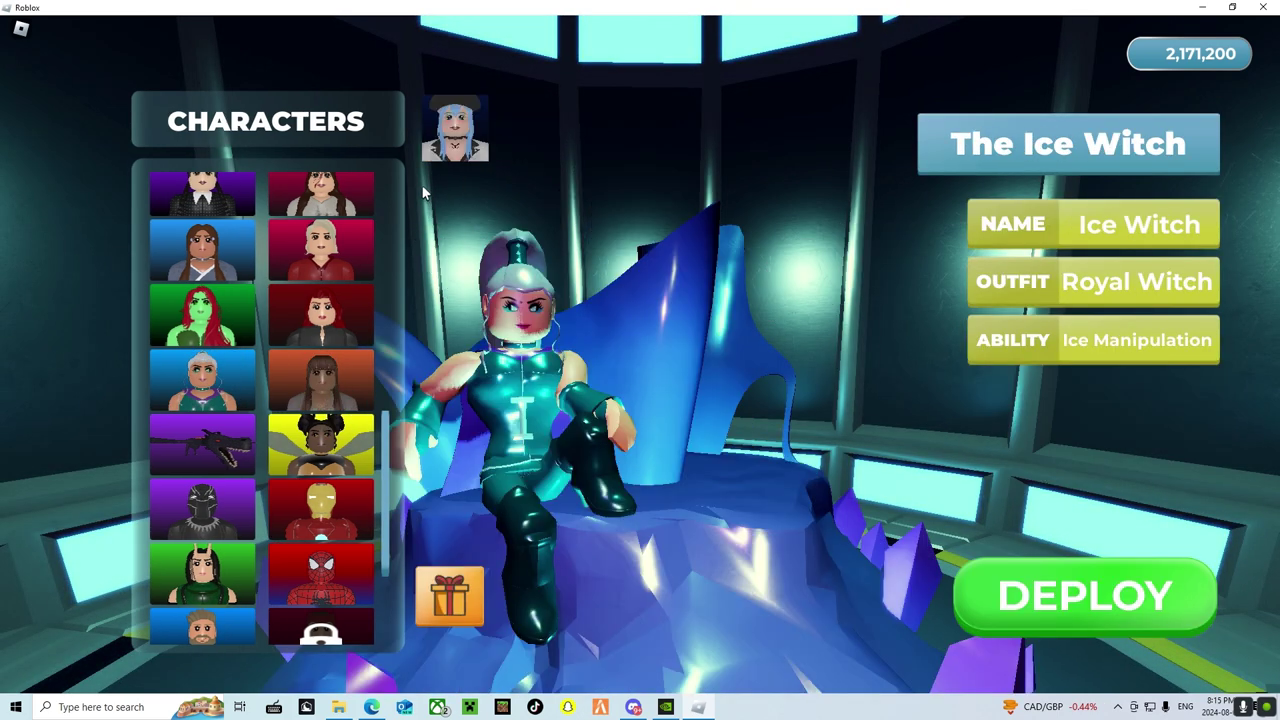
left_click(180, 338)
scroll(202, 350, "down", 5)
scroll(202, 350, "down", 5)
left_click(202, 390)
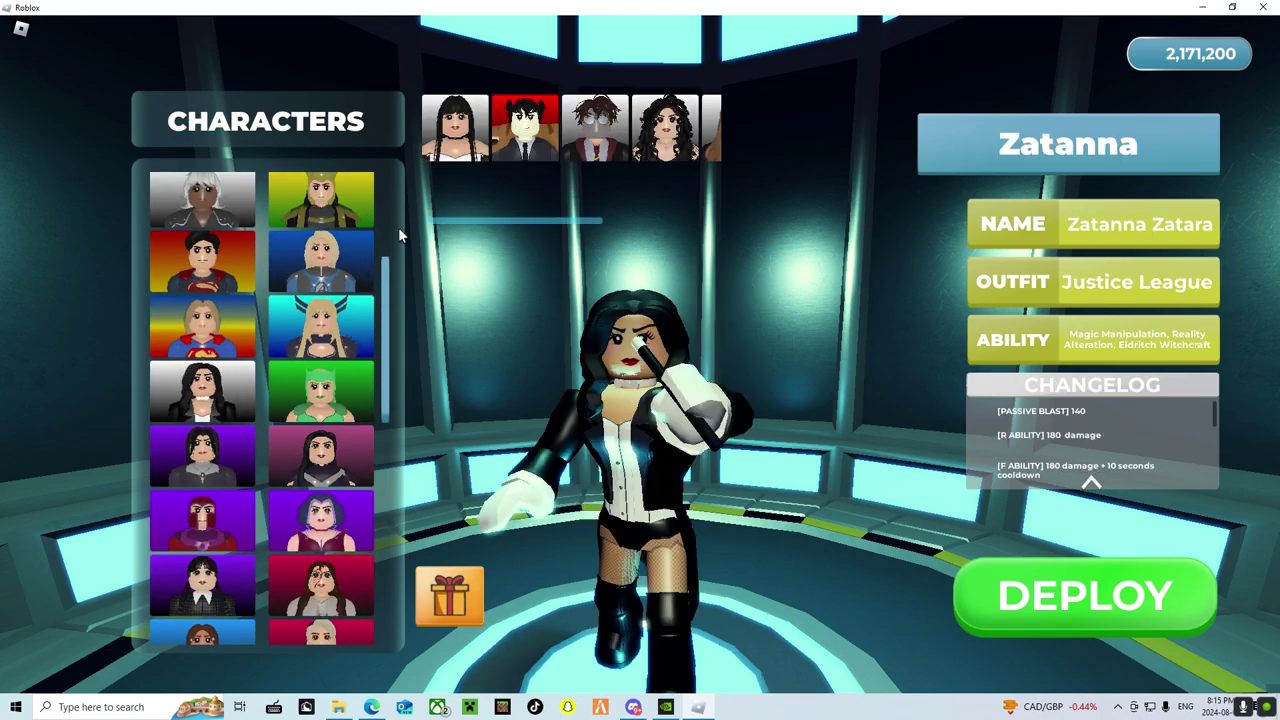
left_click(665, 128)
Step: Deploy Bella and fly over the night city, landing beside the helipad
left_click(1085, 595)
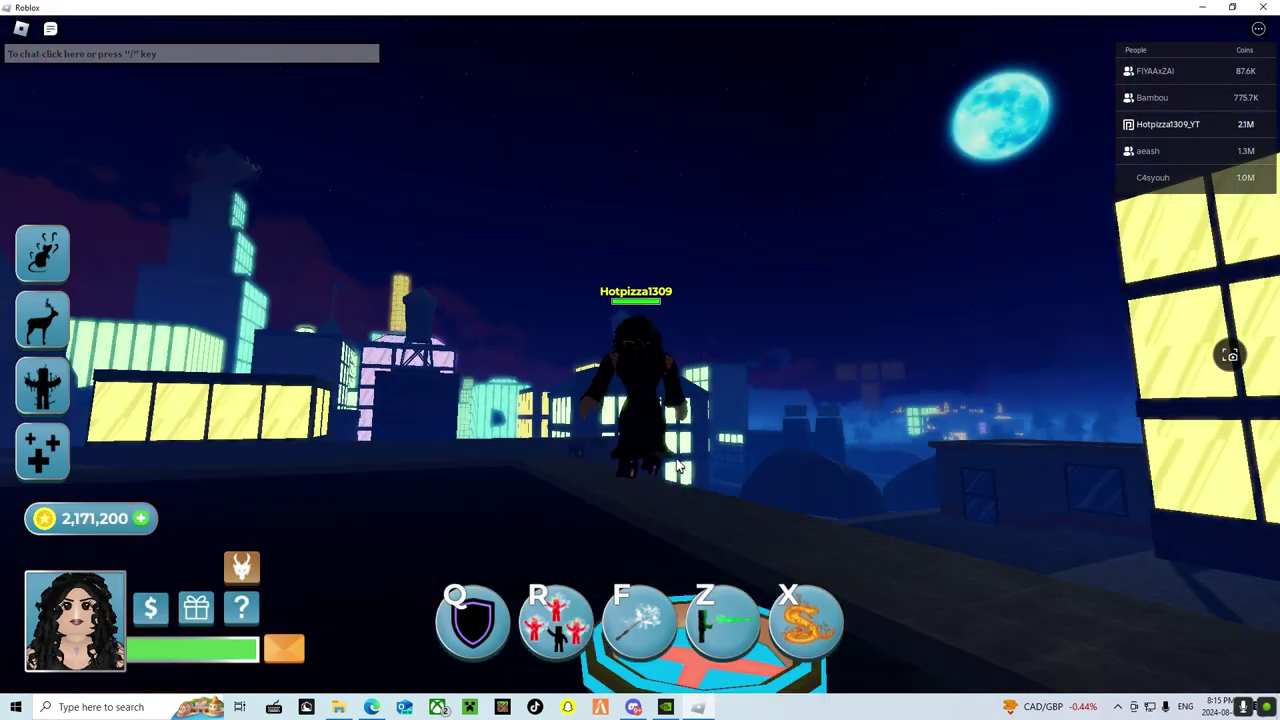
key("w")
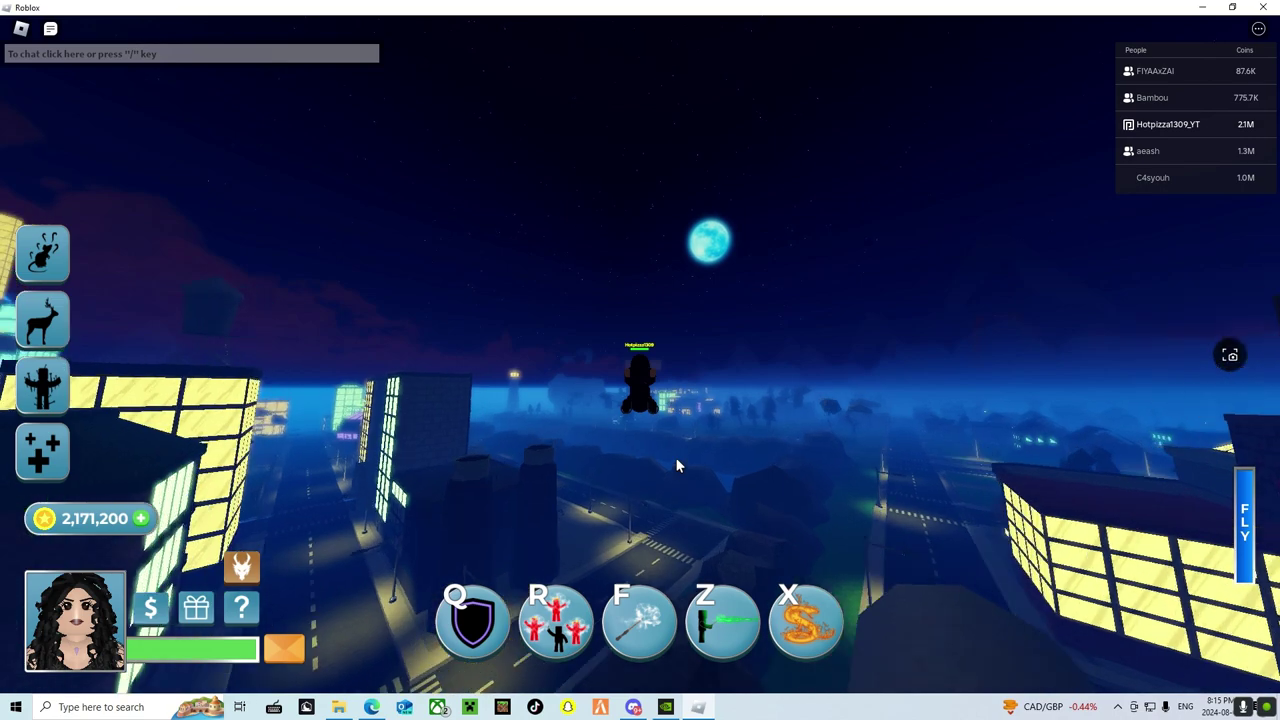
key("w")
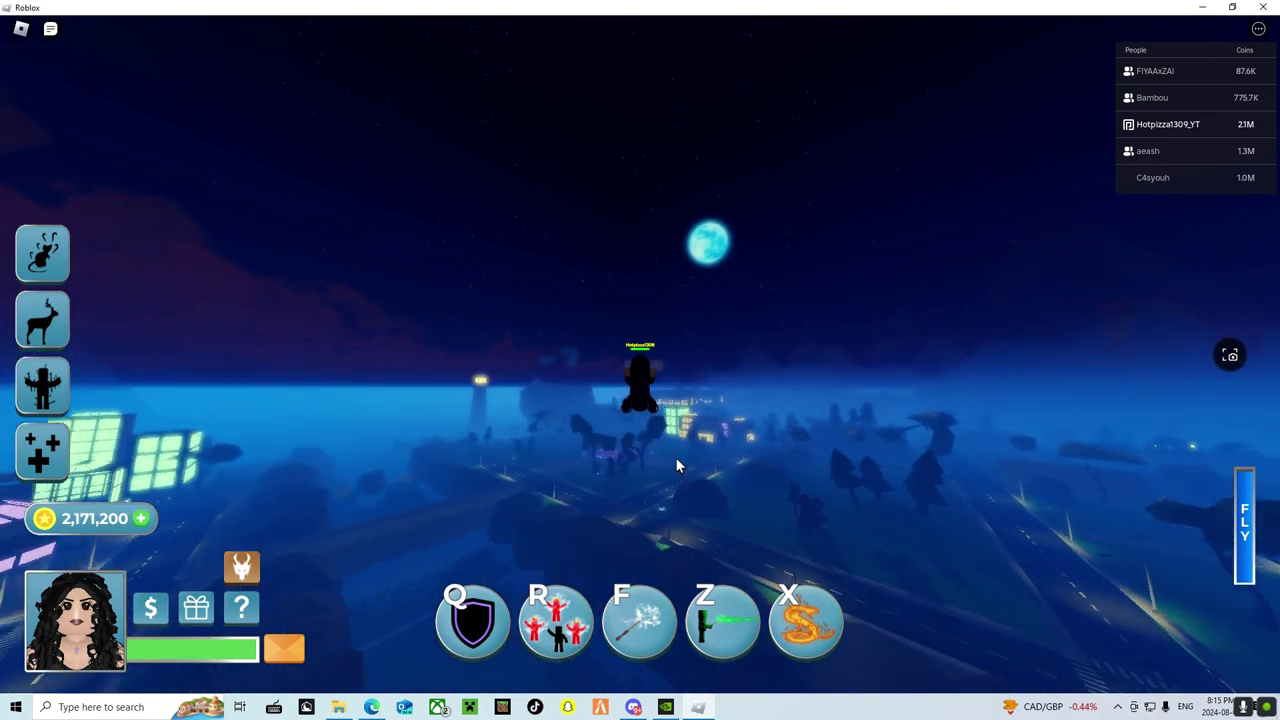
key("w")
left_click_drag(675, 457, 677, 465)
key("w")
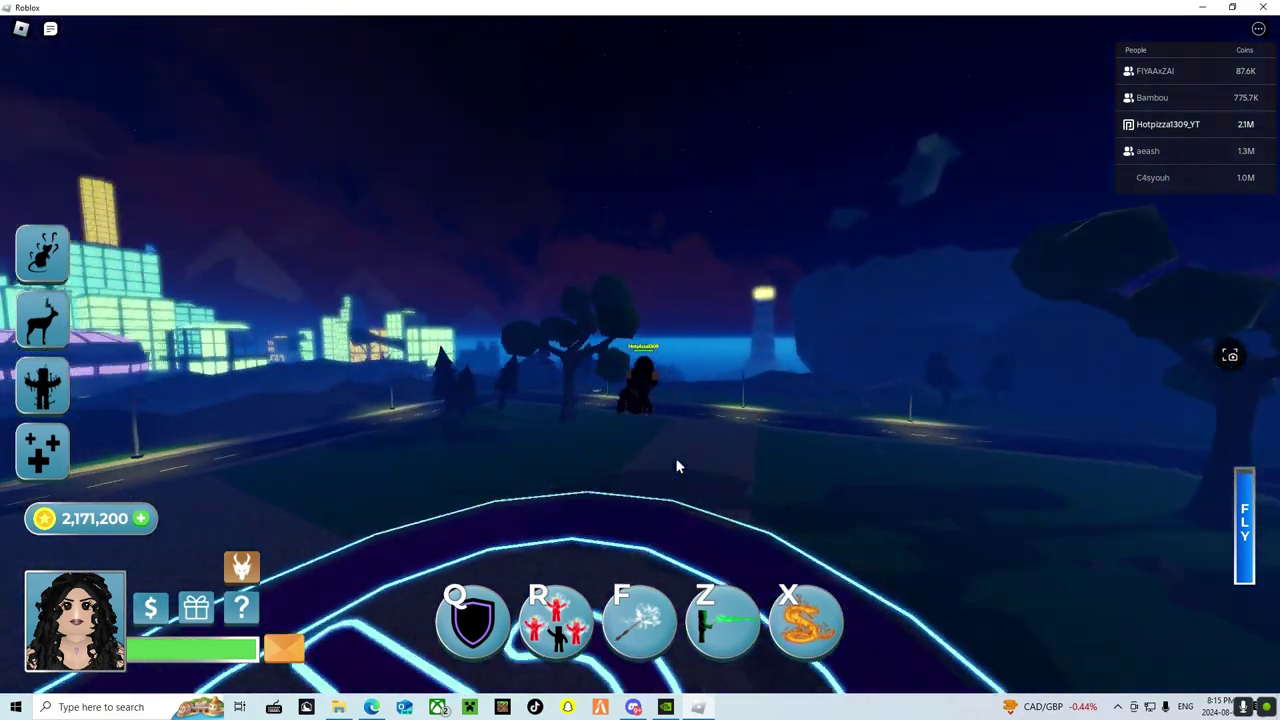
Step: Fly across the city onto the glowing spiral pad, land with E, and raise the Q shield
key("w")
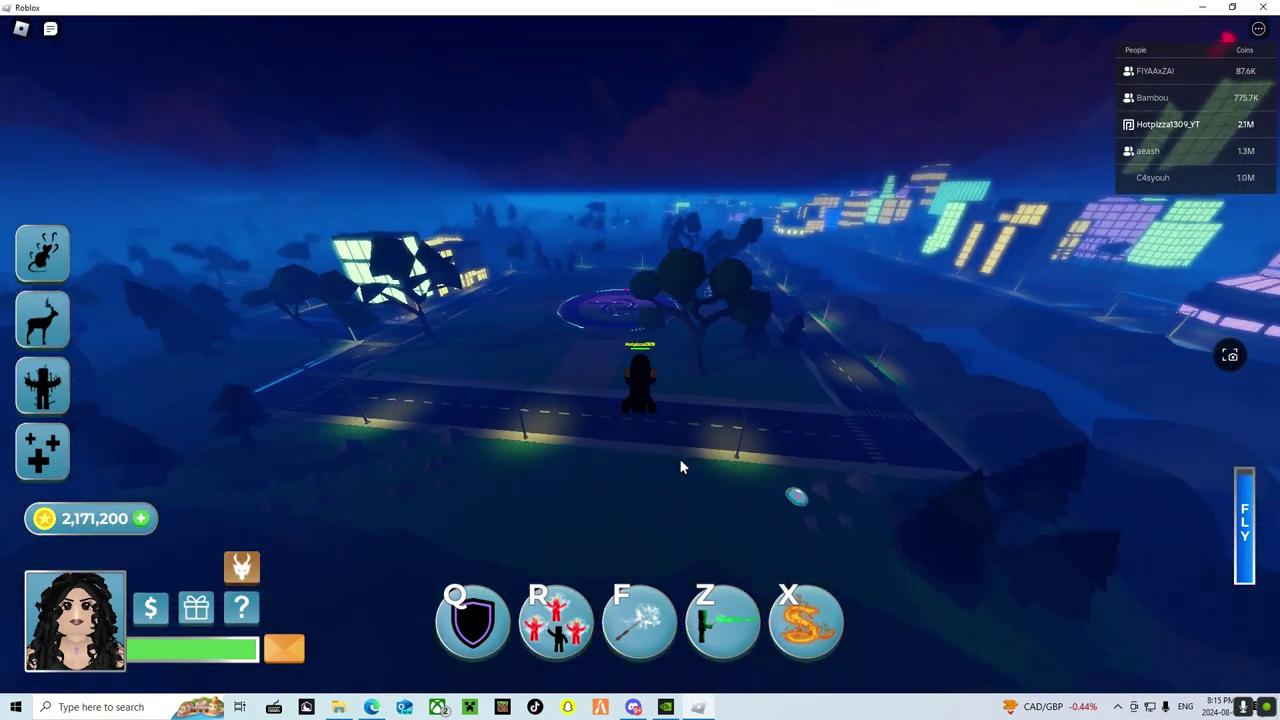
key("w")
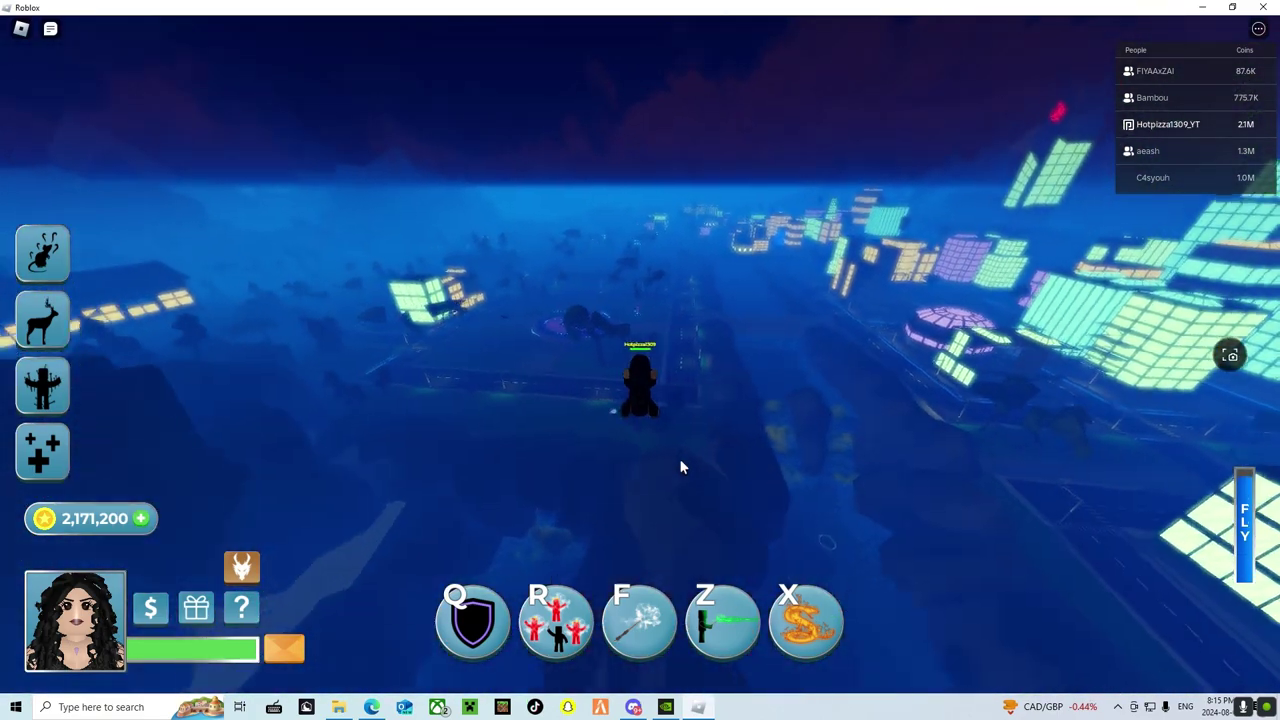
key("w")
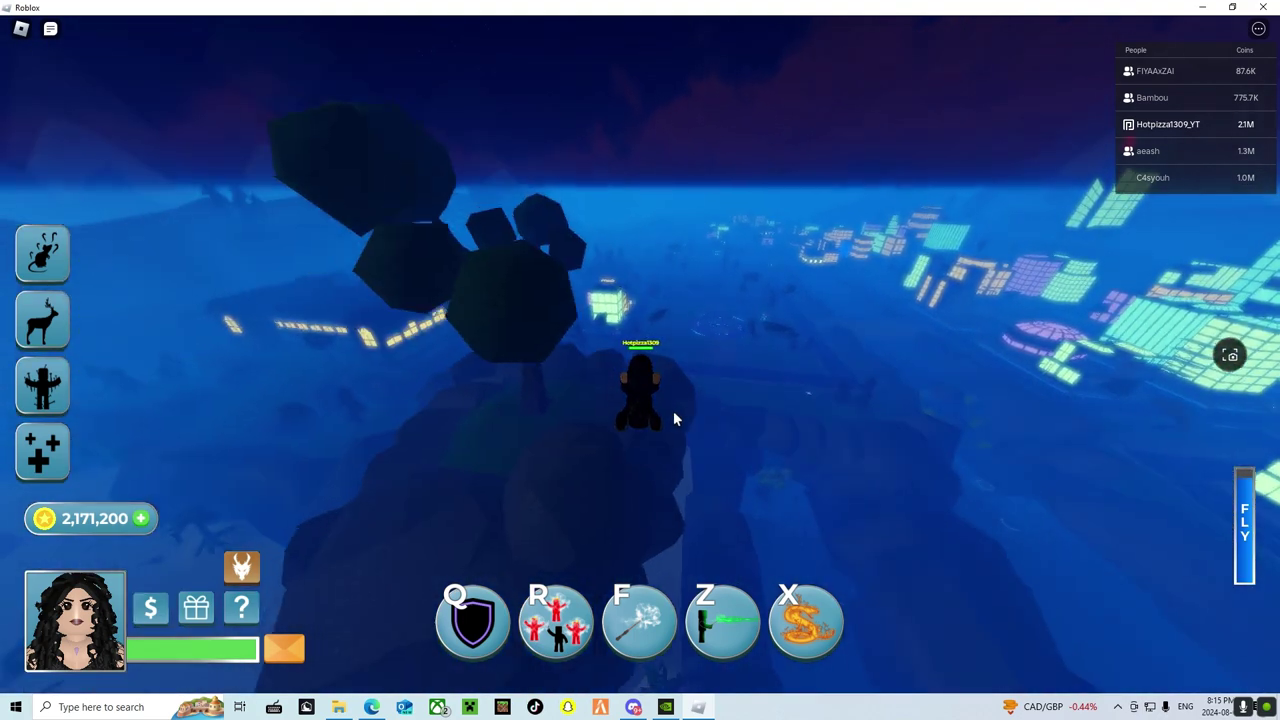
key("w")
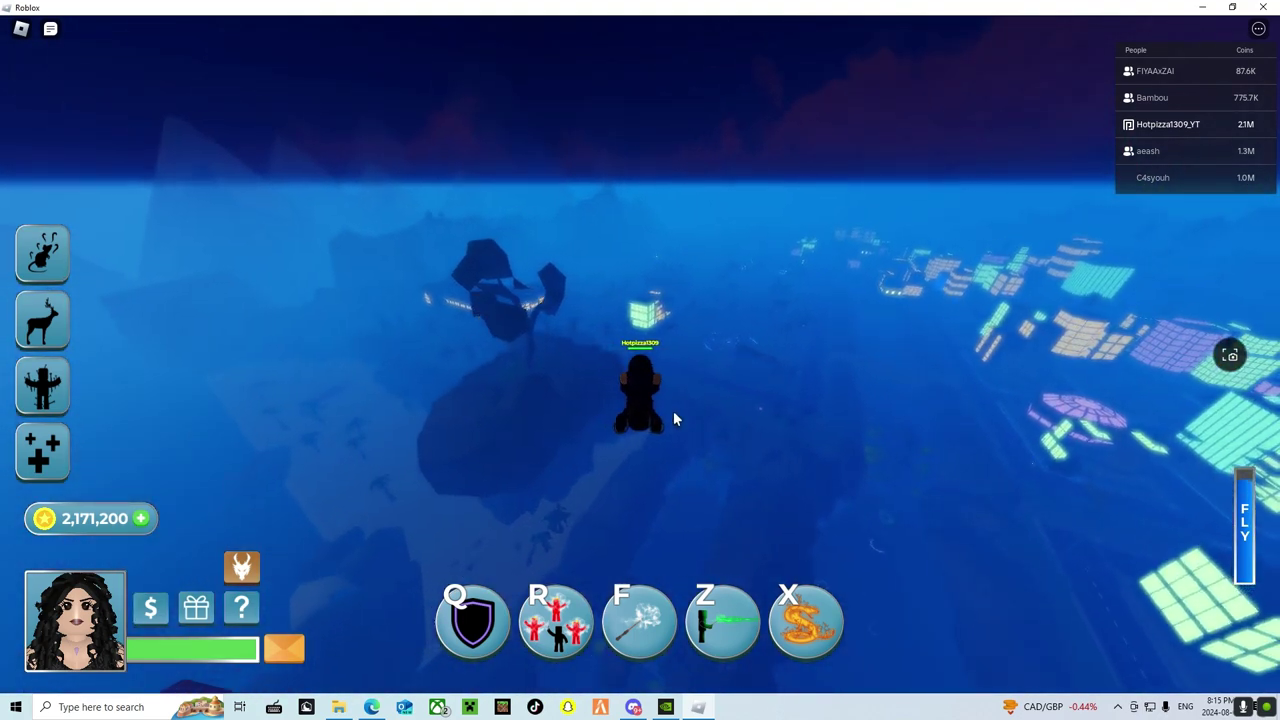
key("w")
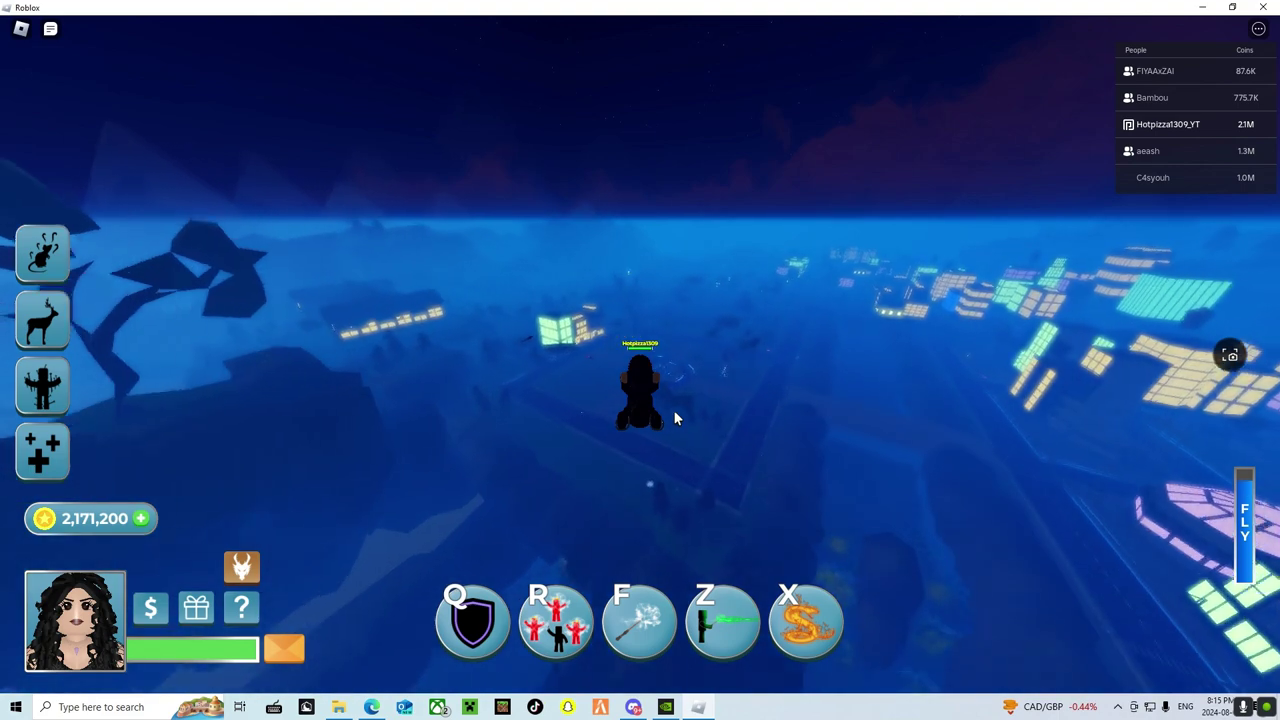
key("w")
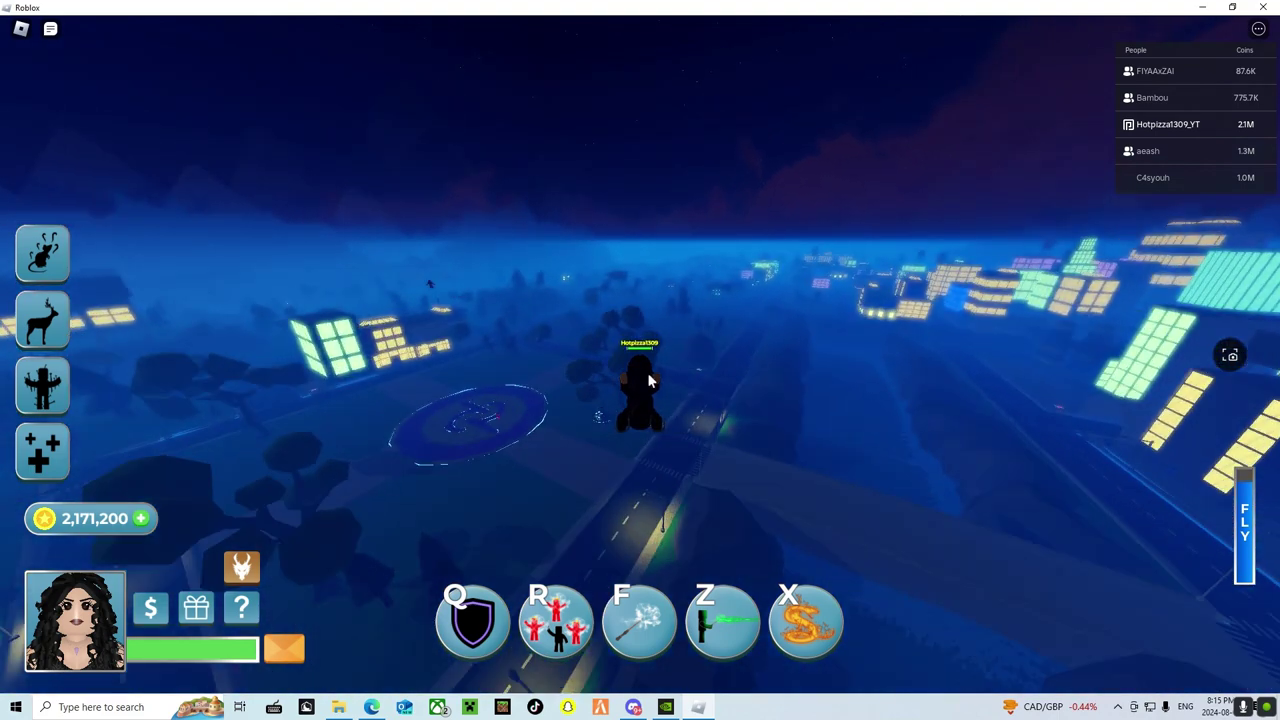
key("w")
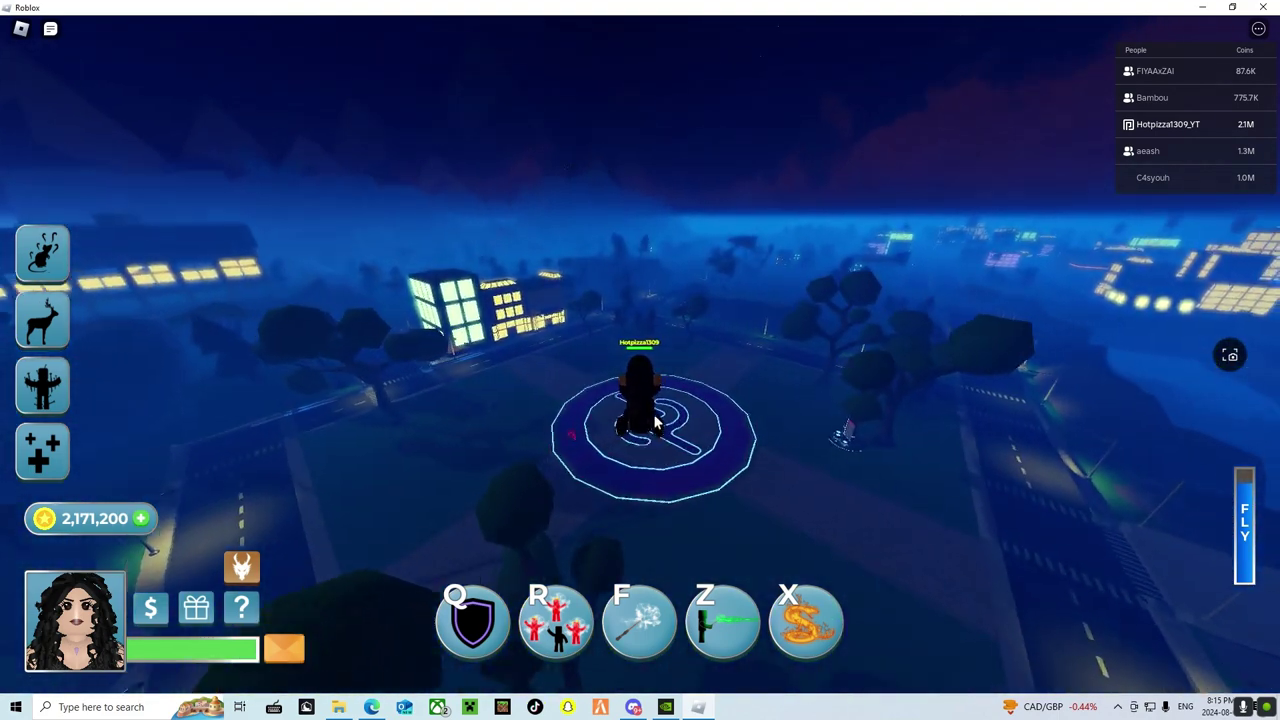
key("e")
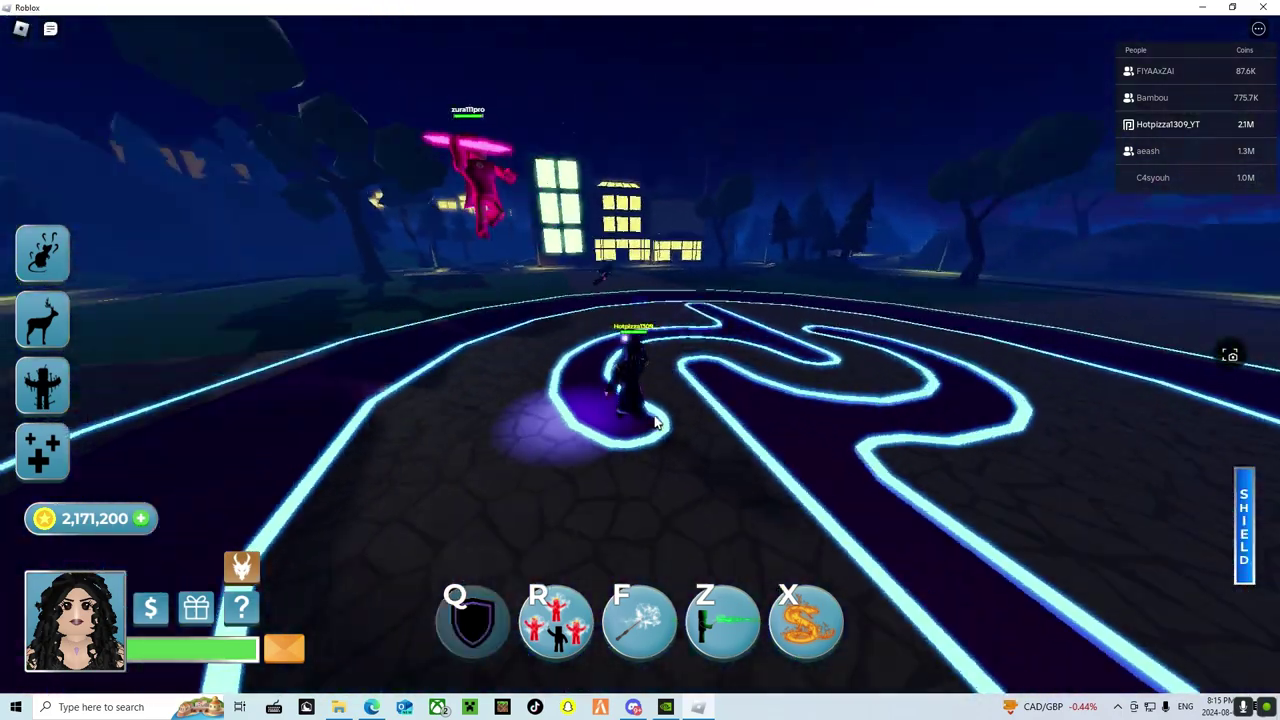
key("q")
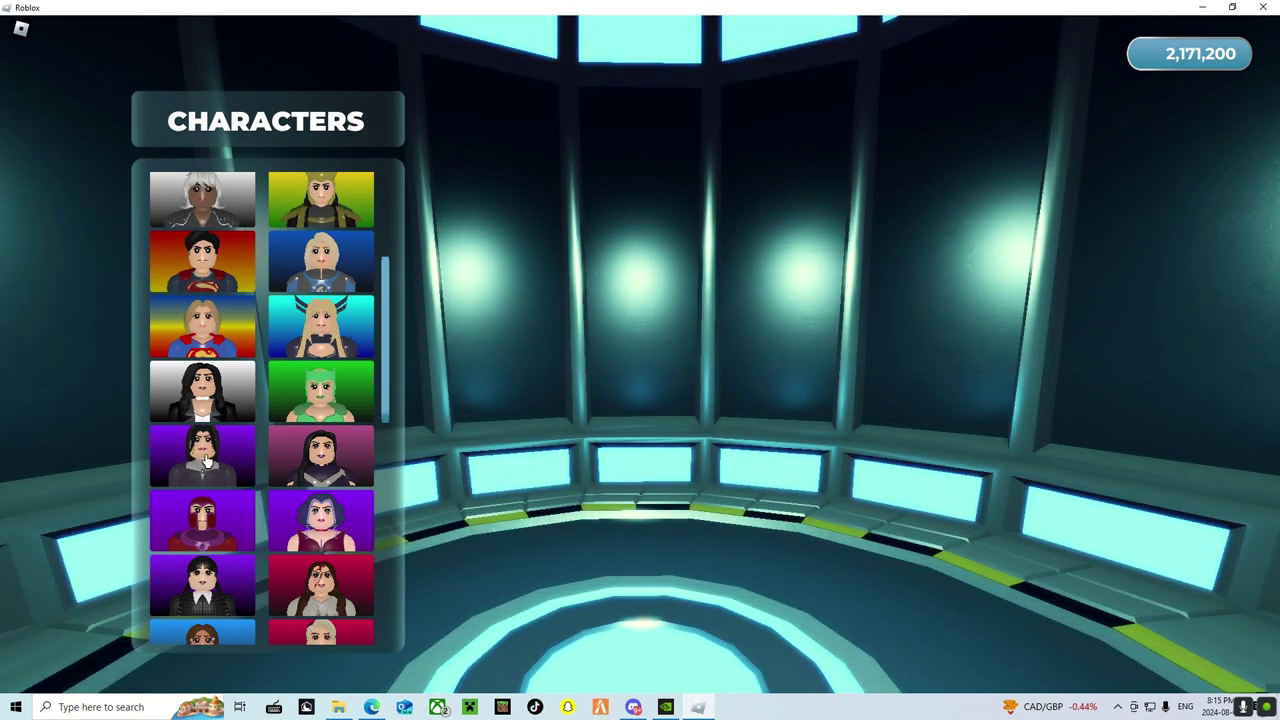
Step: Deploy the dark-haired hero in the black tank top and fly into the arena
left_click(205, 467)
left_click(1003, 592)
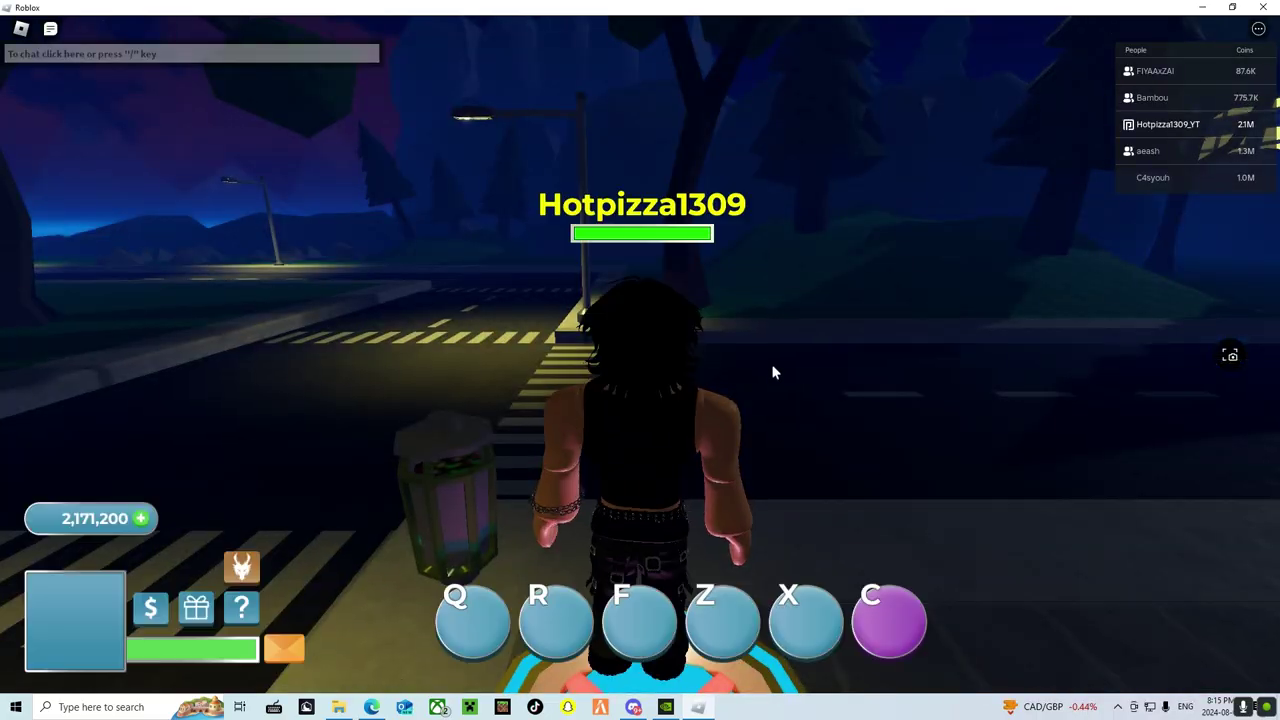
key("space")
key("w")
key("w")
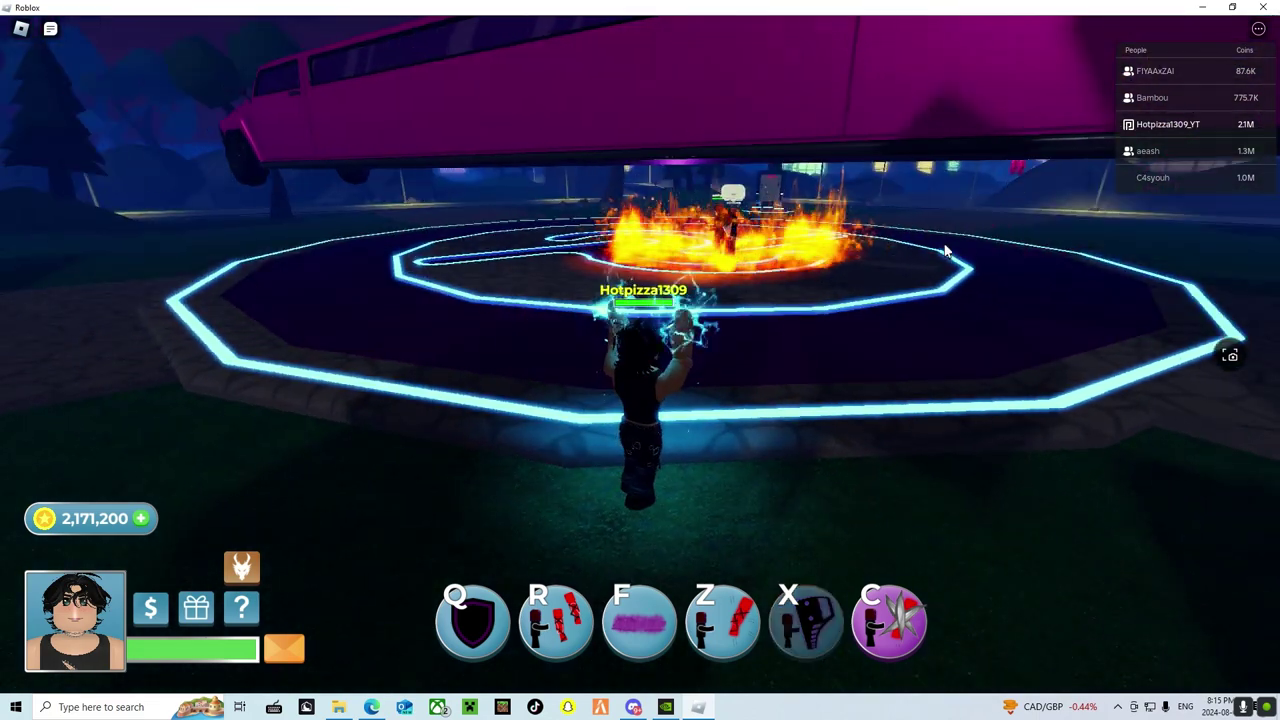
key("w")
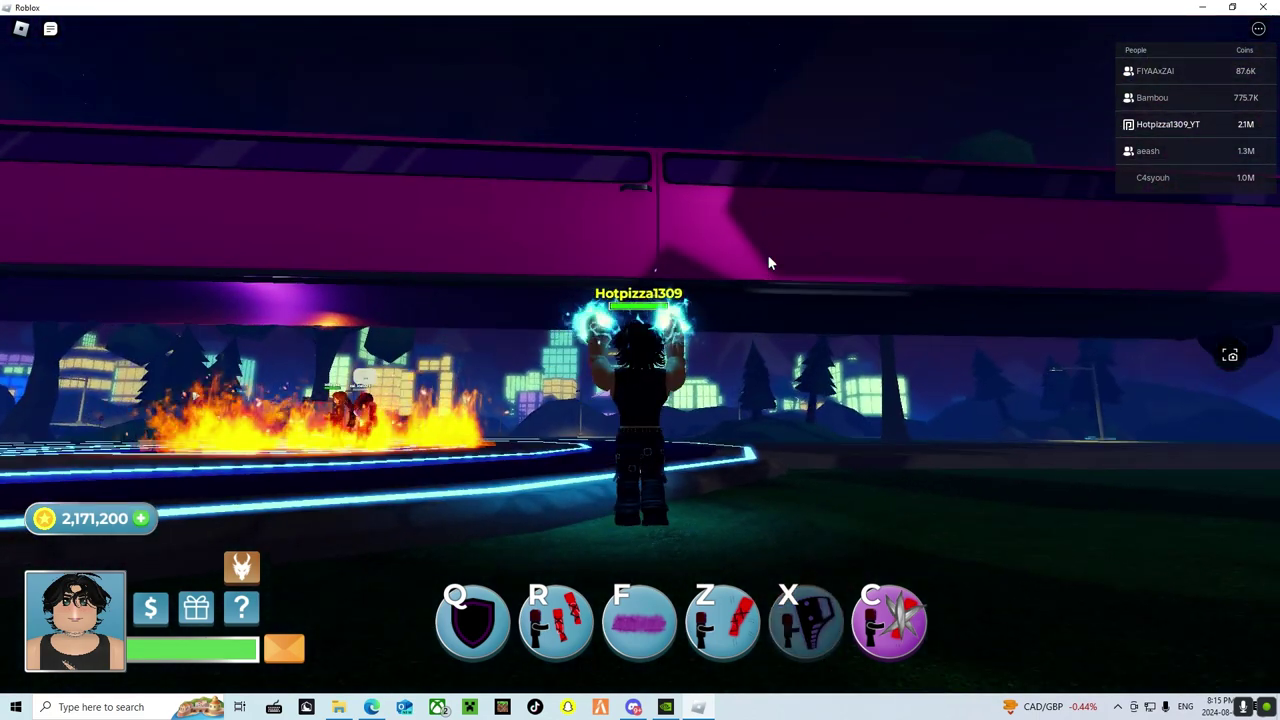
Step: Raise the shield and fight with X, Z lightning, Q and R abilities
key("f")
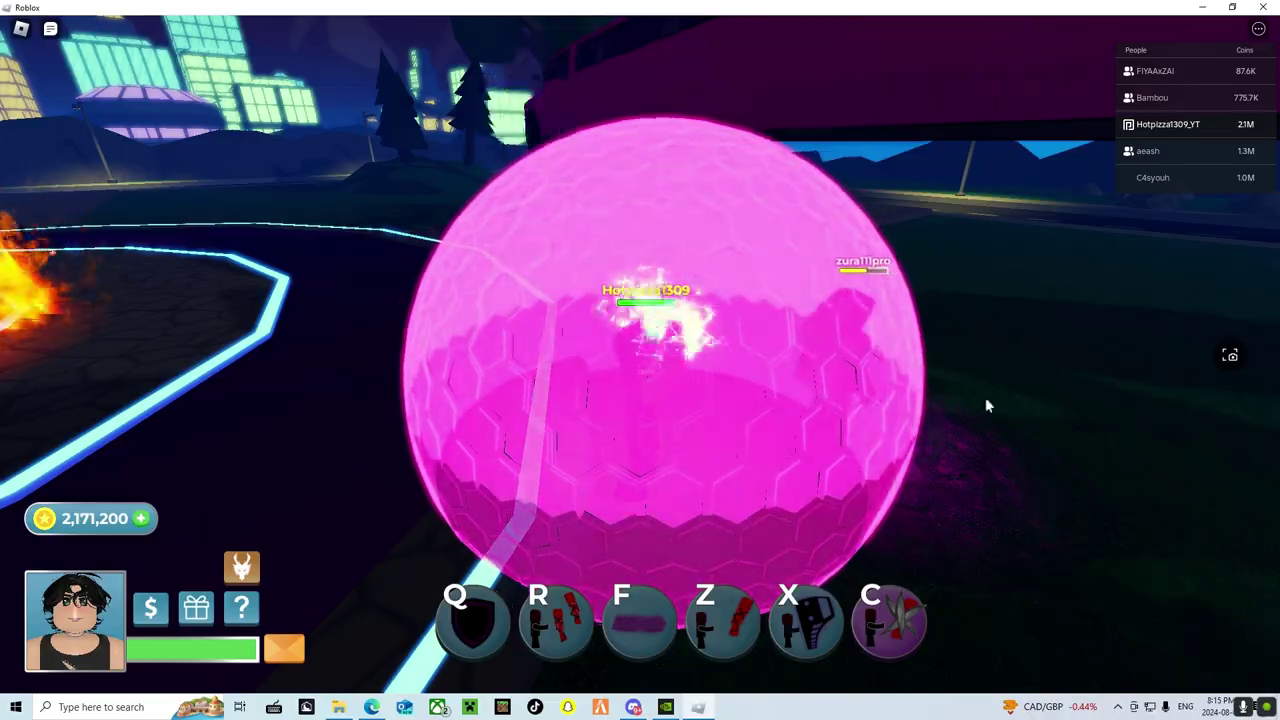
key("x")
key("w")
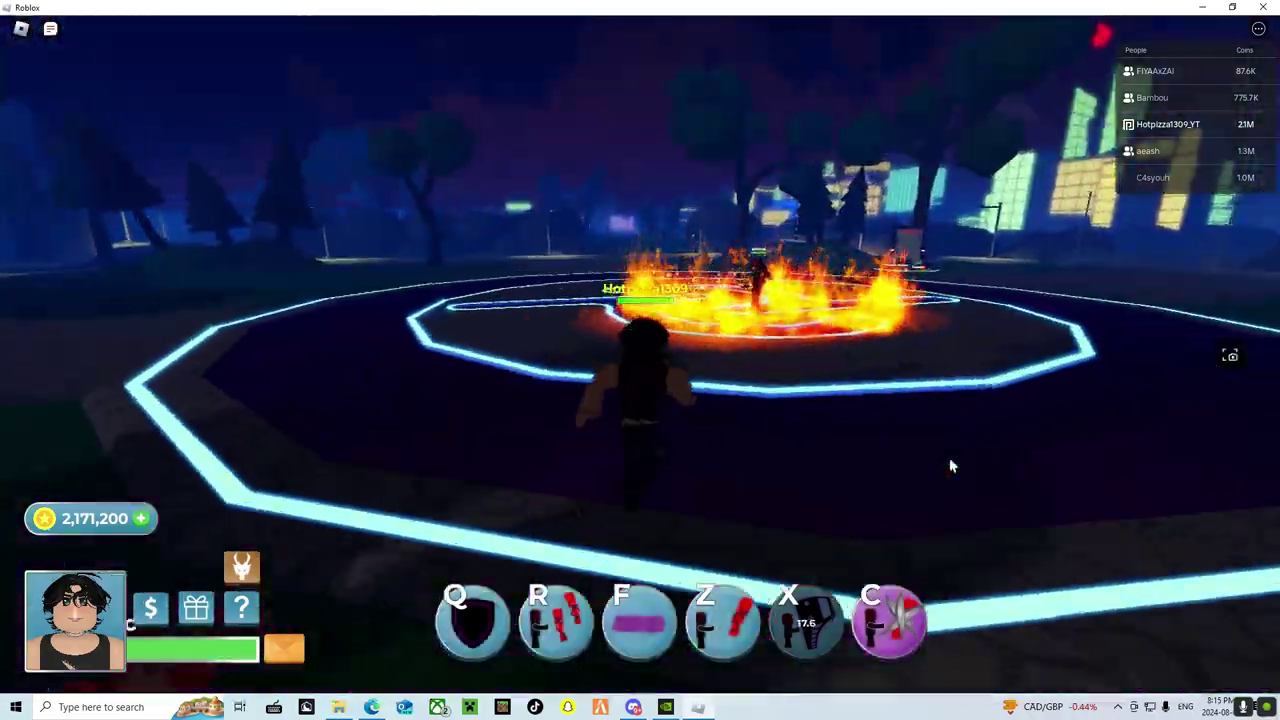
key("z")
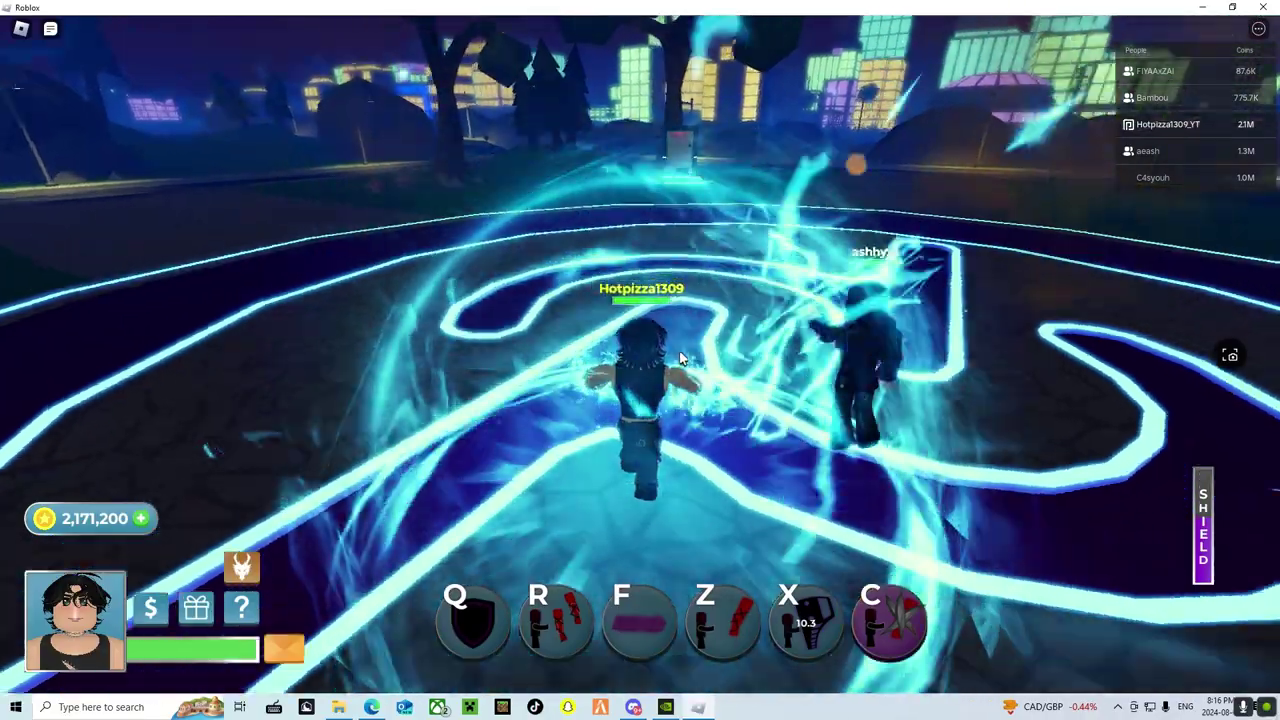
key("q")
key("r")
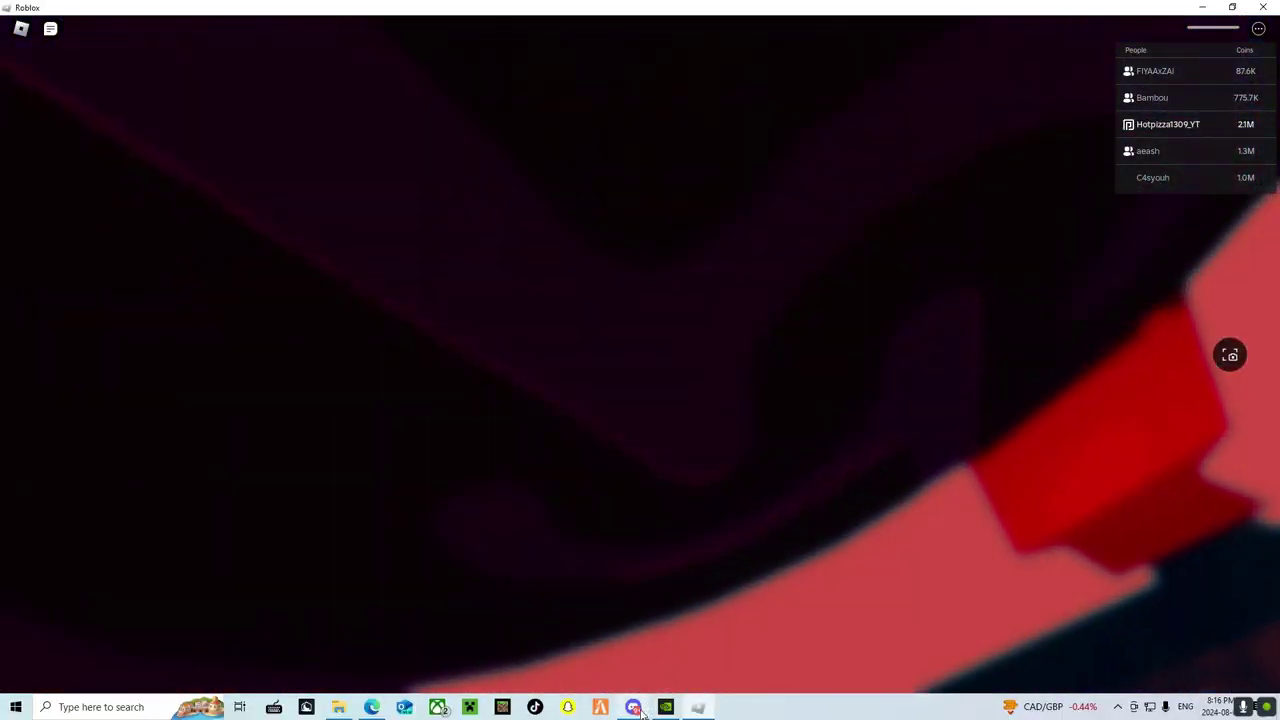
Step: Restore the Roblox window, deploy as The Phantom, and fly toward the glowing platform
left_click(666, 707)
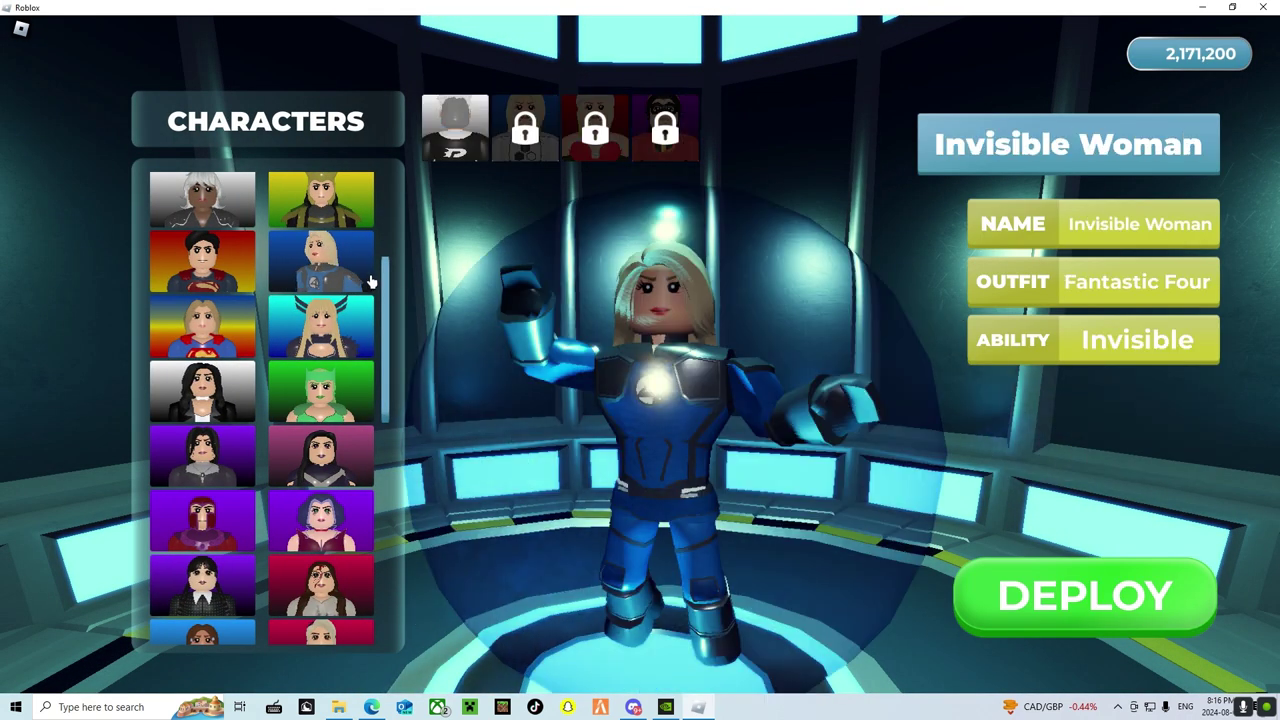
left_click(455, 128)
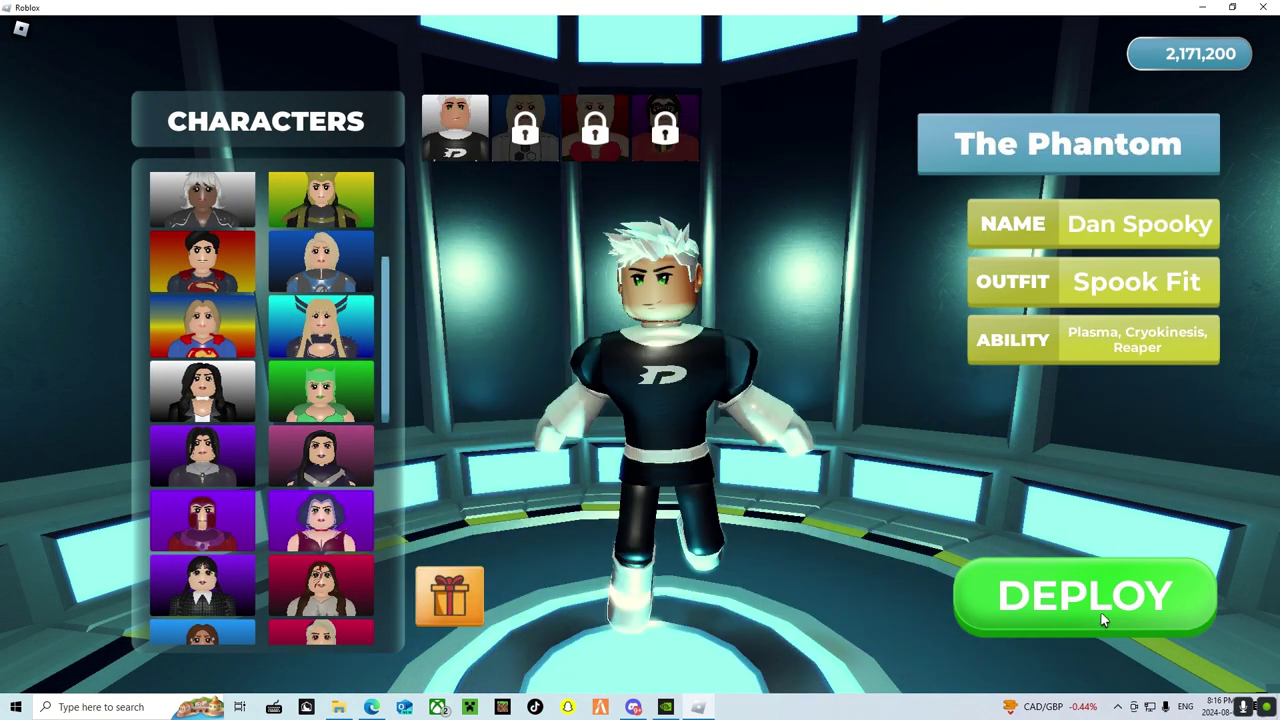
left_click(1085, 596)
key("space")
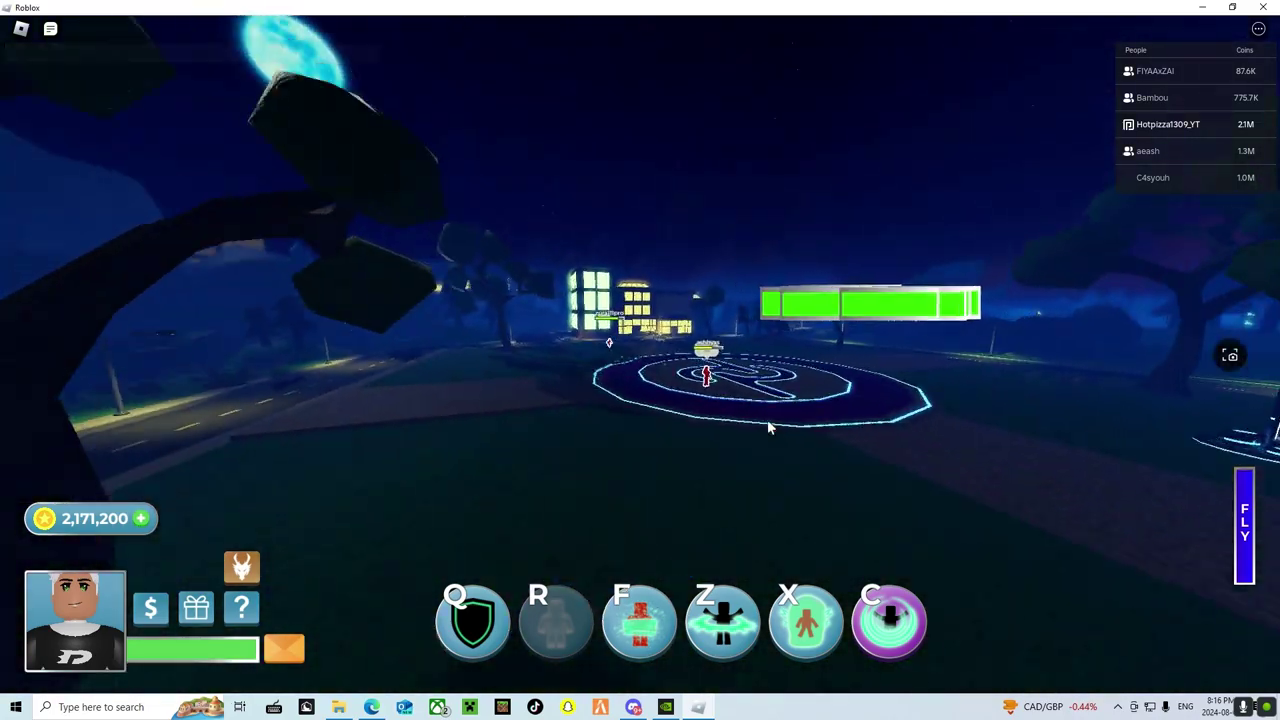
Step: Land near the opponent and attack with a green beam, C burst and Z slash
key("r")
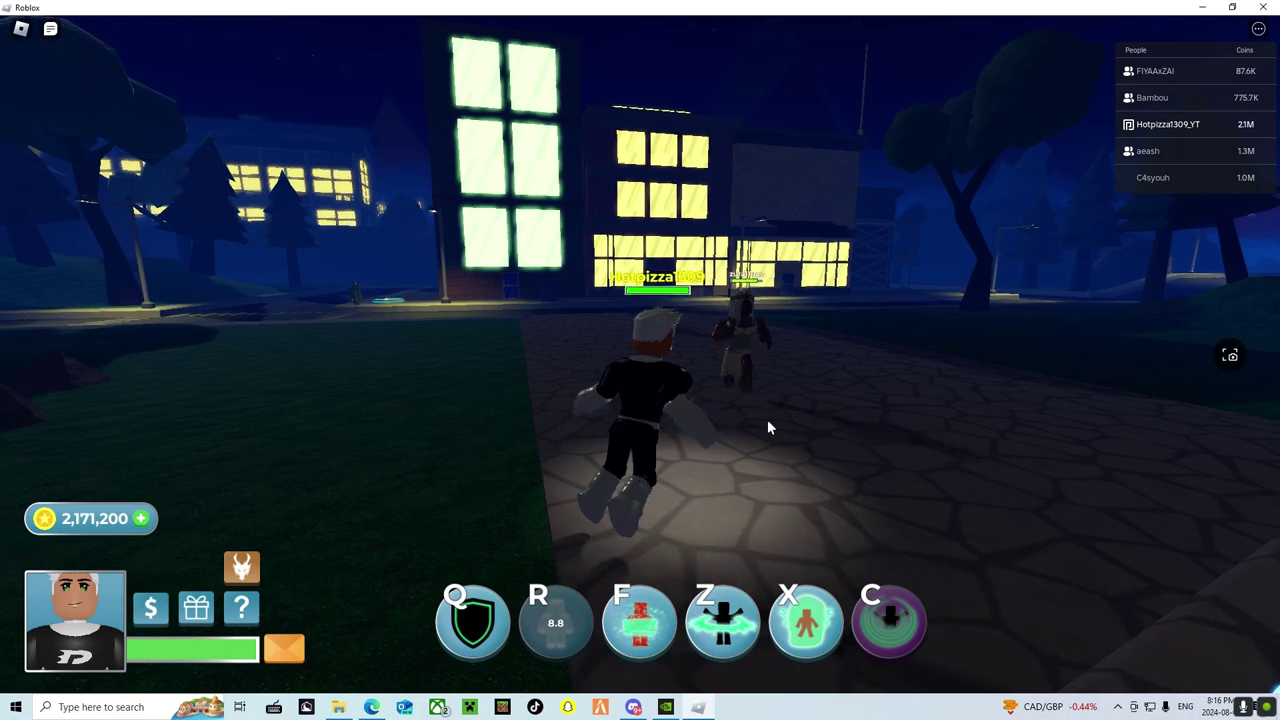
left_click(767, 419)
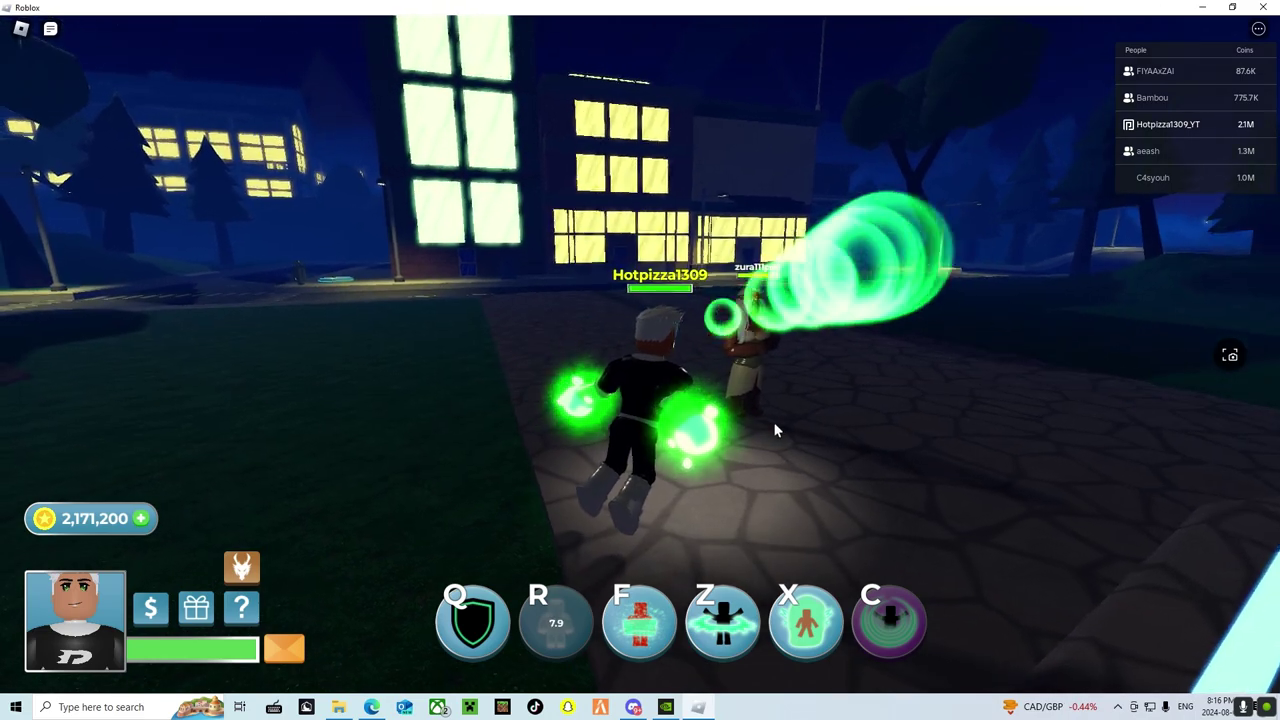
key("c")
key("s")
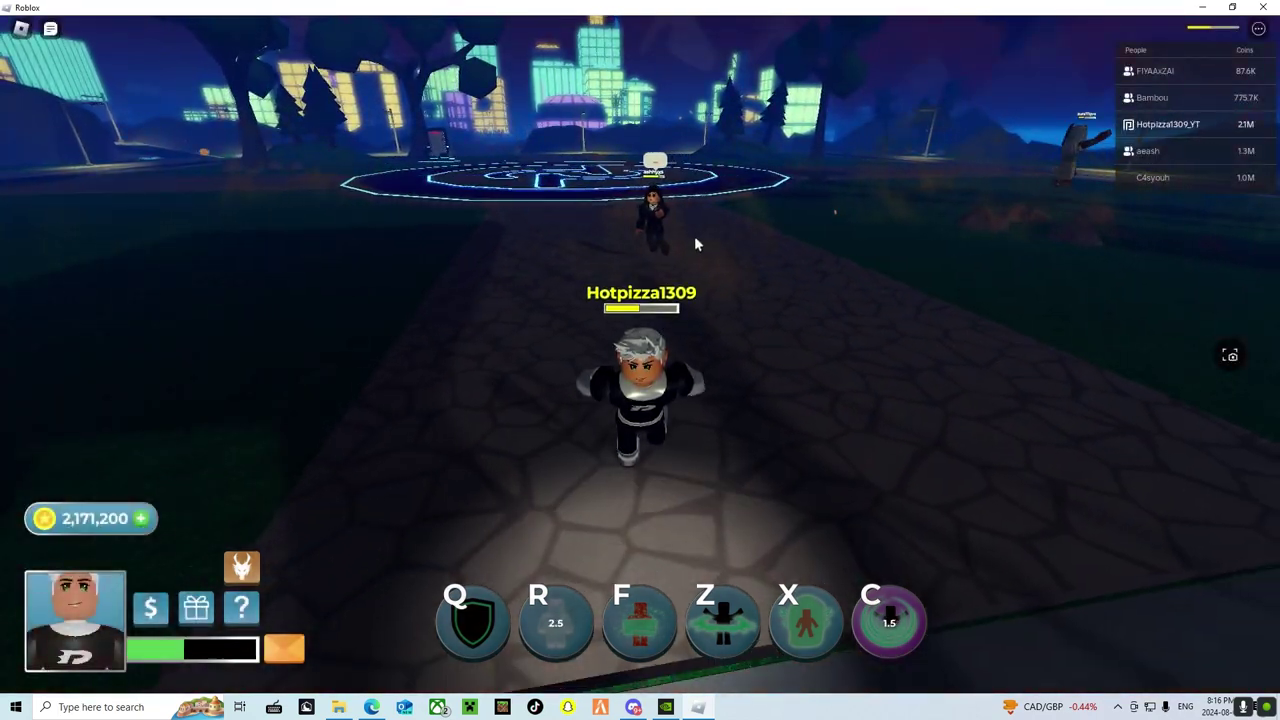
key("w")
key("z")
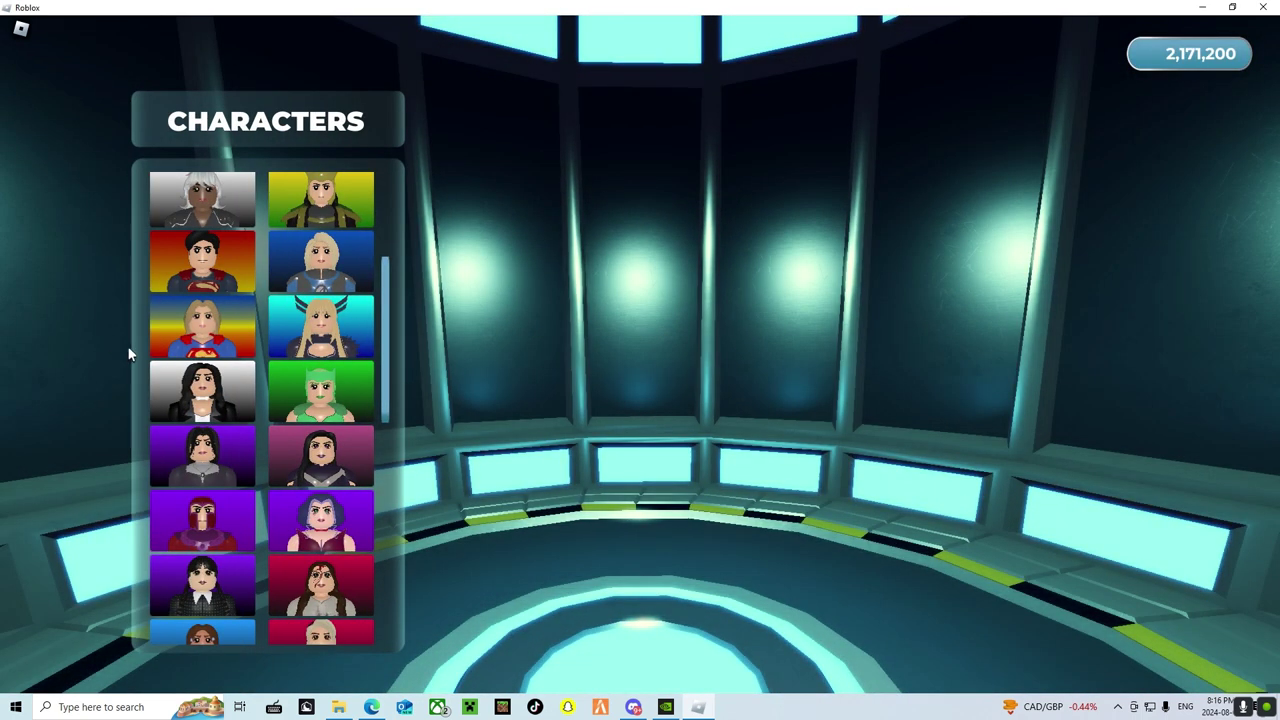
scroll(200, 350, "down", 5)
scroll(200, 350, "down", 5)
scroll(198, 225, "up", 10)
Step: Preview Storm and her locked Goddess Storm outfit, then choose the pink pop star hero
left_click(185, 408)
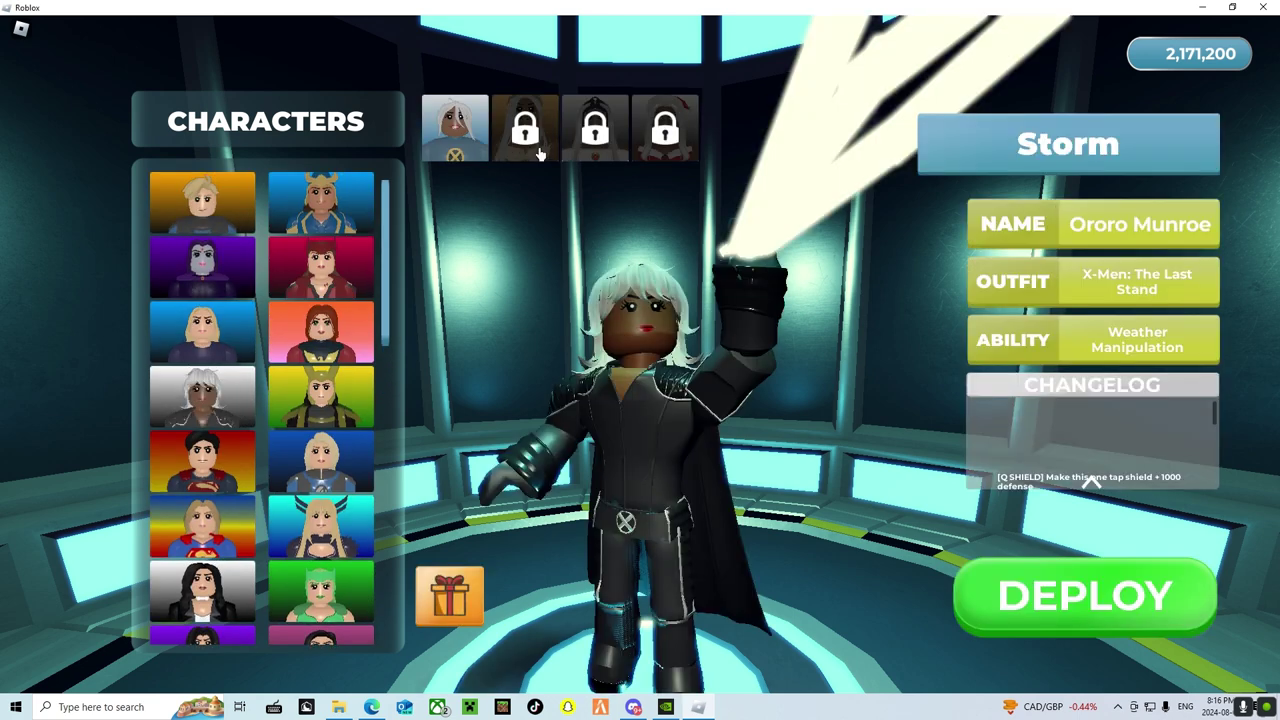
left_click(525, 130)
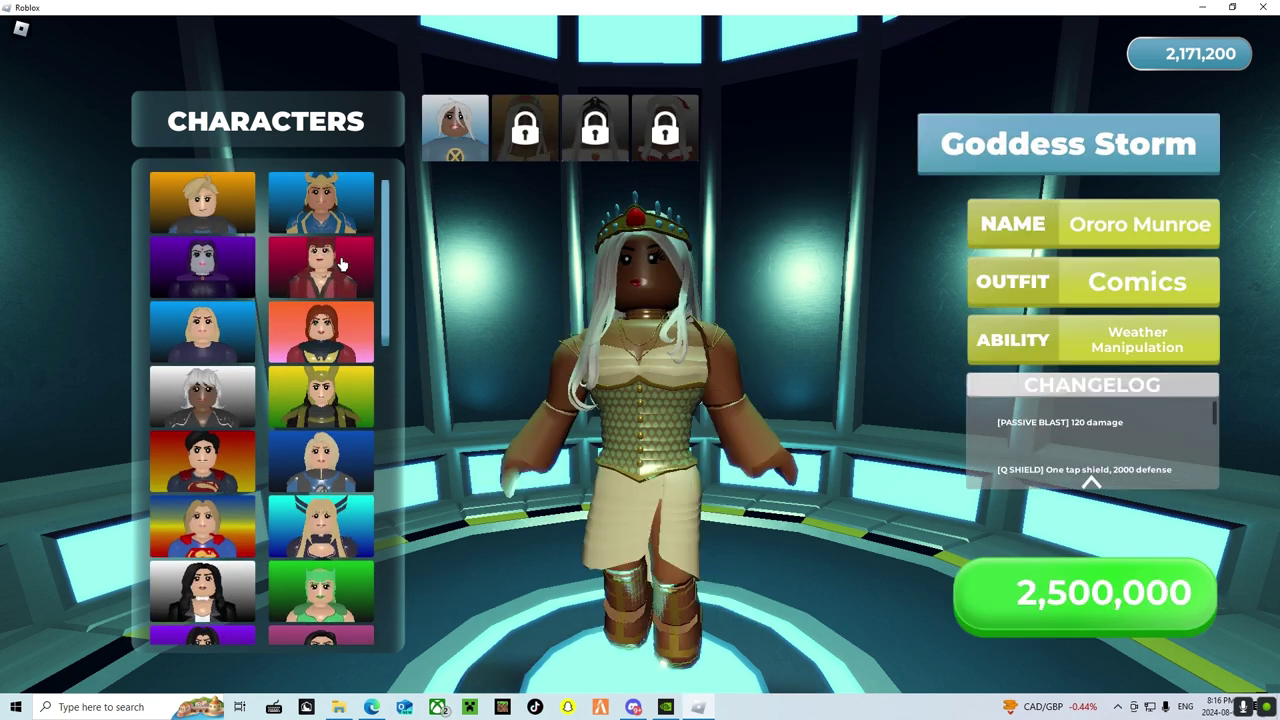
left_click(321, 333)
left_click(321, 400)
left_click(321, 525)
Step: Deploy the pop star, fly to the circular pad, and fight with X and Z explosions
left_click(1060, 594)
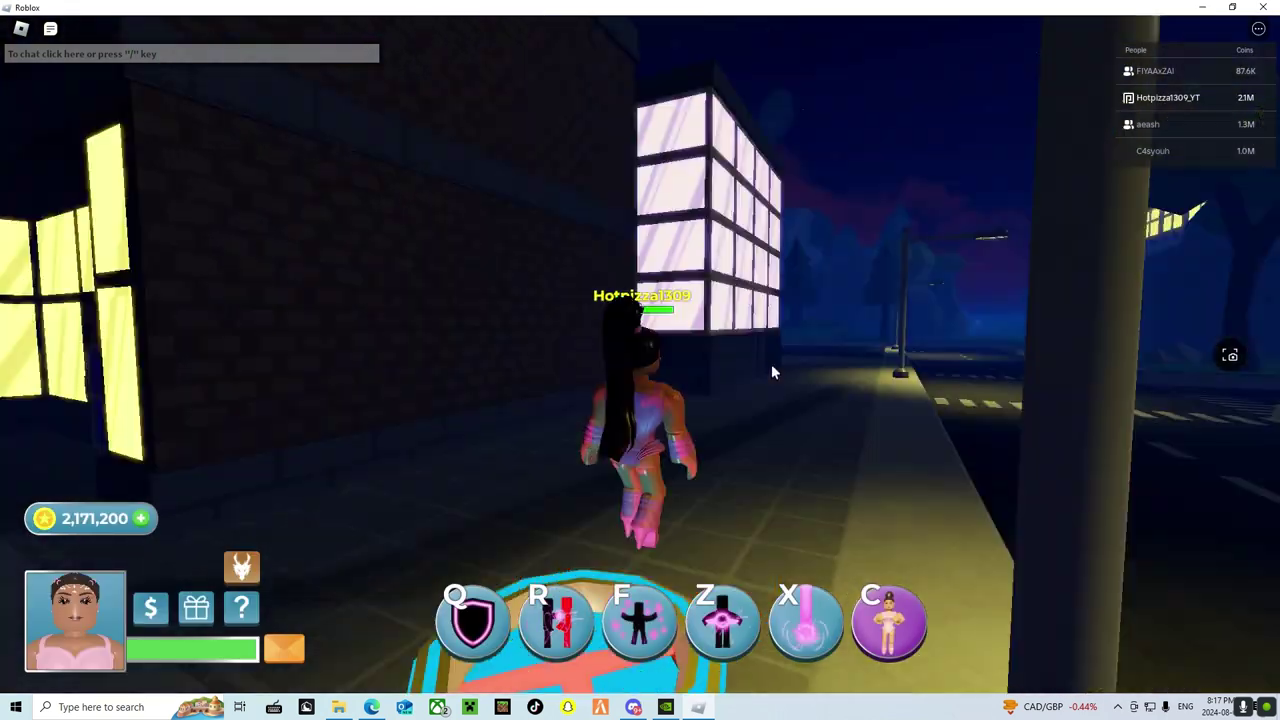
key("space")
key("w")
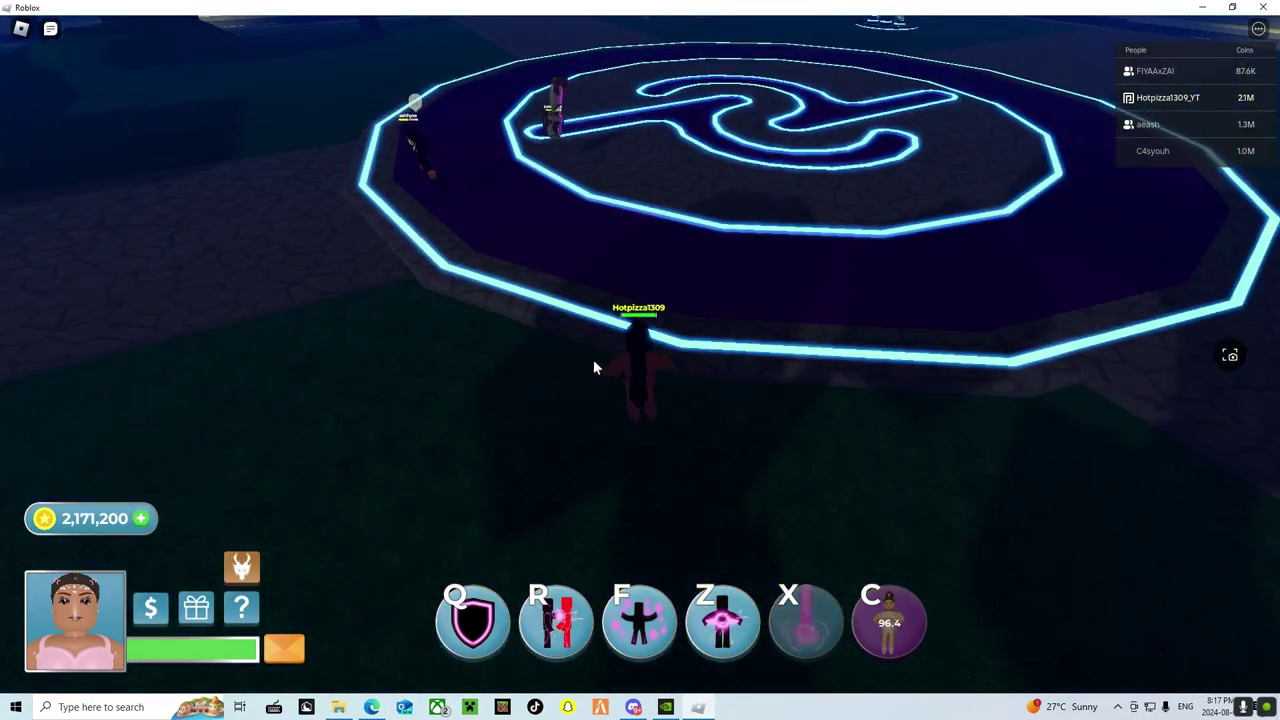
key("x")
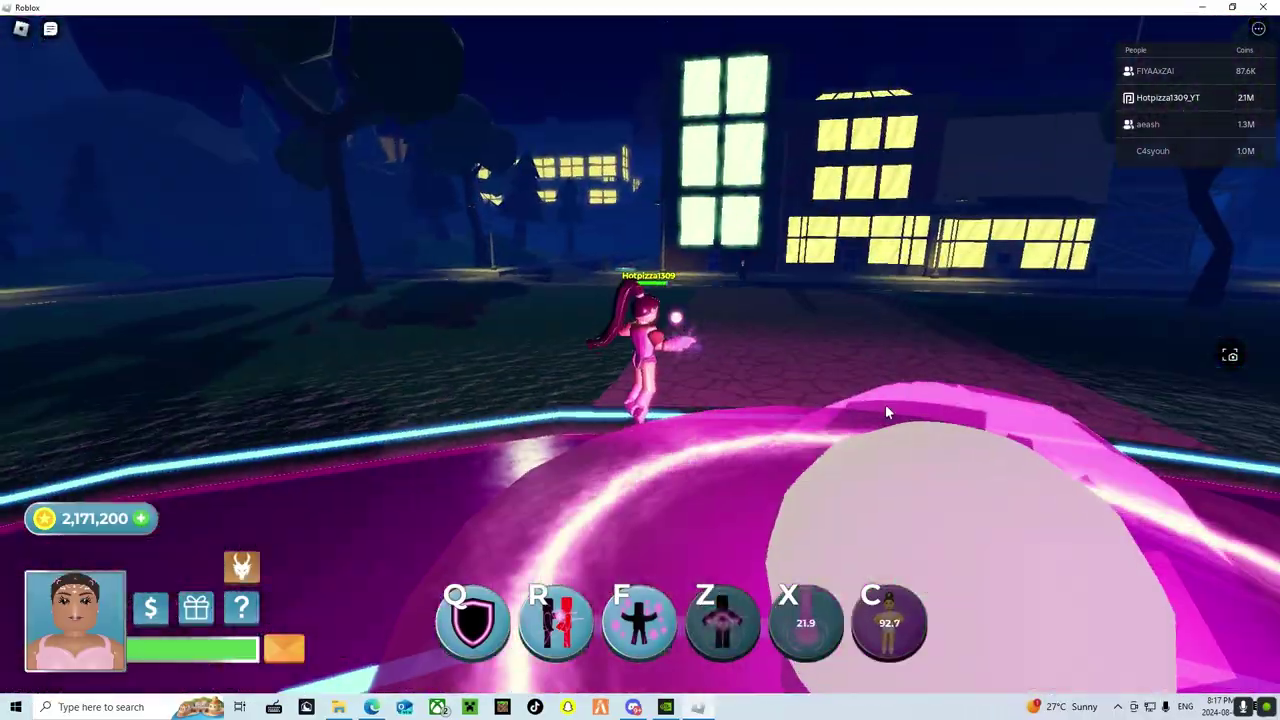
left_click_drag(939, 442, 742, 294)
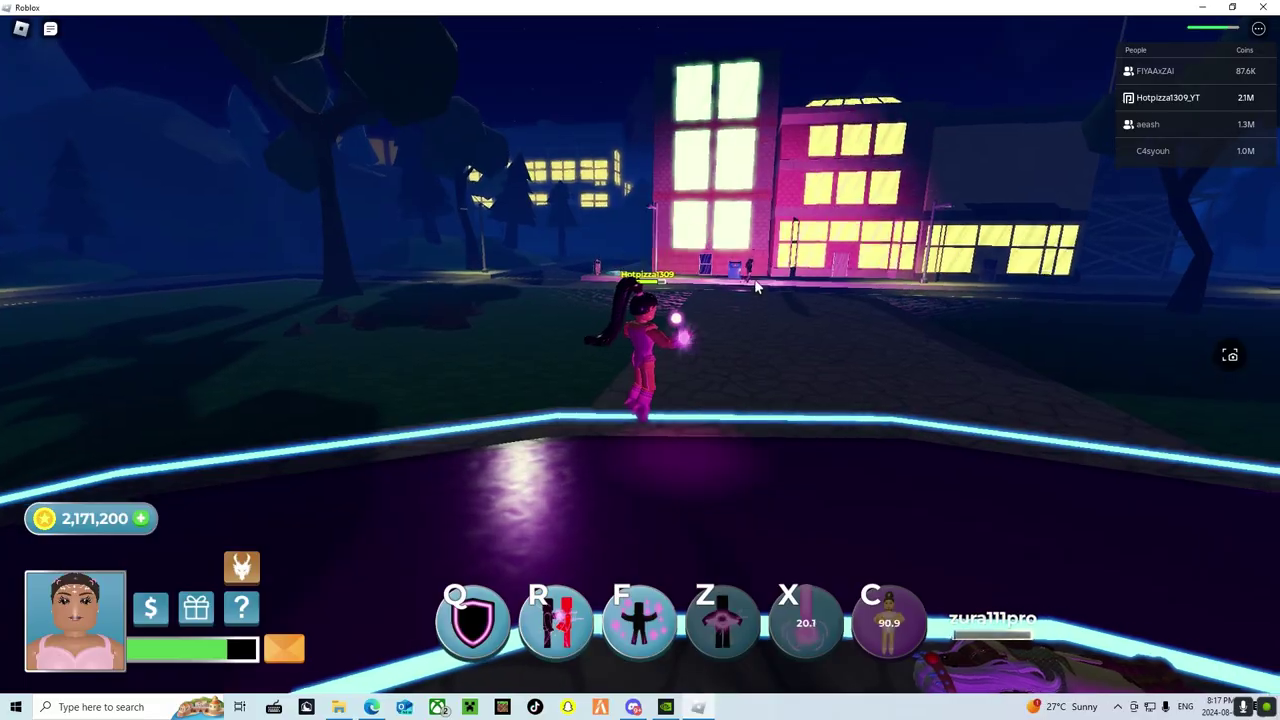
key("z")
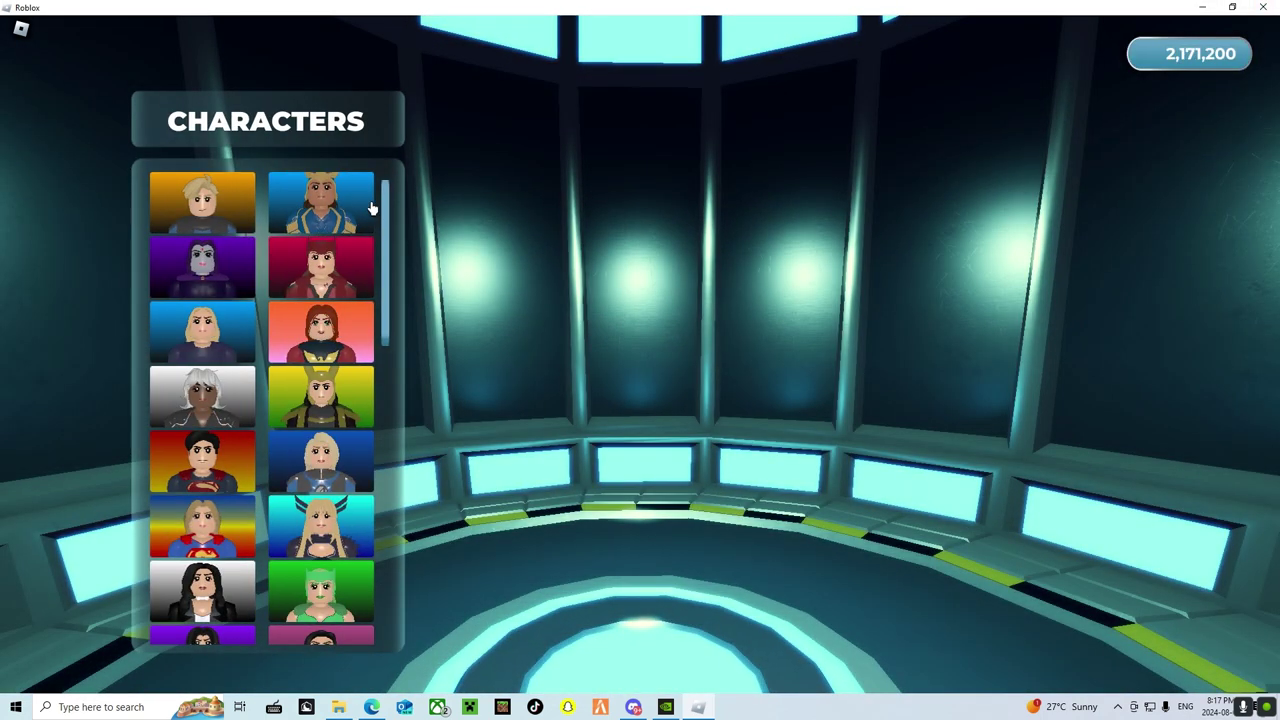
Step: Deploy as Popstar Ari and close the player options menu
left_click(330, 203)
left_click(455, 128)
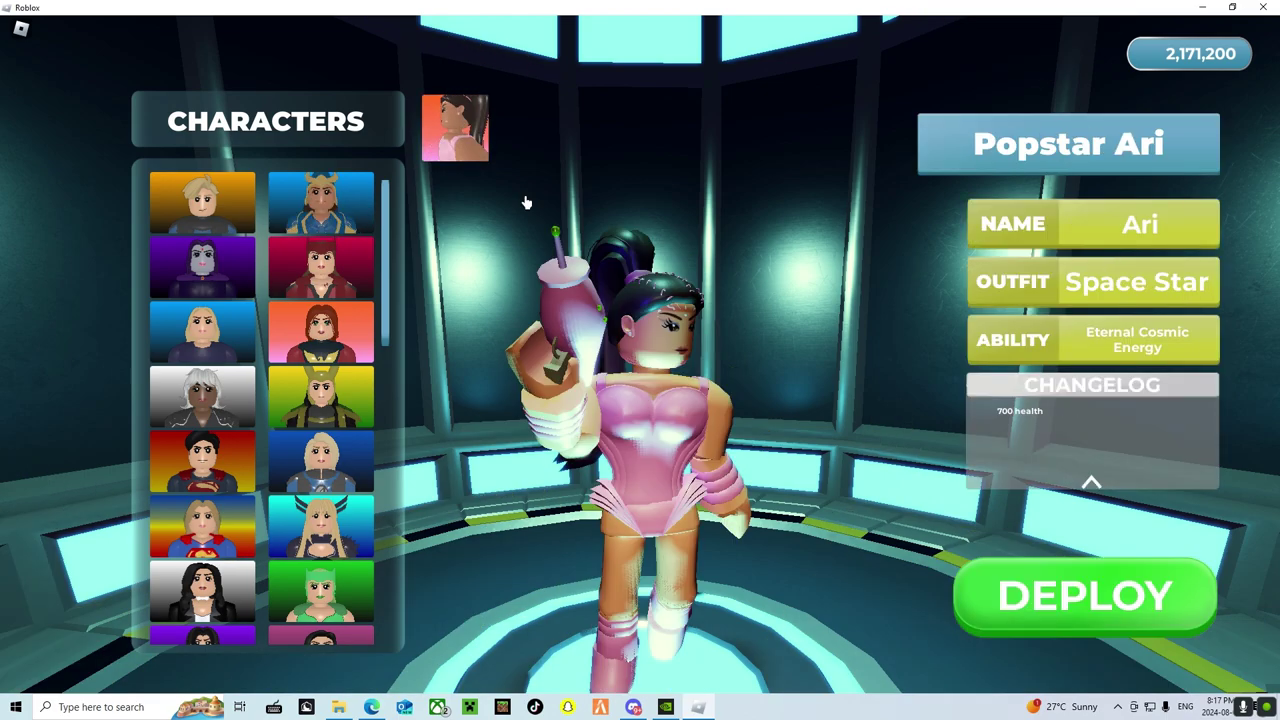
left_click(1040, 595)
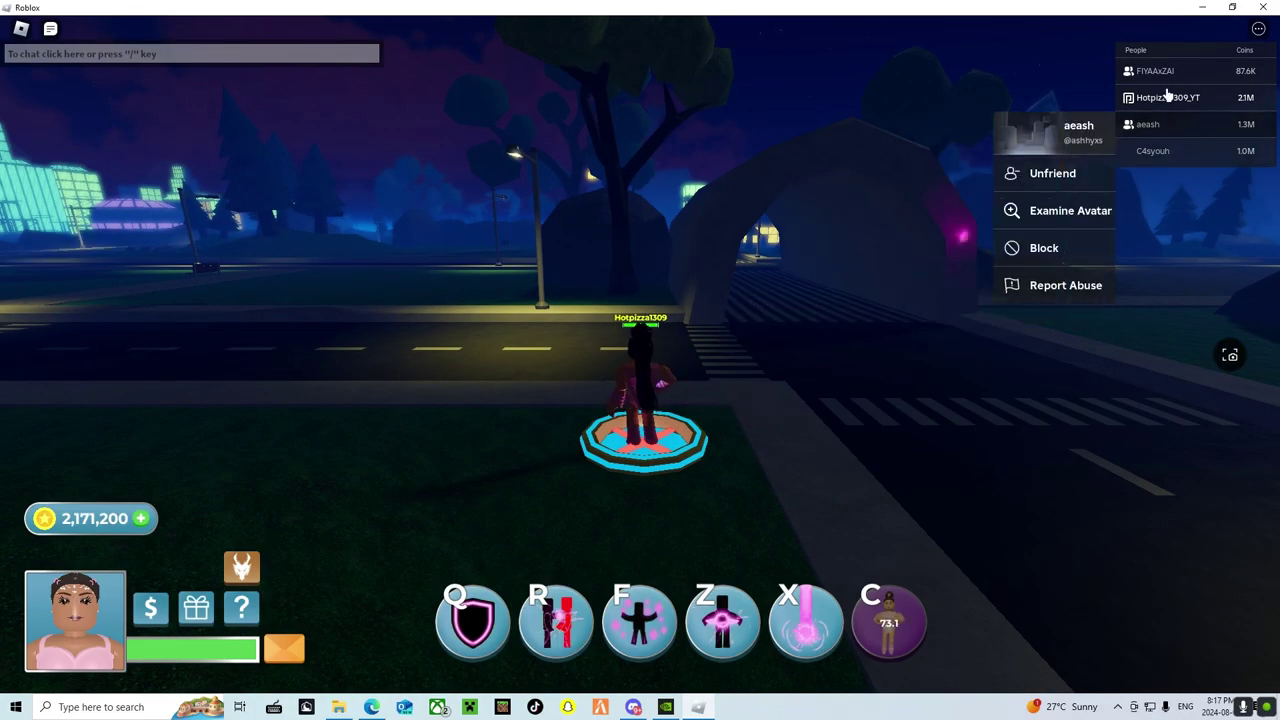
left_click(903, 261)
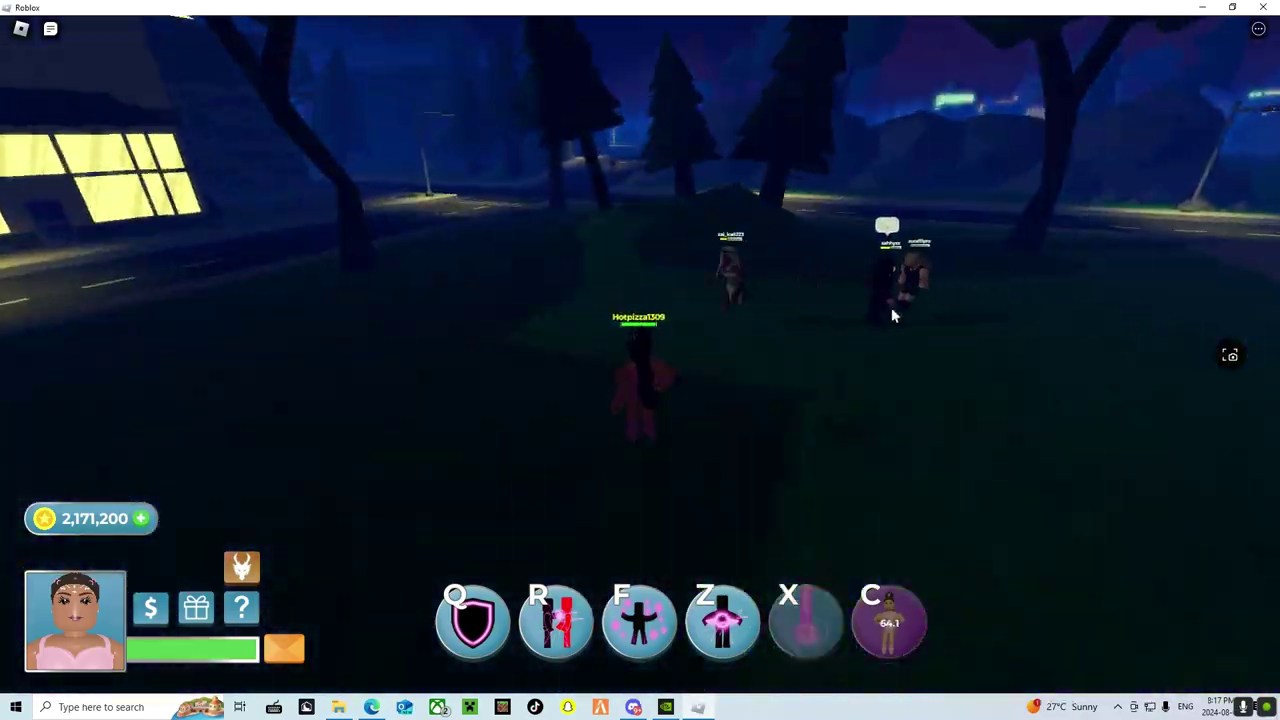
Step: Fight with X explosion, Z attack, F heal and Q shield, checking the leaderboard, then minimize
key("x")
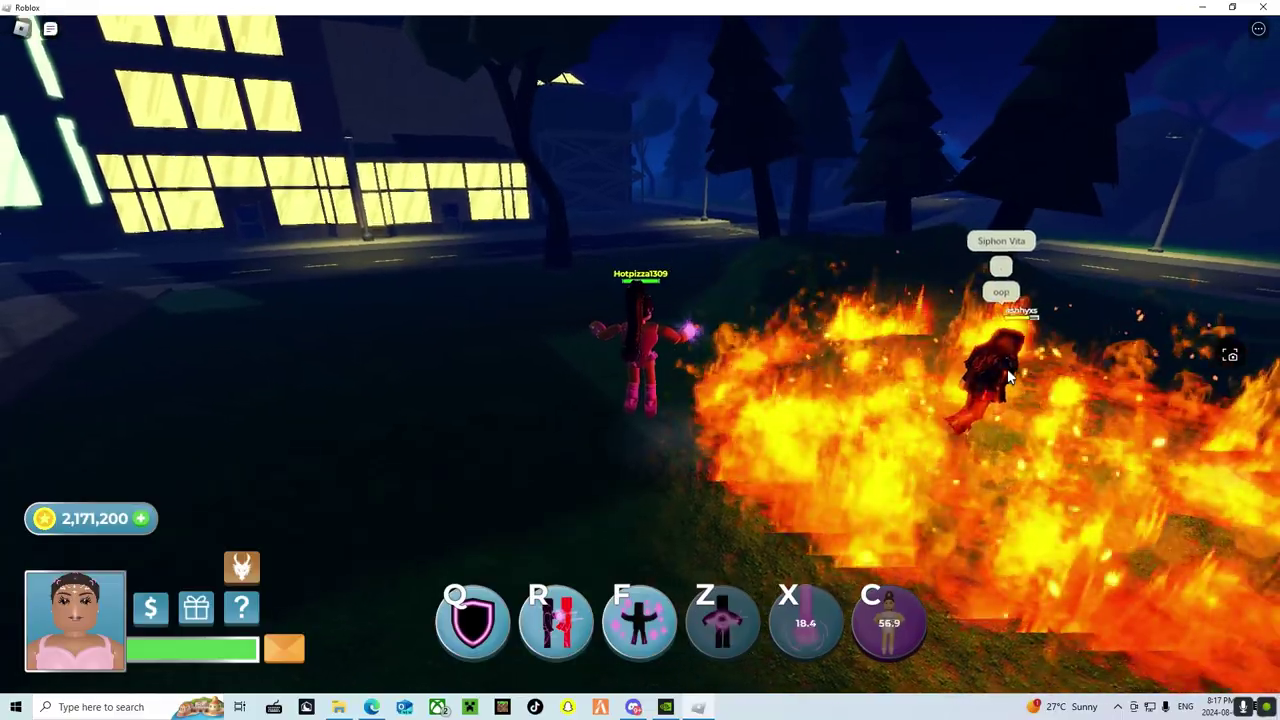
key("Tab")
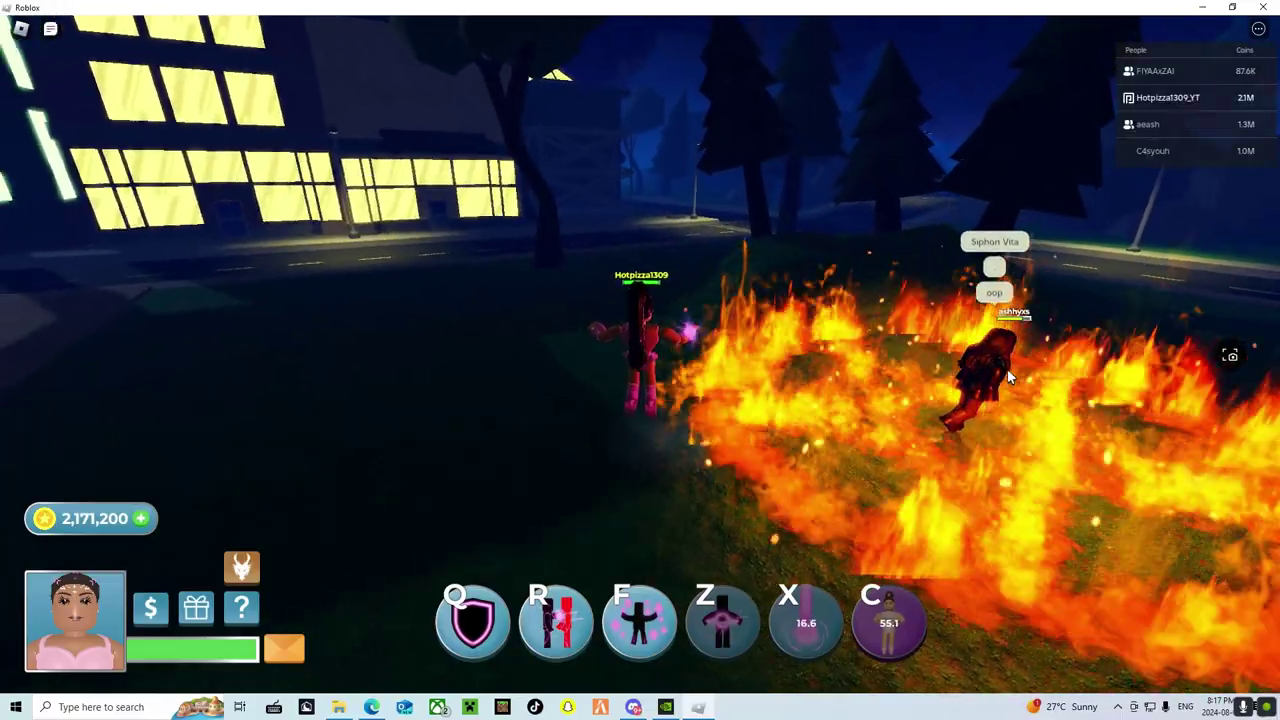
key("z")
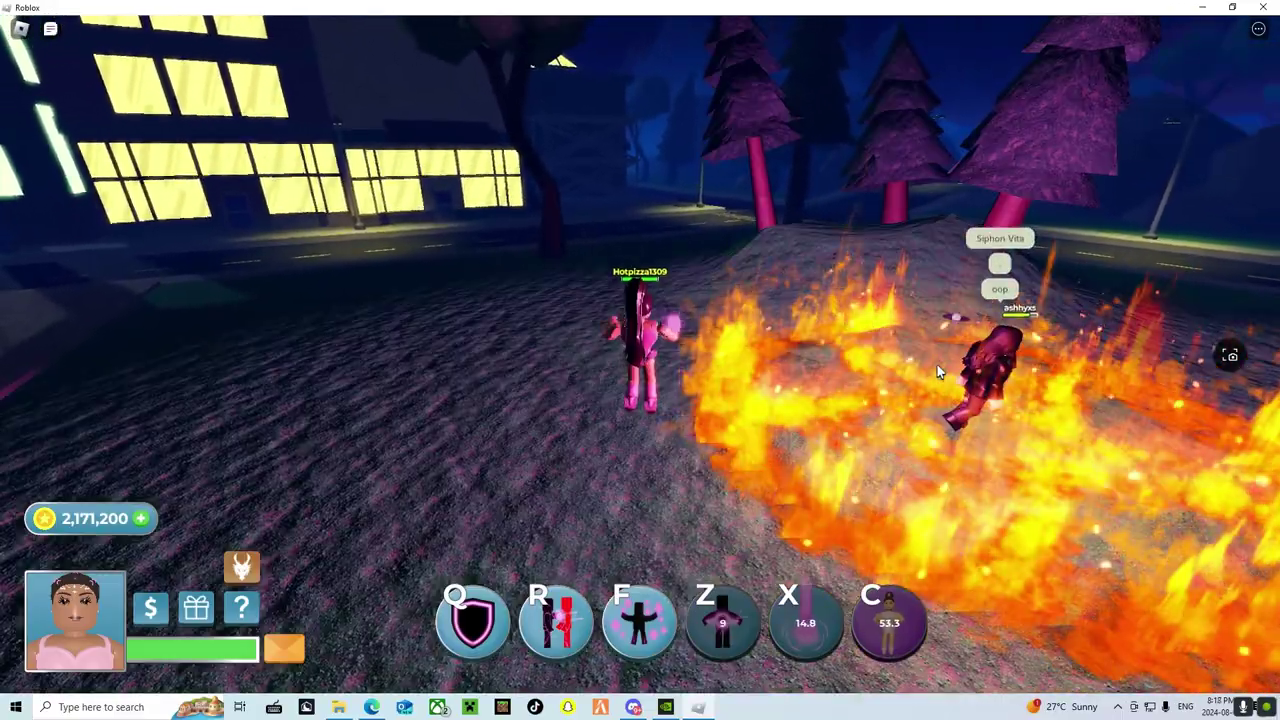
key("f")
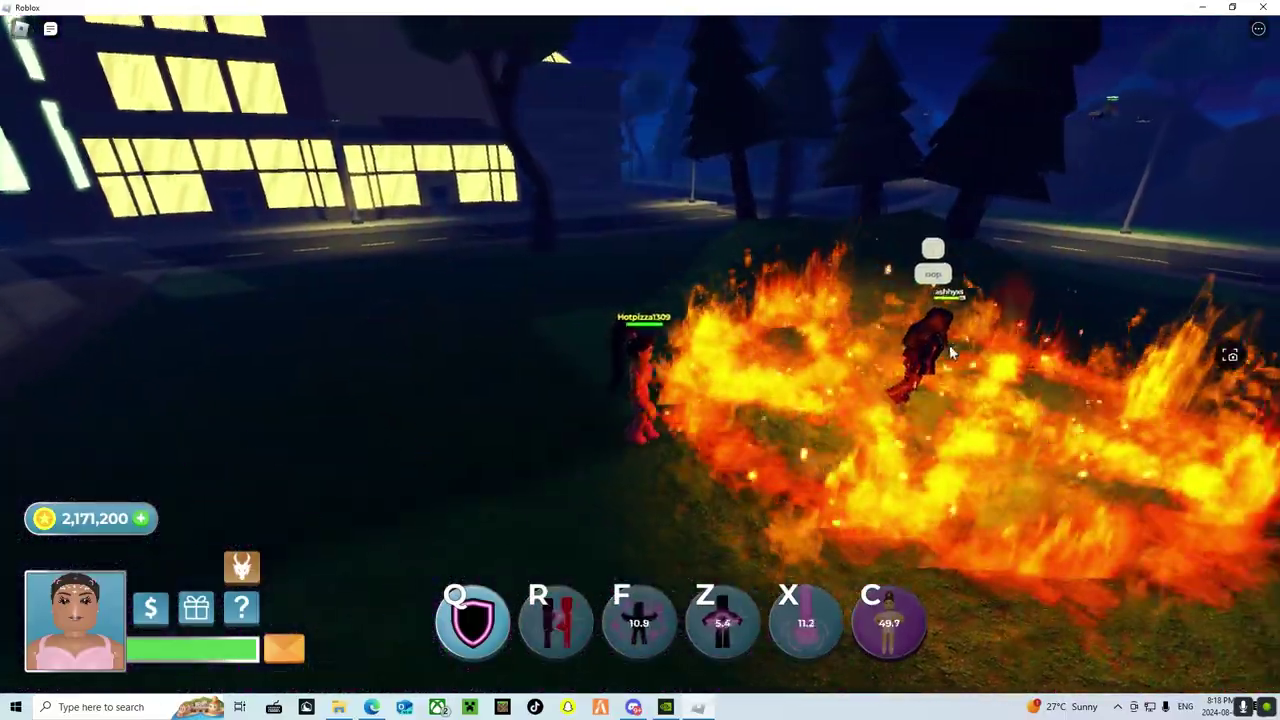
key("q")
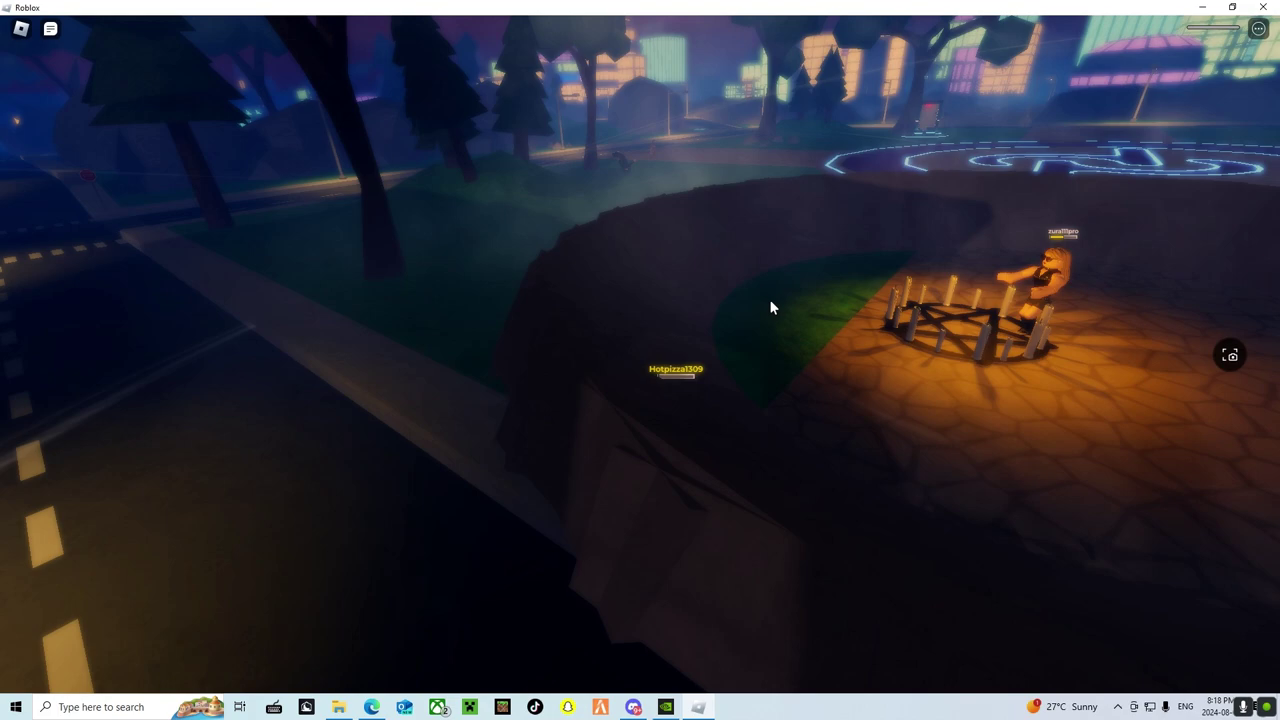
left_click(697, 708)
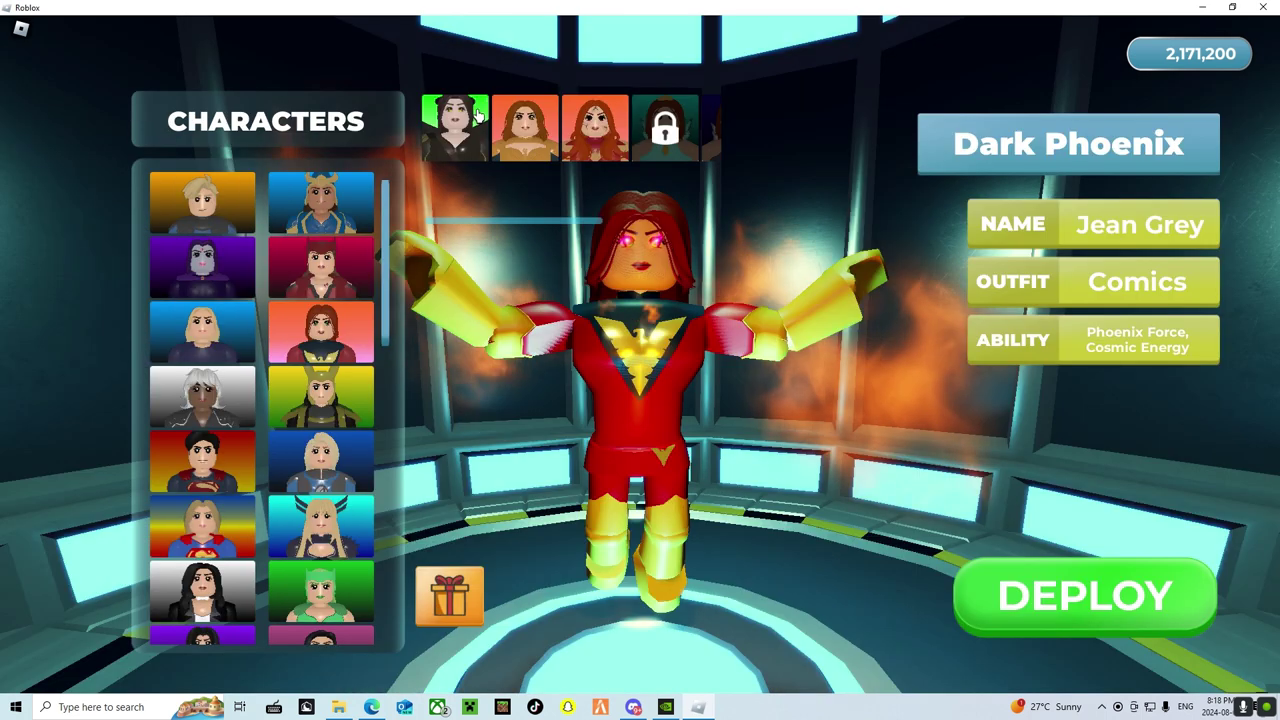
Step: Deploy Dark Phoenix and unleash the C fire explosion
key("f")
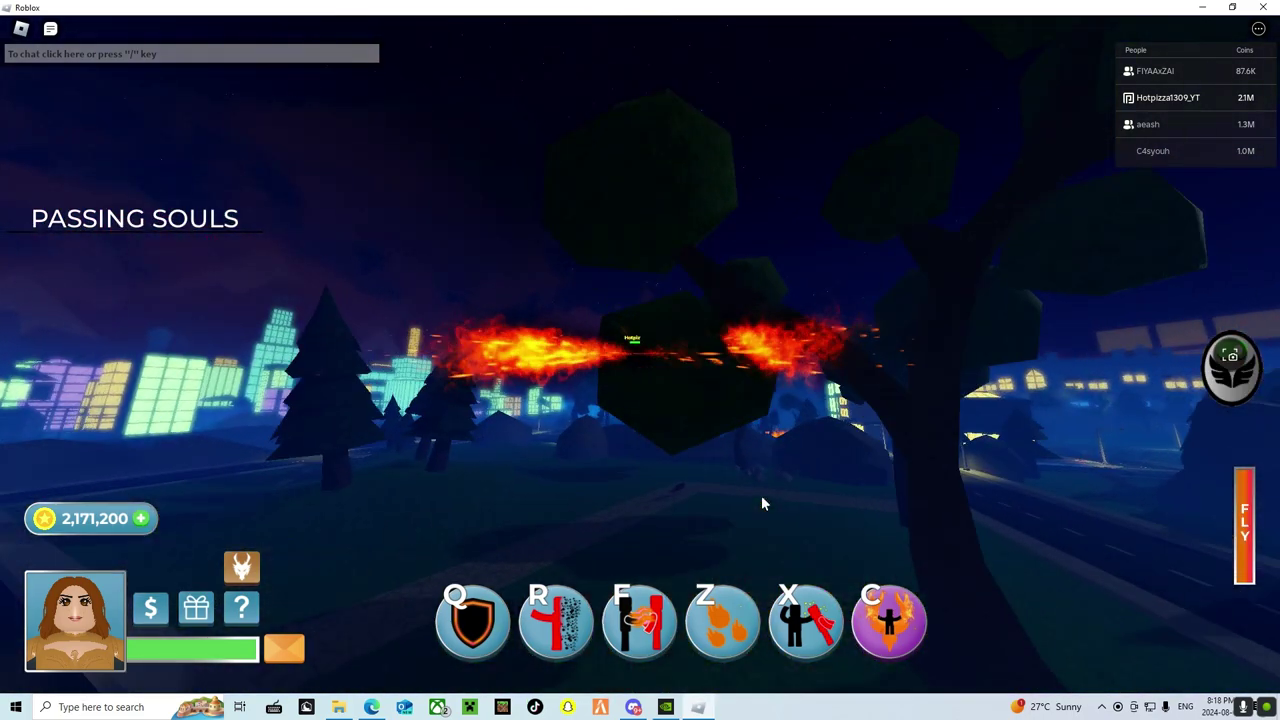
key("c")
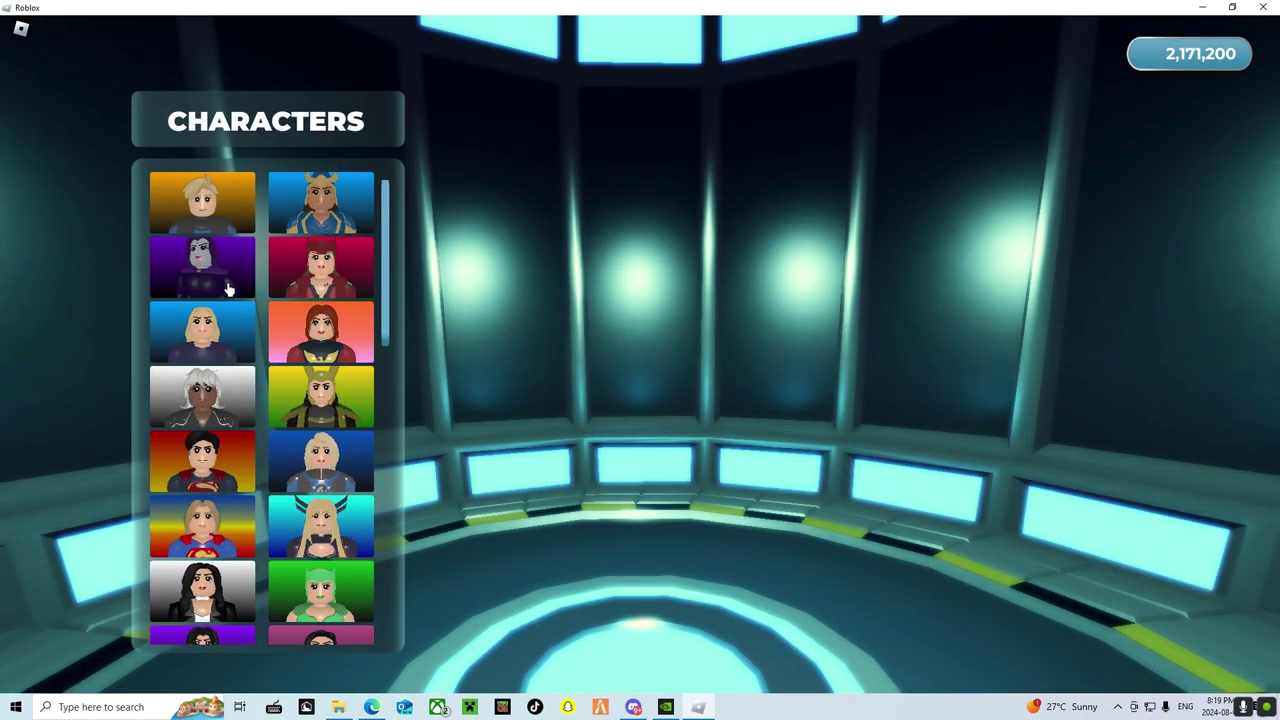
Step: Deploy Raven in her TV outfit and rotate the camera around the scene
left_click(203, 267)
left_click(524, 130)
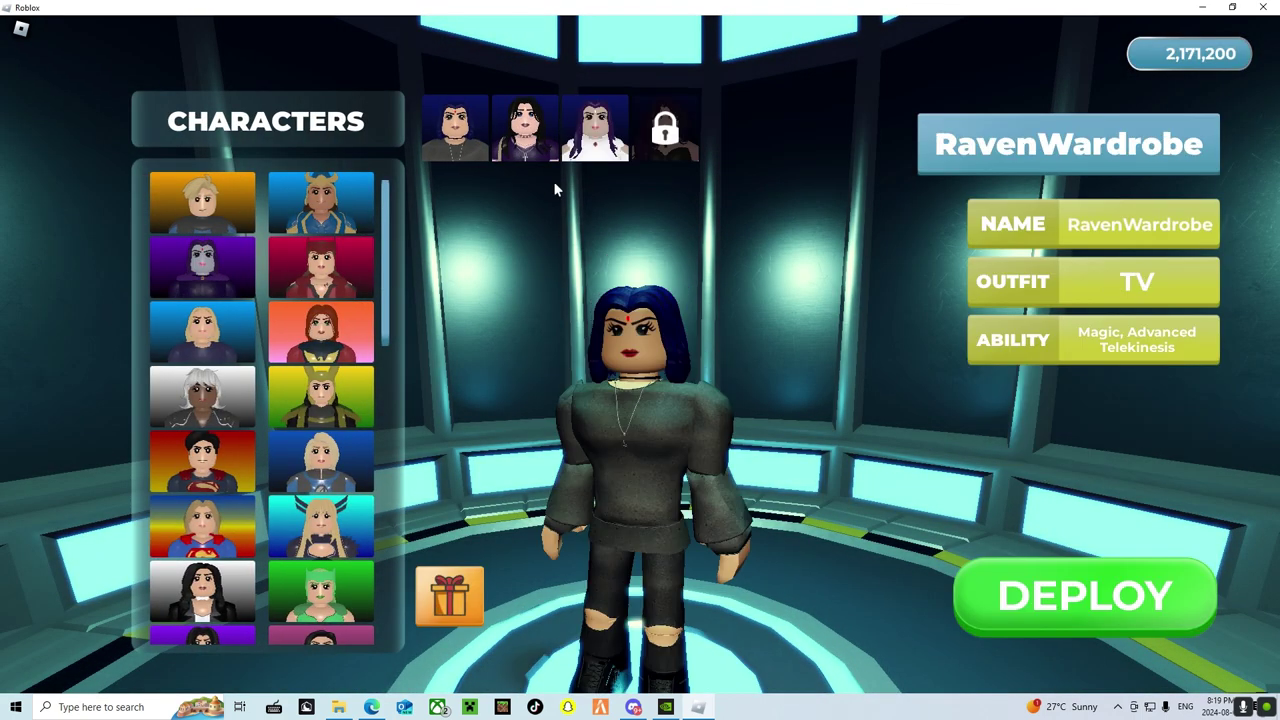
left_click(1022, 600)
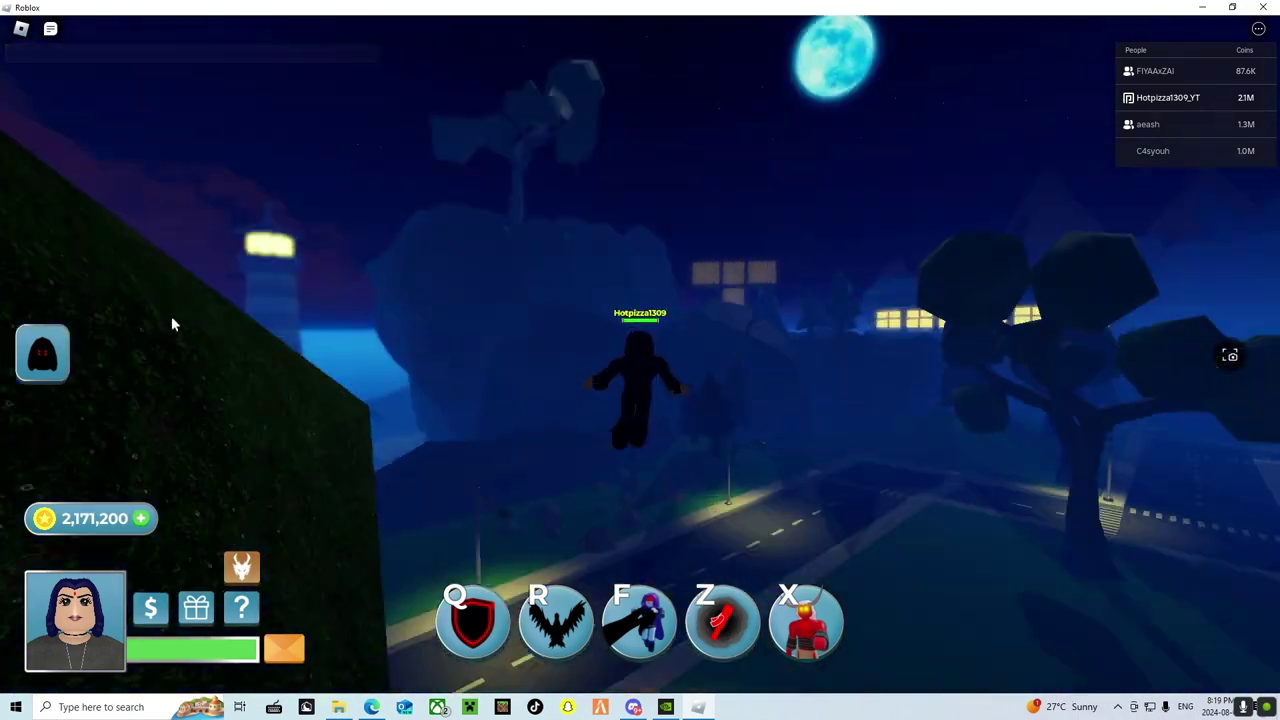
left_click_drag(171, 316, 620, 312)
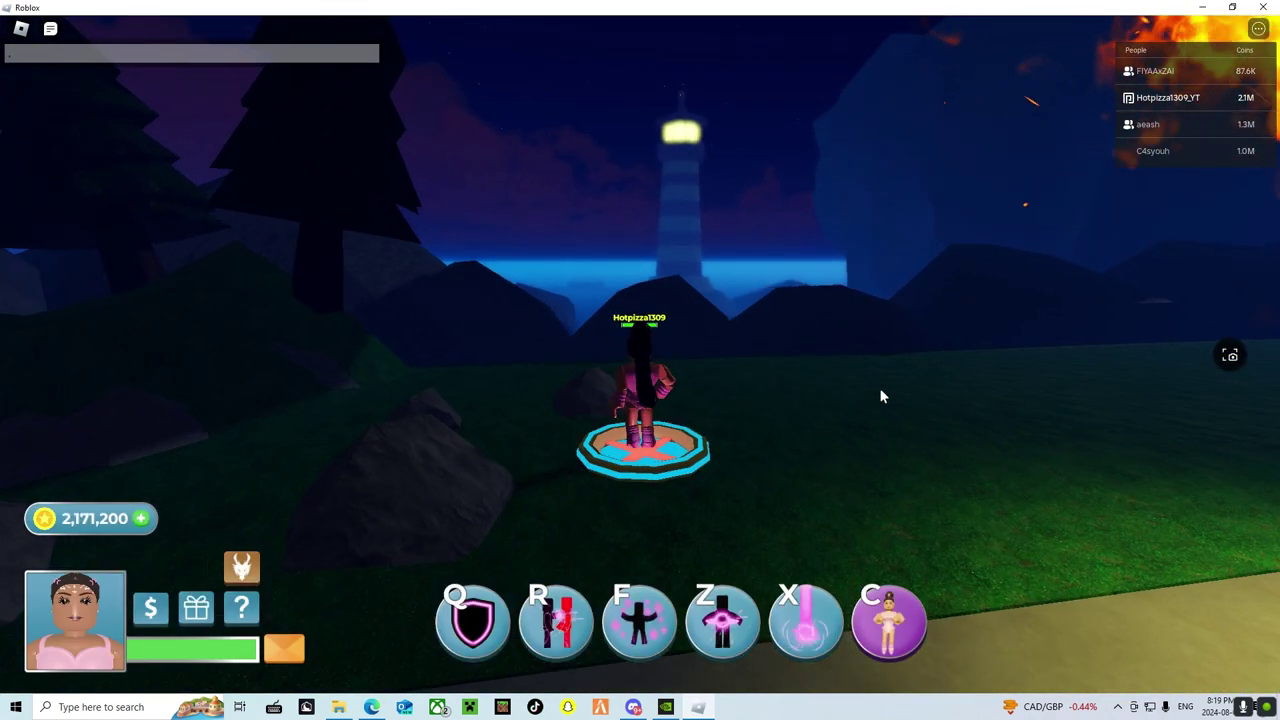
Step: Fight as the giant pink popstar using X, C ultimate, and Z abilities
key("w")
key("w")
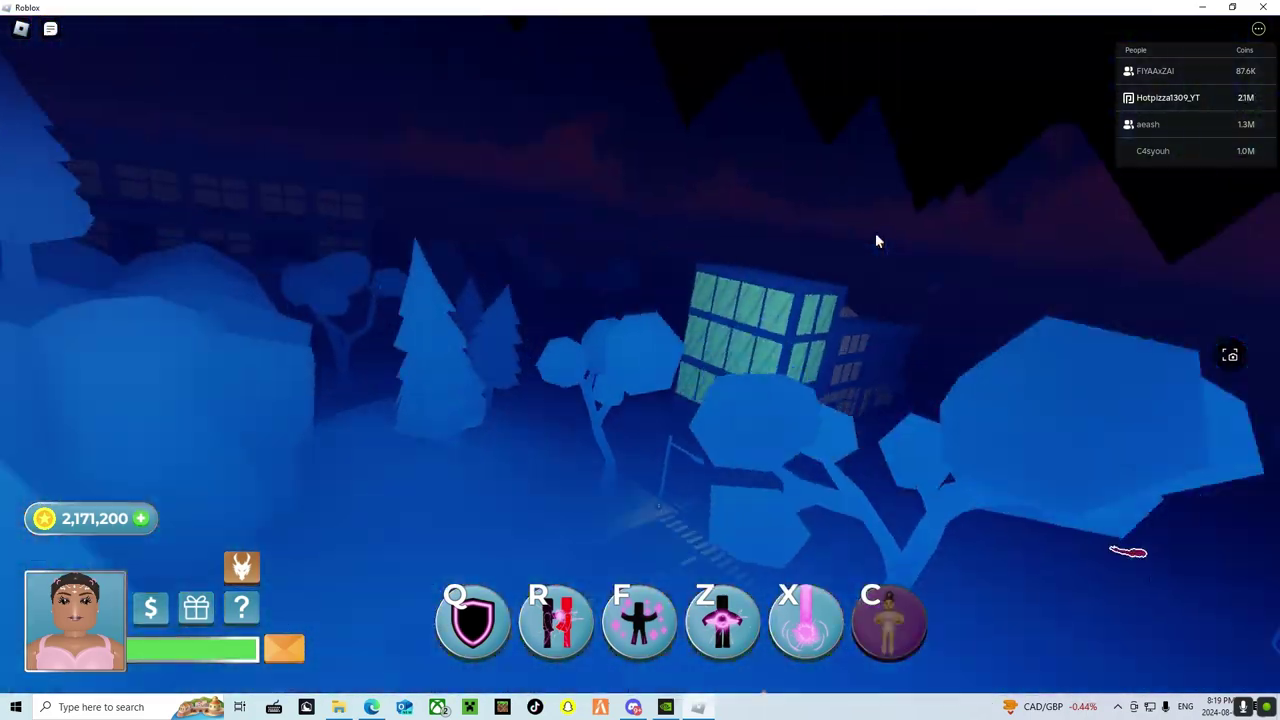
key("x")
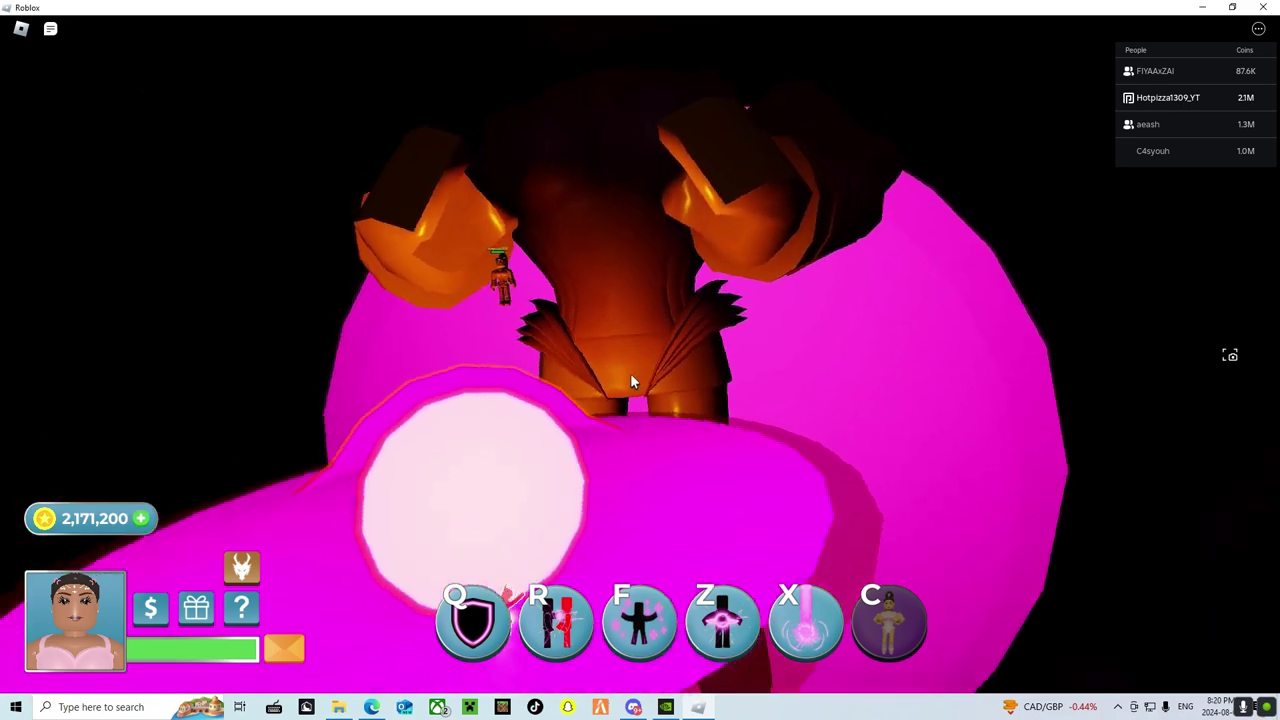
key("c")
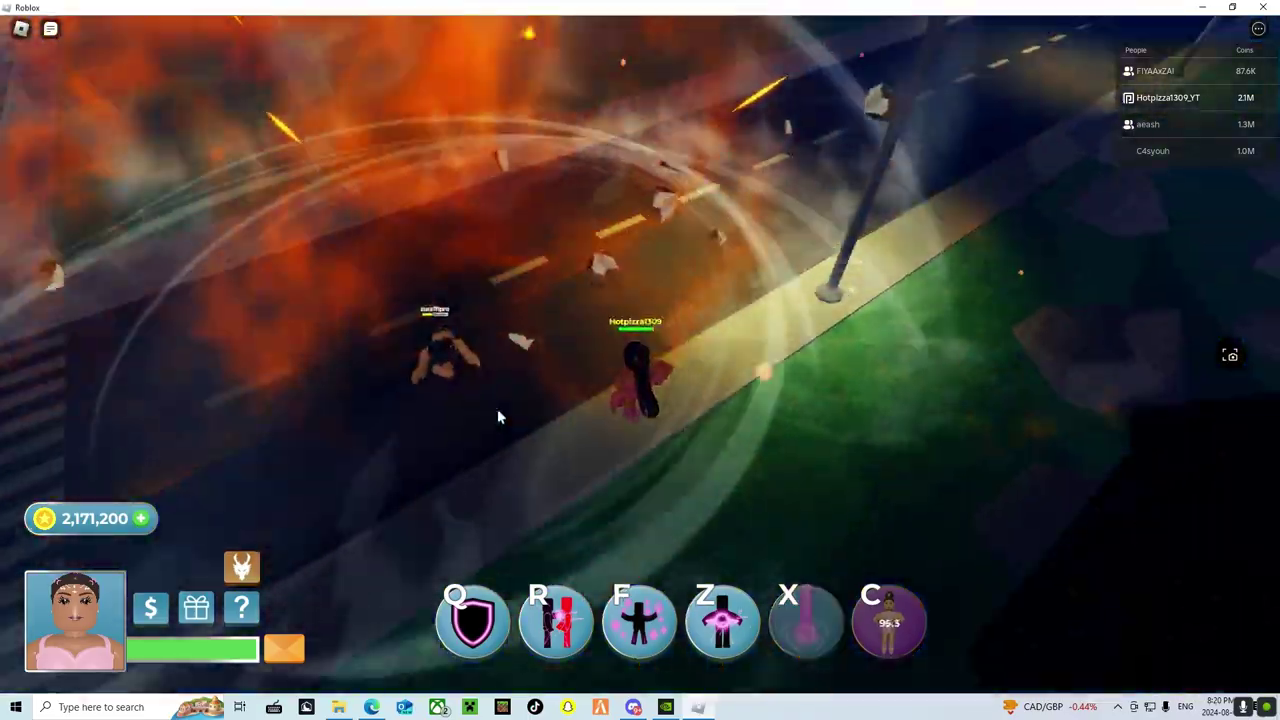
key("x")
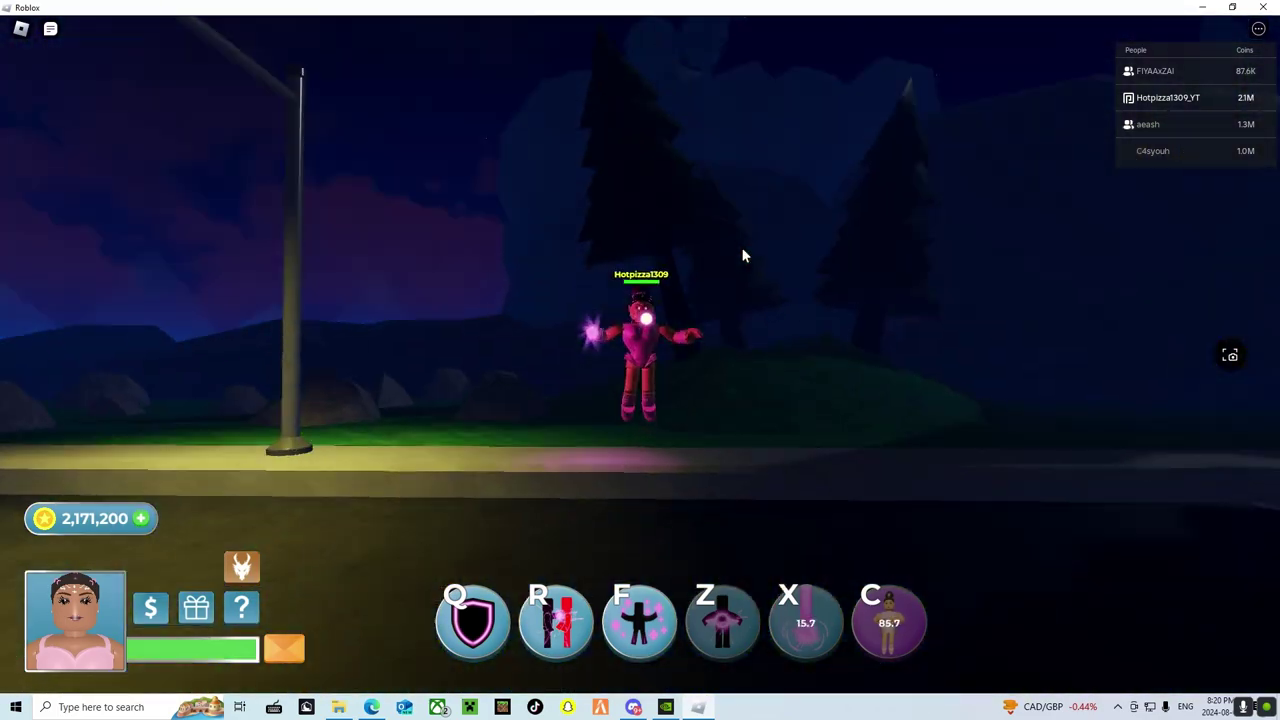
scroll(743, 256, "up", 5)
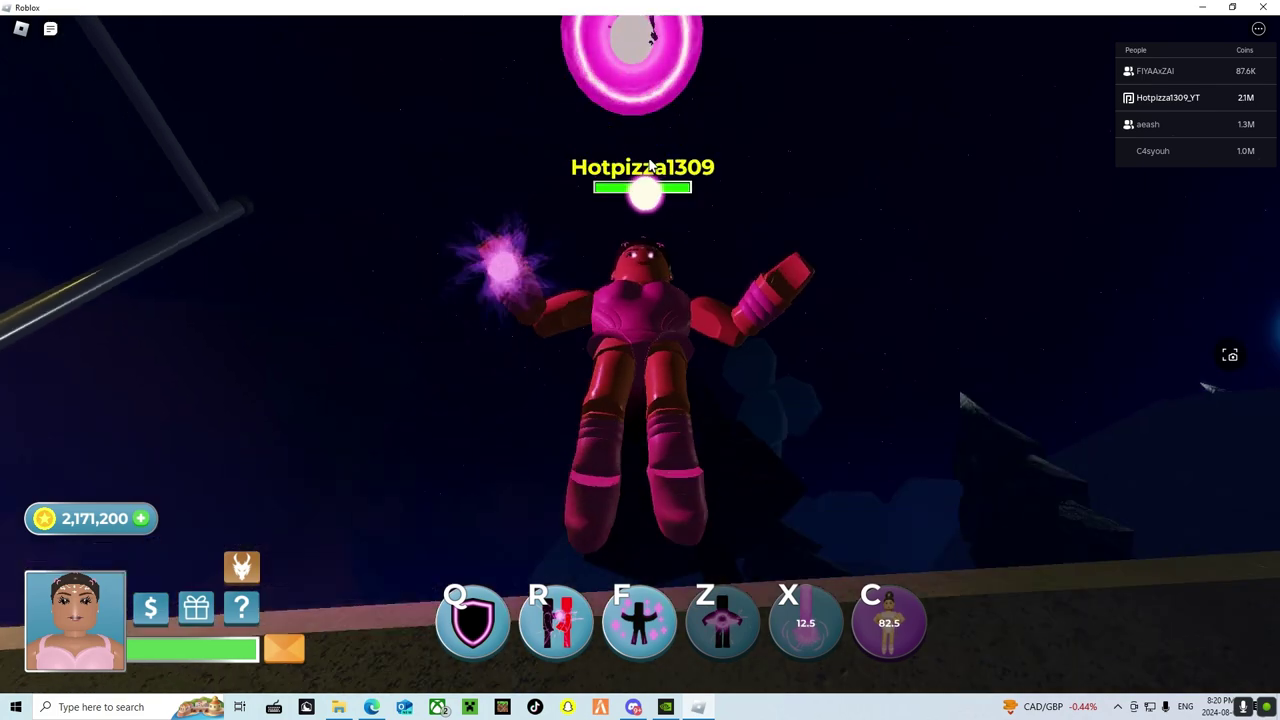
scroll(650, 168, "down", 8)
key("z")
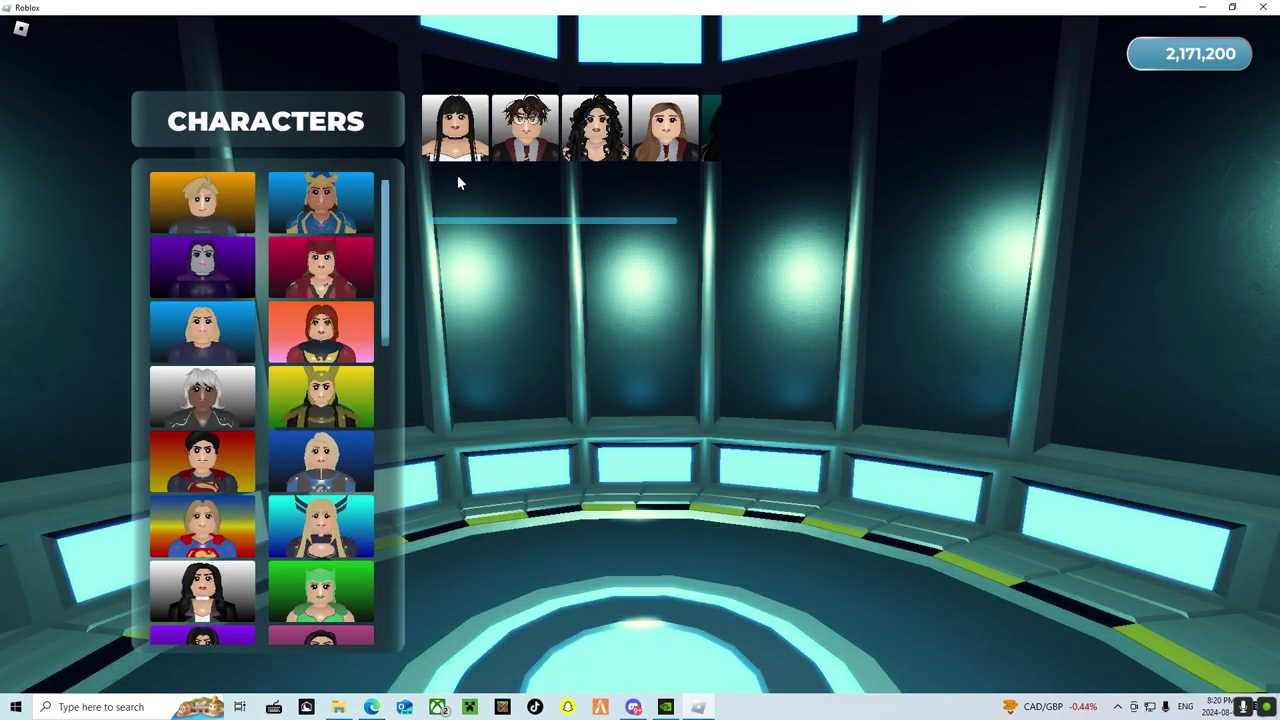
Step: Deploy the curly-haired witch and cast the fire blast, Crucio, and Expecto Patronum
left_click(1075, 634)
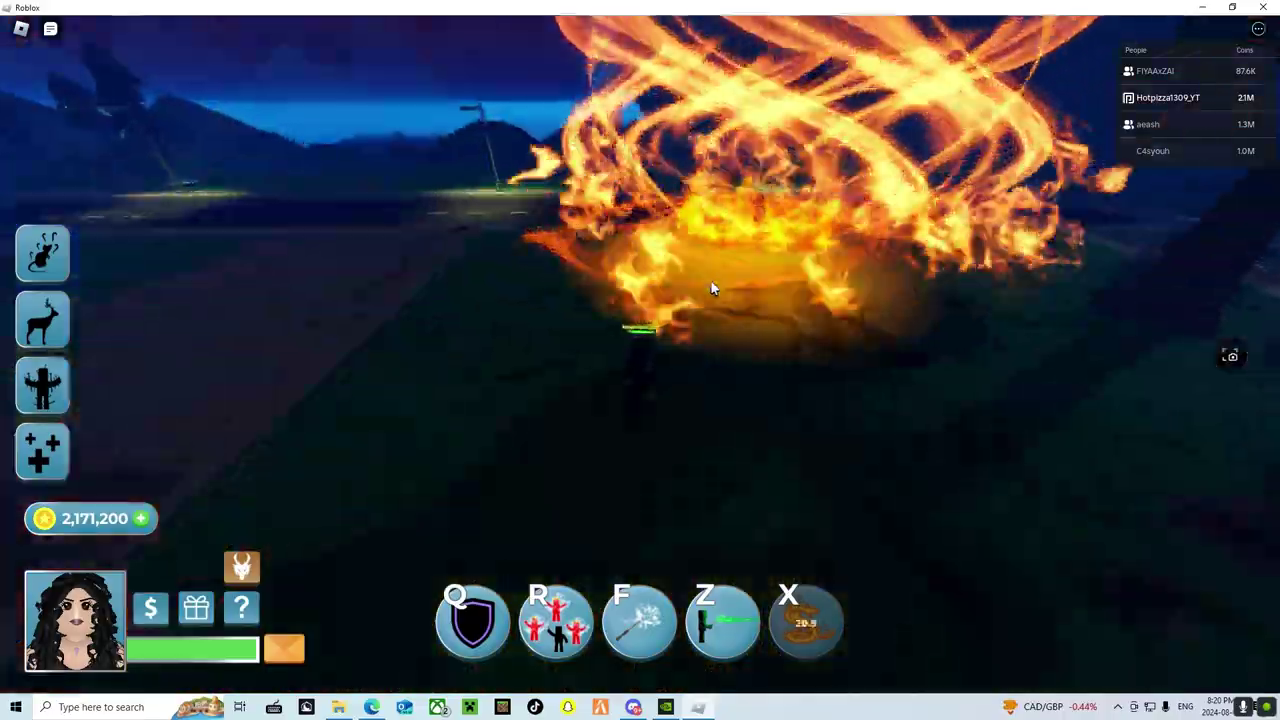
key("f")
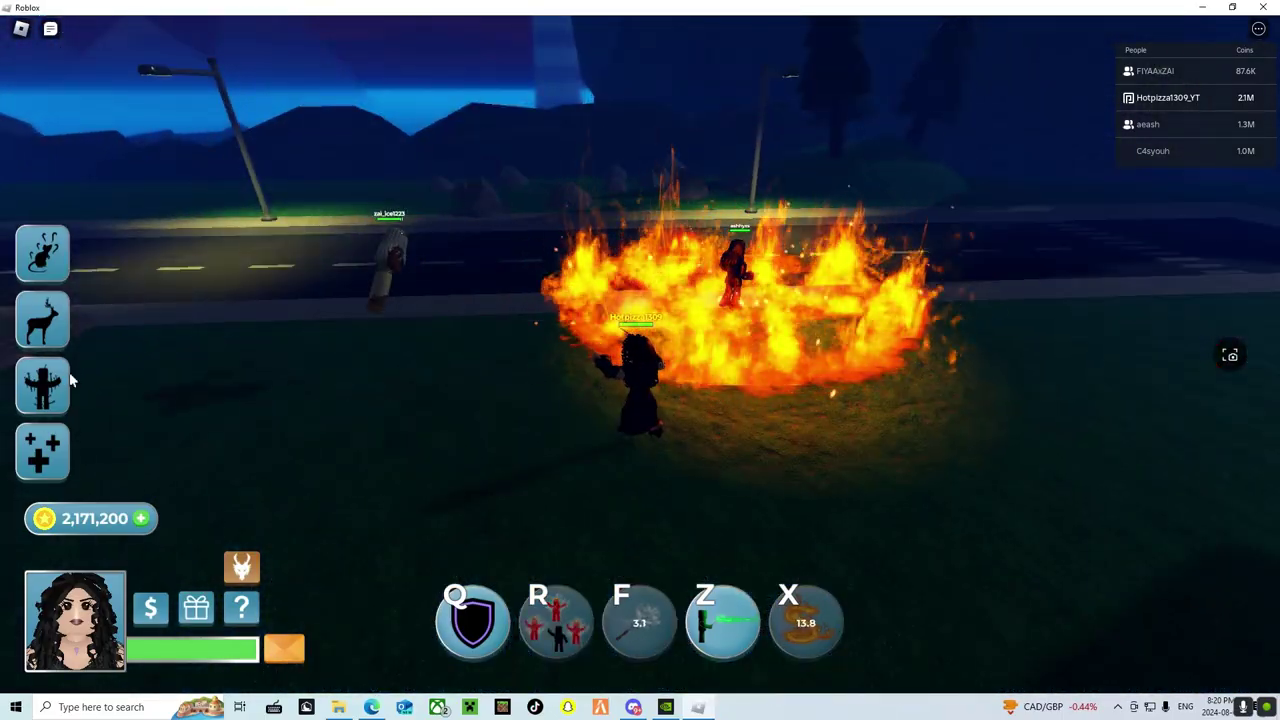
key("f")
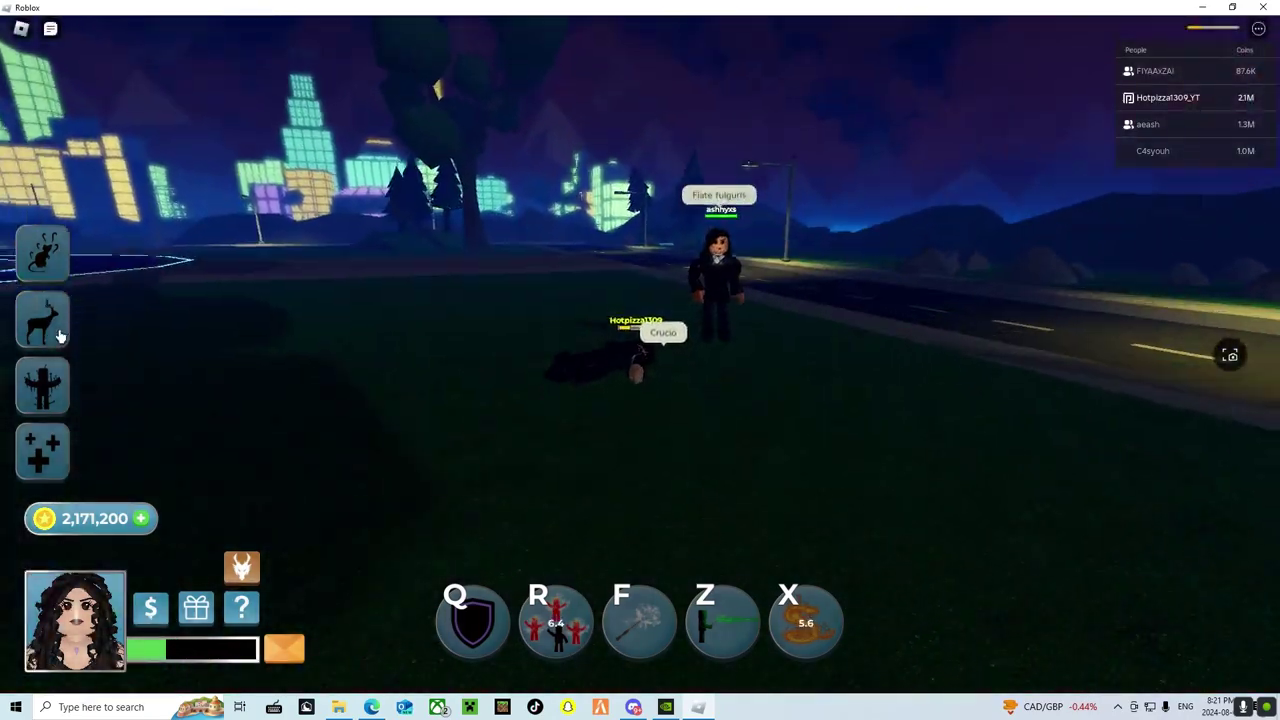
left_click(58, 335)
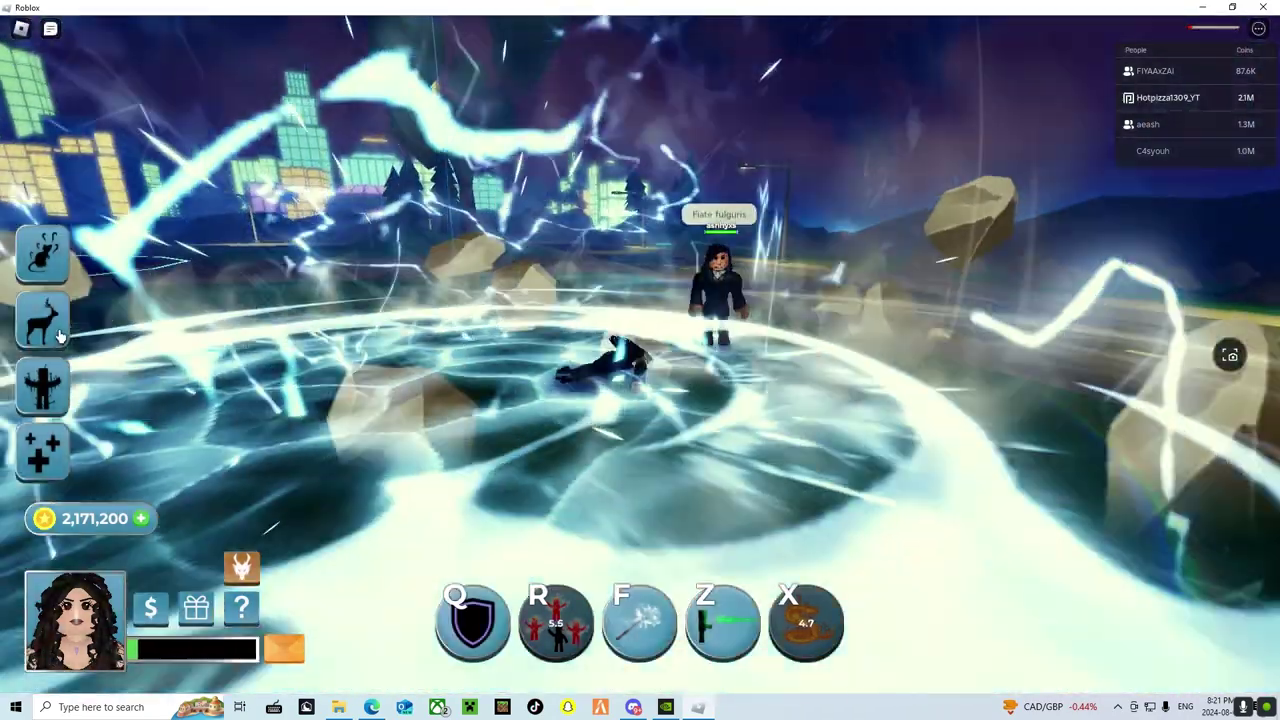
Step: Unleash a lightning blast, raise the Q shield, and cast the dark fire ability
key("f")
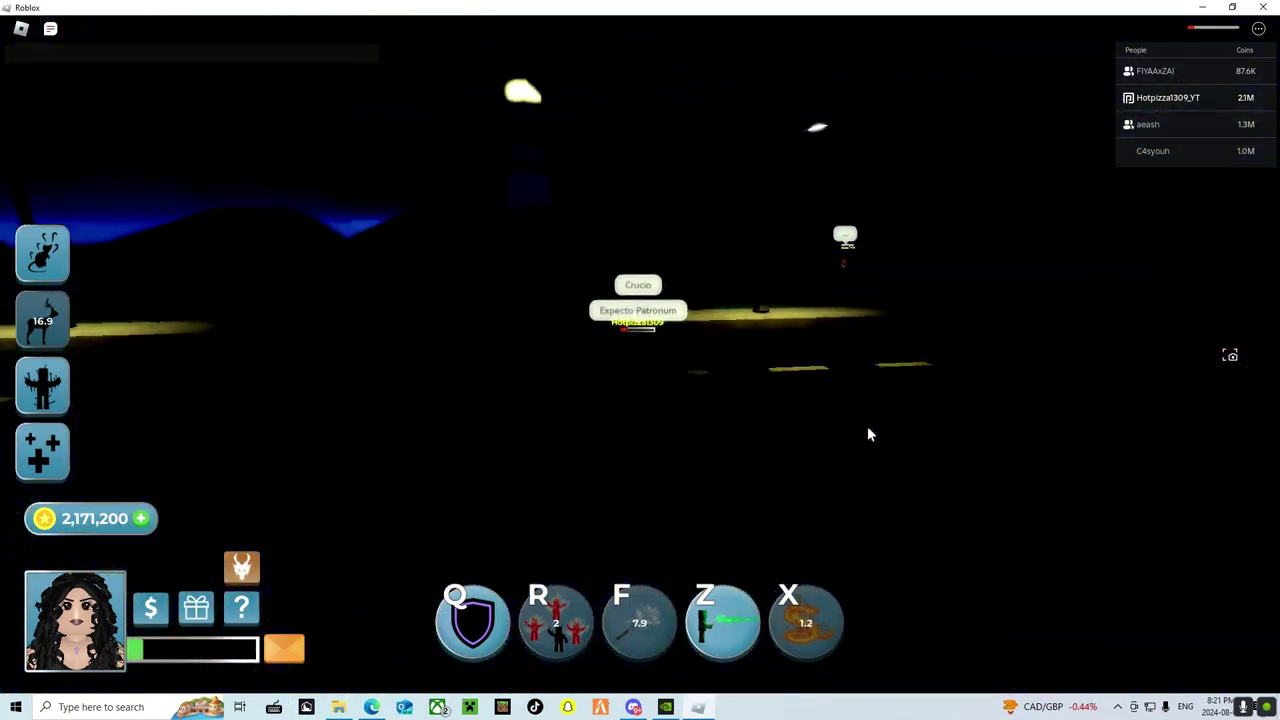
key("q")
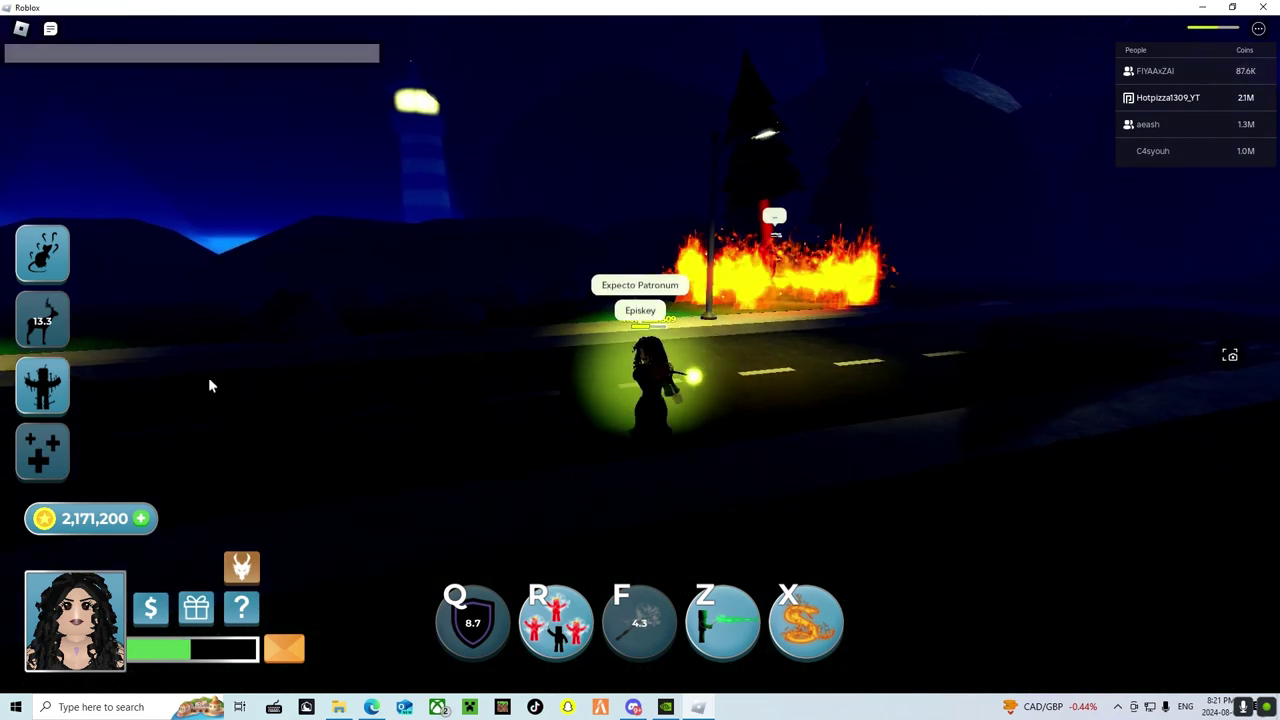
key("4")
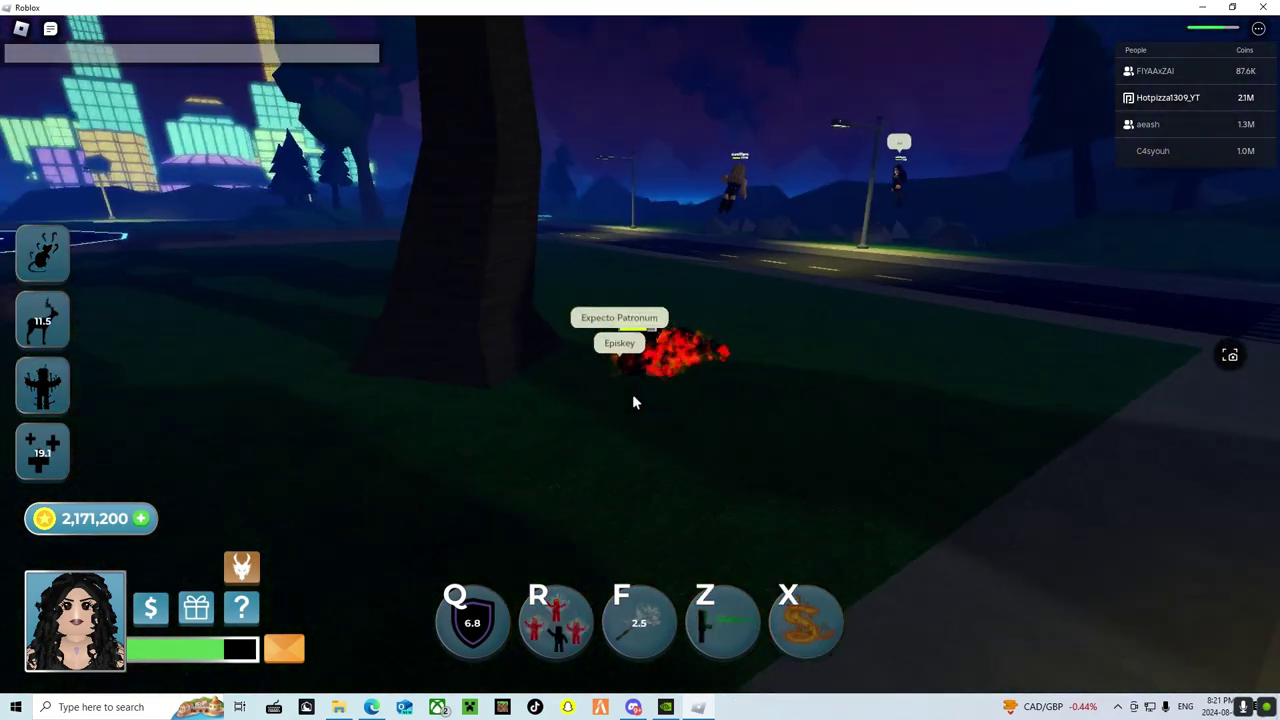
left_click_drag(632, 394, 527, 344)
left_click(42, 390)
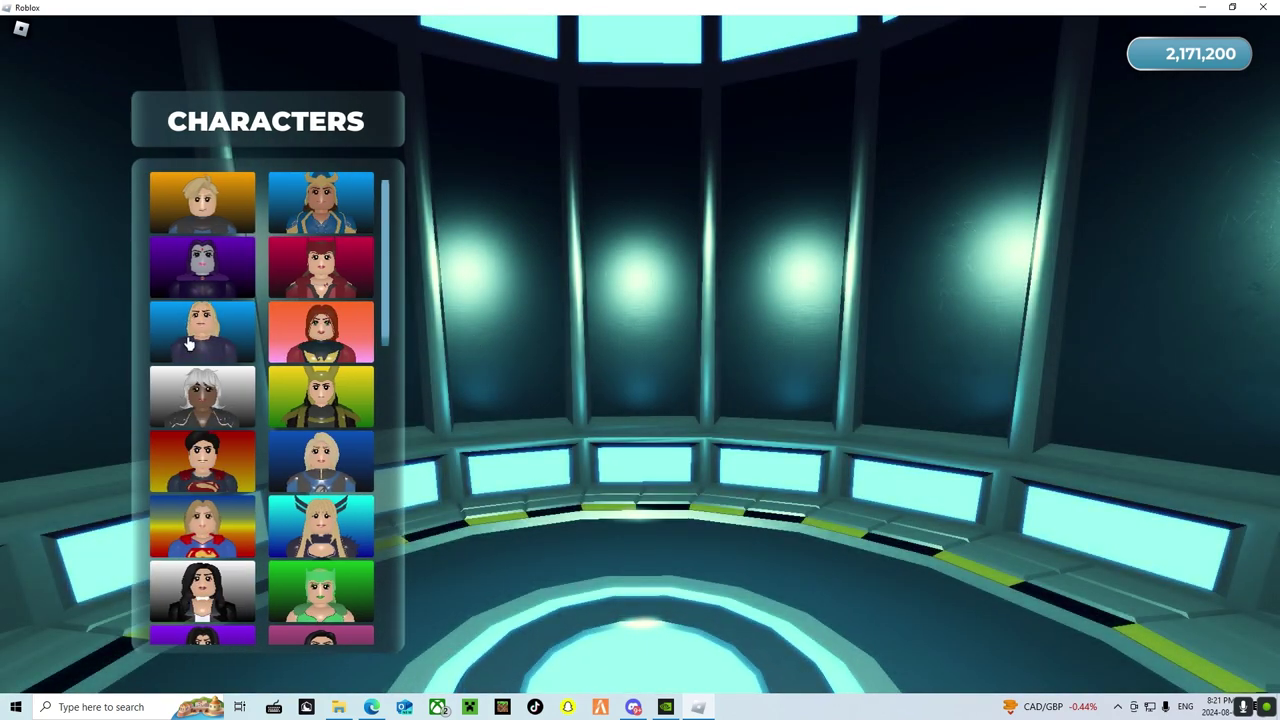
Step: Deploy Gwen: Prom Queen and walk across the crosswalk
left_click(202, 330)
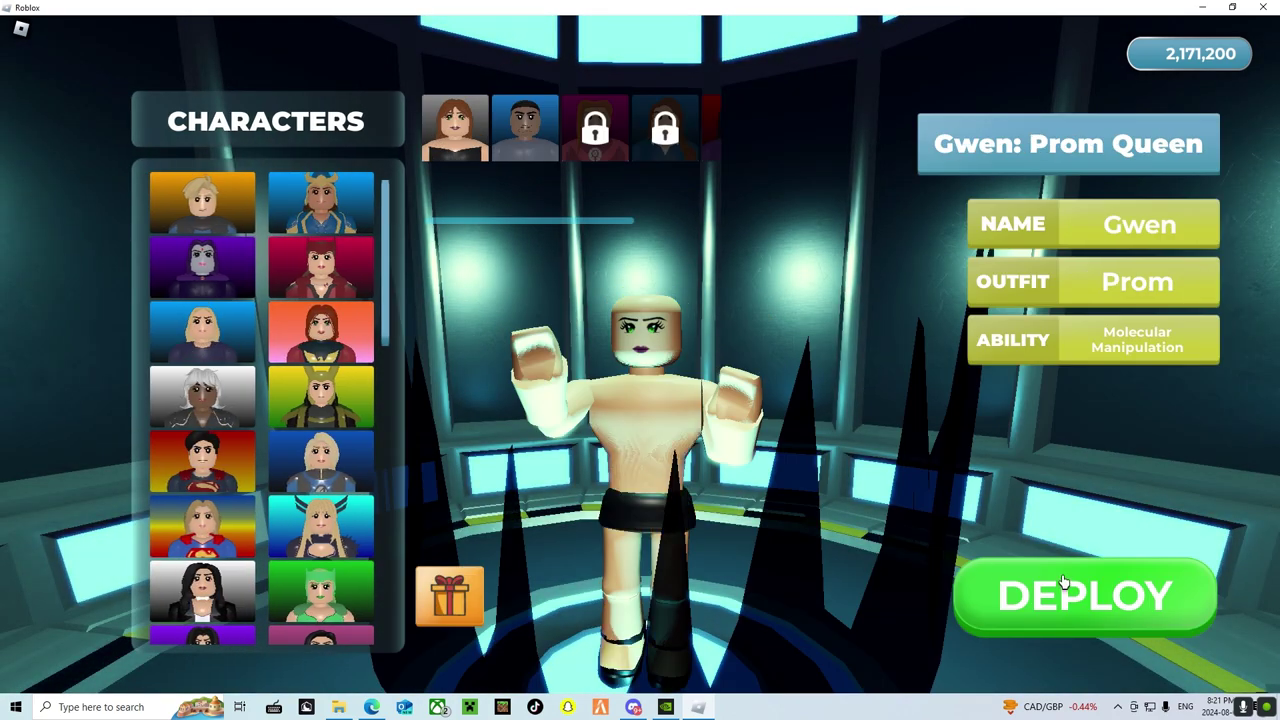
left_click(1080, 595)
key("f")
key("w")
scroll(705, 245, "up", 5)
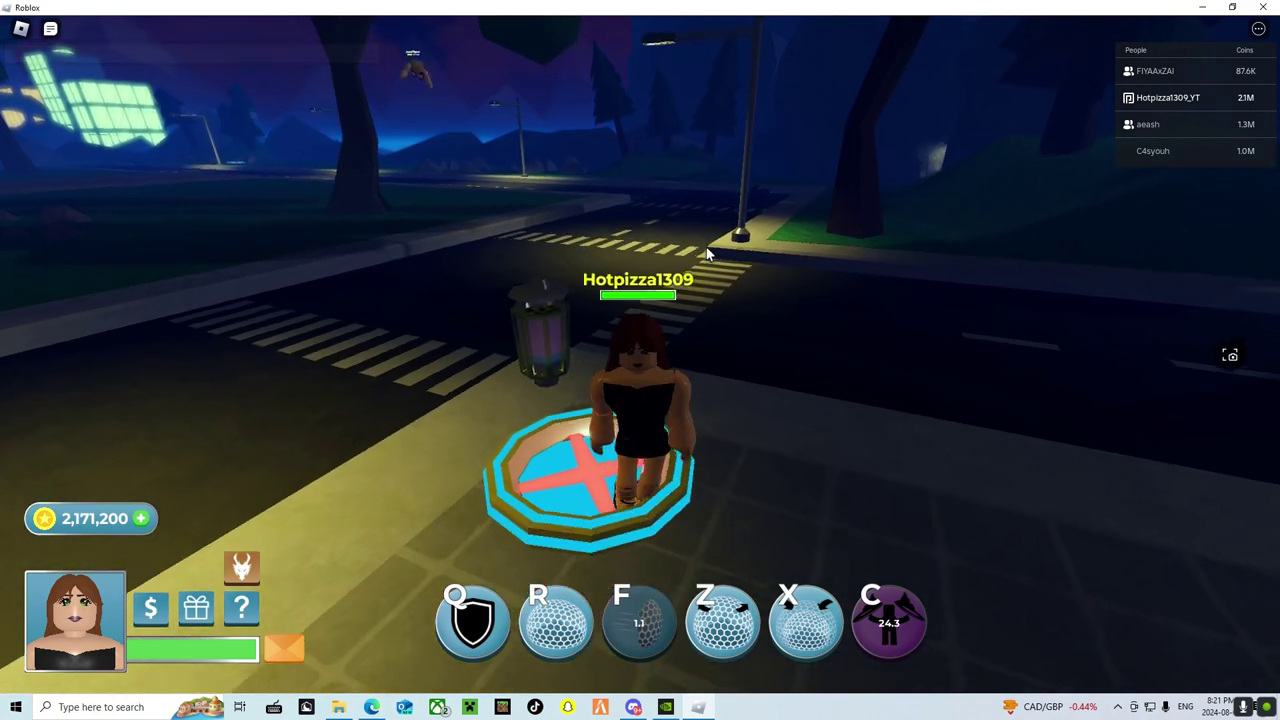
Step: Fight near the crossing with C, an F dash, the Q shield and attacks
key("c")
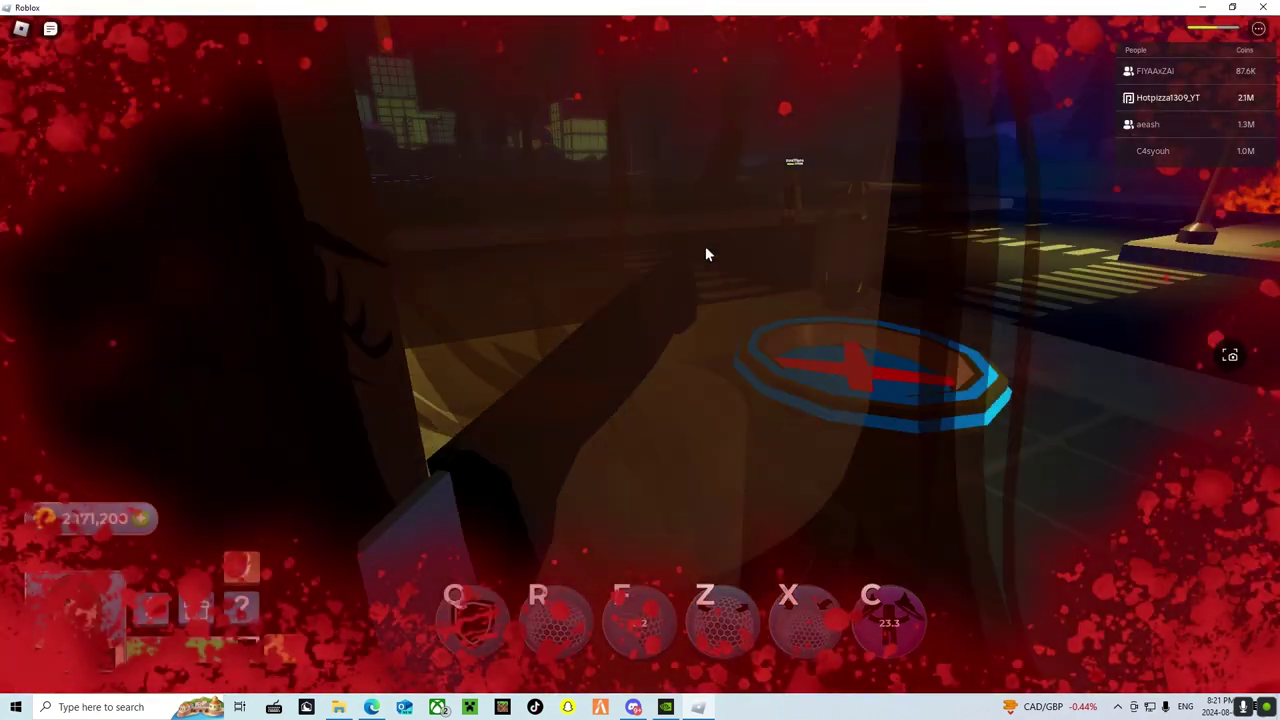
scroll(705, 253, "down", 5)
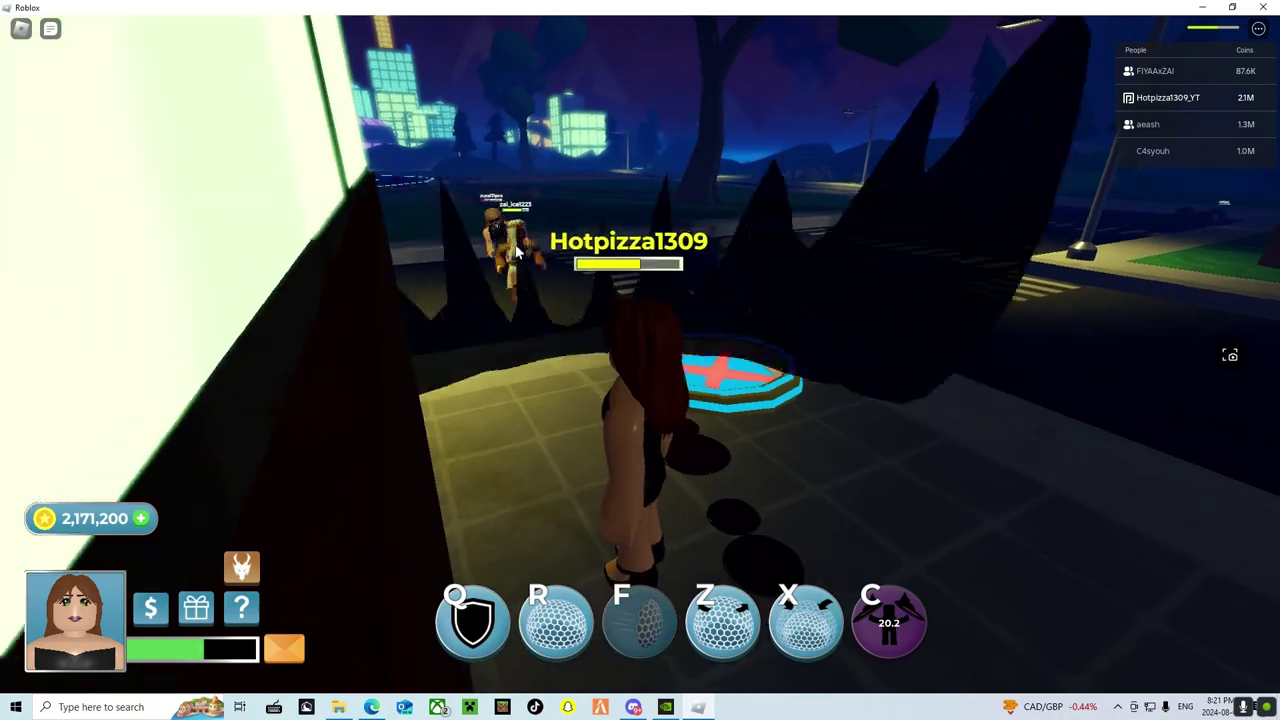
key("f")
key("q")
key("w")
left_click(1133, 215)
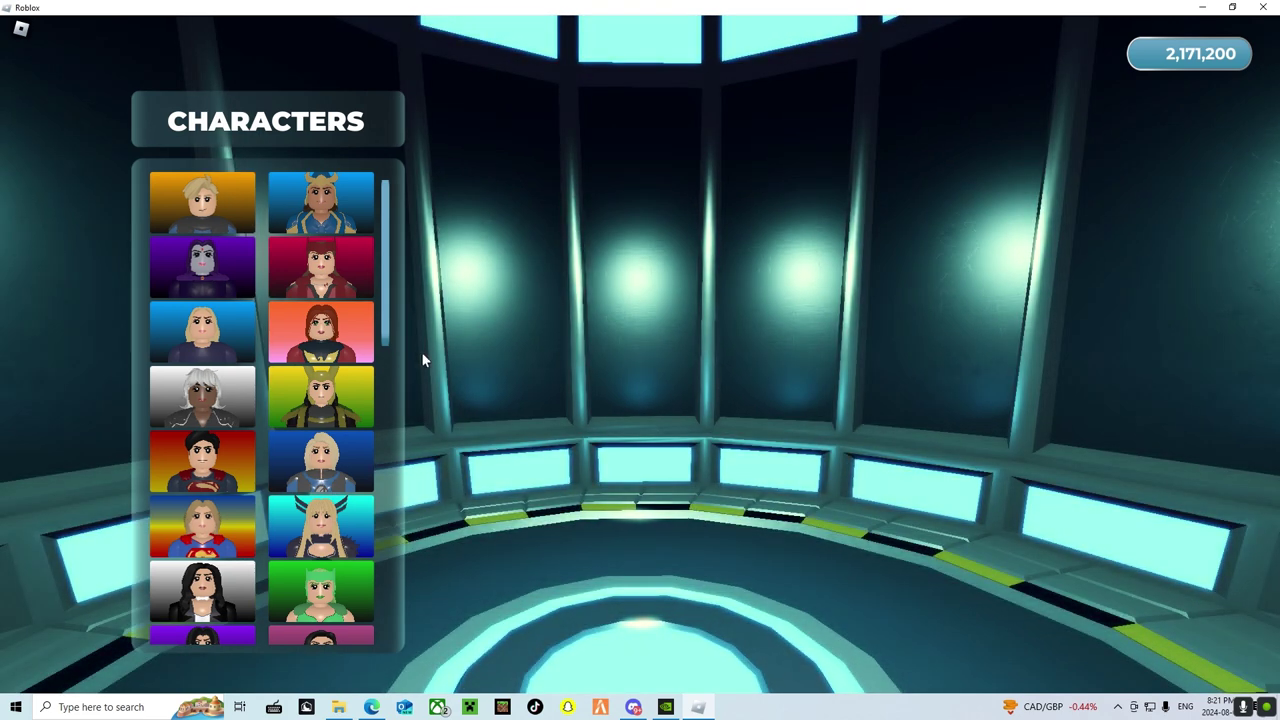
scroll(200, 635, "down", 6)
Step: Preview Water Duchess and Wednesday, then deploy into the city as Poison Ivy
left_click(203, 430)
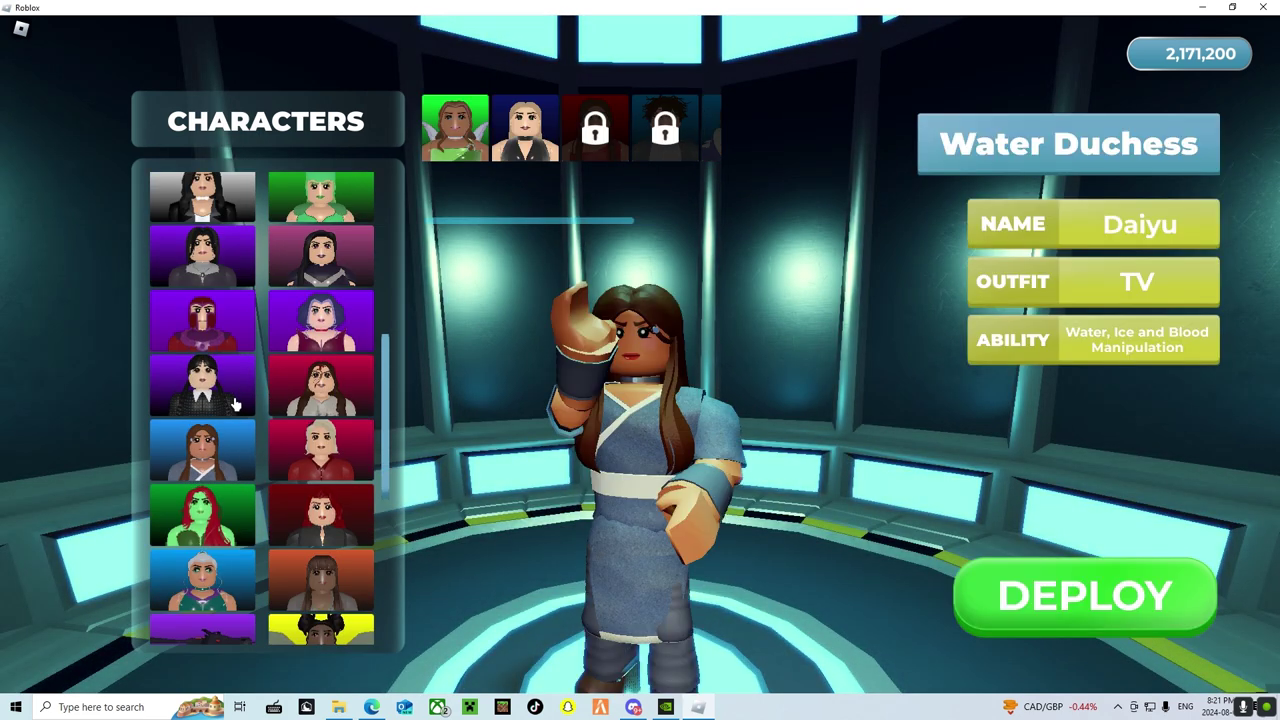
left_click(203, 390)
left_click(205, 512)
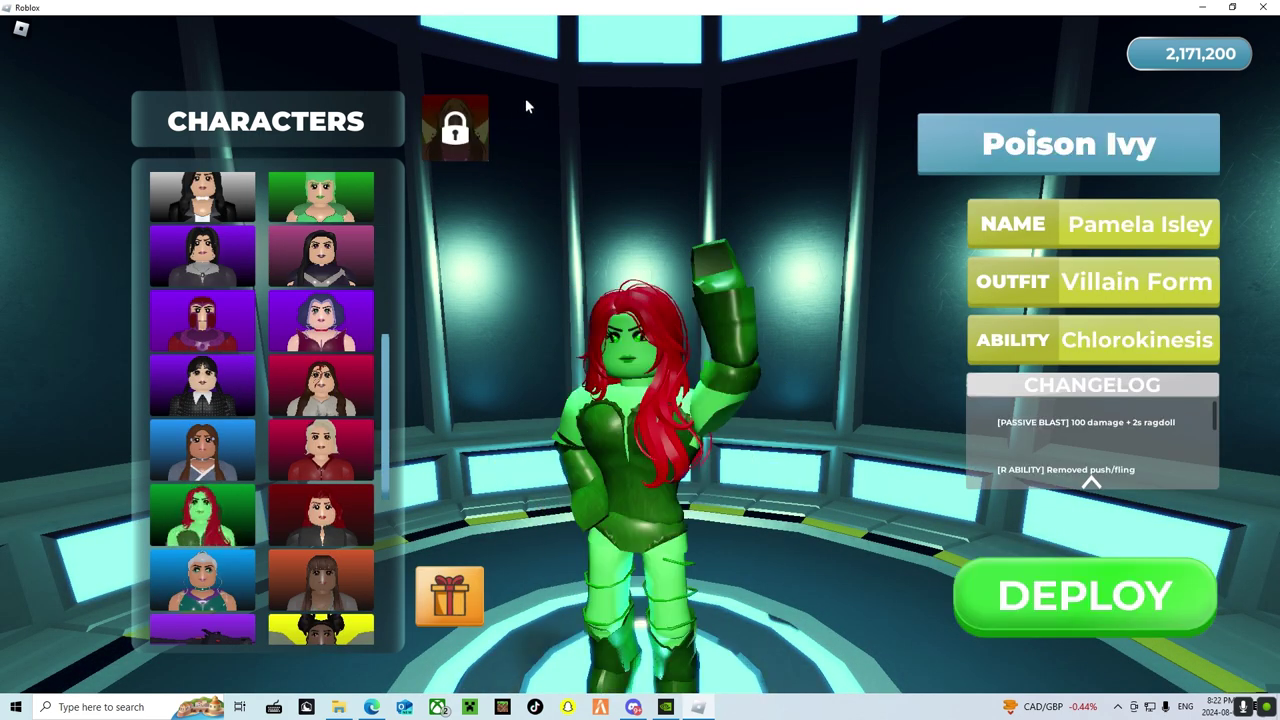
left_click(1080, 618)
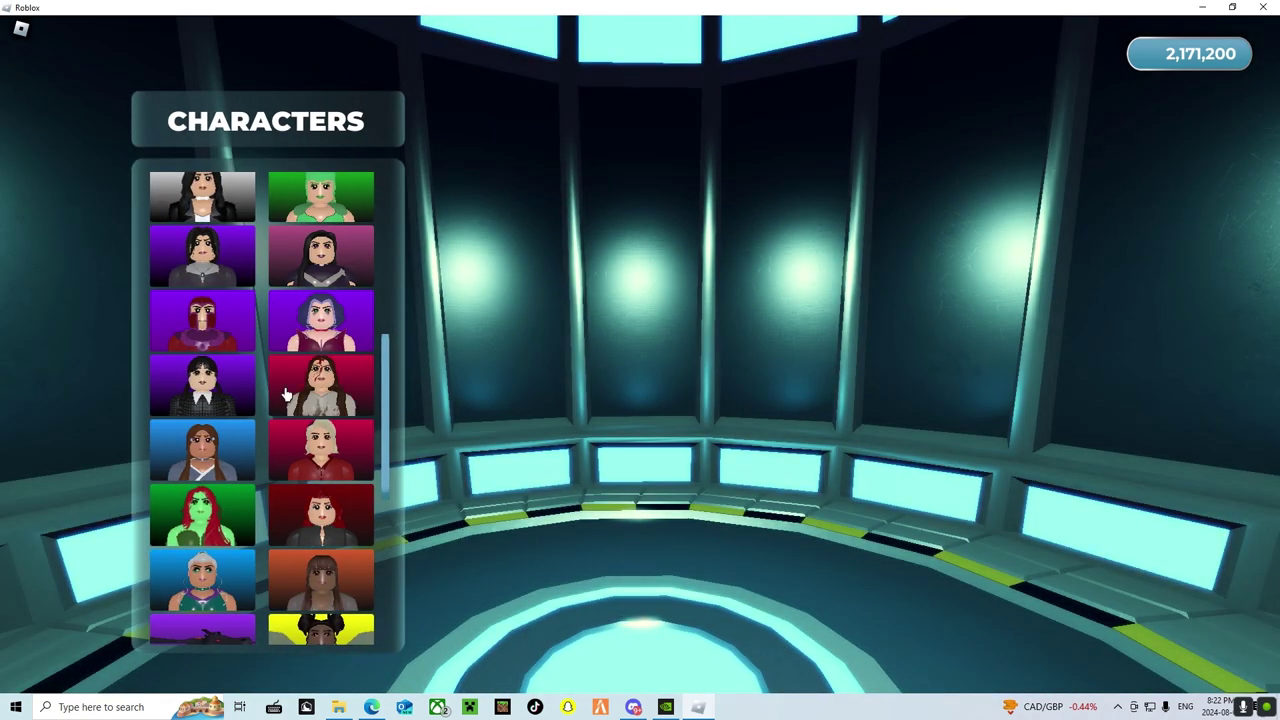
Step: Preview Mom Wanda, switch to Sabrina, and deploy into the city
left_click(320, 385)
left_click(305, 460)
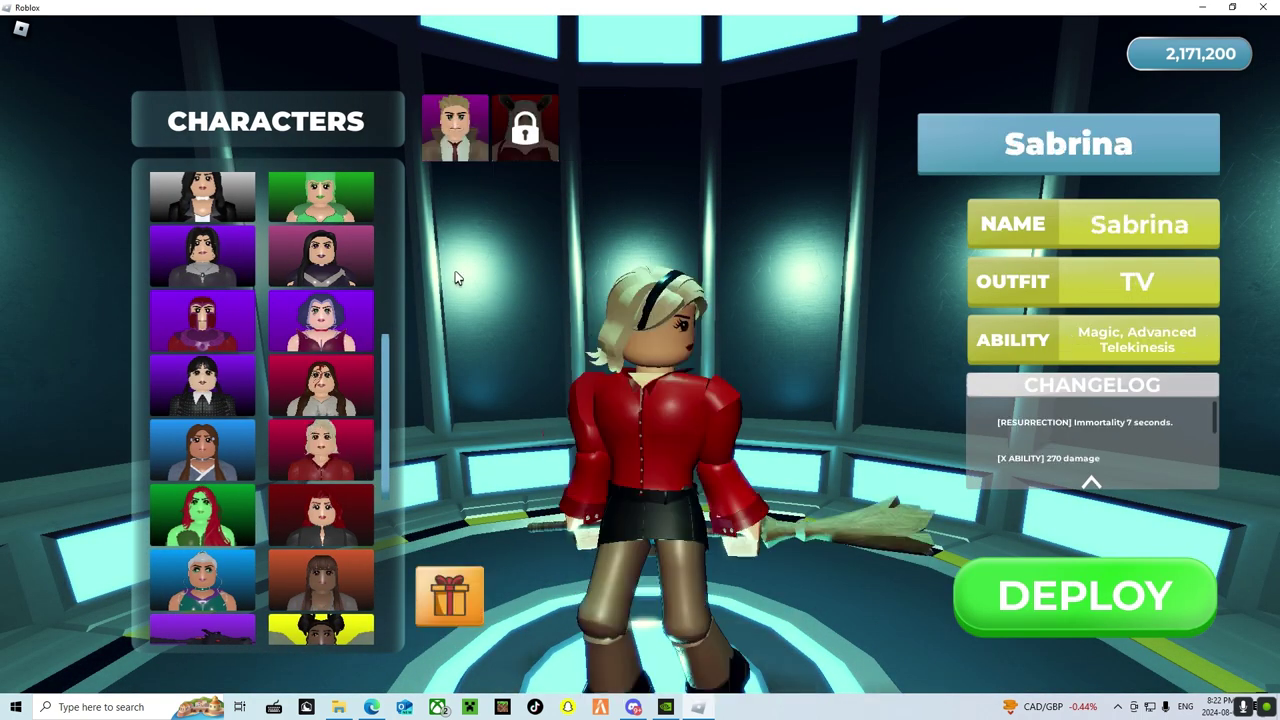
left_click(1085, 595)
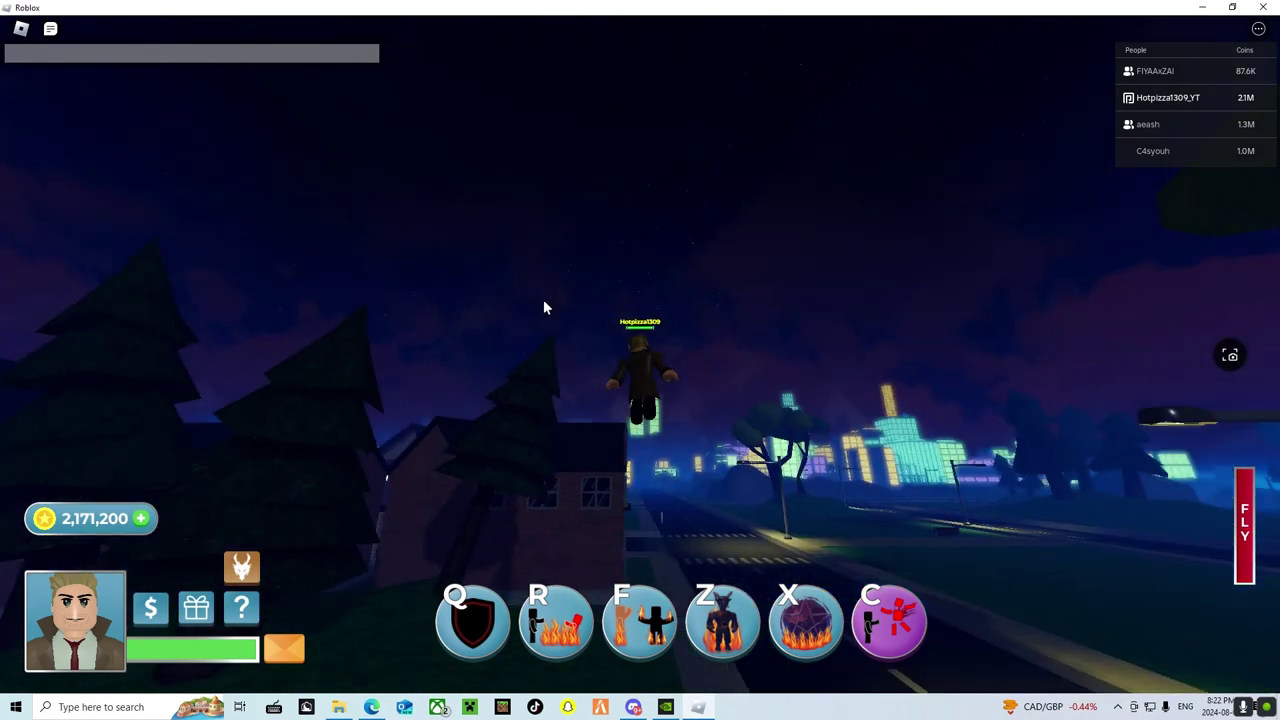
Step: Fly to the candle-circle arena, cast a fire attack, and fly along the road
key("w")
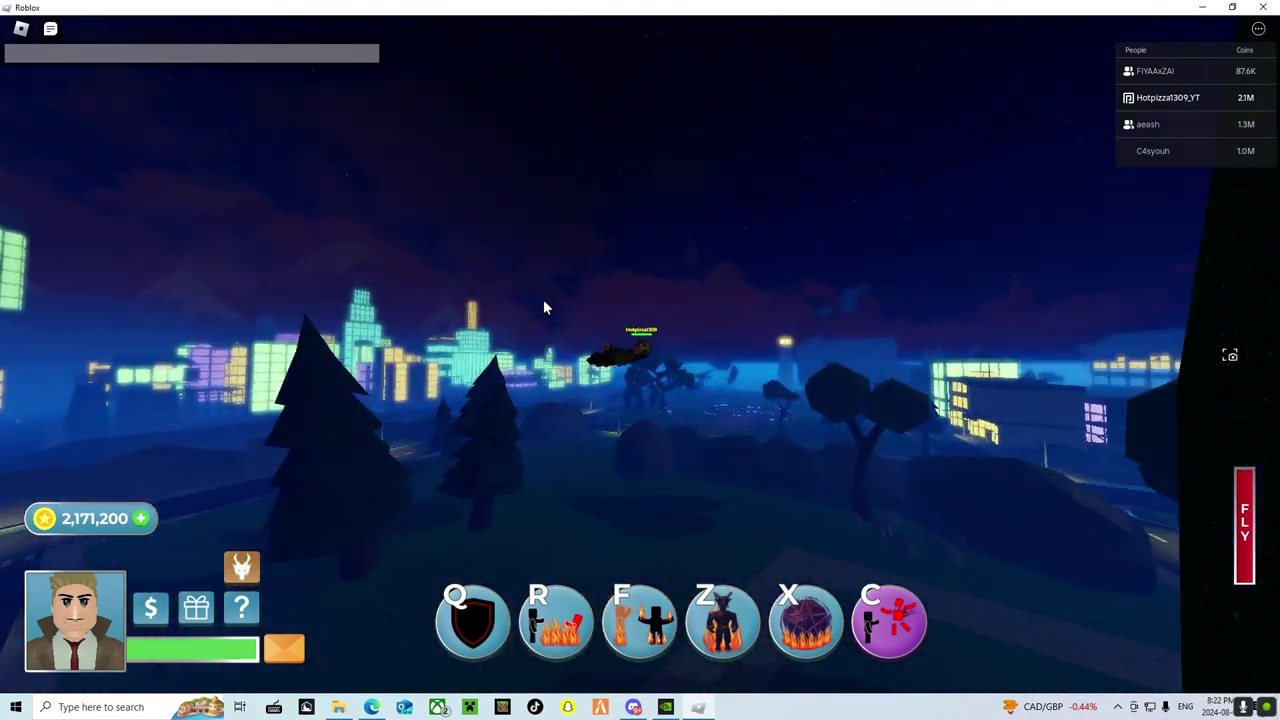
key("w")
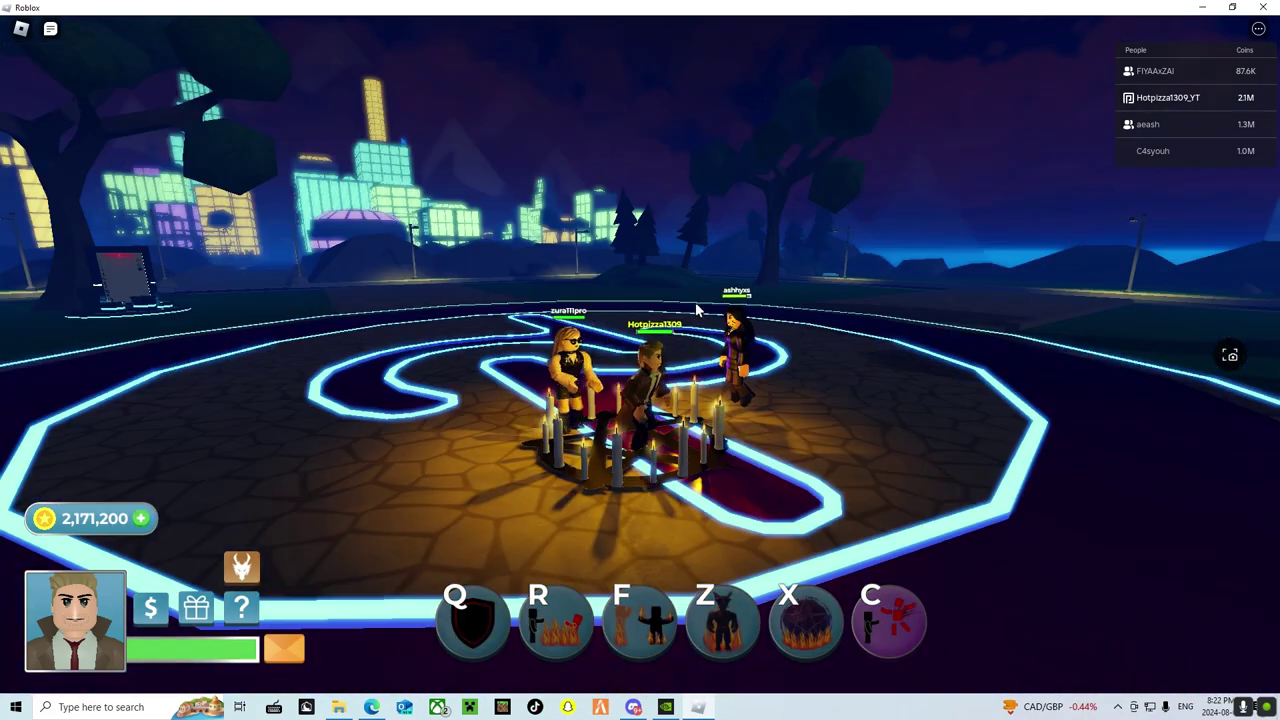
scroll(697, 312, "up", 5)
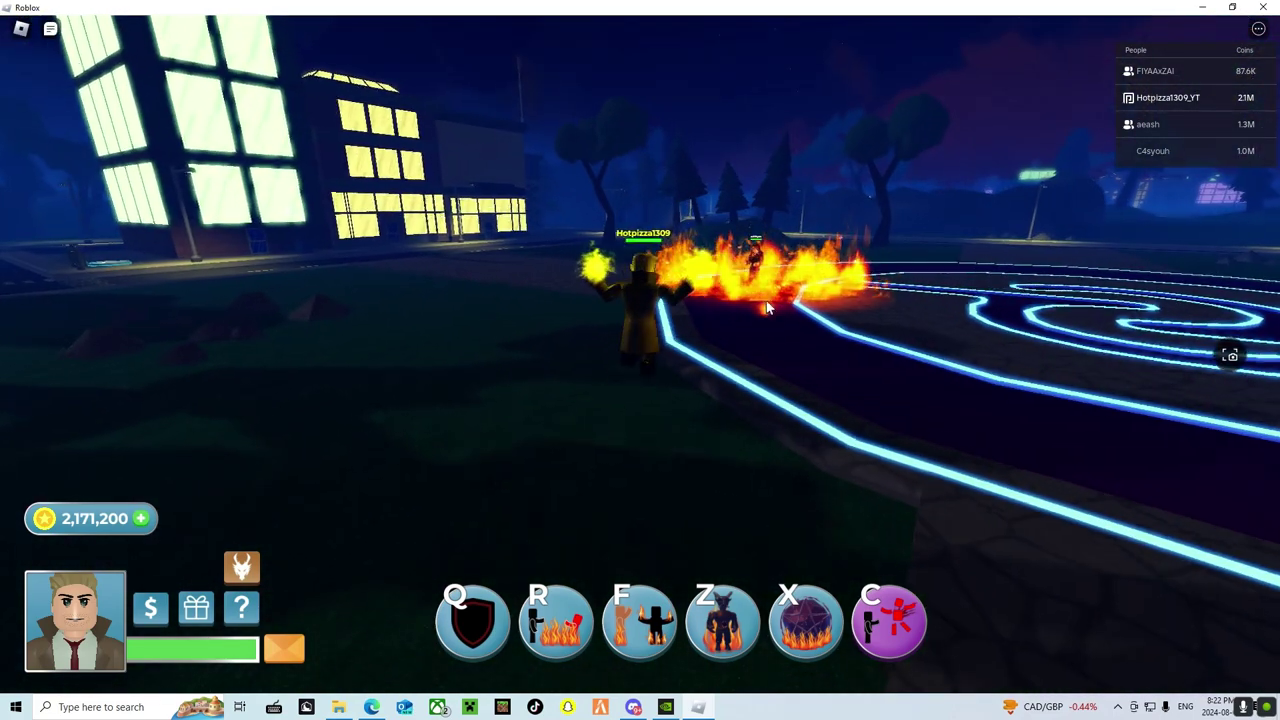
key("r")
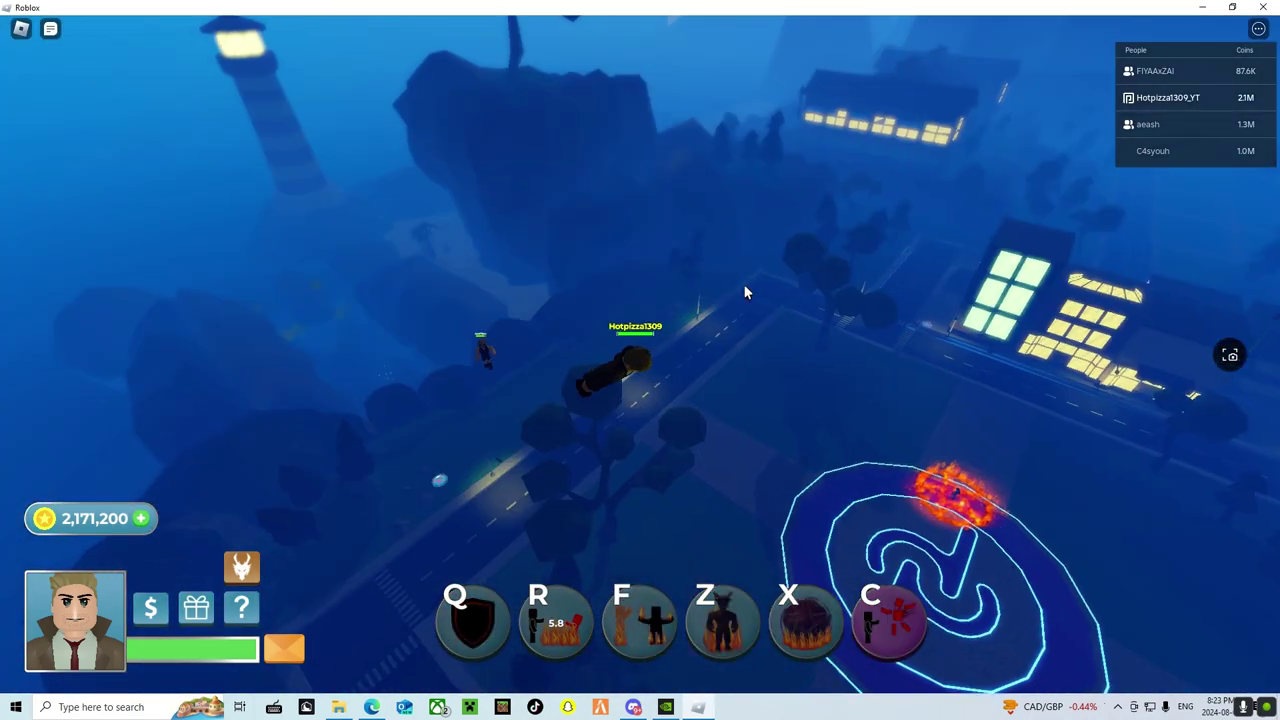
key("w")
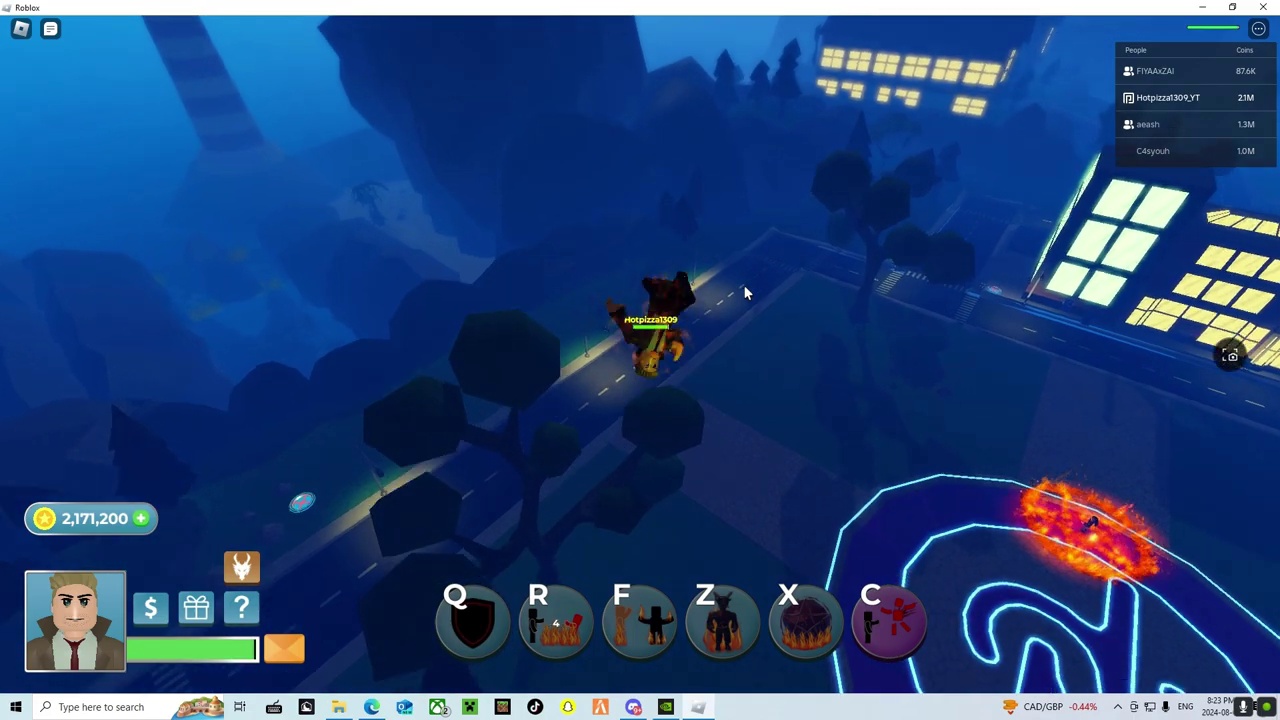
key("w")
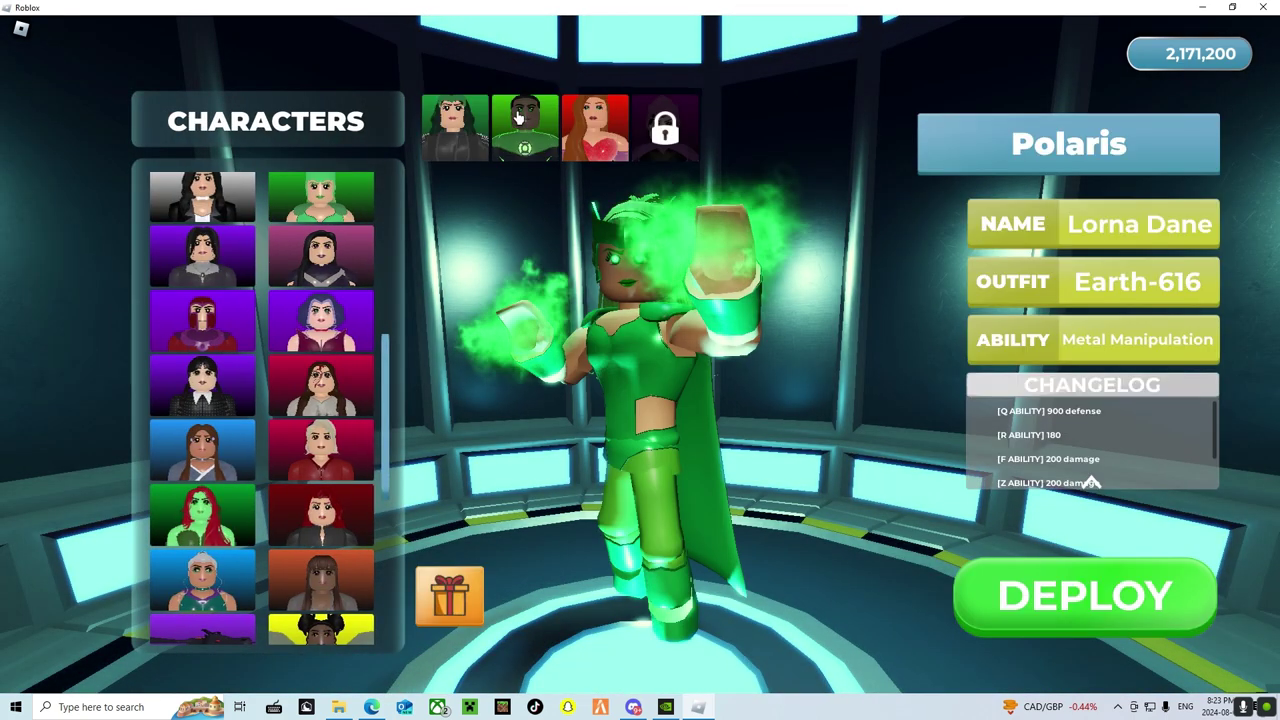
Step: Deploy as Harry the Wizard in another outfit and fly to the candle circle
left_click(474, 155)
left_click(626, 135)
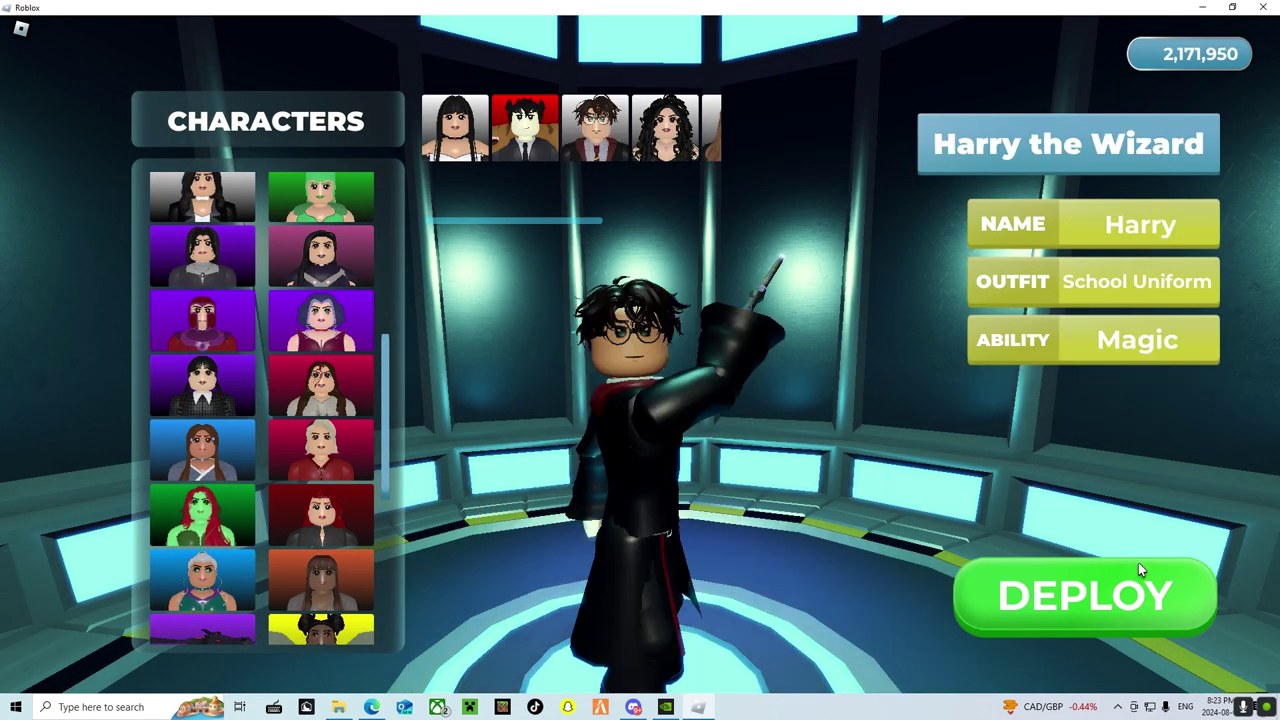
key("w")
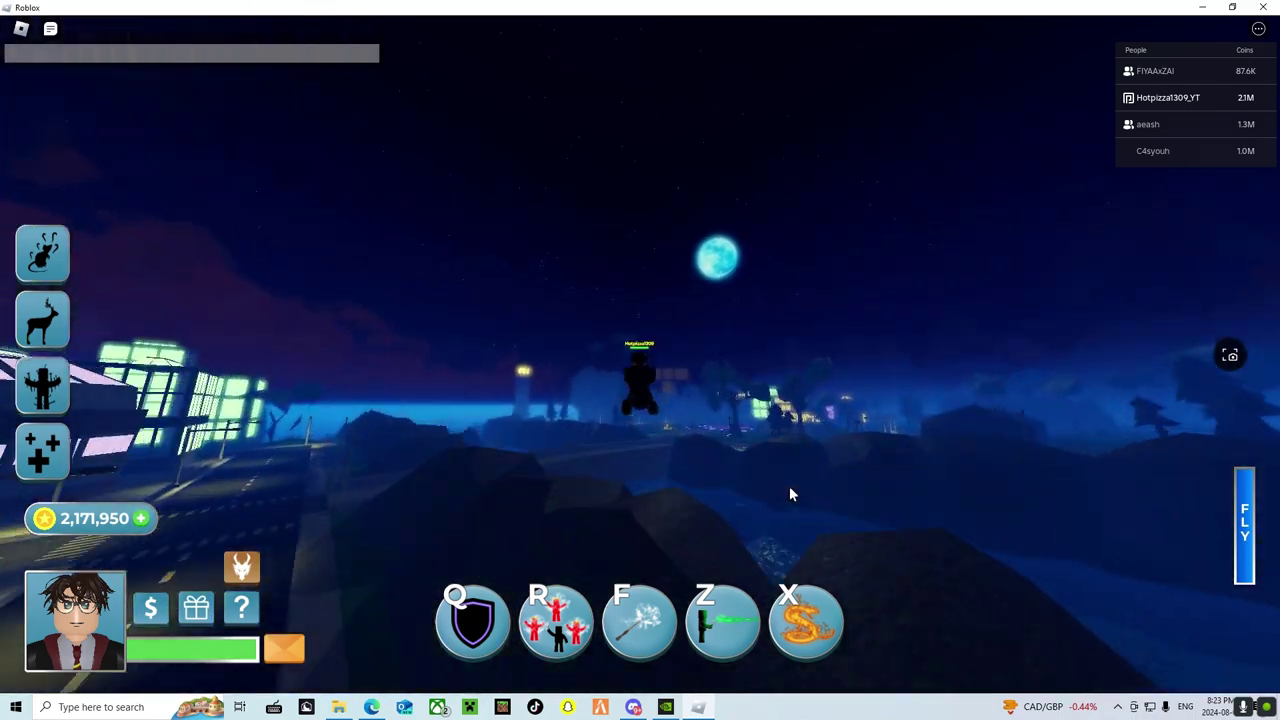
key("w")
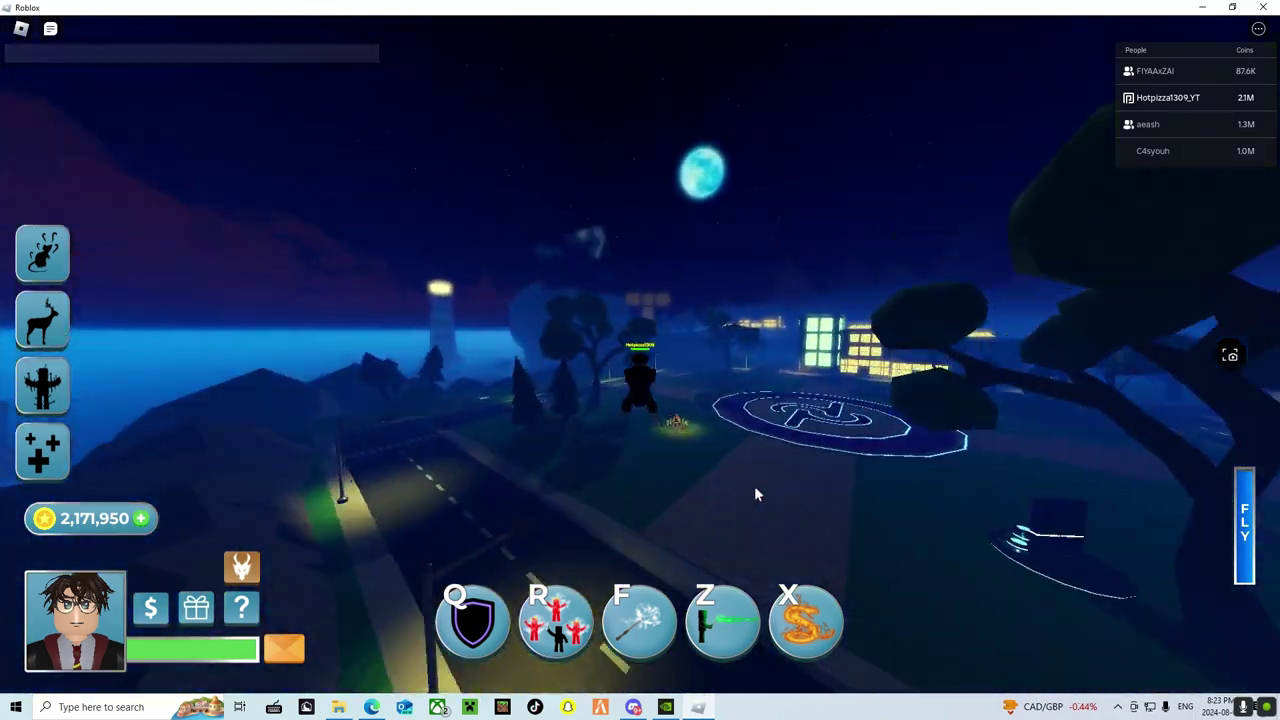
Step: Fight at the candle circle with X, F, R and X fire spells
key("x")
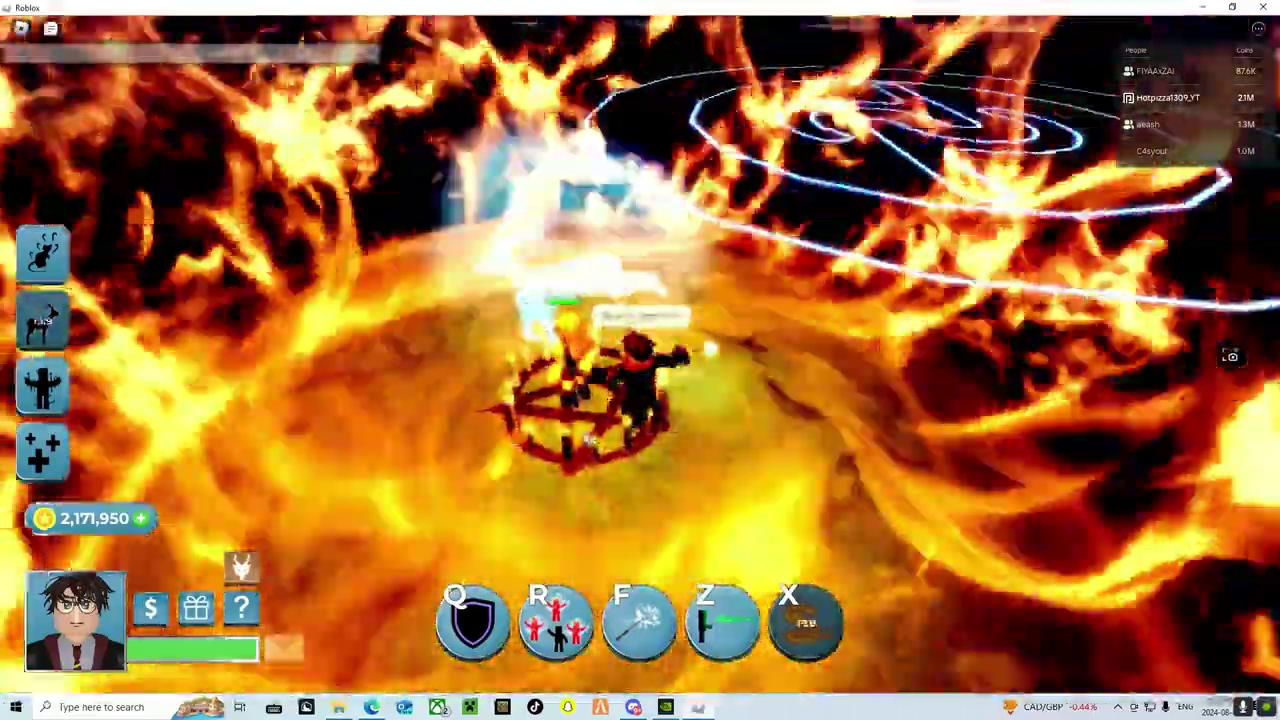
key("f")
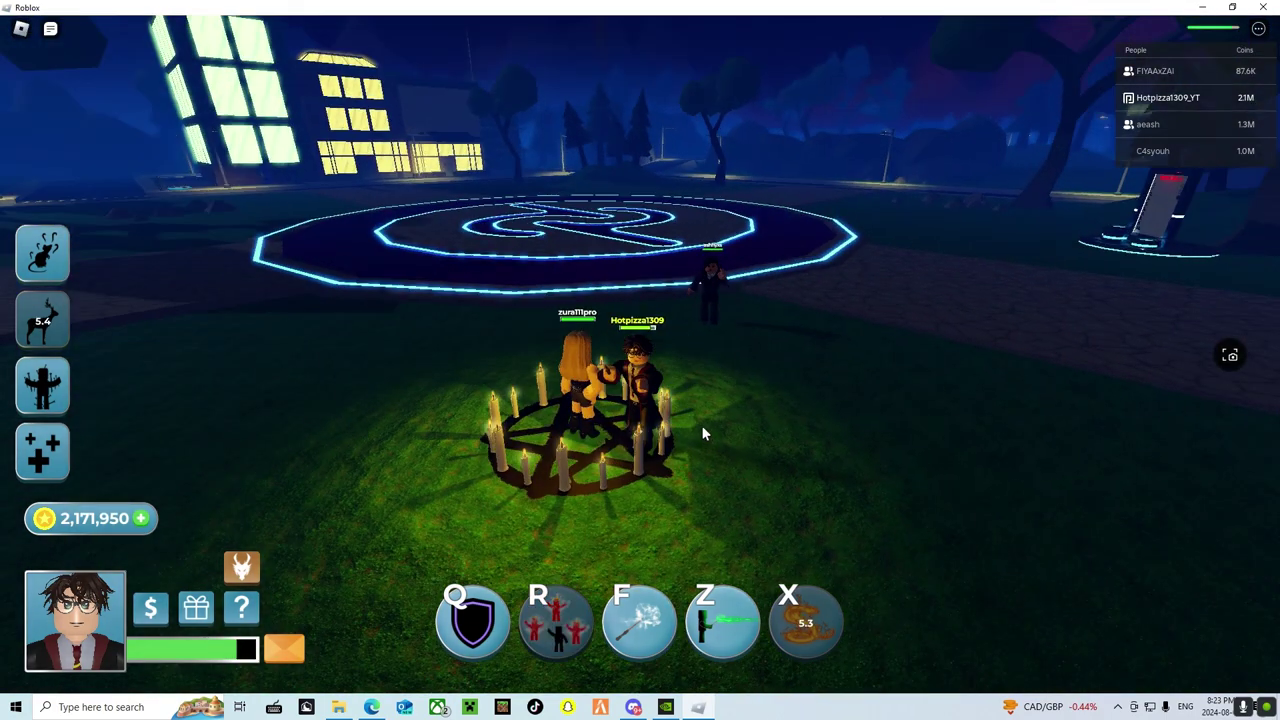
key("r")
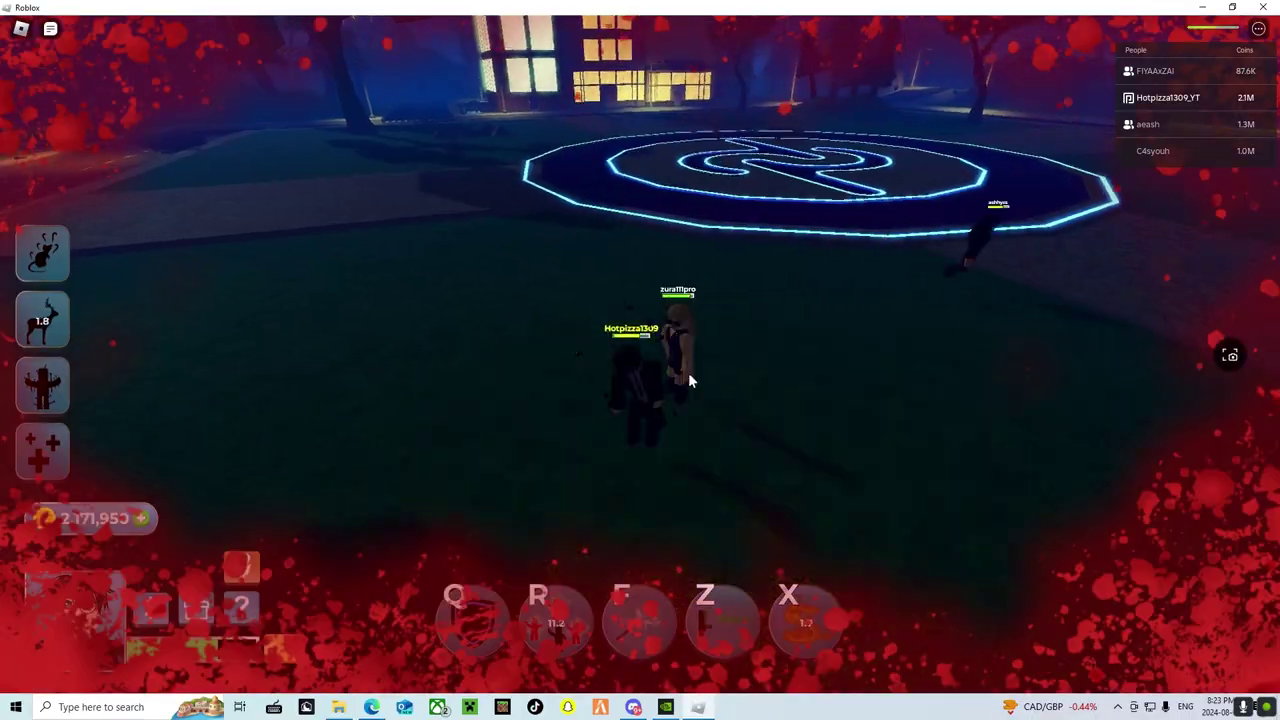
key("x")
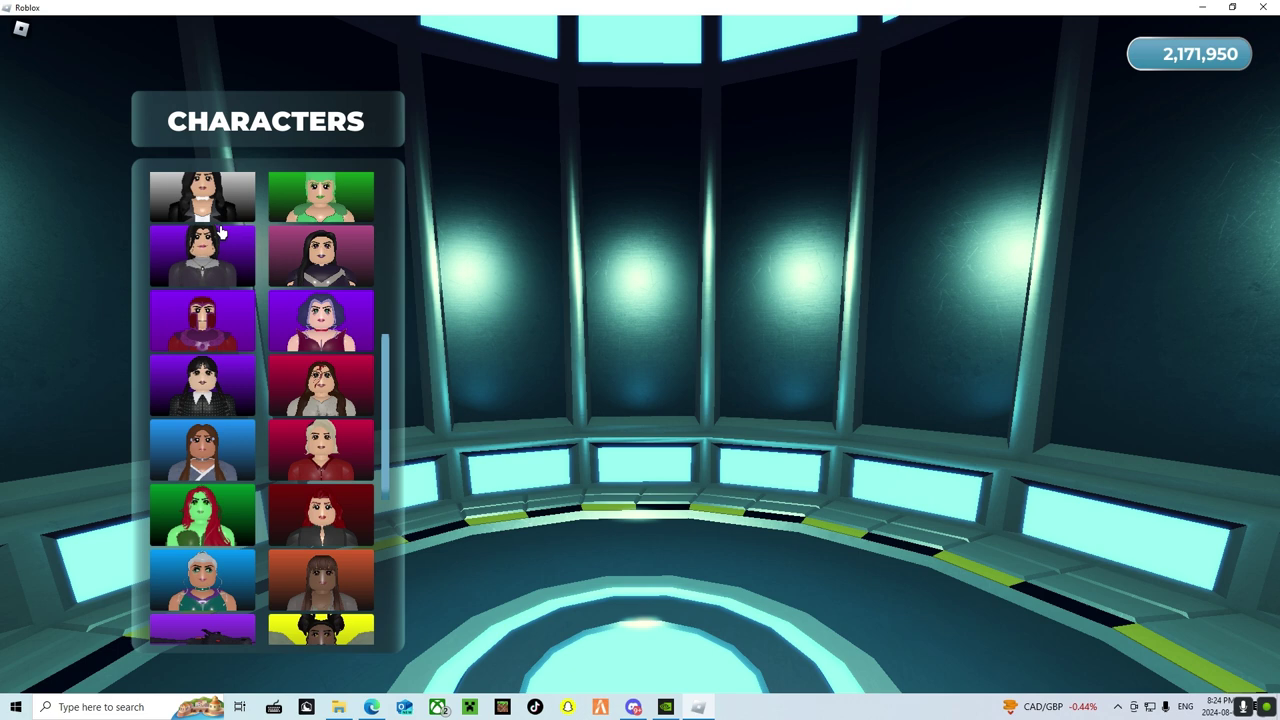
scroll(200, 265, "down", 5)
scroll(210, 400, "down", 3)
scroll(227, 545, "up", 6)
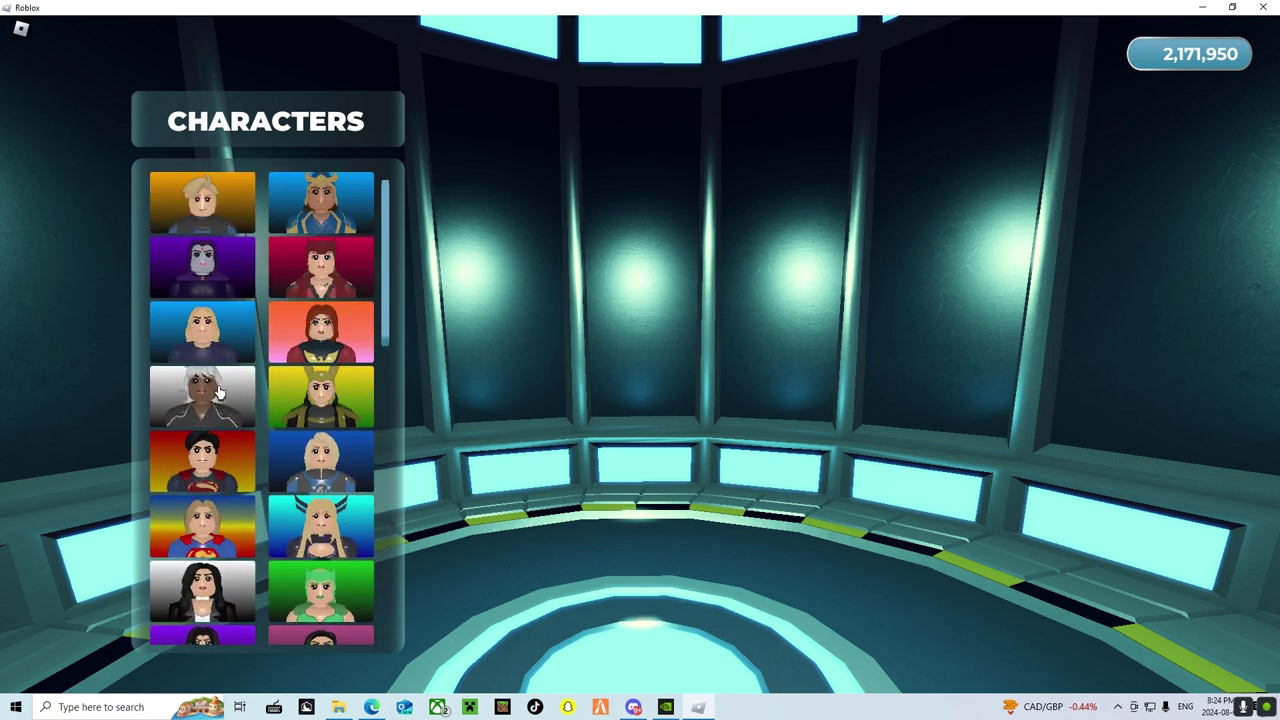
Step: Preview Wednesday, Magik's Devil Era and Zatanna, then deploy in the Bella outfit
left_click(290, 455)
scroll(320, 350, "down", 1)
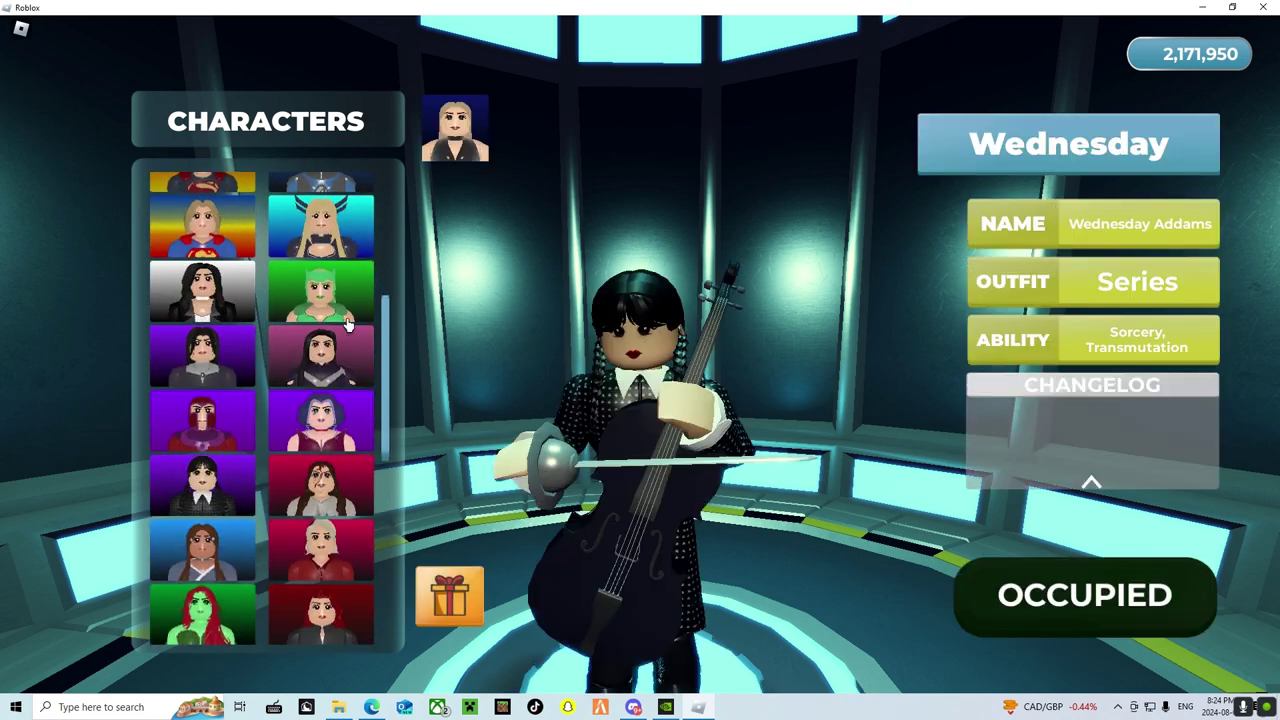
left_click(320, 227)
left_click(455, 130)
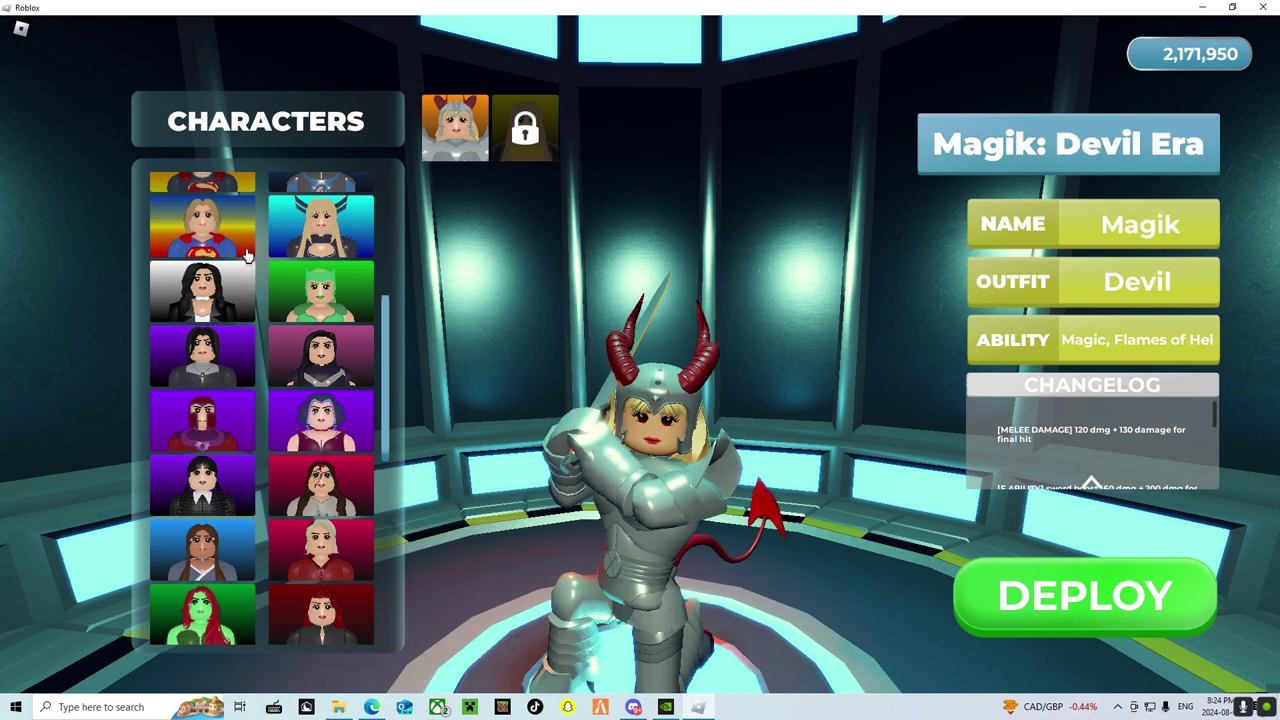
left_click(203, 293)
left_click(665, 128)
left_click(1085, 596)
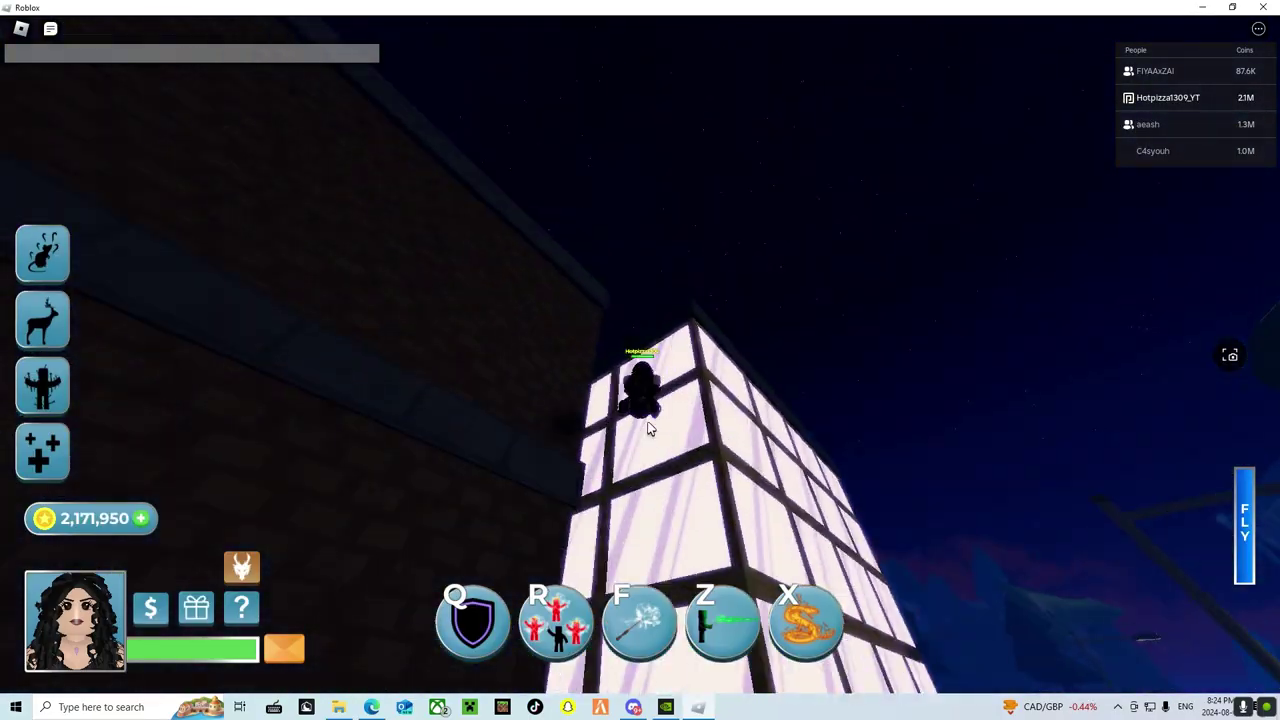
Step: Fight in the glowing maze with X, Z and F attacks and Expecto Patronum
left_click_drag(650, 426, 650, 426)
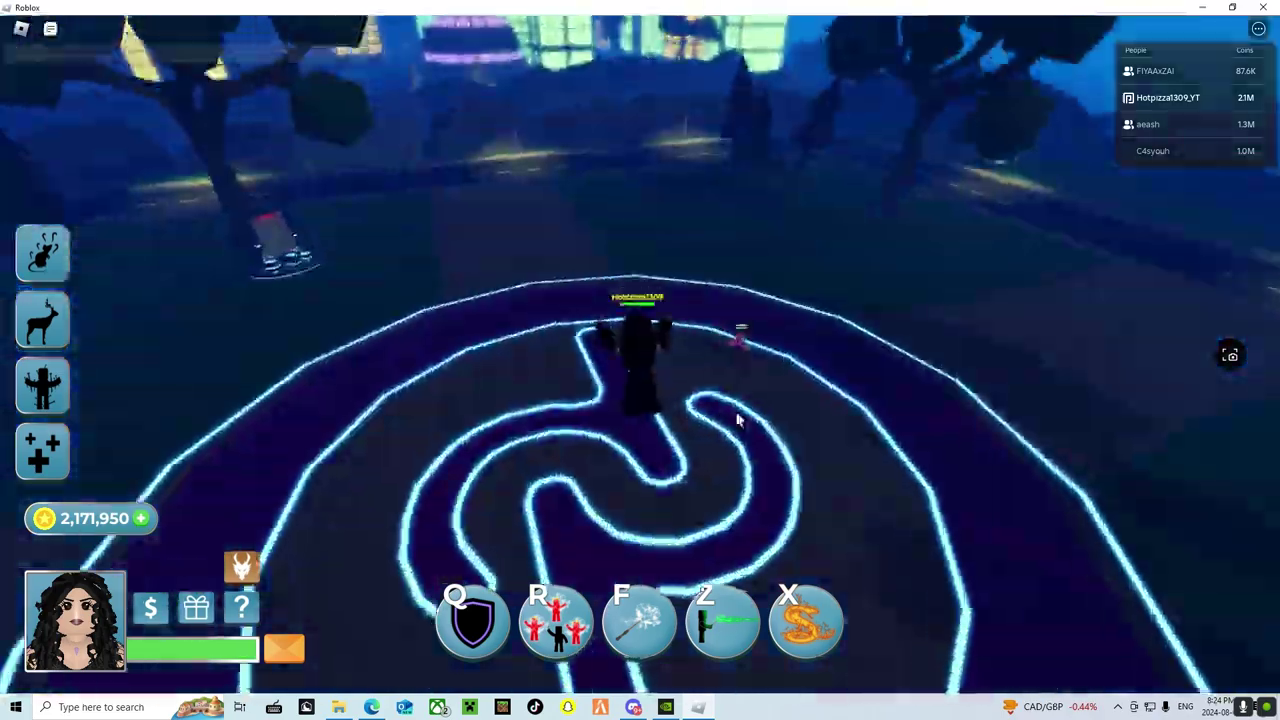
key("x")
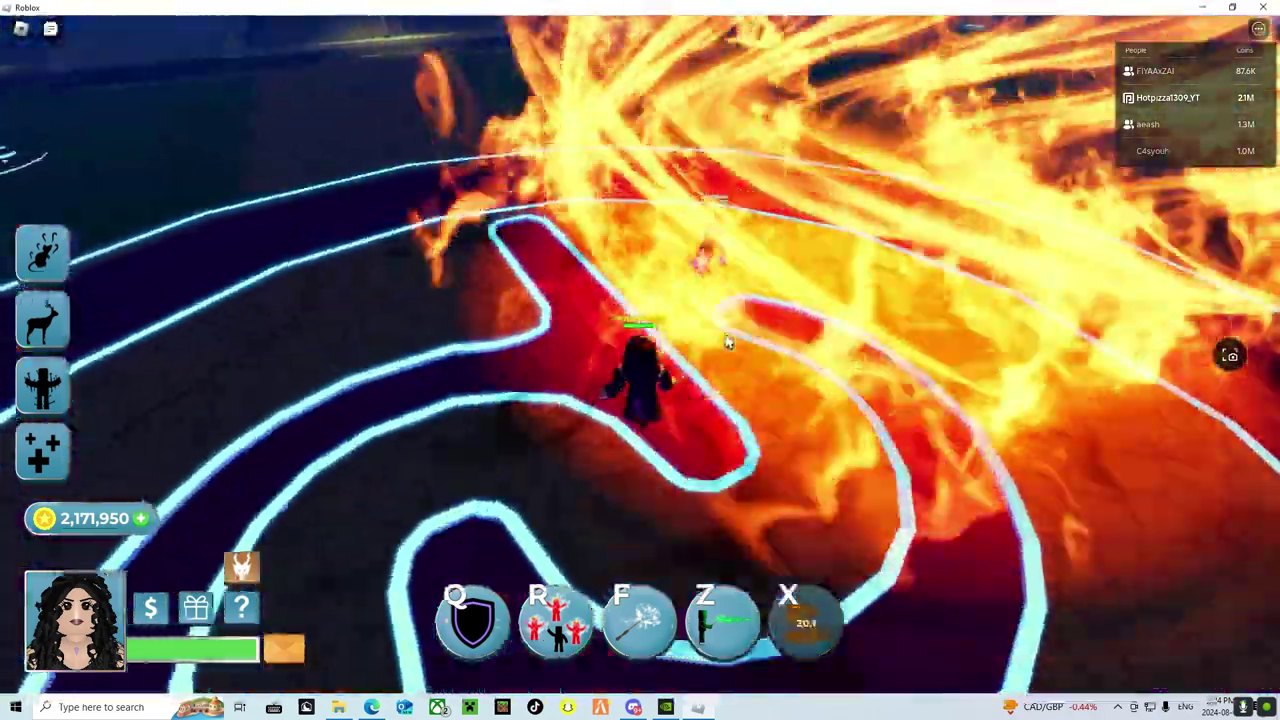
key("z")
key("f")
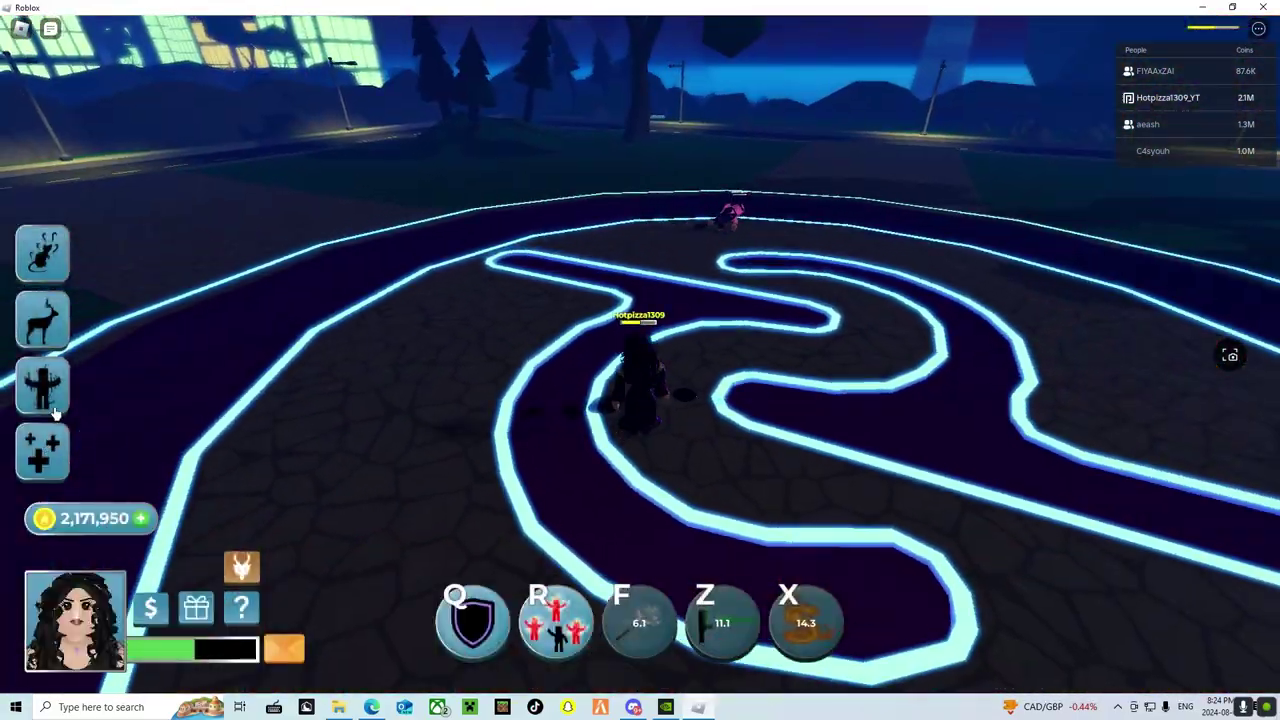
key("w")
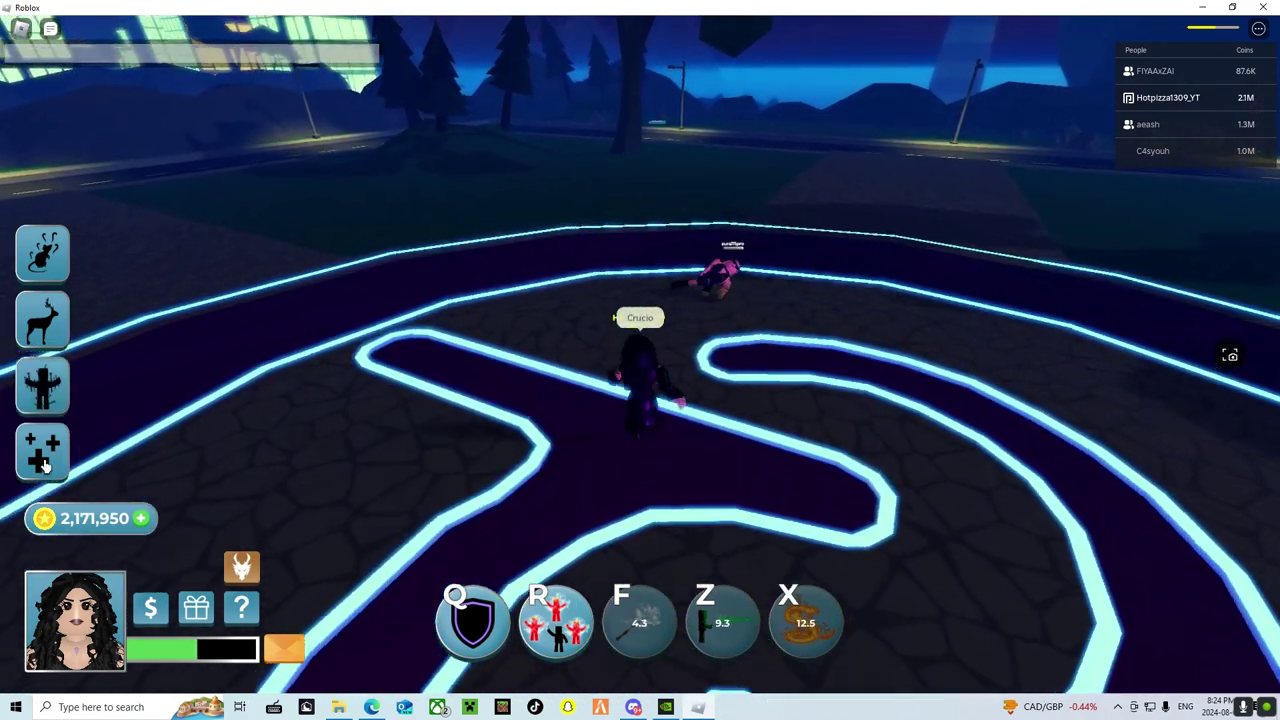
key("2")
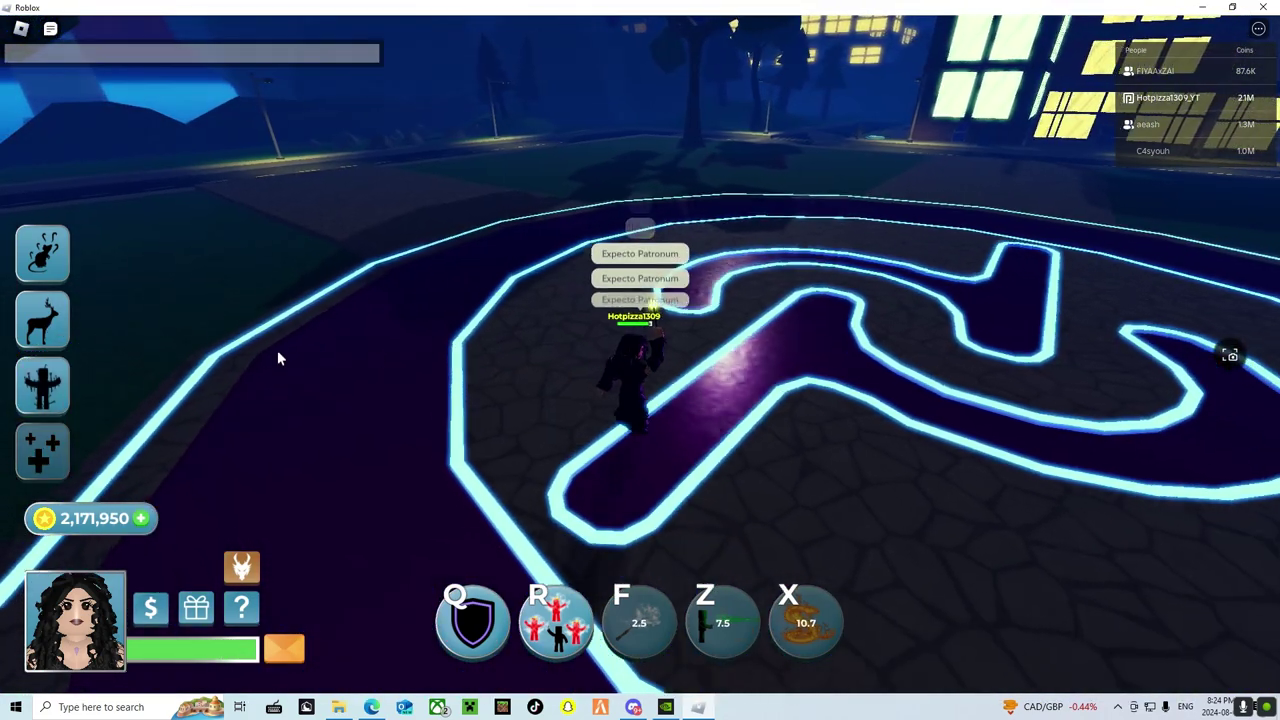
key("4")
key("w")
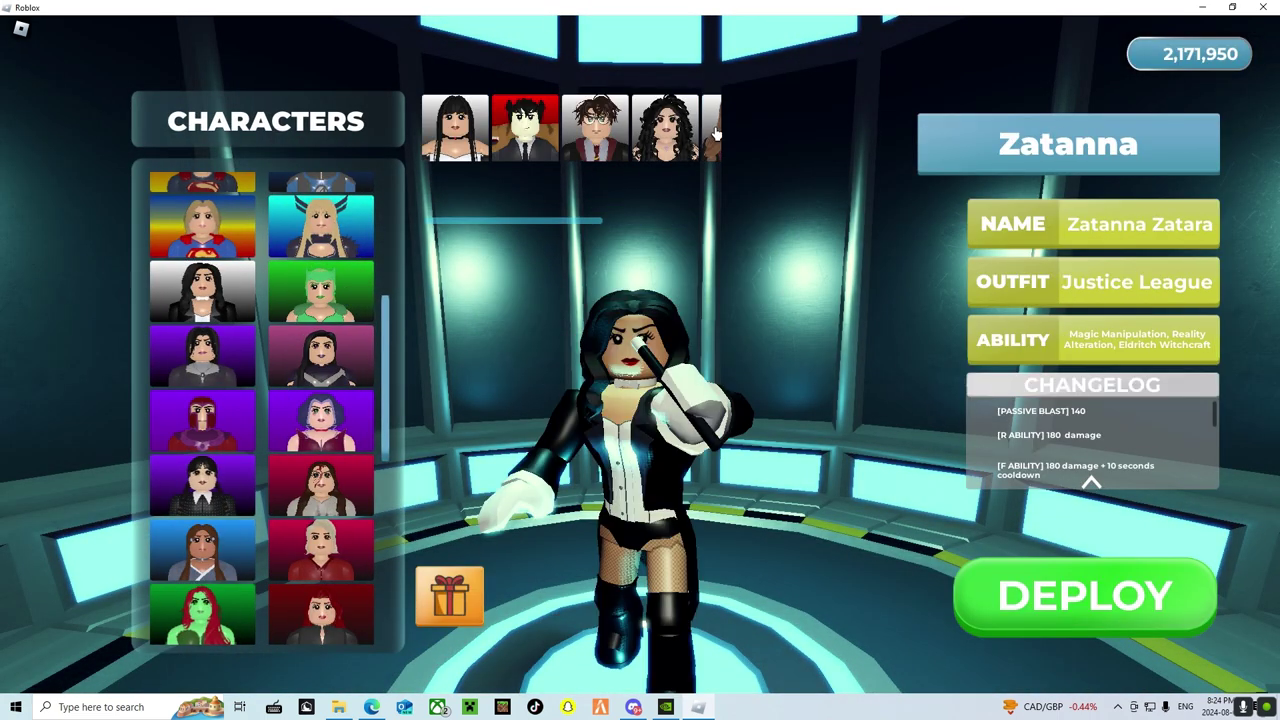
Step: Deploy as Zatanna and cast an X attack spell at nearby players
left_click(1040, 605)
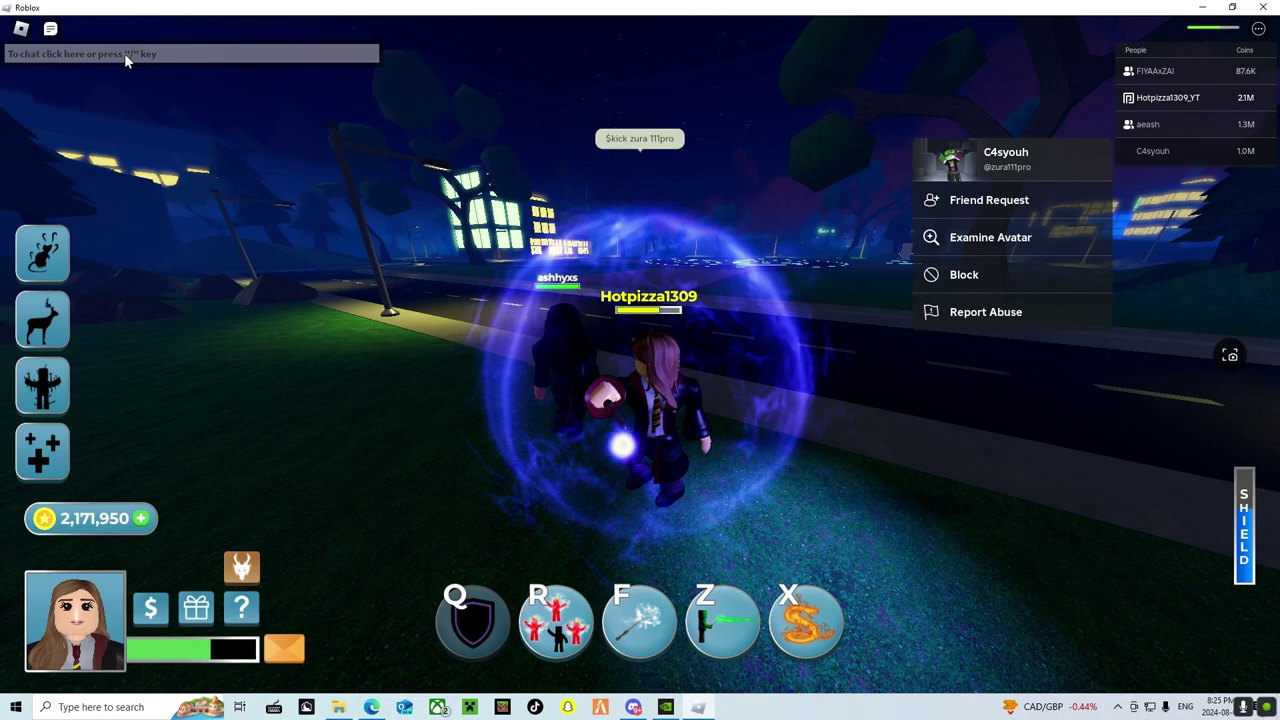
mouse_move(400, 250)
left_mouse_down()
mouse_move(660, 238)
mouse_move(345, 308)
left_mouse_up()
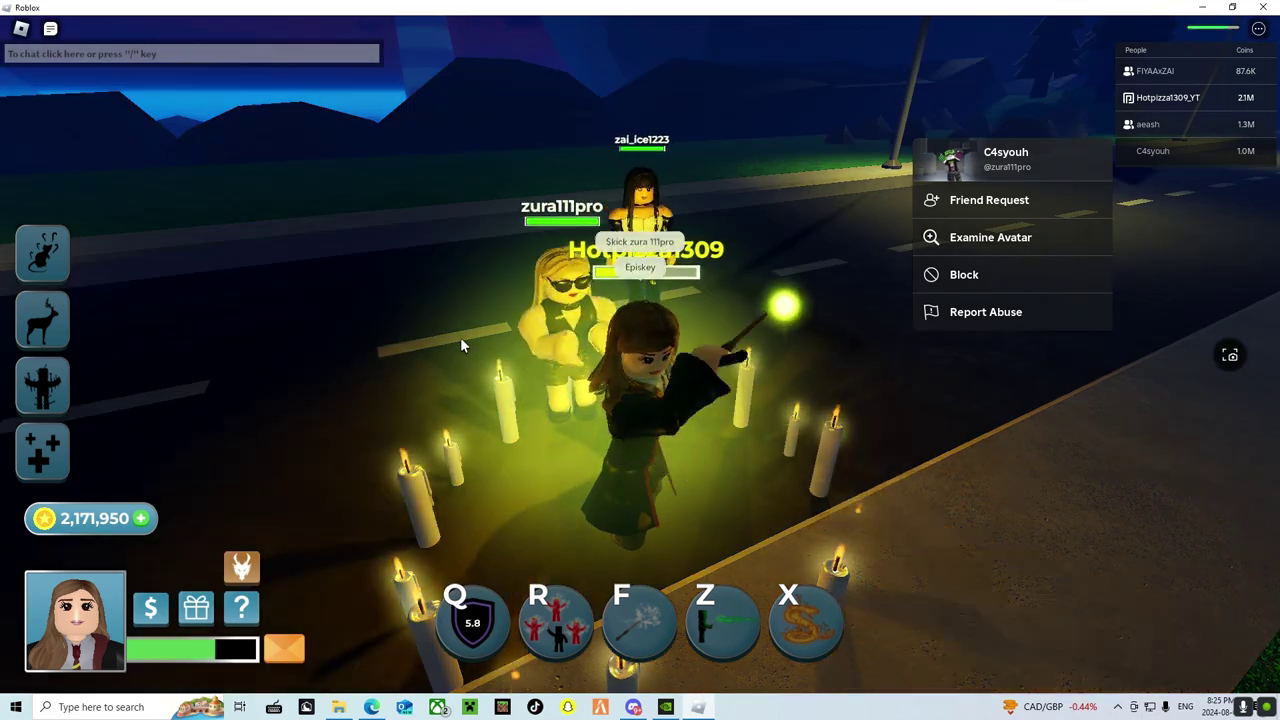
key("x")
left_click_drag(550, 296, 513, 324)
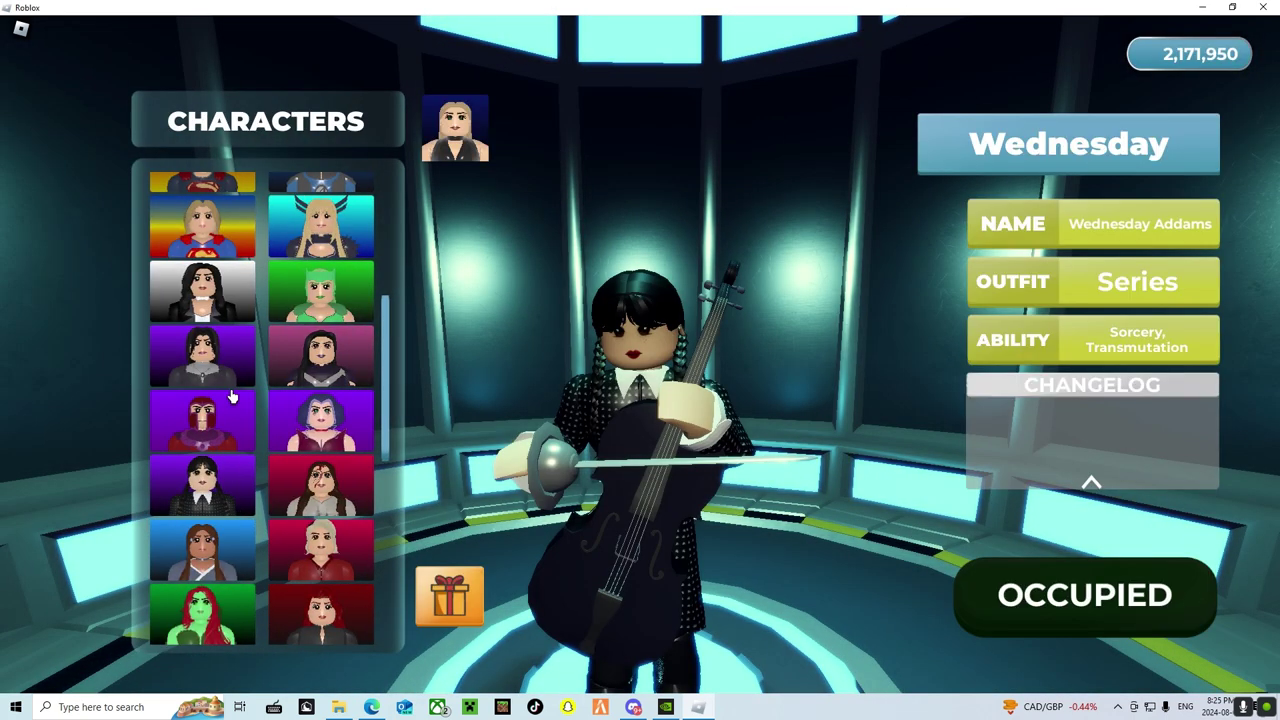
Step: Deploy as Bella, then open and close another player's options
left_click(203, 355)
left_click(203, 290)
left_click(665, 128)
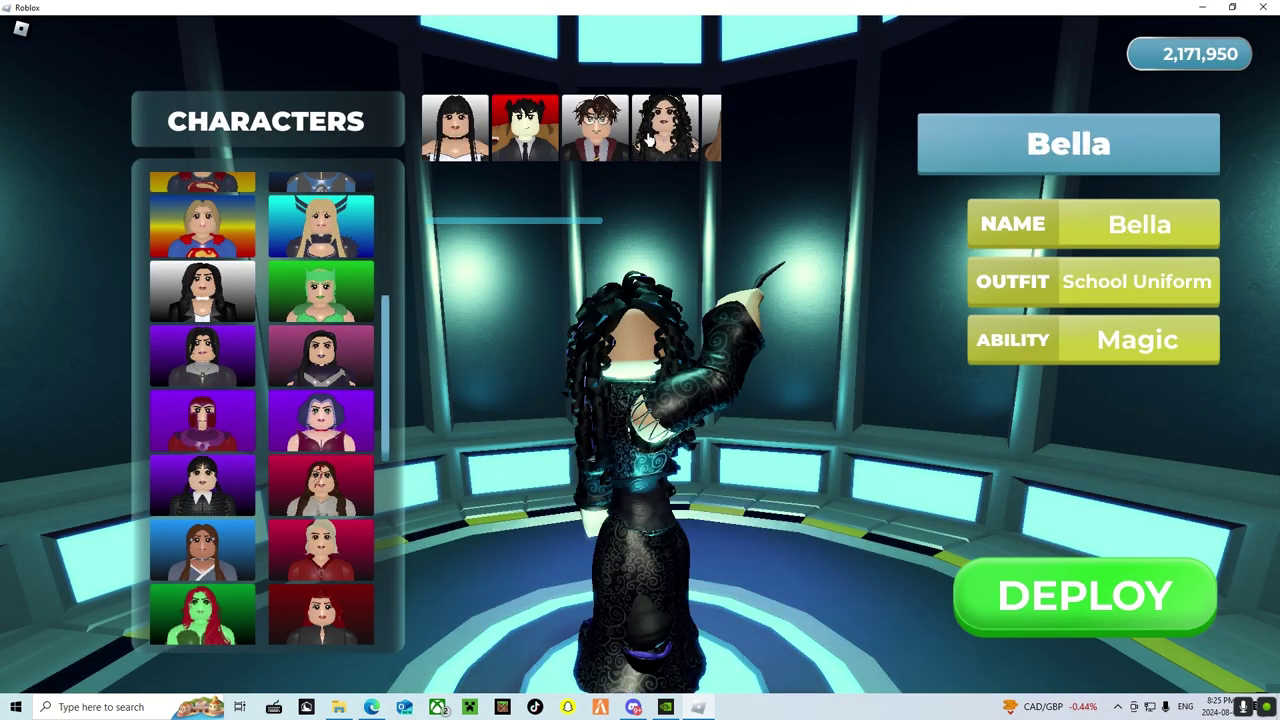
left_click(1105, 580)
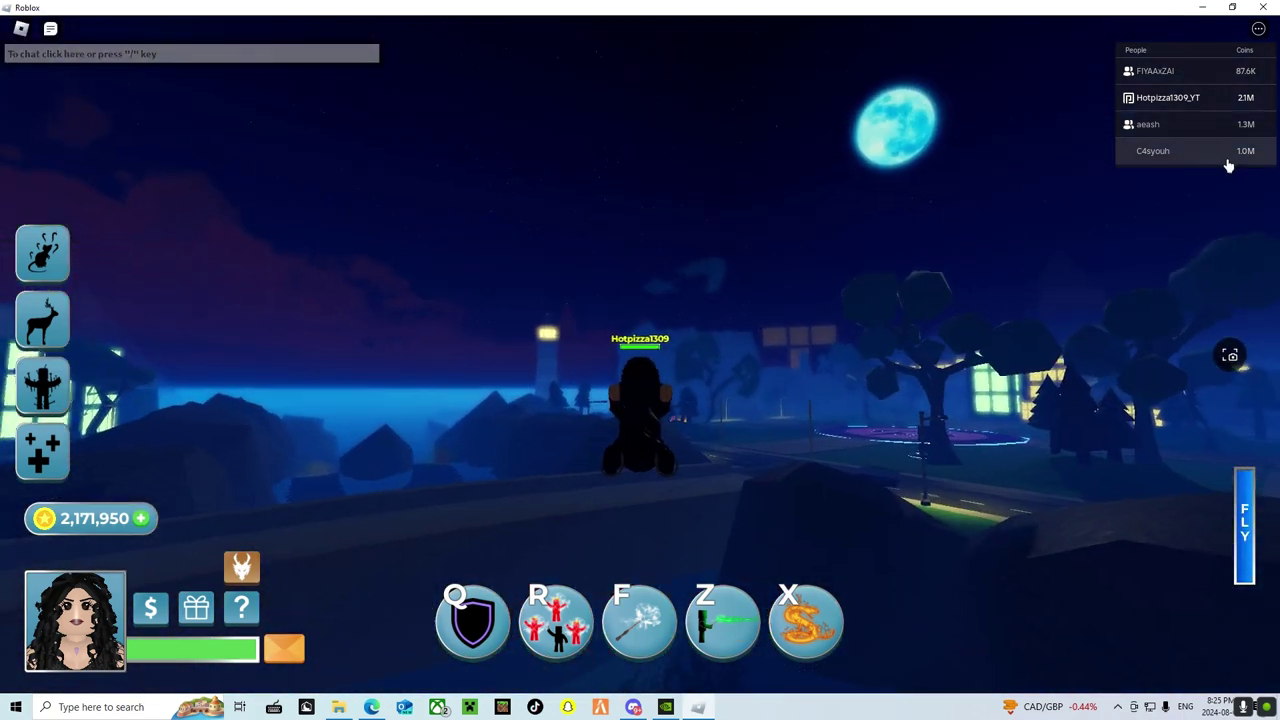
left_click(1180, 150)
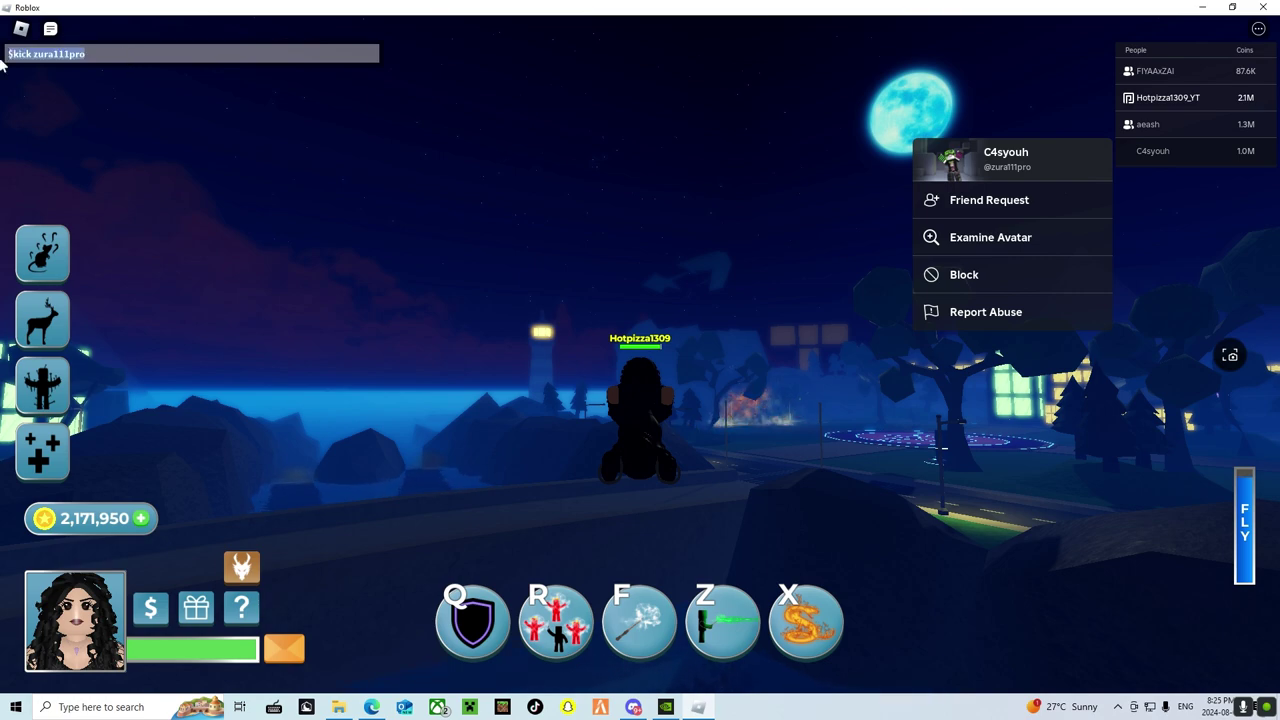
left_click(600, 200)
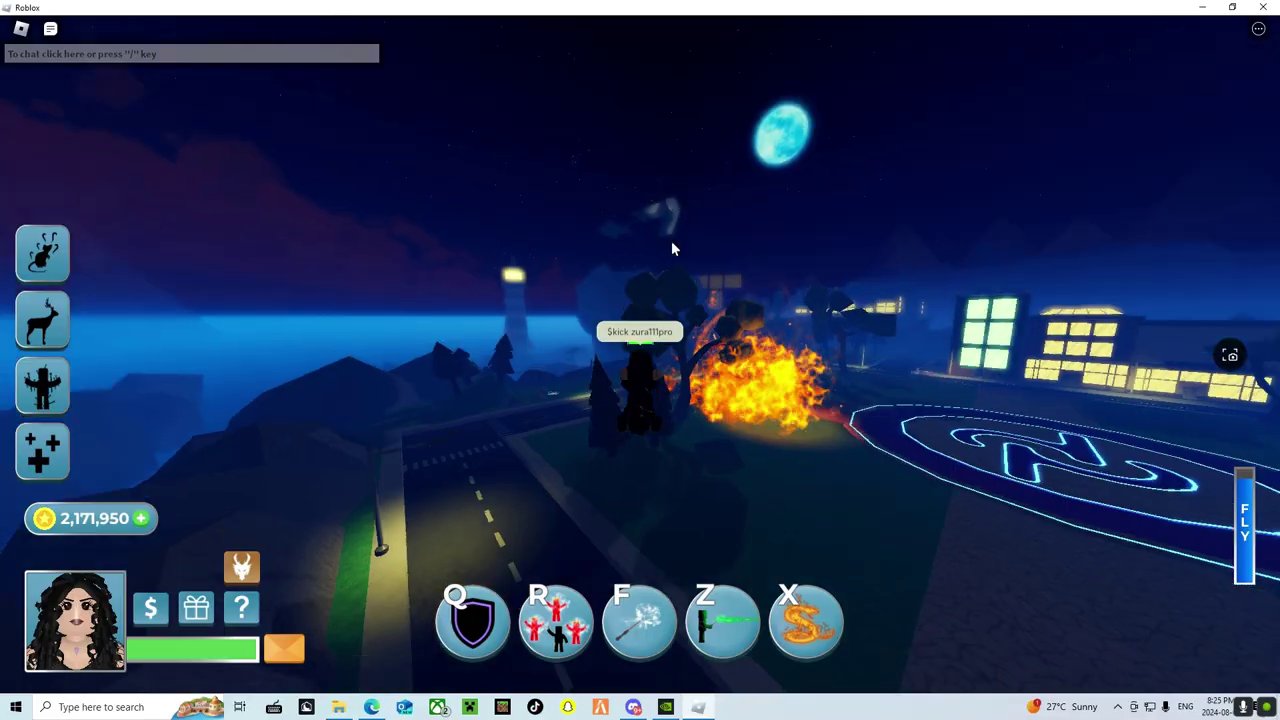
Step: Fight with the fire serpent, wand spells and the Expecto Patronum button
mouse_move(671, 248)
left_mouse_down()
mouse_move(796, 258)
mouse_move(729, 263)
left_mouse_up()
key("x")
right_click(729, 263)
key("f")
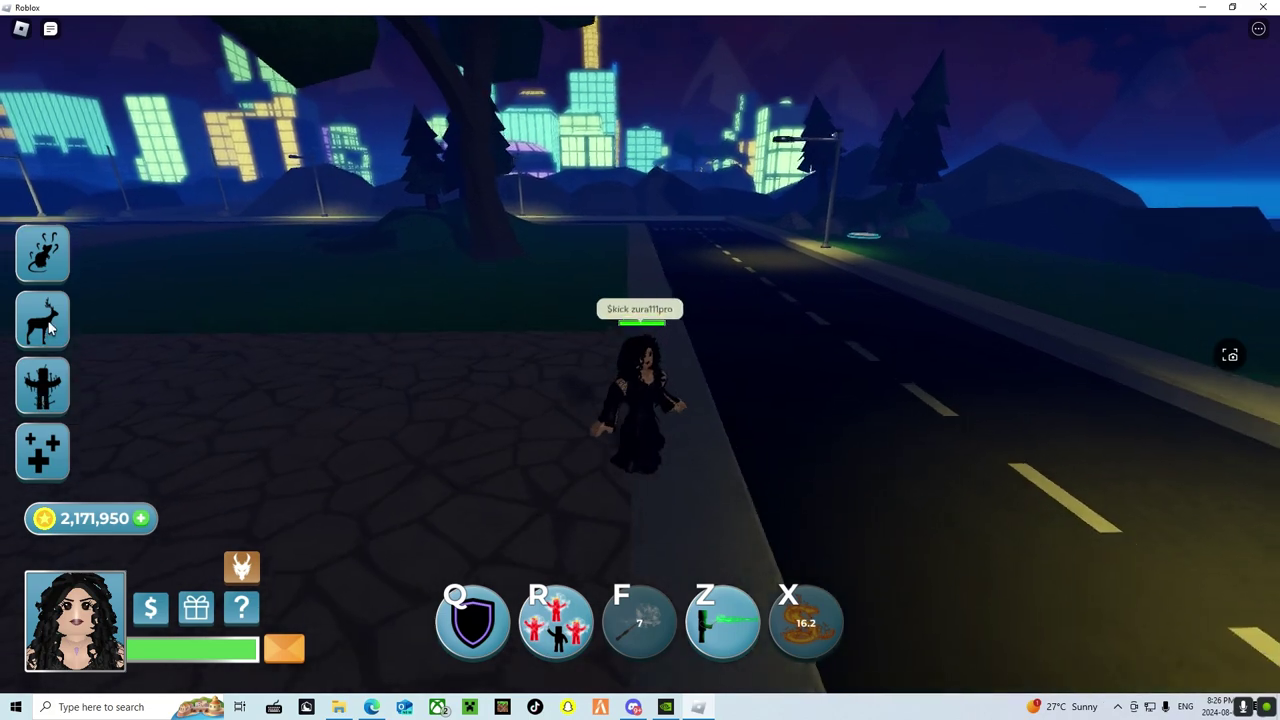
left_click(48, 321)
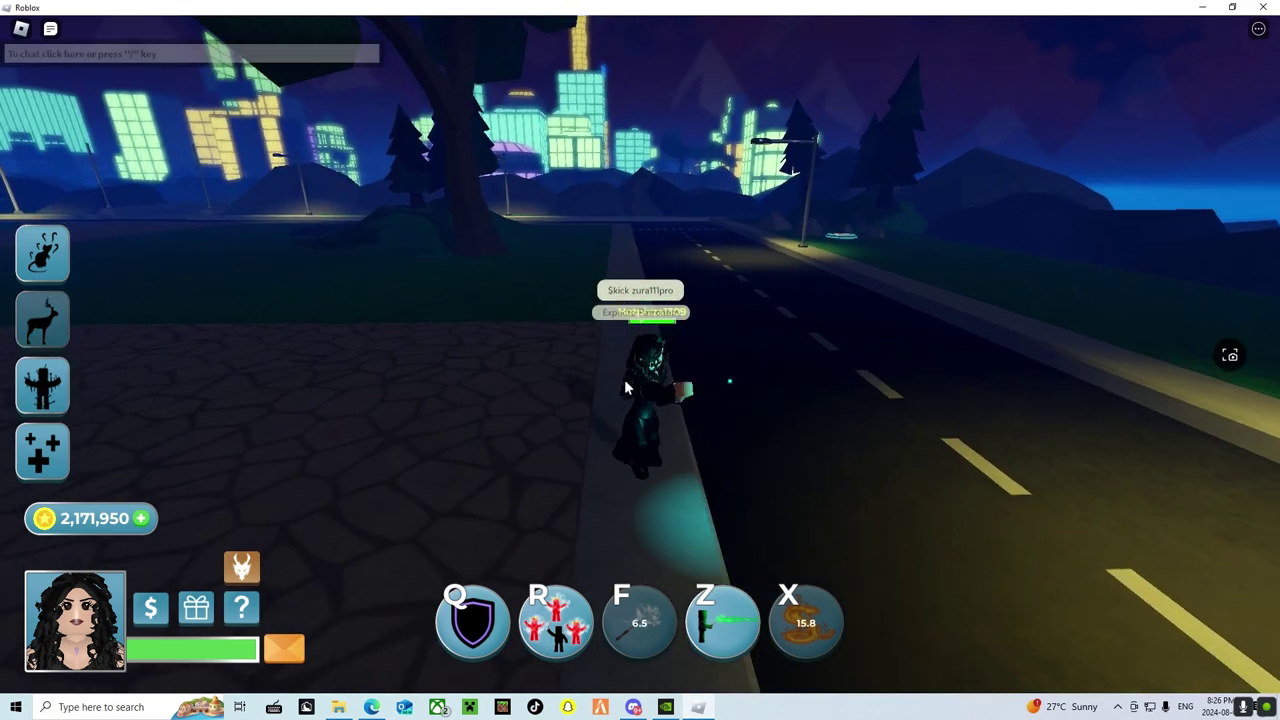
key("w")
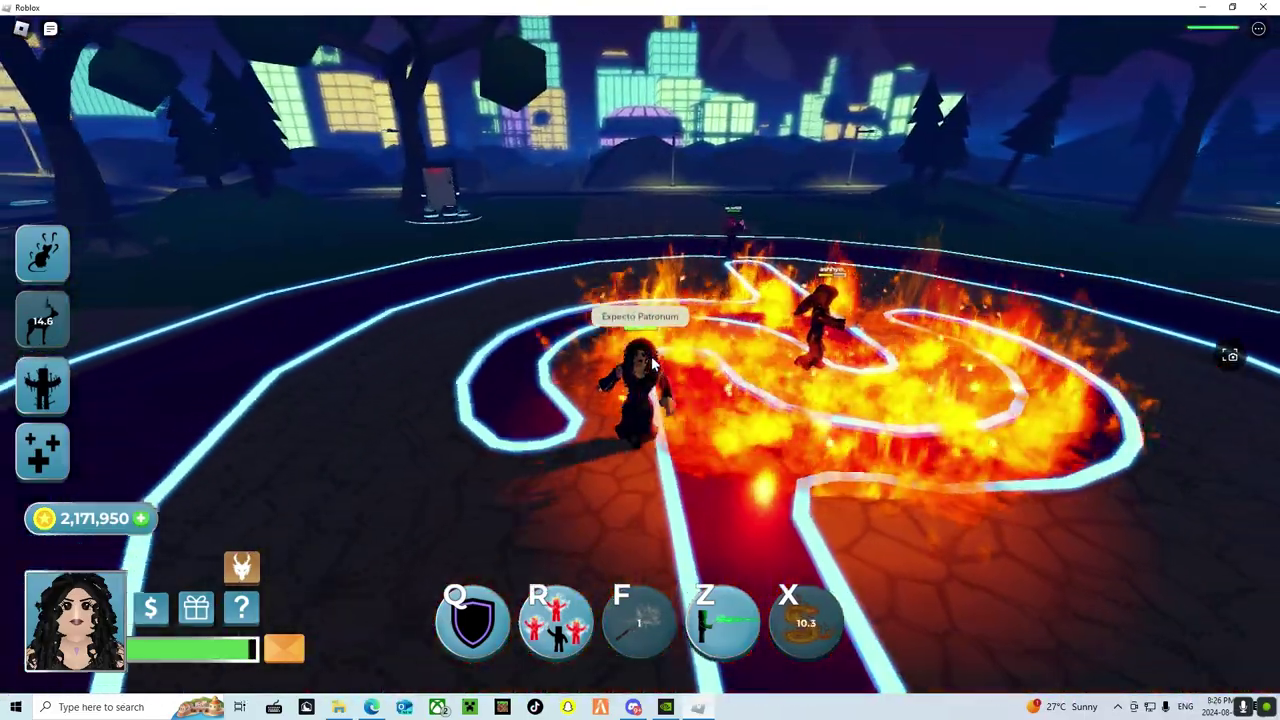
key("f")
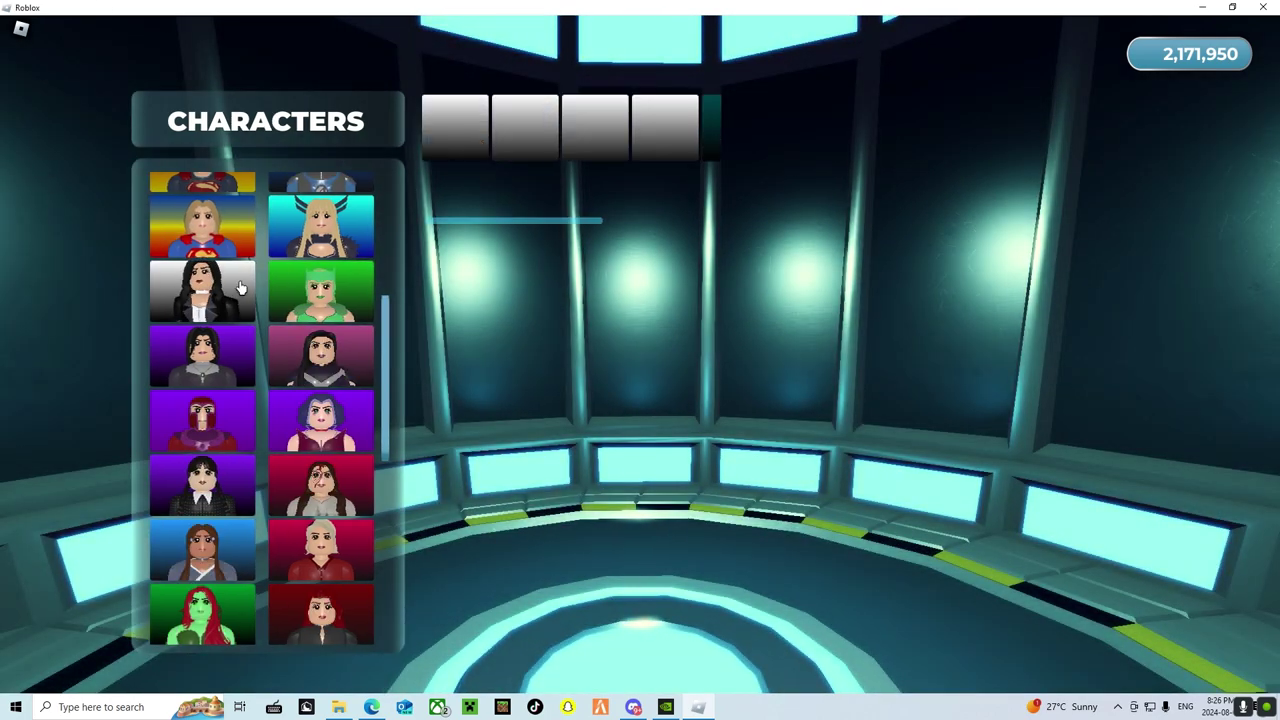
Step: Deploy as Bella and paste a saved ban command into chat from clipboard history
left_click(320, 290)
left_click(1080, 593)
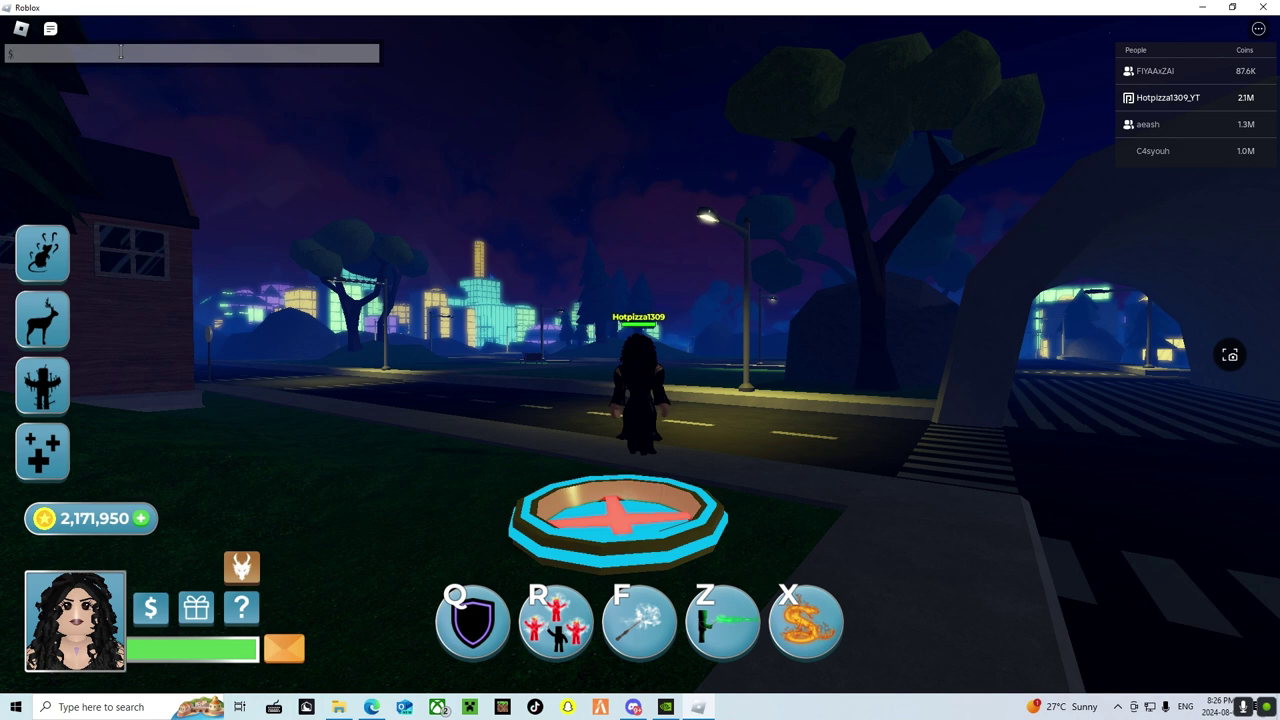
key("super+v")
left_click(34, 84)
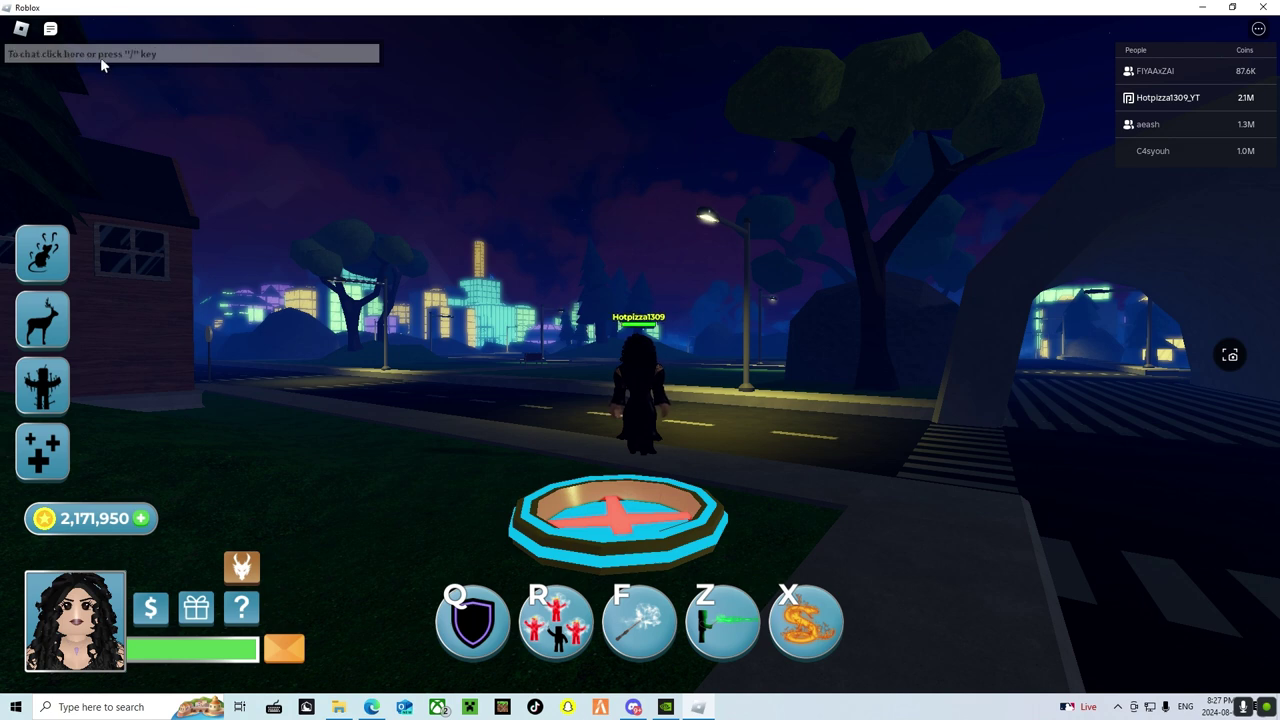
Step: Send the ban message, cross the road, reopen clipboard history, and fly to the spiral arena
key("w")
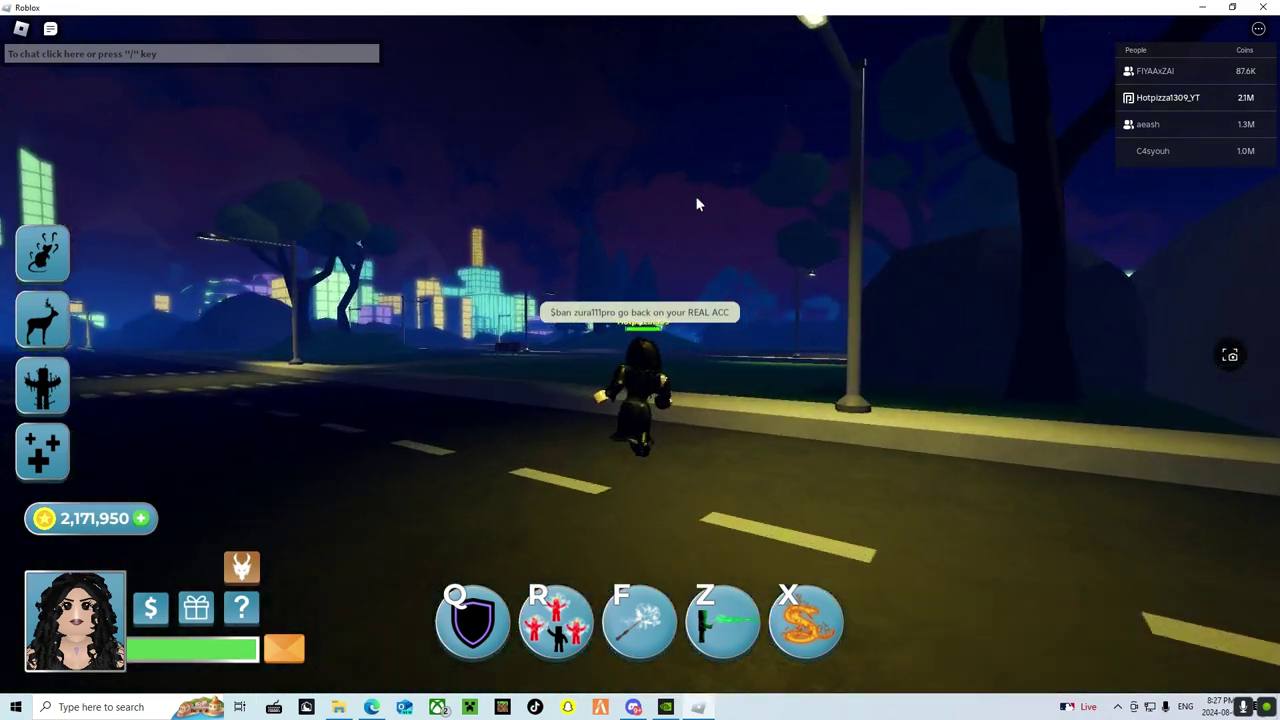
key("w")
left_click(210, 55)
type("$")
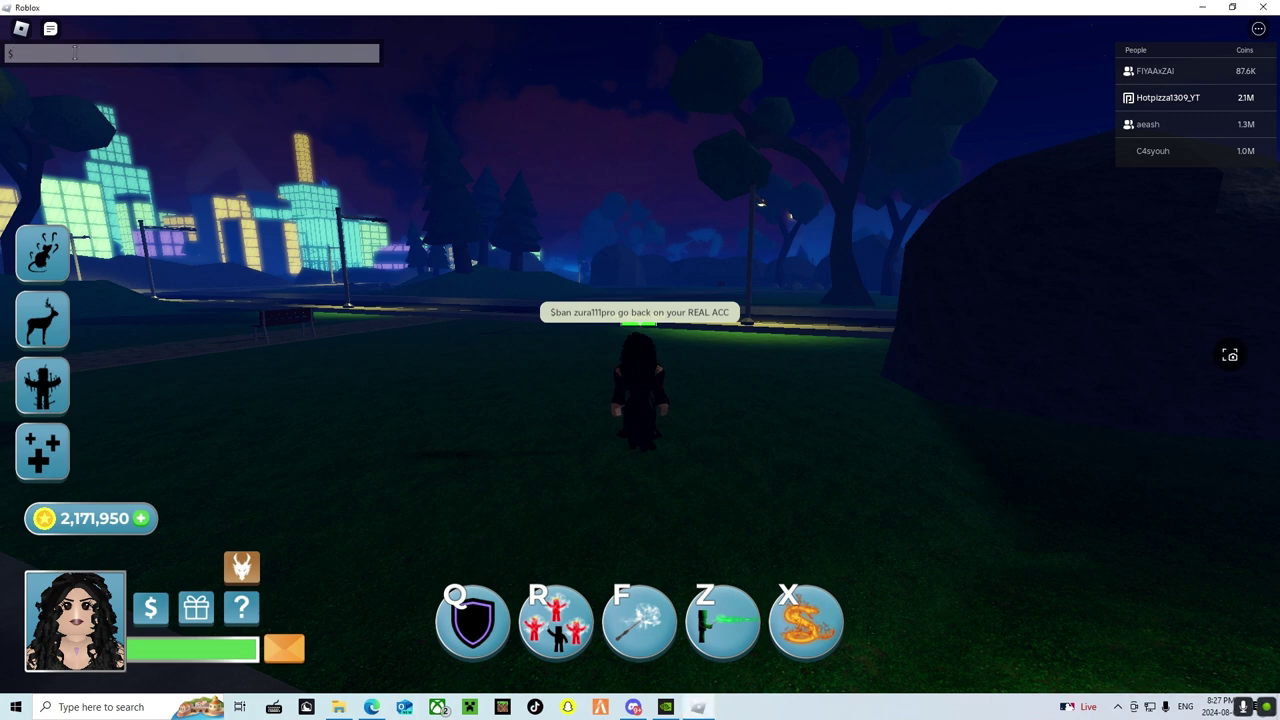
key("super+v")
left_click(33, 52)
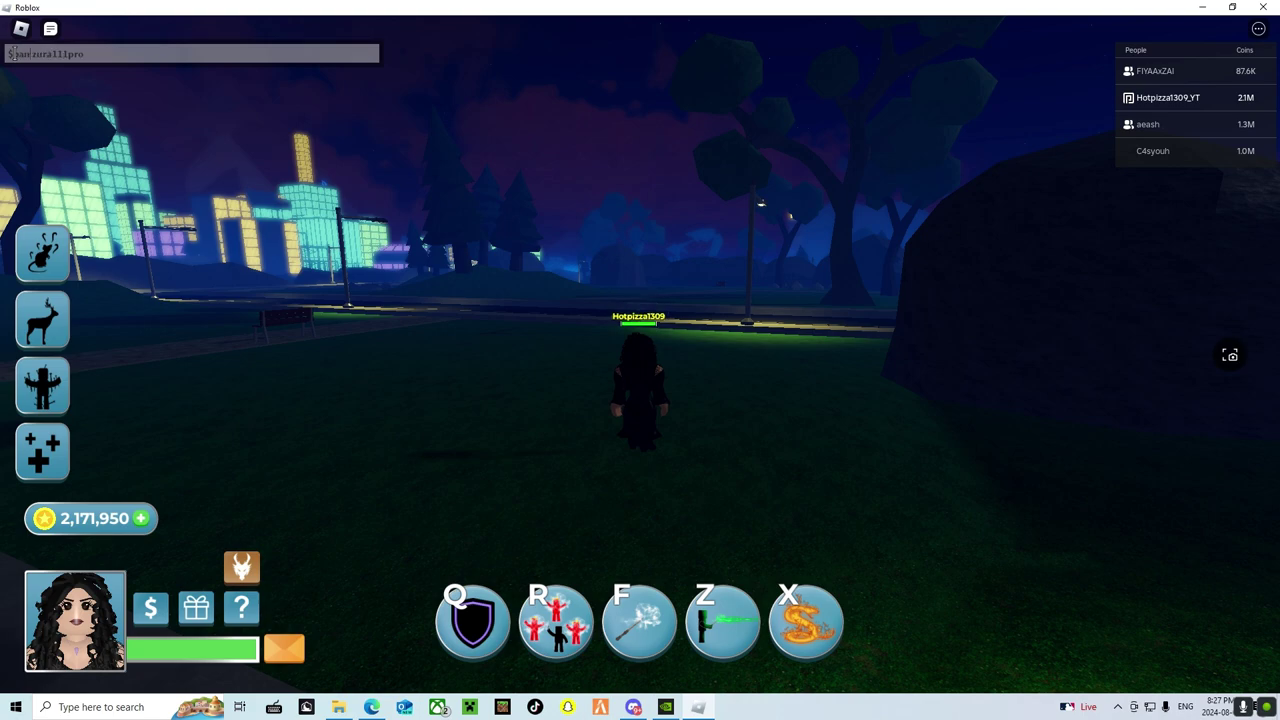
left_click_drag(315, 98, 517, 192)
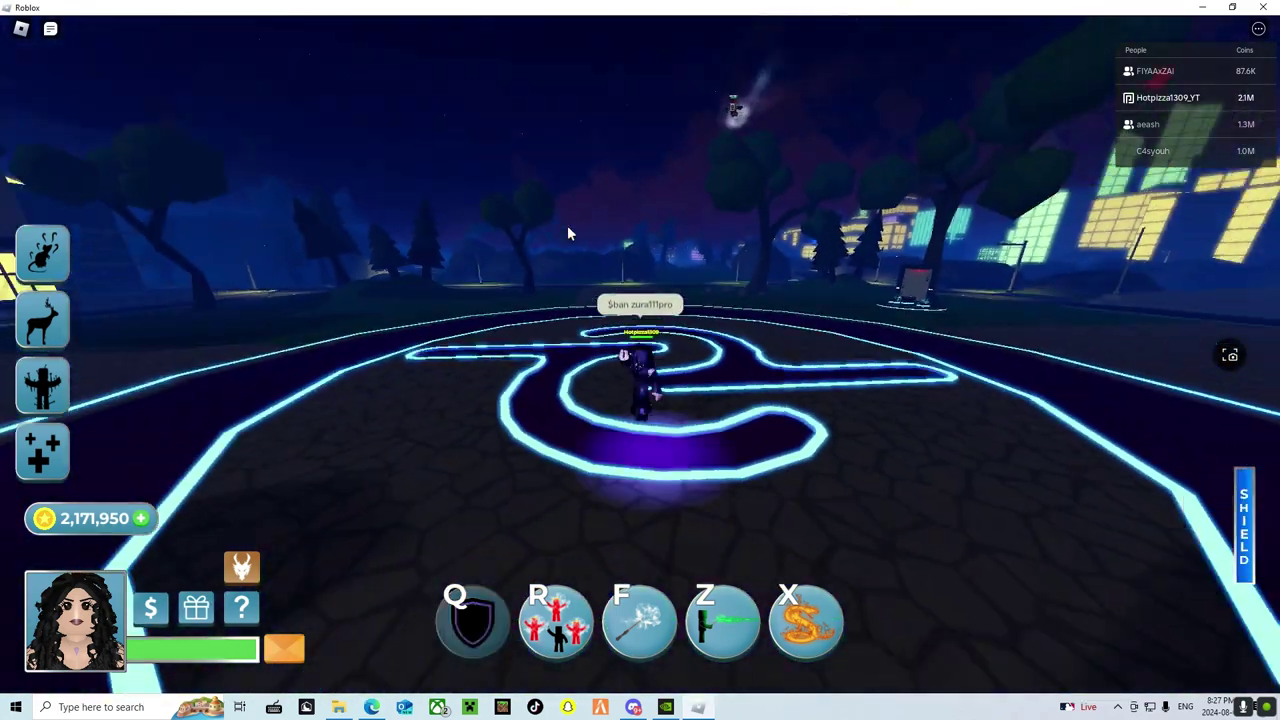
Step: Raise the shield, turn toward other players, and cast the ring and fire serpent spells
key("q")
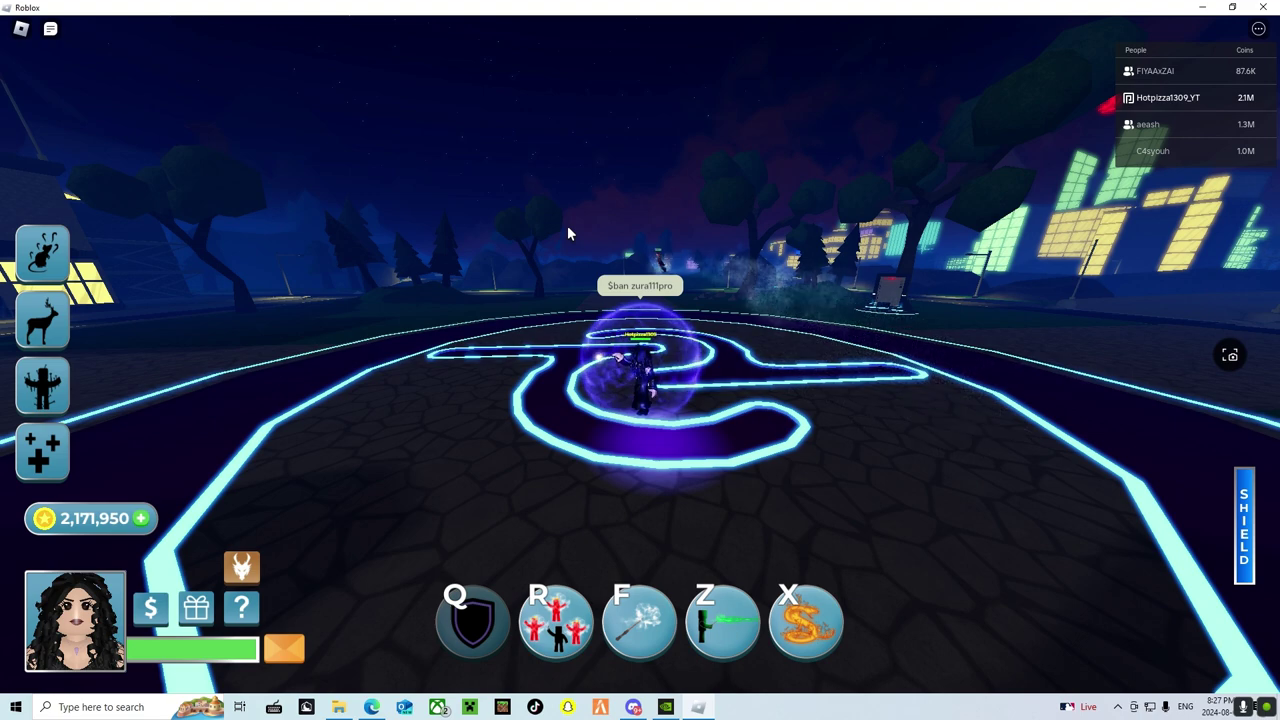
key("Right")
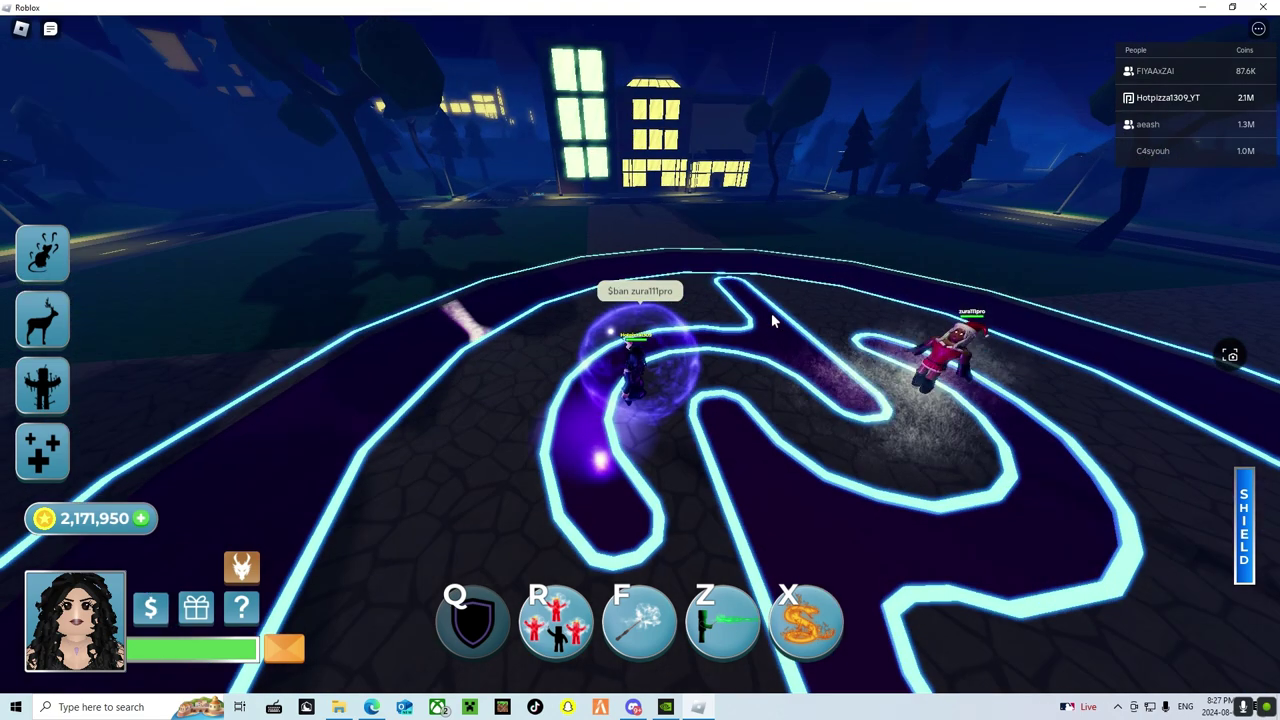
key("Right")
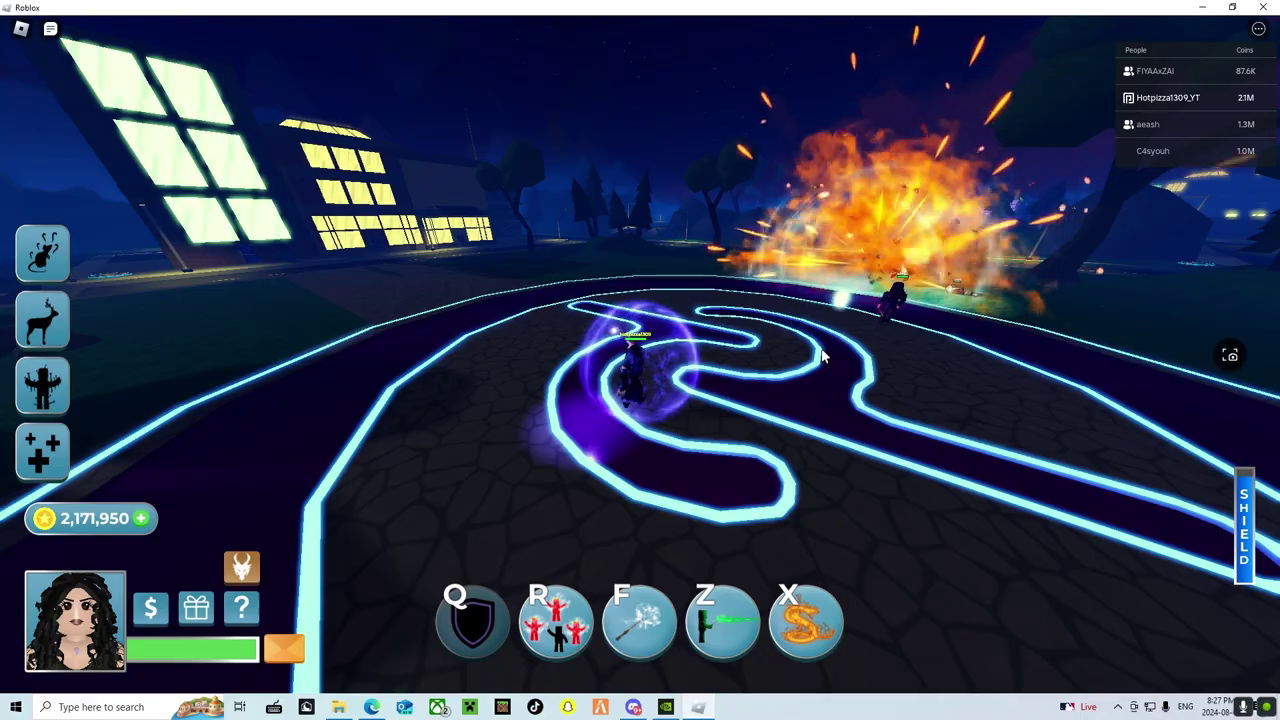
key("q")
key("f")
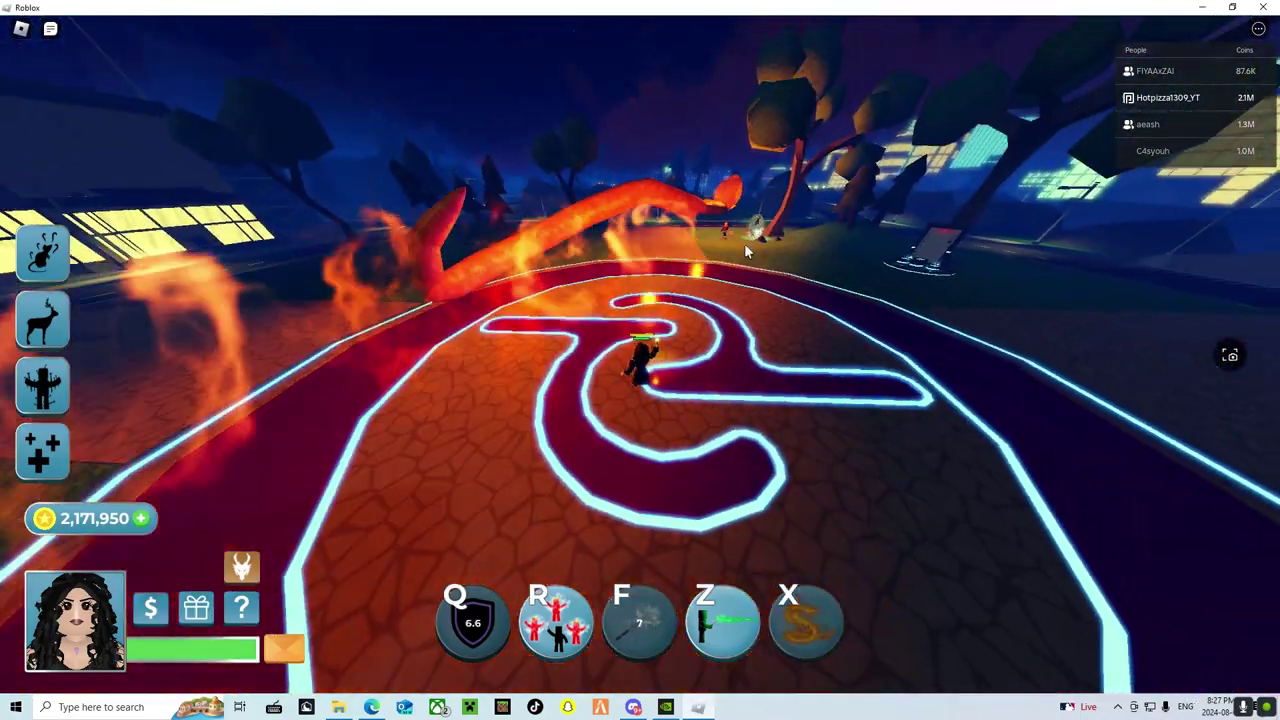
key("x")
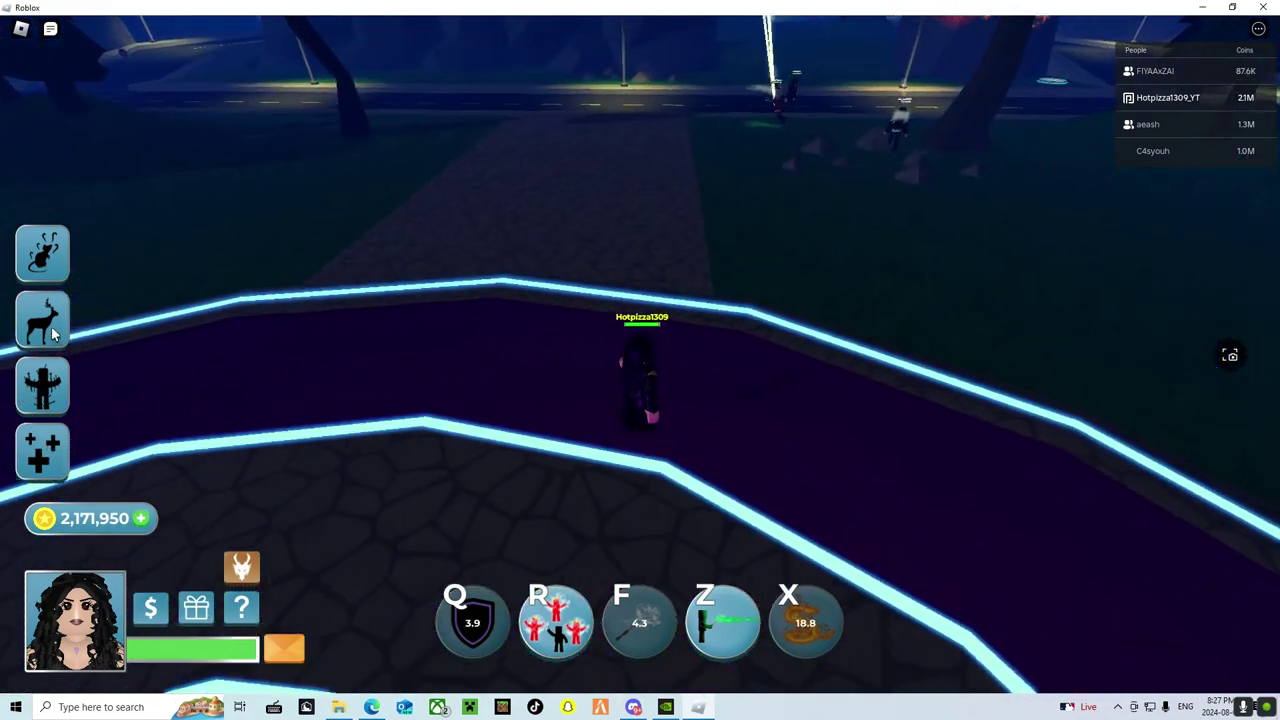
Step: Keep fighting with Patronum, ice burst, group, beam, boost, shield and fire wall
left_click(53, 333)
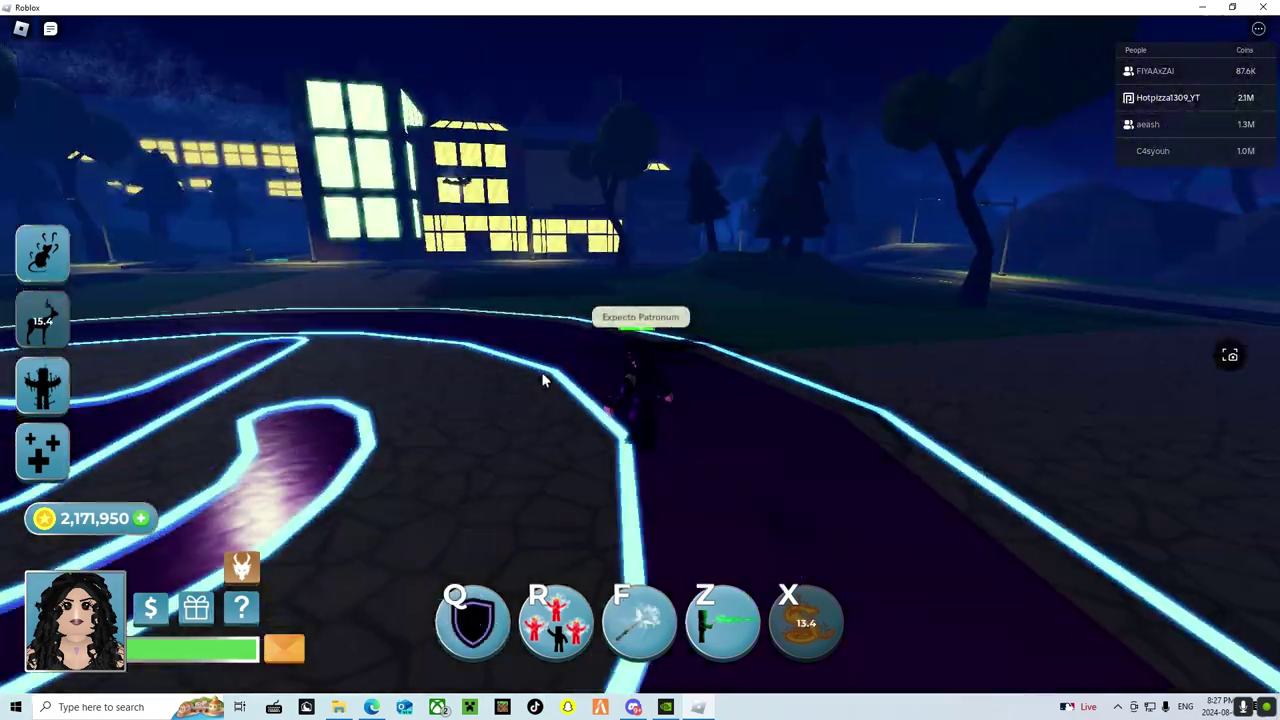
key("f")
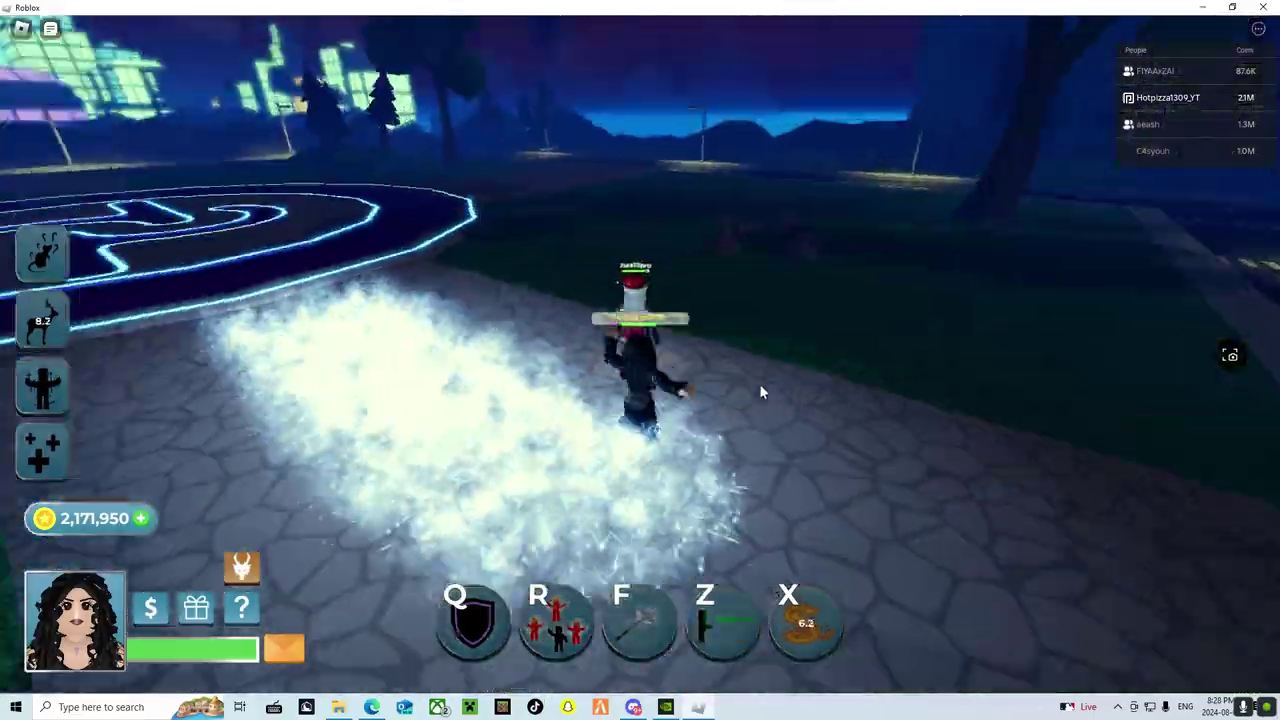
key("r")
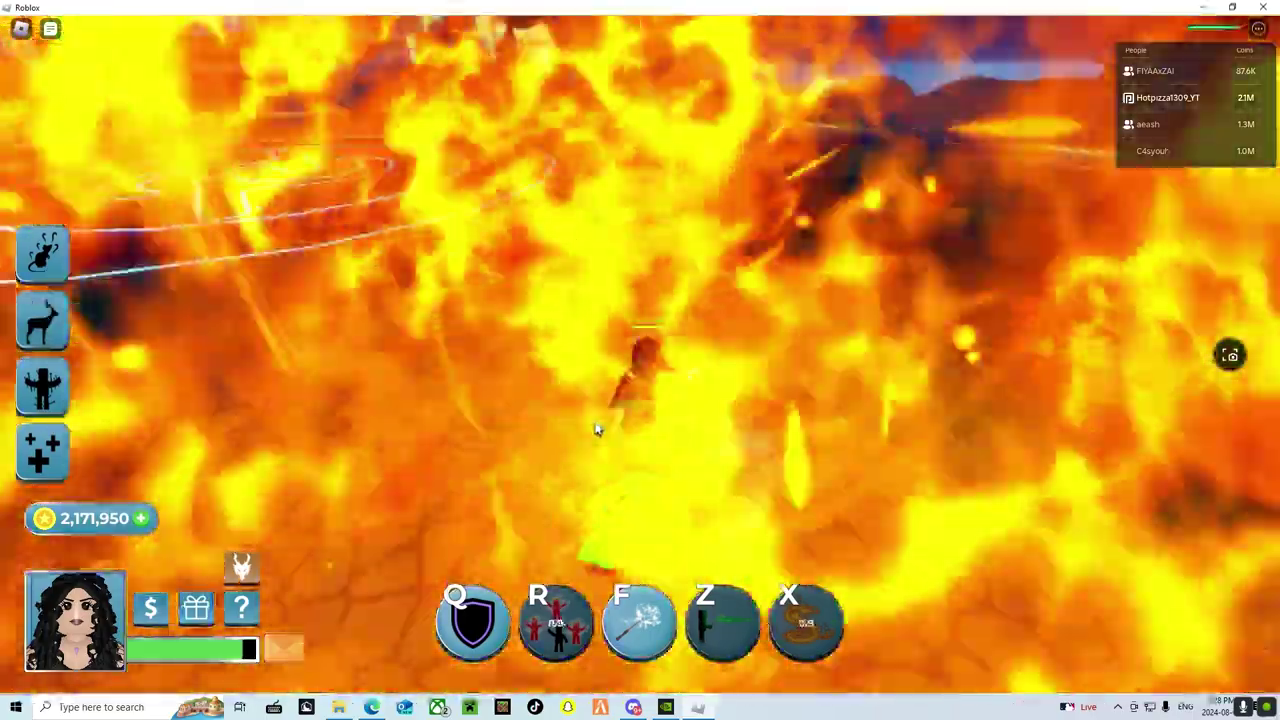
key("z")
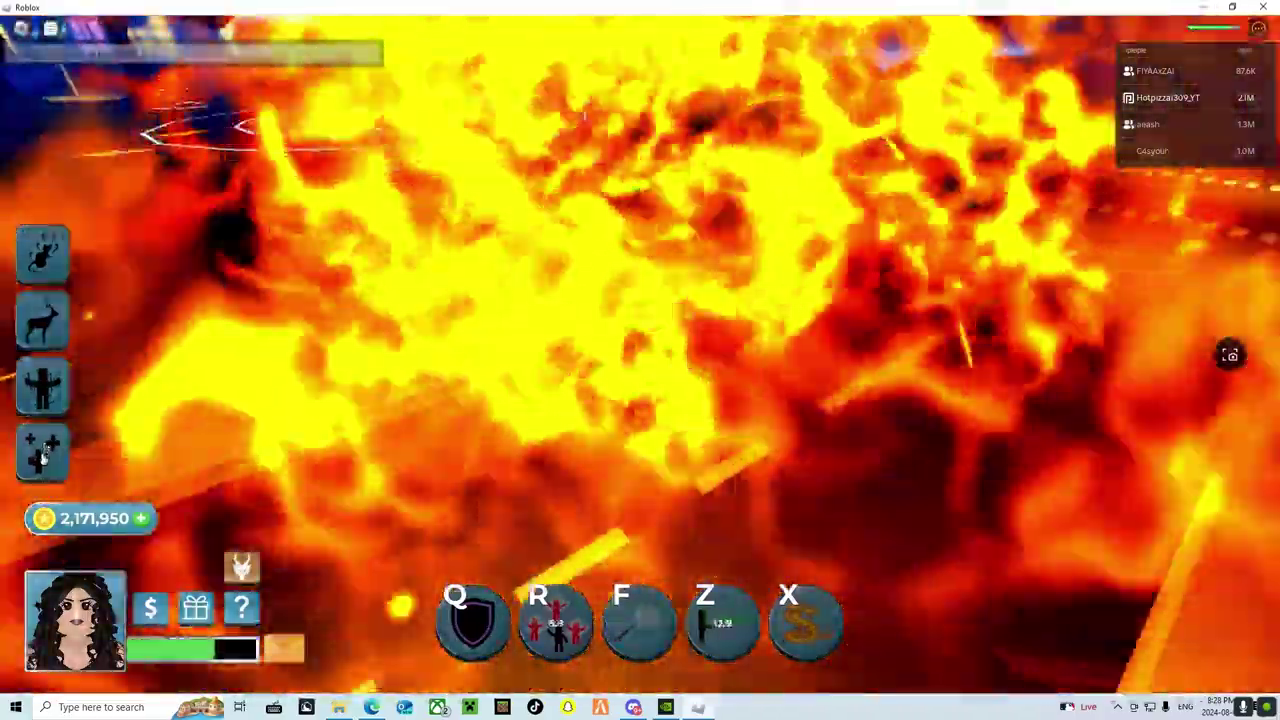
left_click(42, 452)
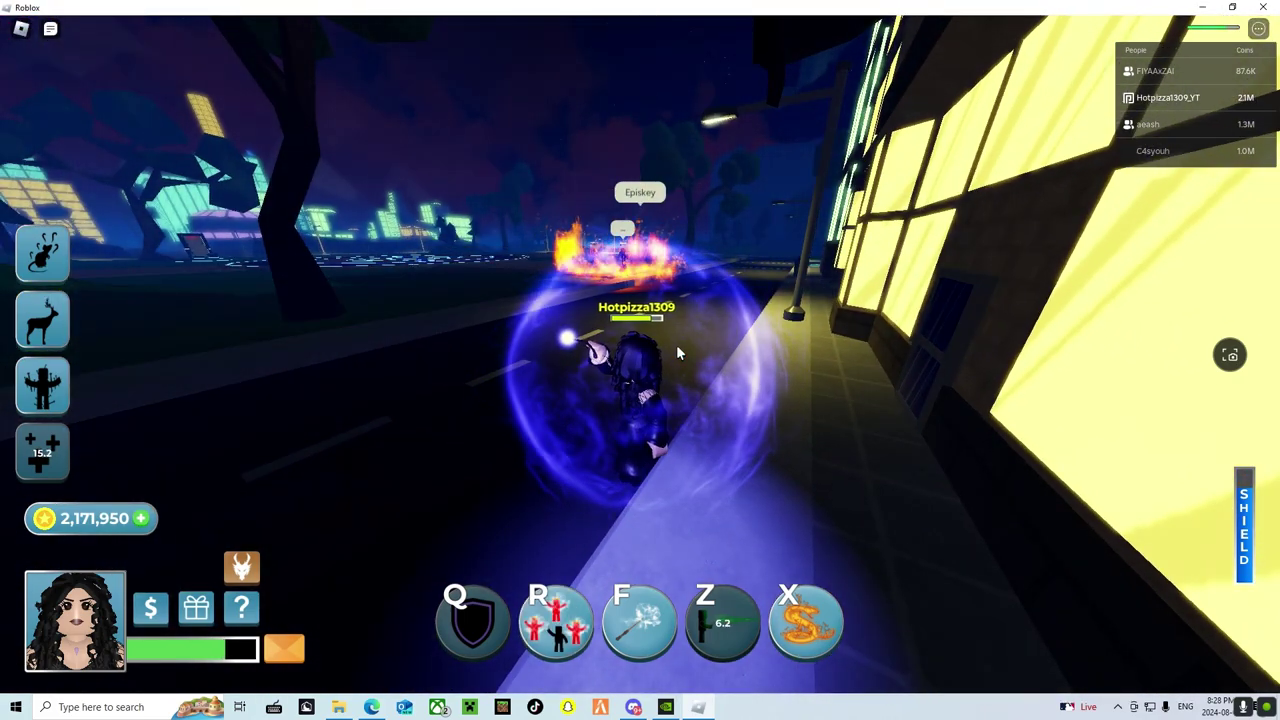
key("q")
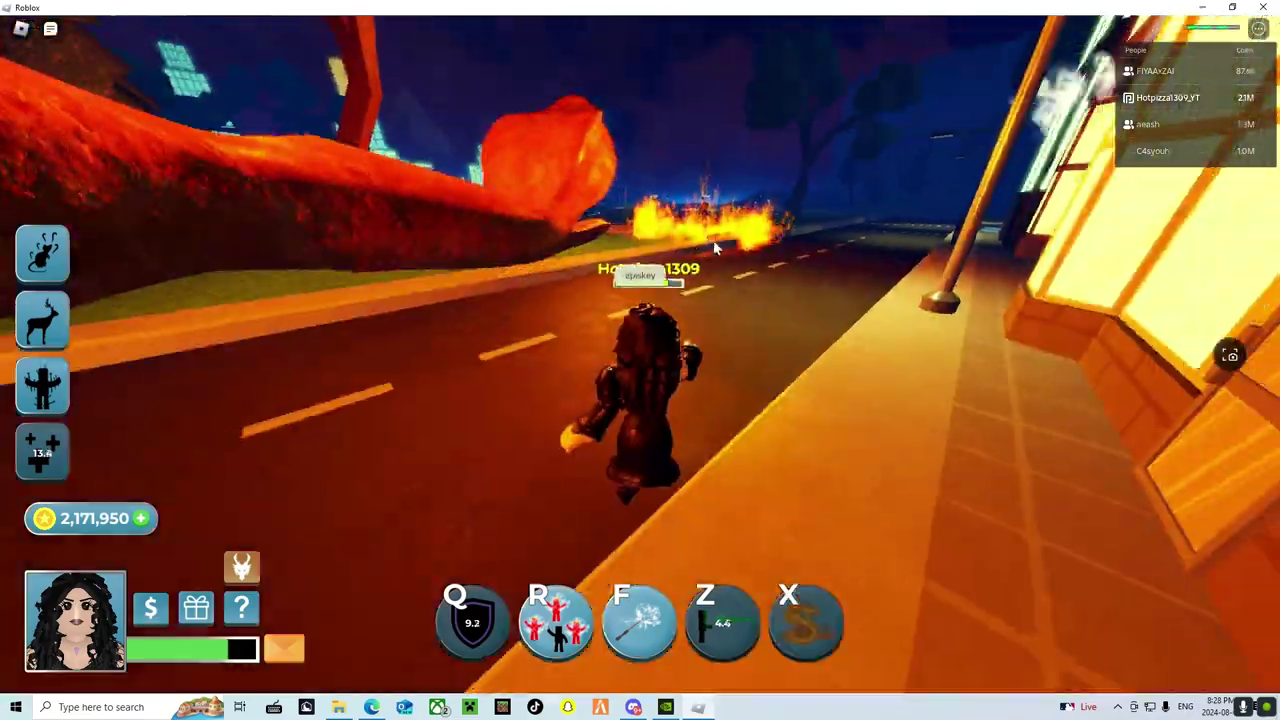
key("f")
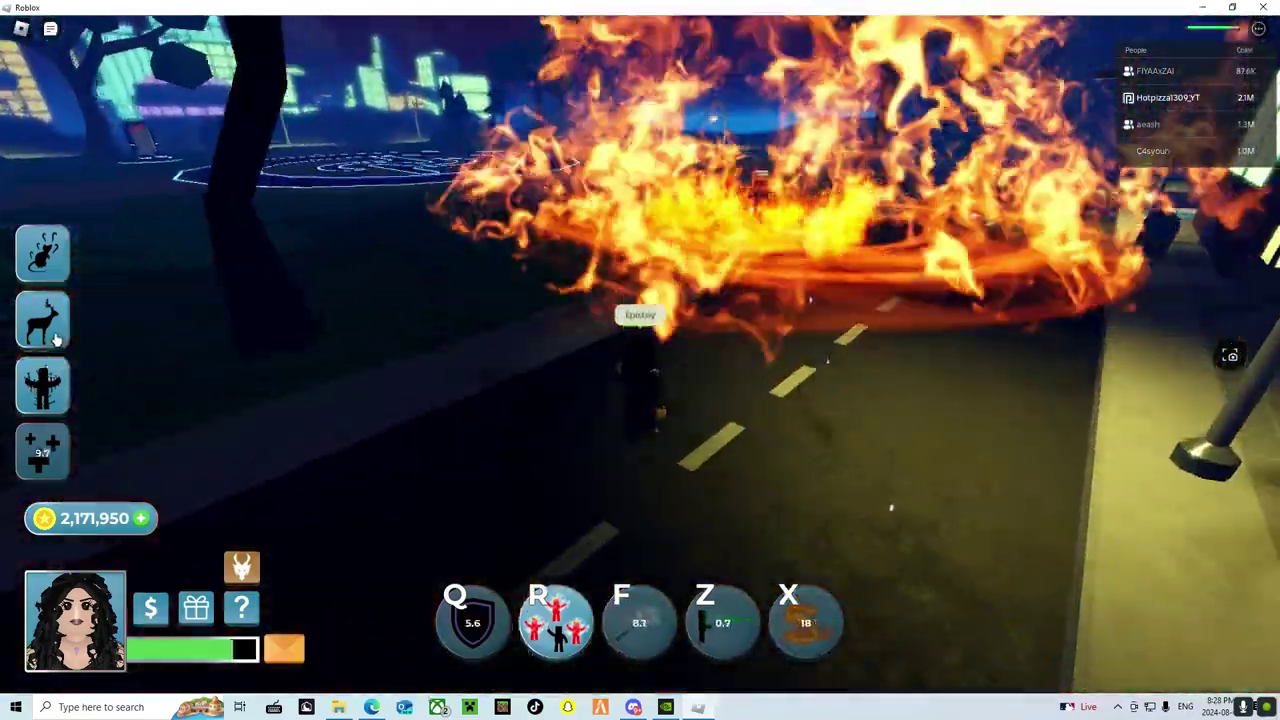
left_click(43, 322)
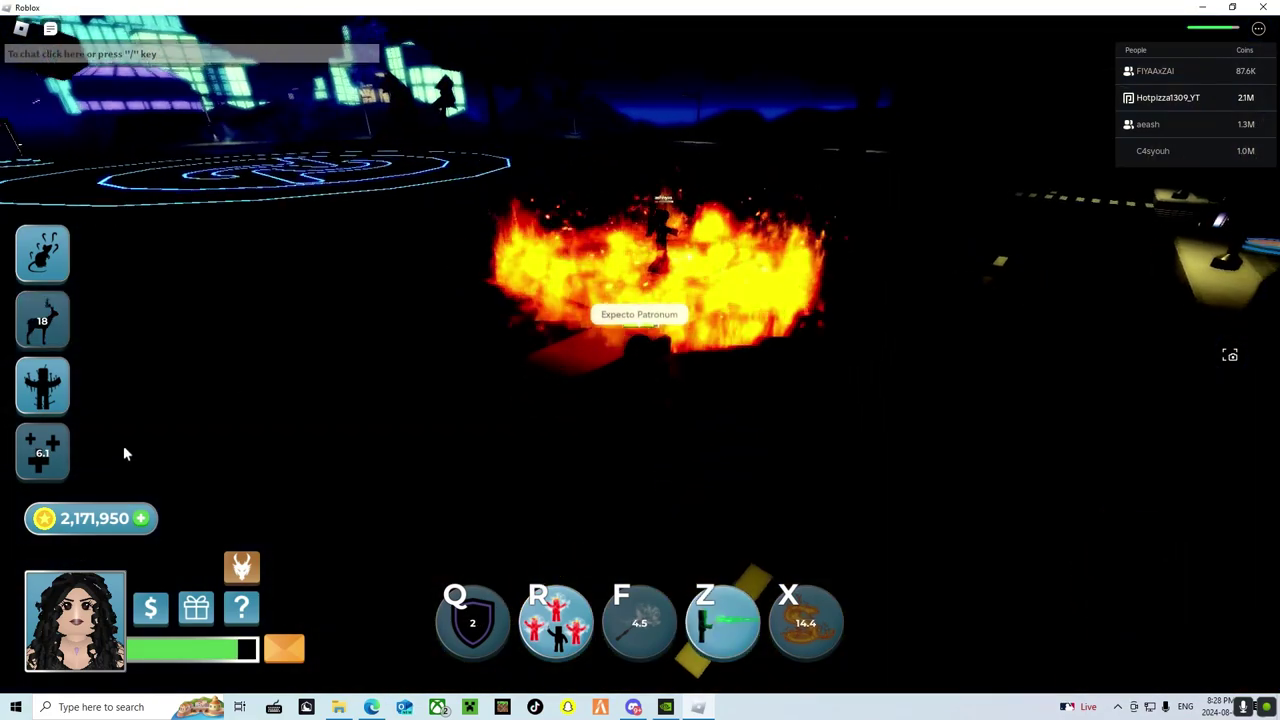
Step: Cast Crucio at the enemy in the fire, then return to character selection
left_click(668, 232)
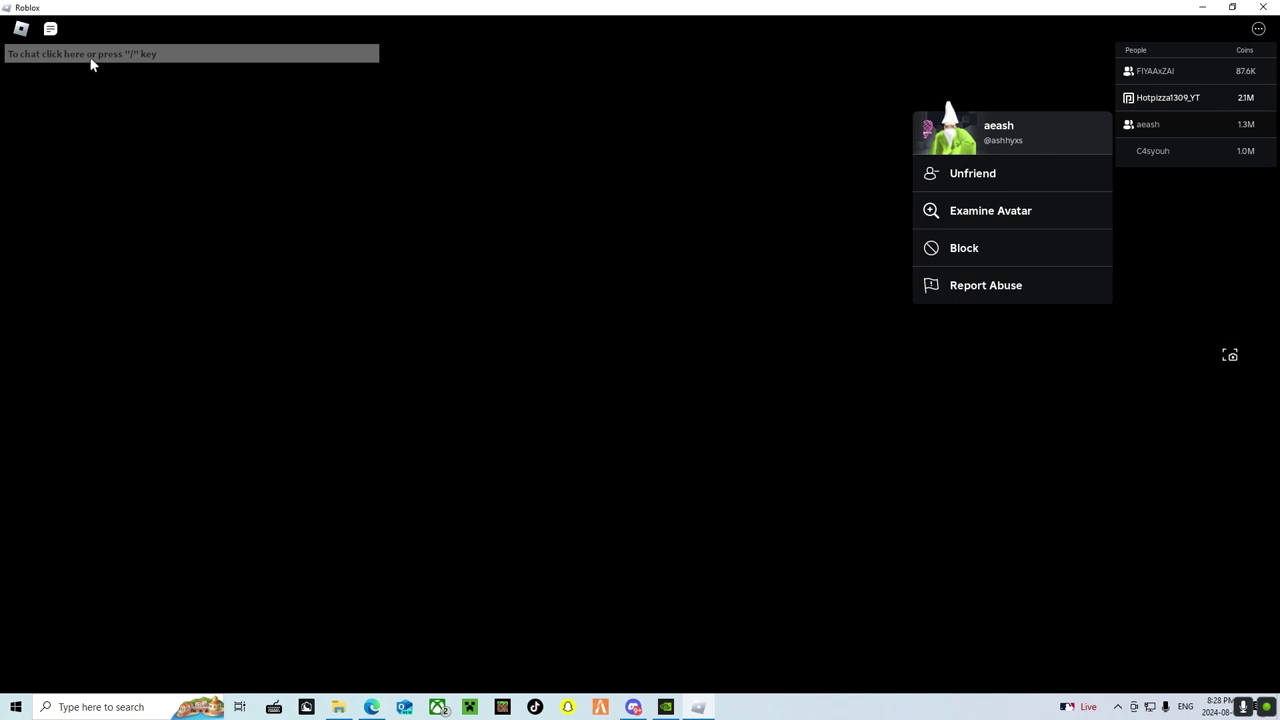
left_click(88, 33)
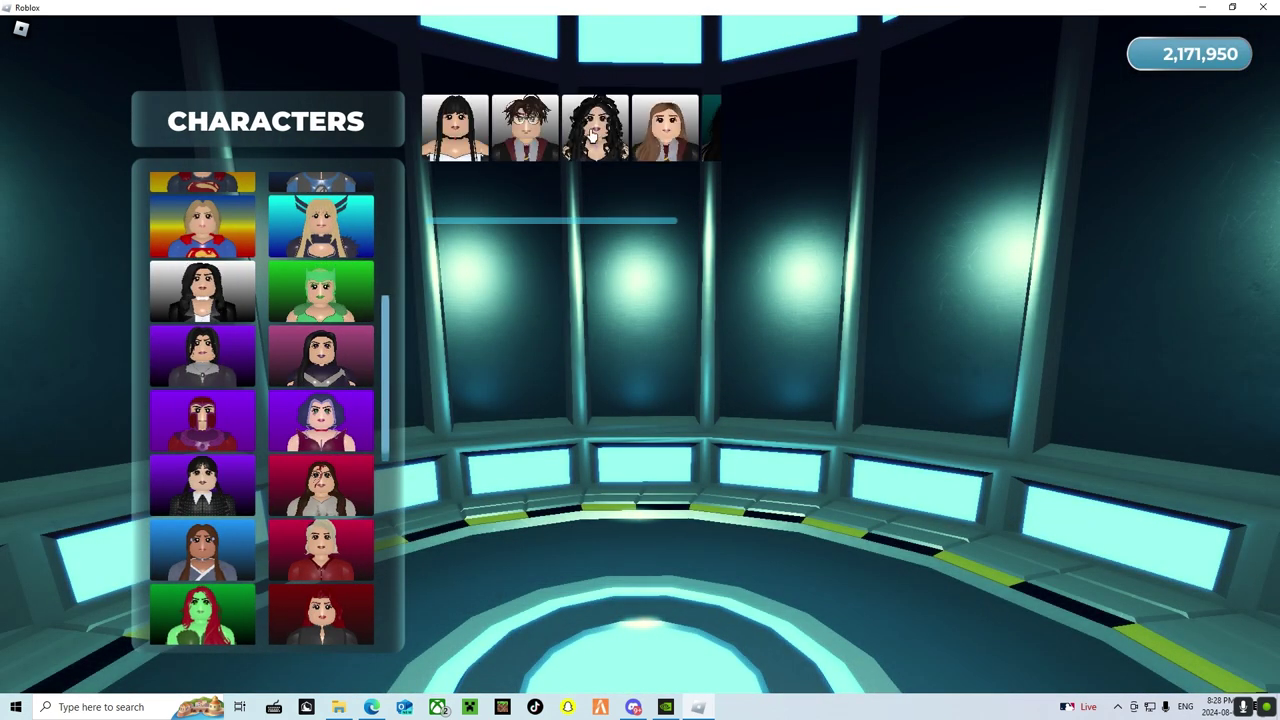
Step: Deploy as Bella and open another player's action options in the player list
left_click(594, 130)
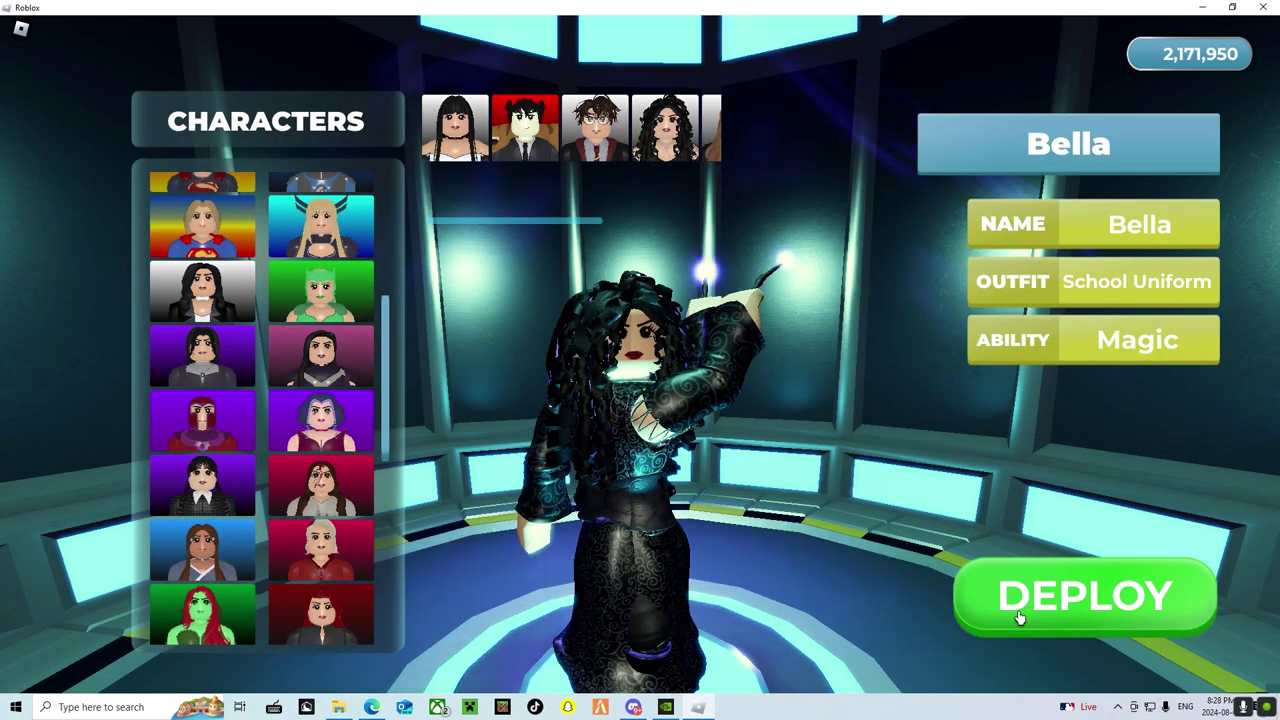
left_click(1085, 595)
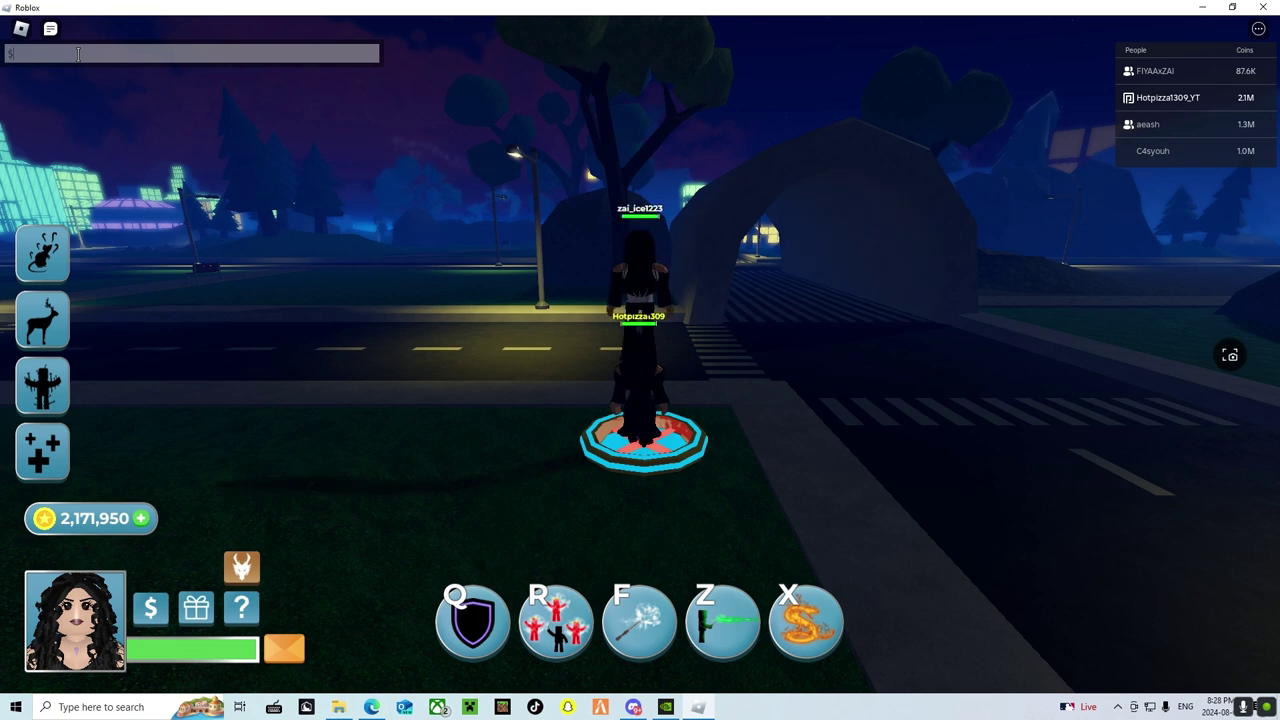
type("$kick")
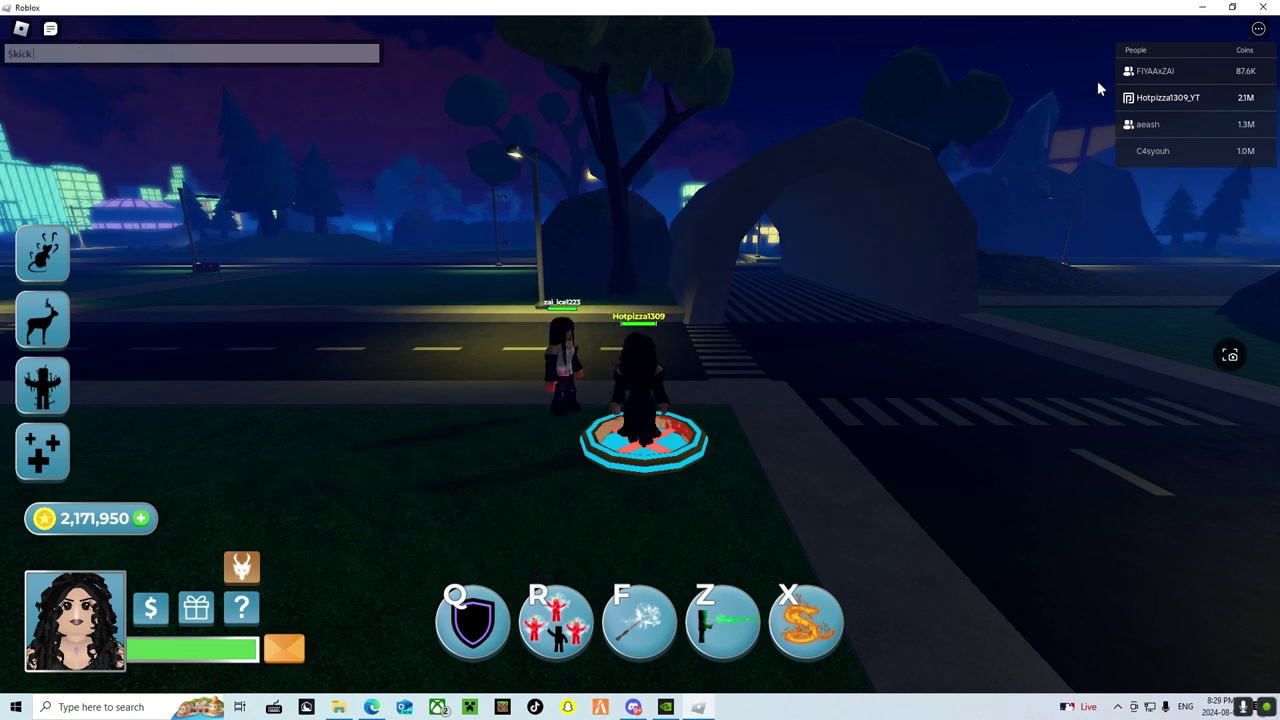
left_click(1190, 124)
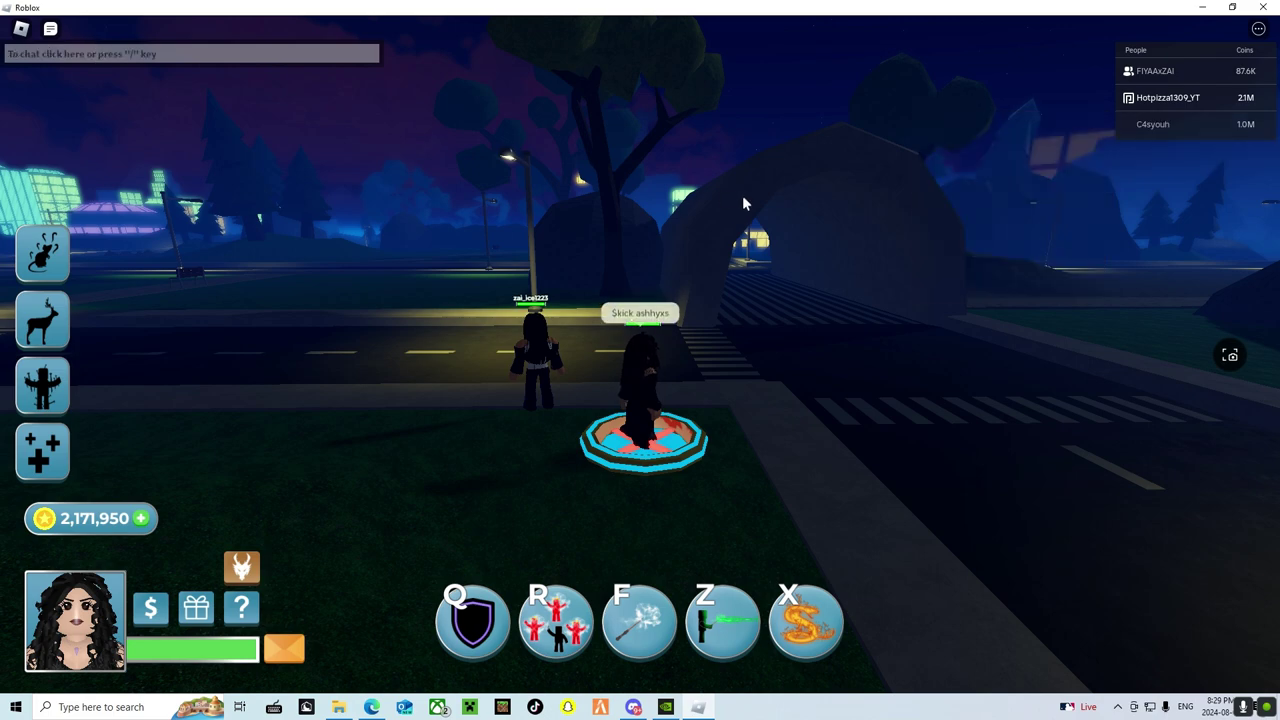
Step: Fly Bella over the city via the glowing ring platform toward the player on the plaza
key("w")
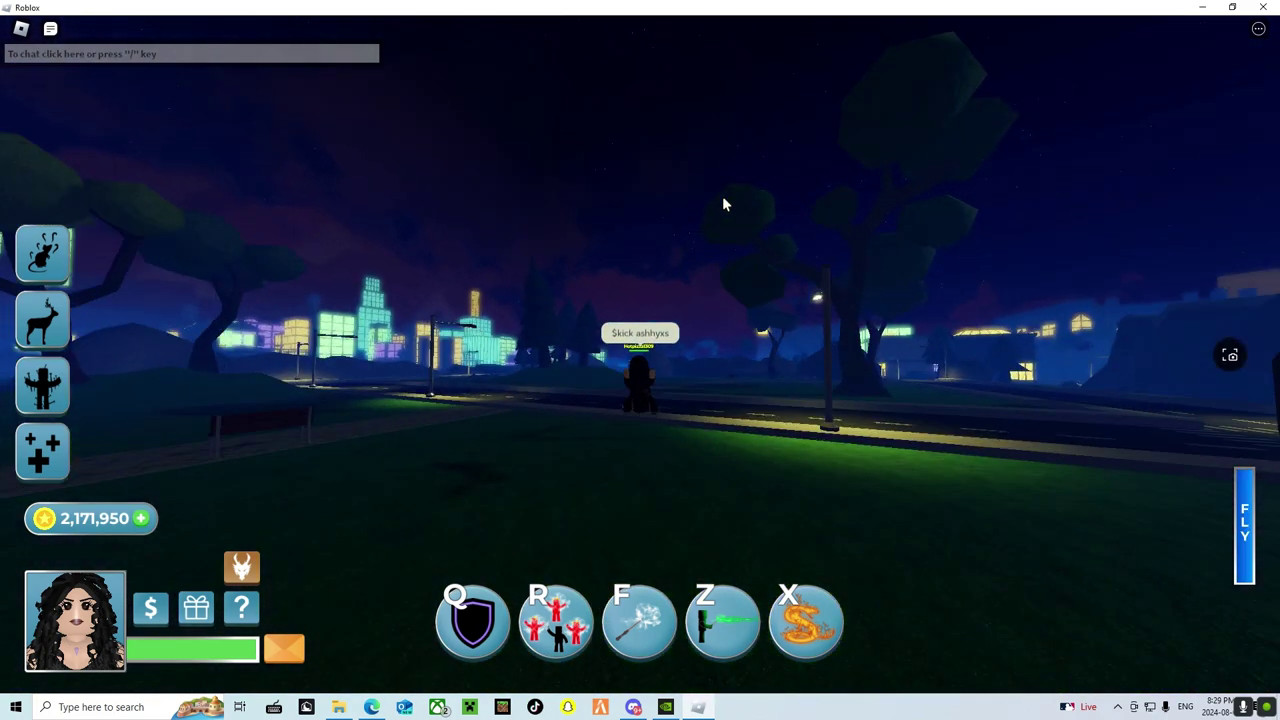
key("w")
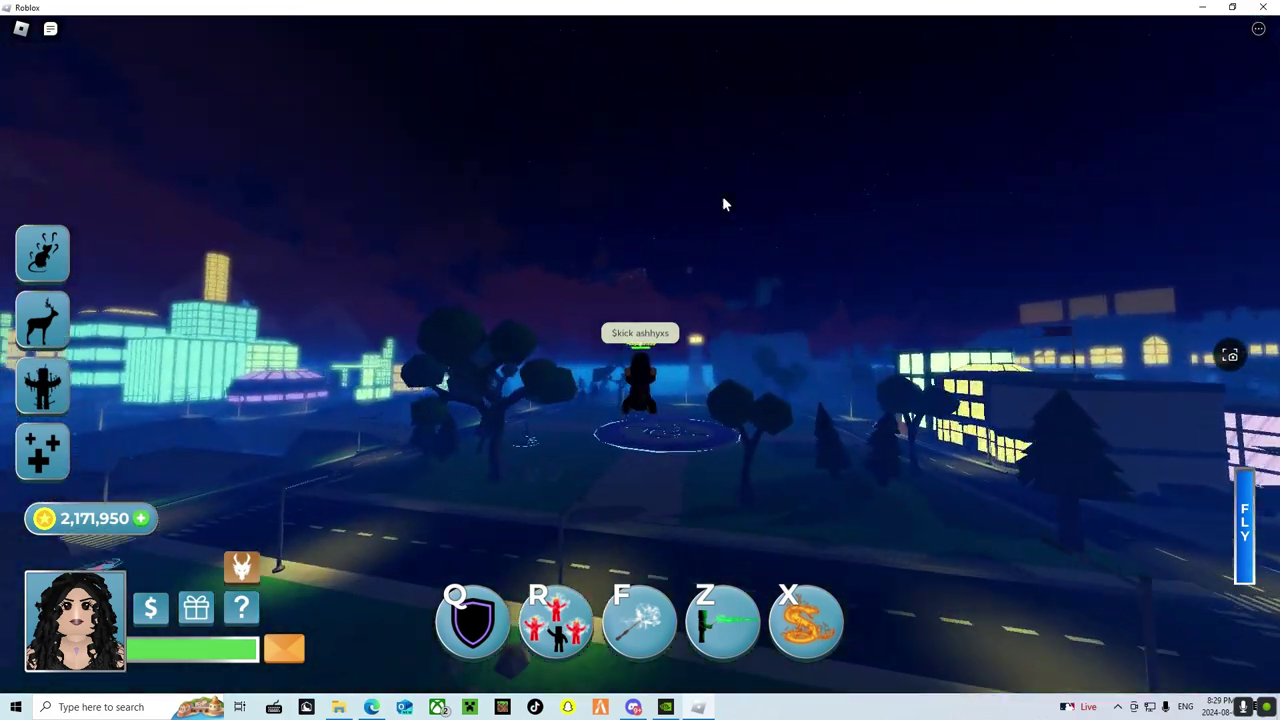
key("w")
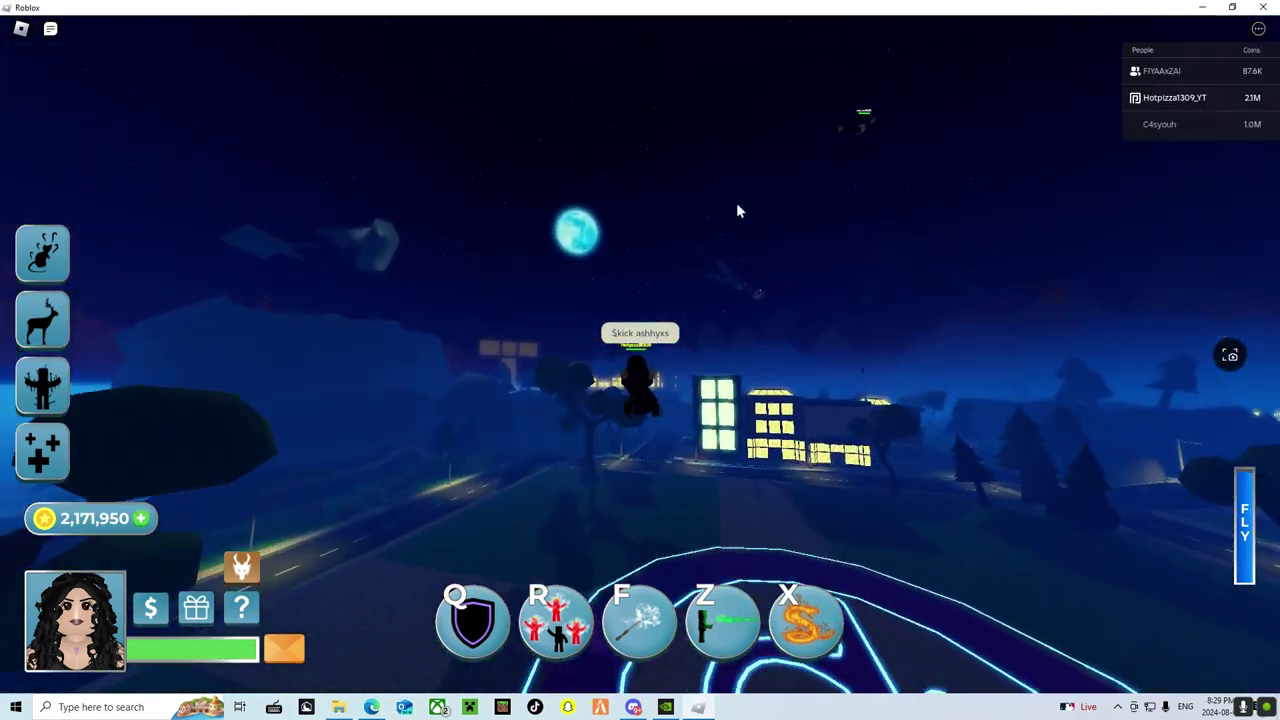
key("w")
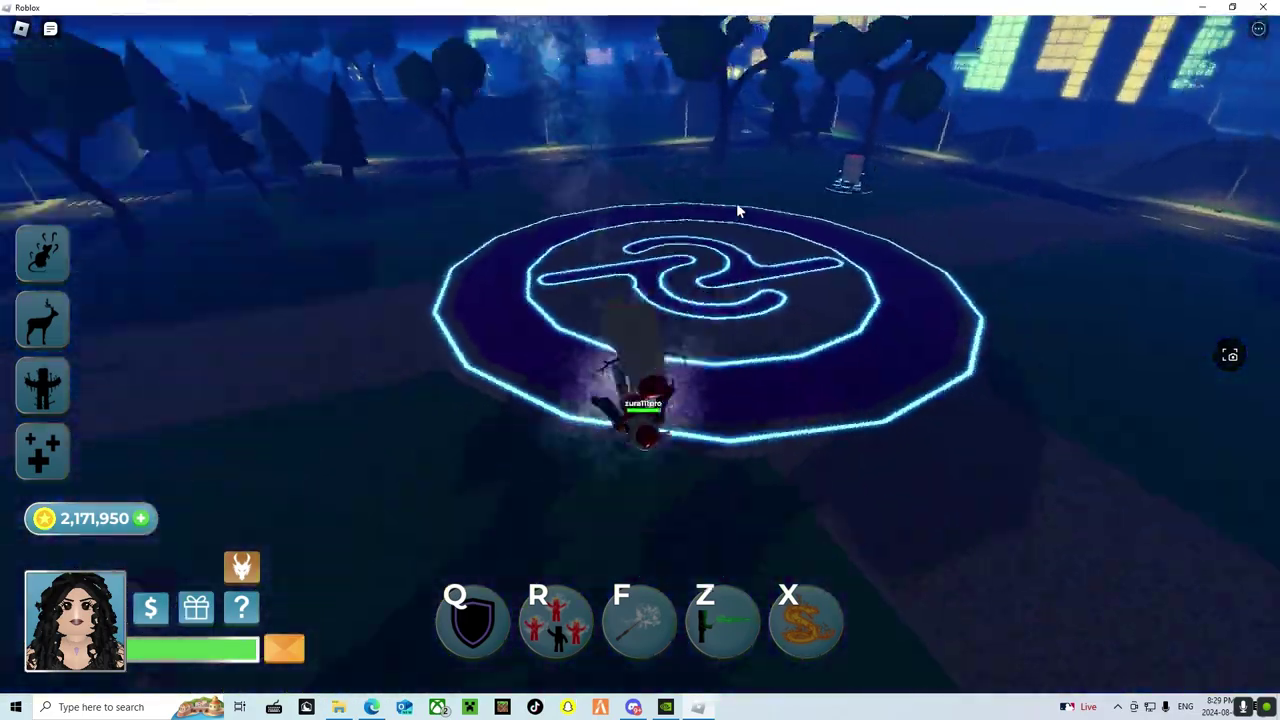
key("w")
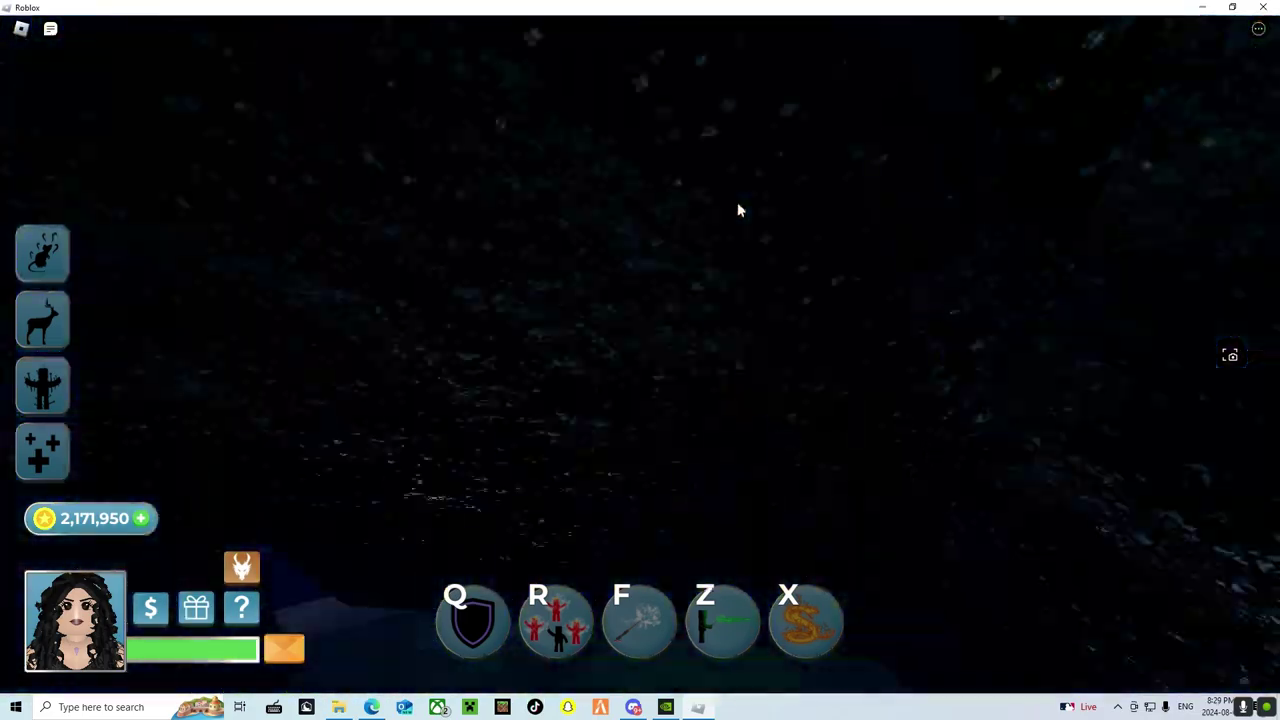
key("w")
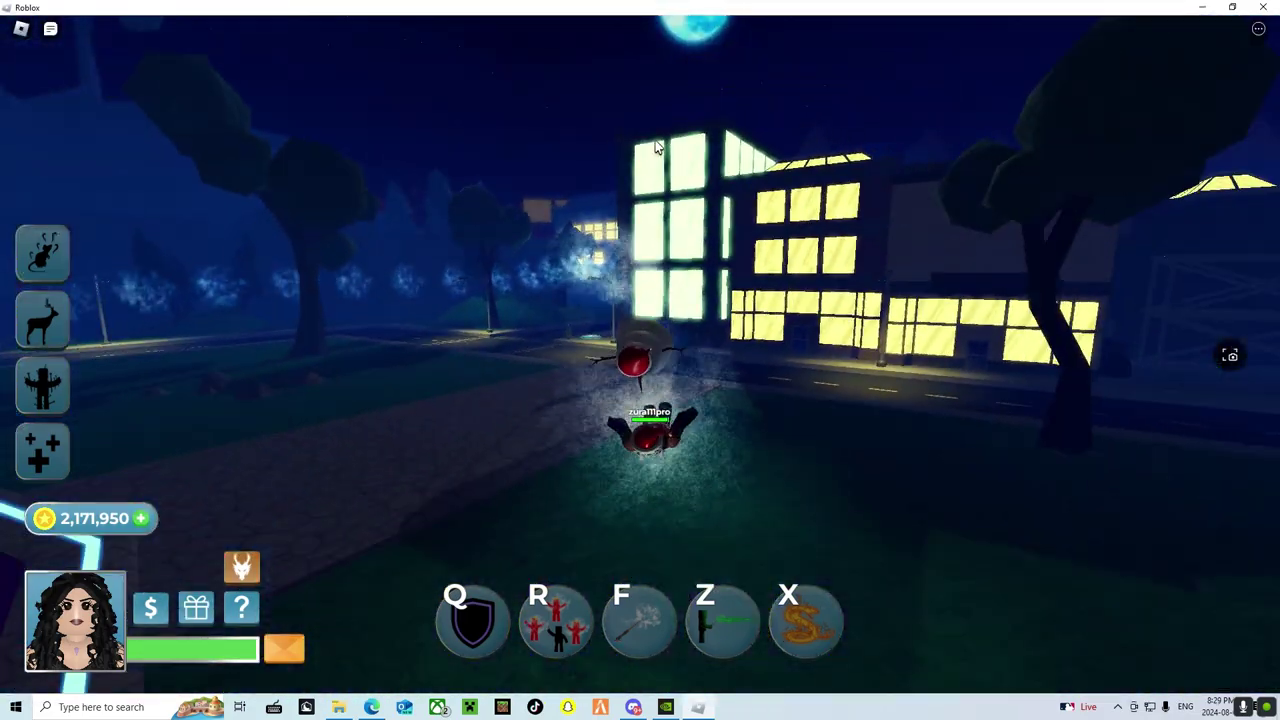
key("w")
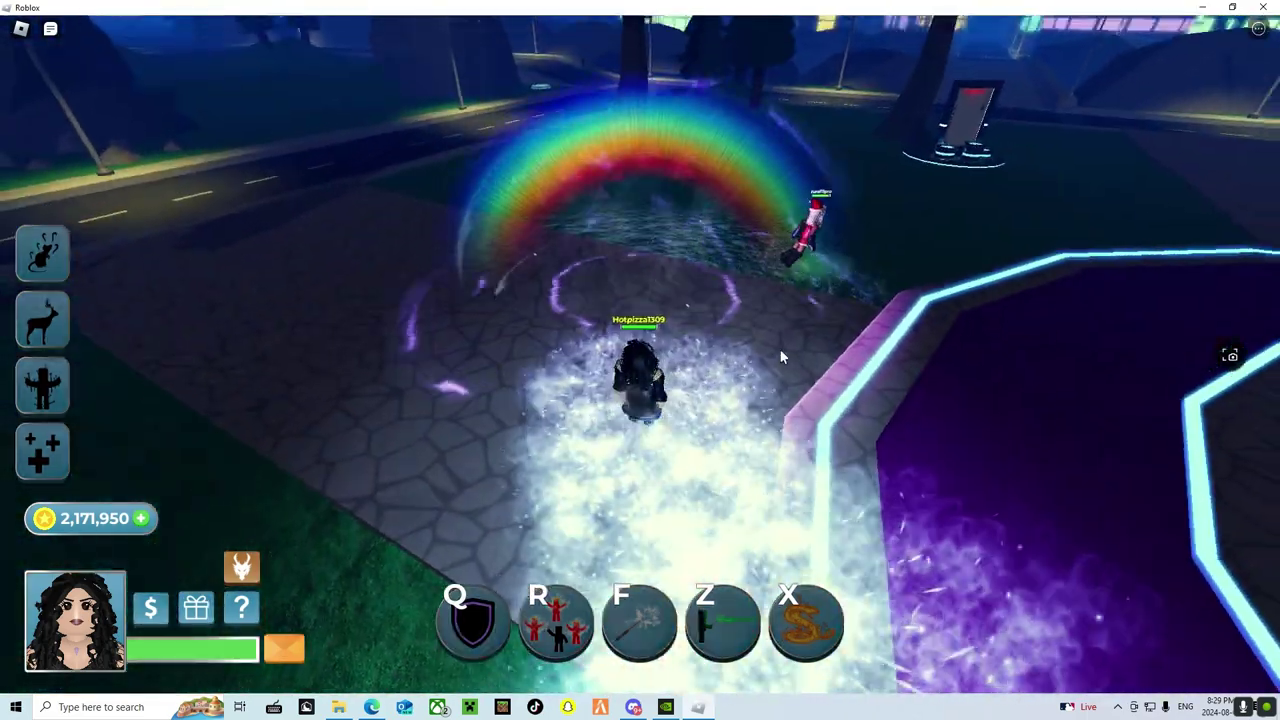
left_click_drag(779, 348, 801, 332)
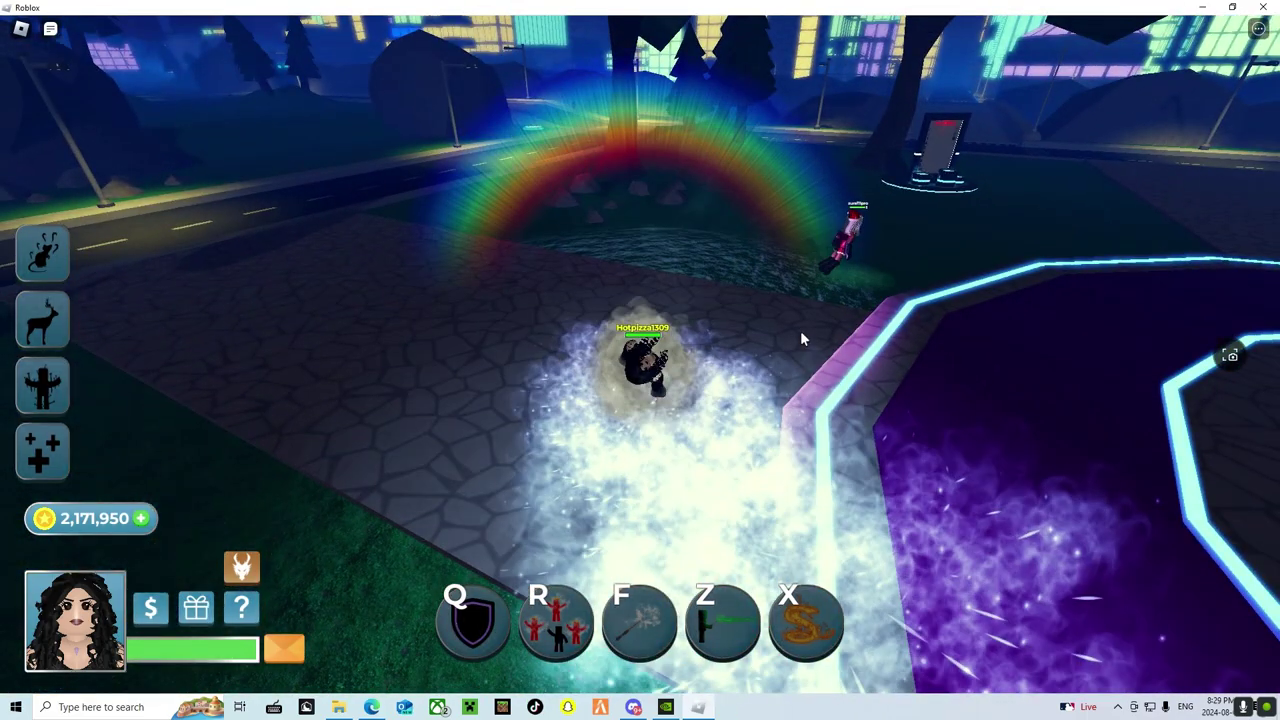
Step: Attack the nearby player with lightning, wand, fire, patronus and green spells, then heal to full
key("q")
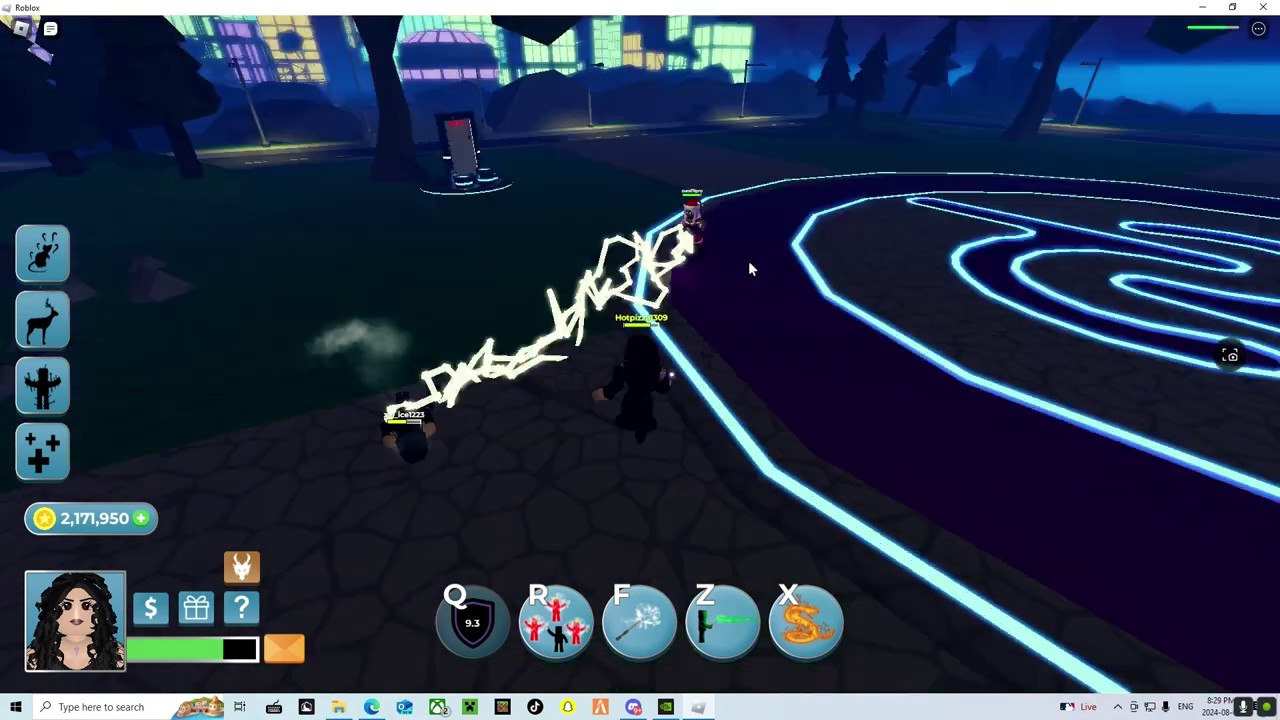
key("f")
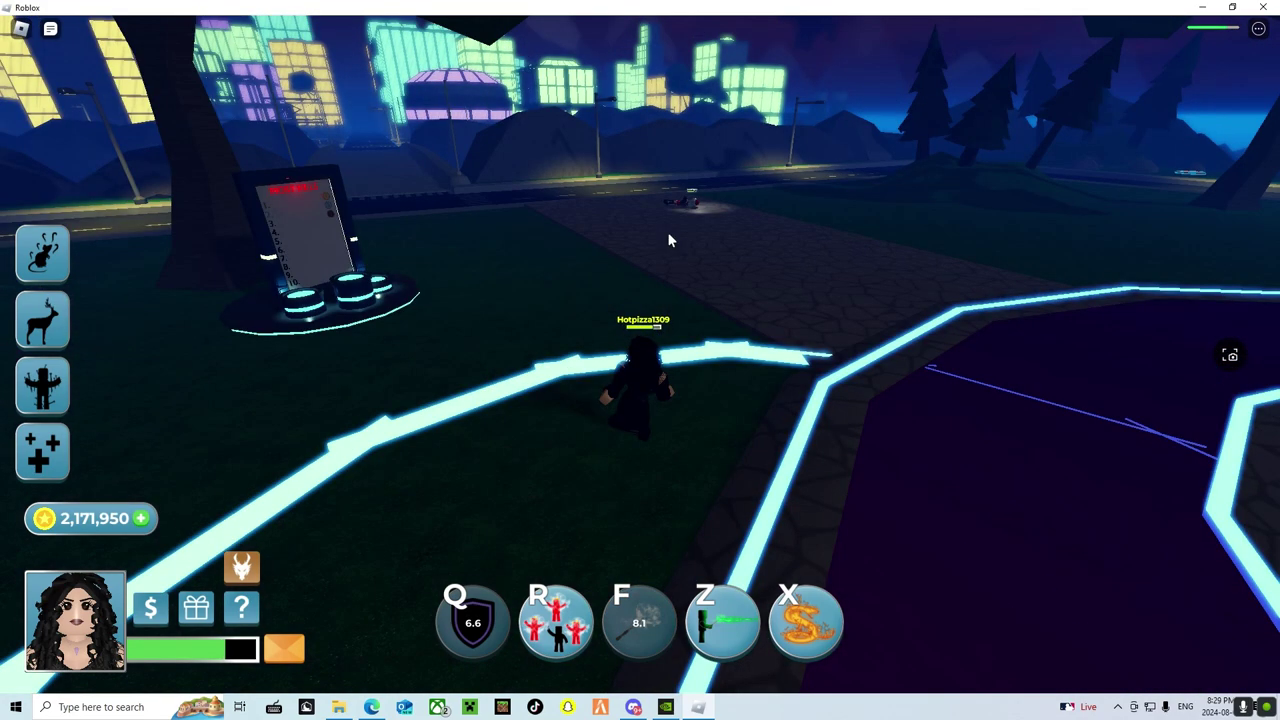
key("x")
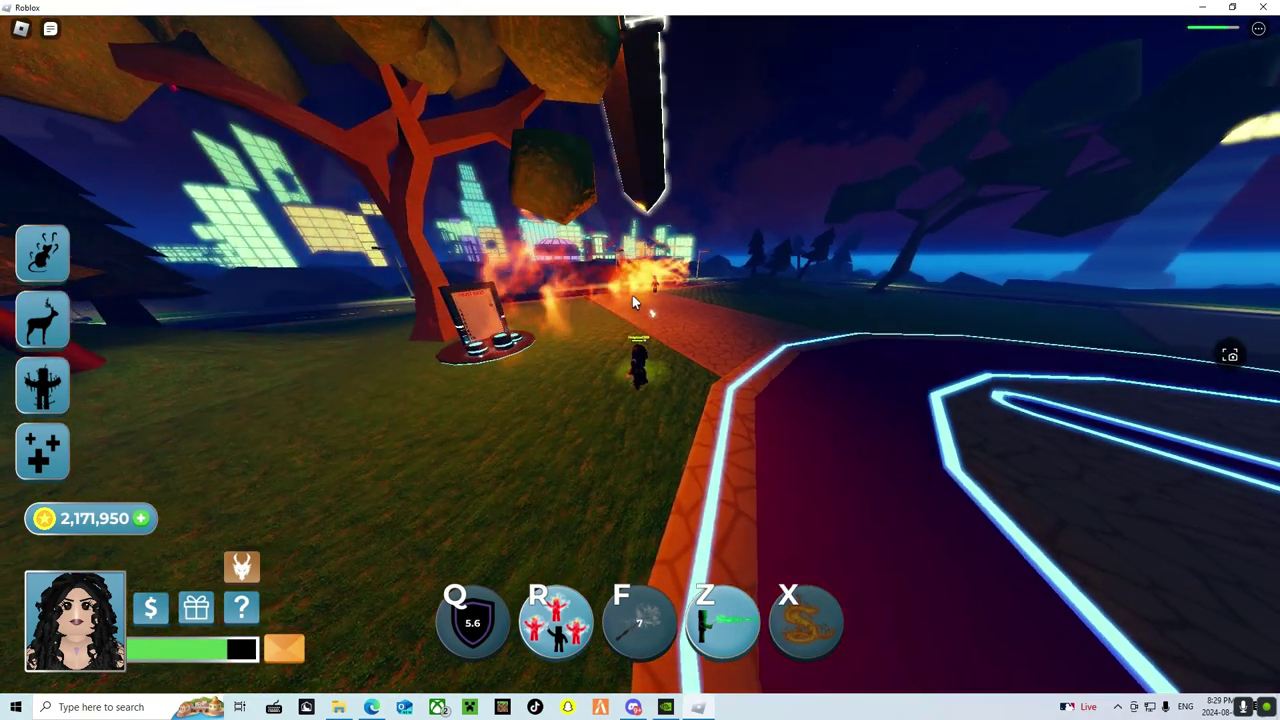
key("2")
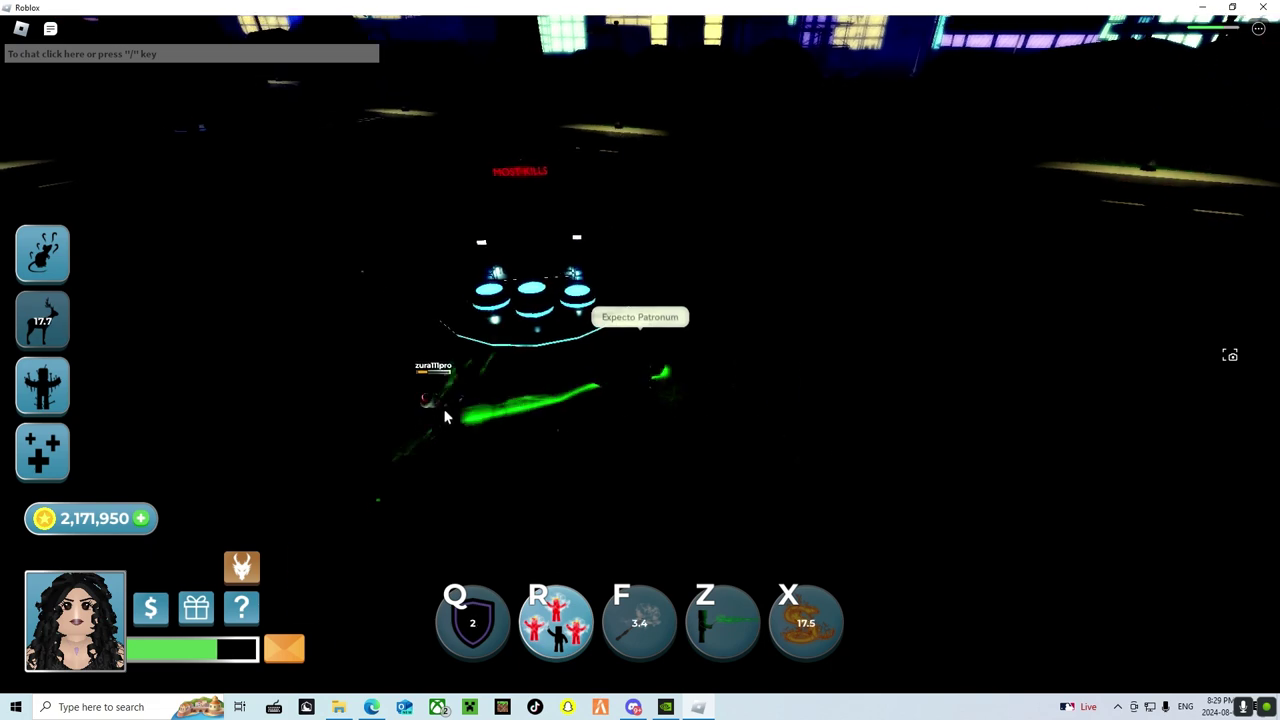
key("q")
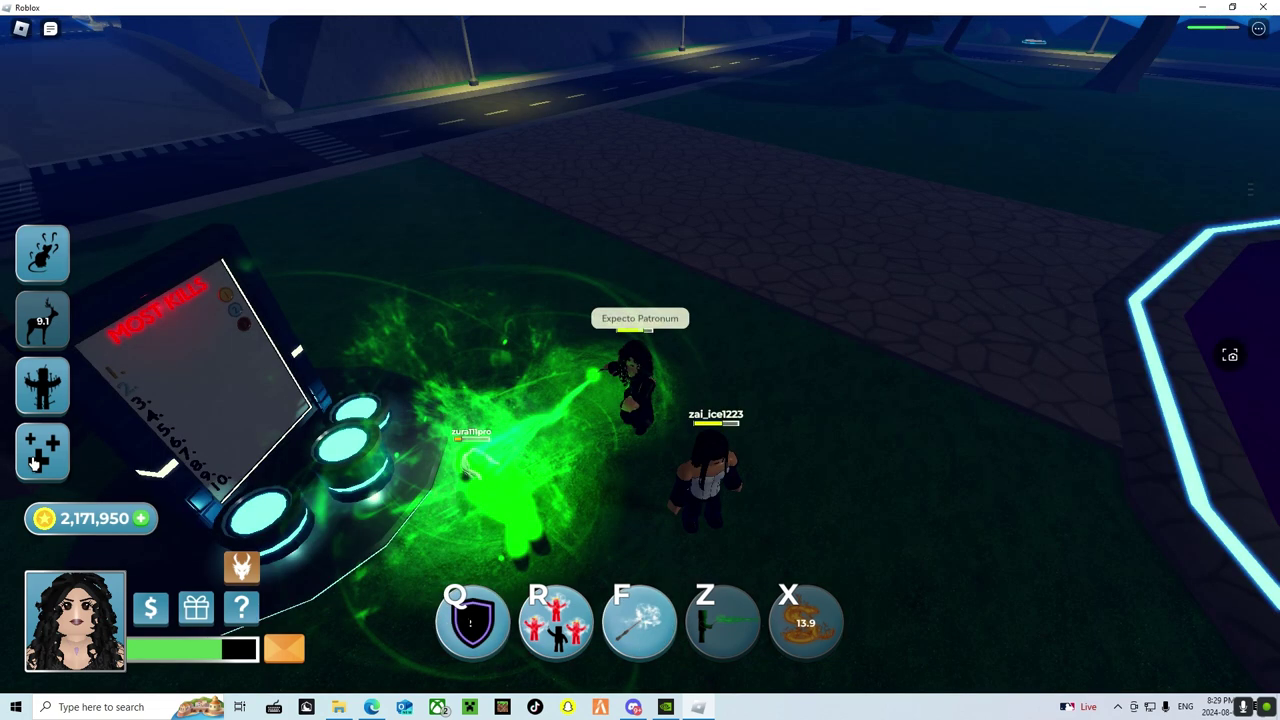
left_click(35, 460)
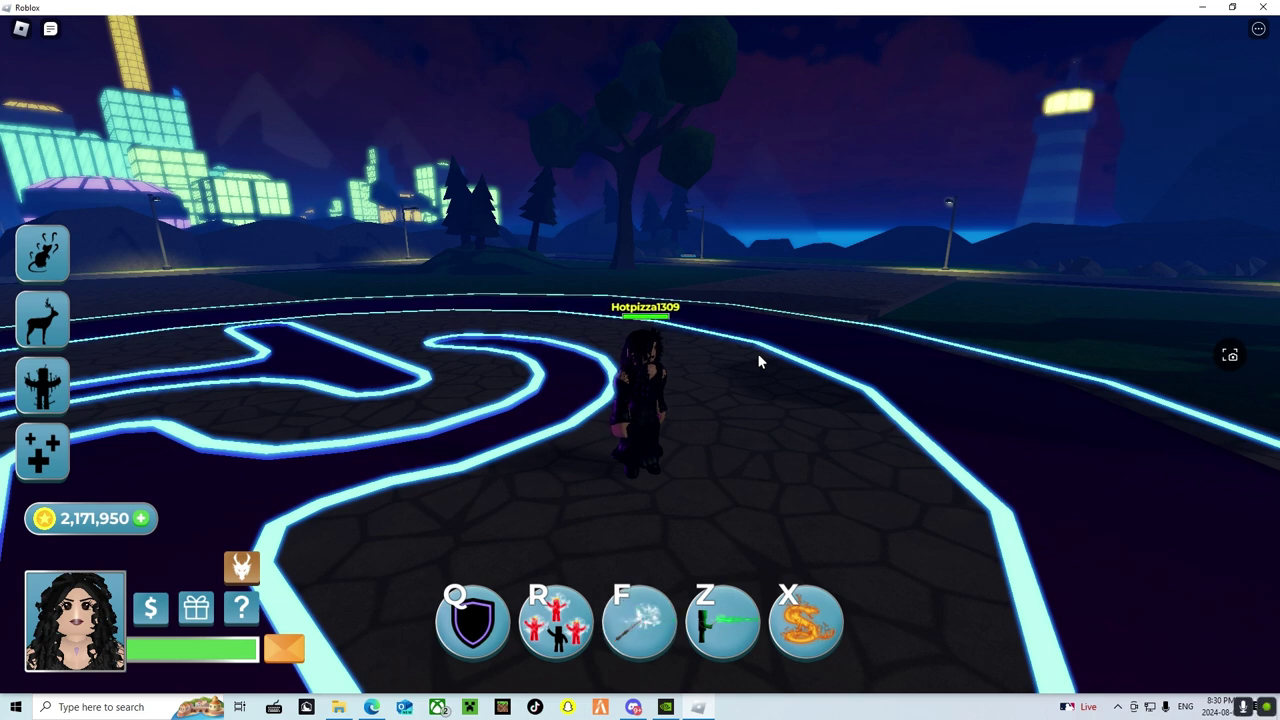
scroll(757, 353, "up", 2)
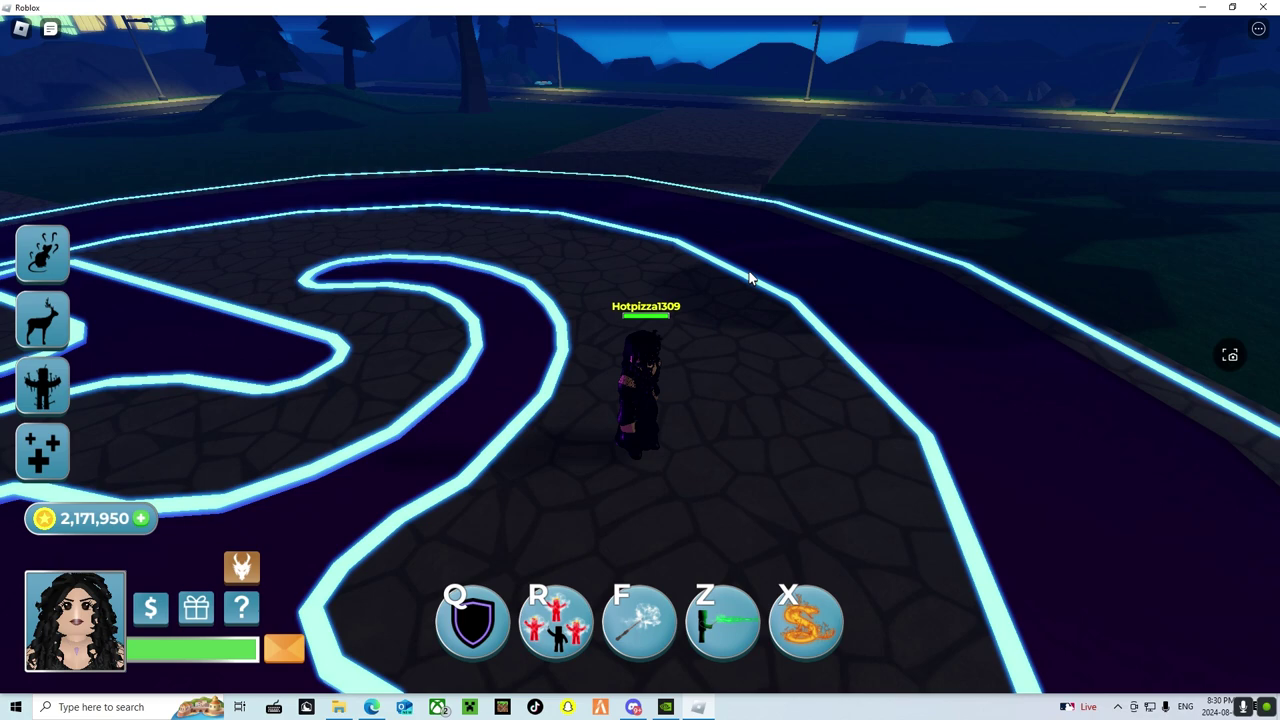
Step: Turn toward the skyline, then charge the approaching player while spreading fire across the spiral arena
key("Left")
key("Left")
key("Left")
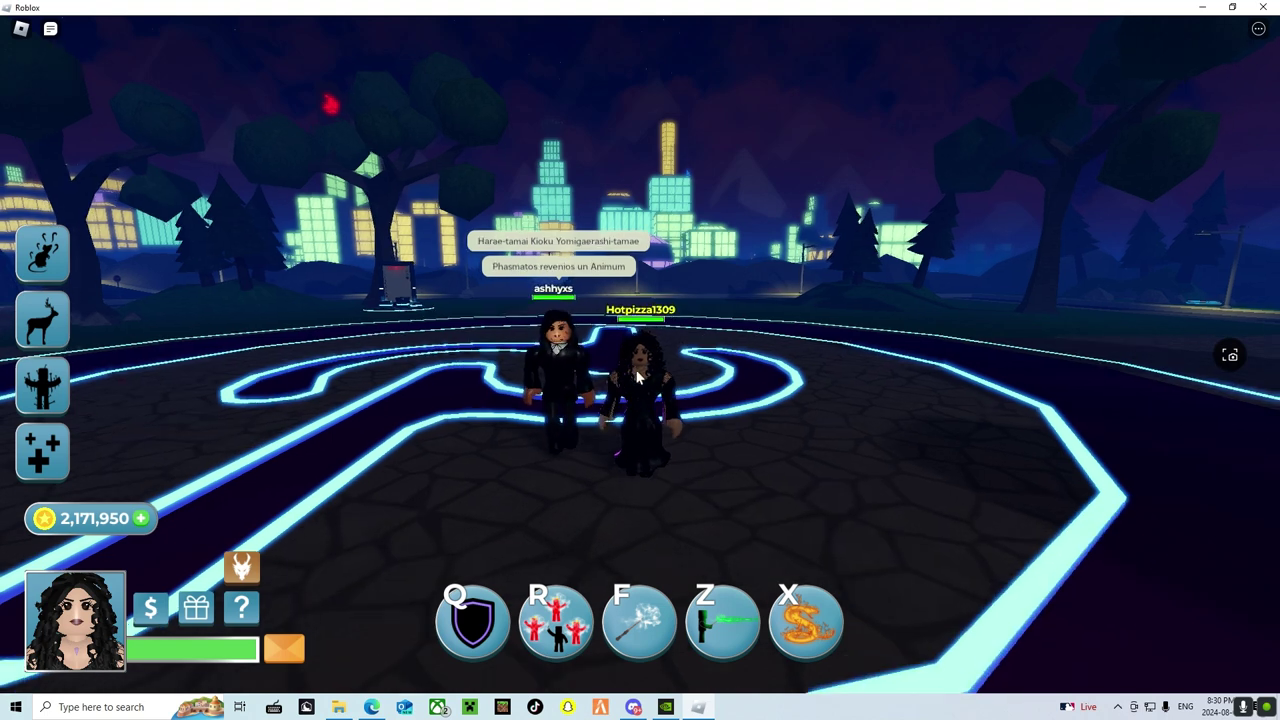
key("f")
key("w")
key("x")
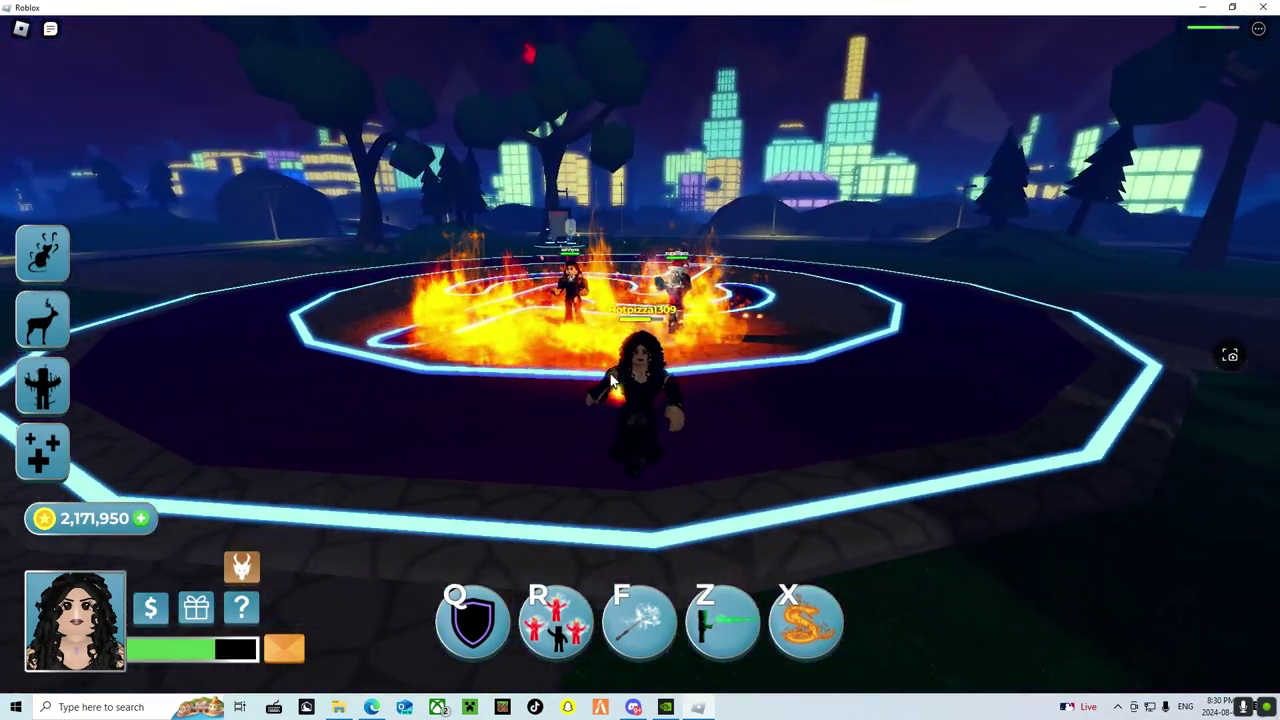